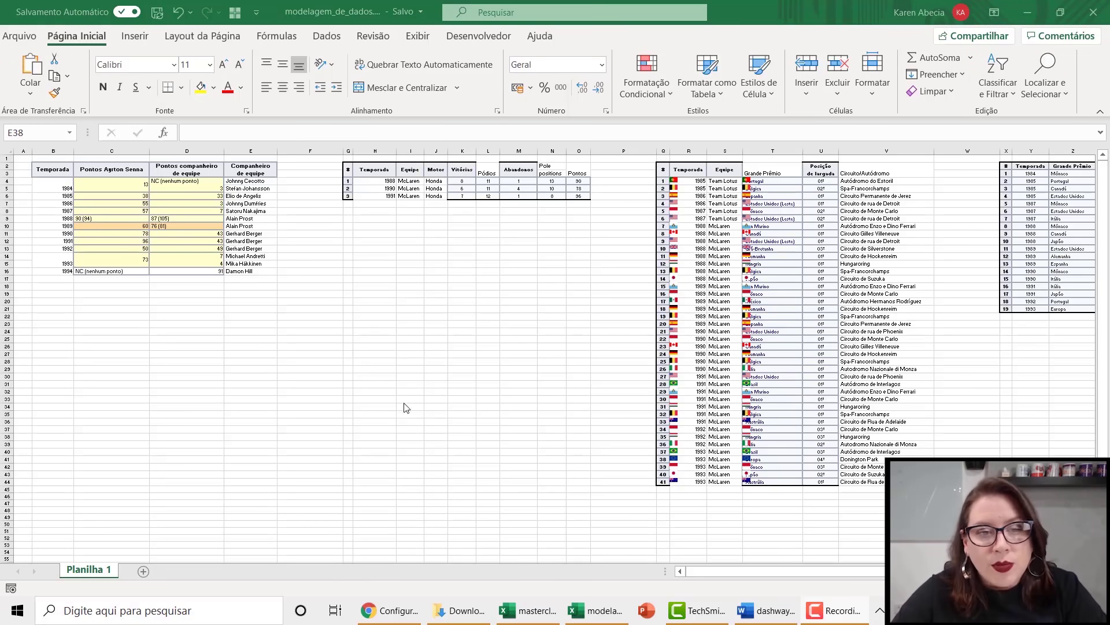
left_click(270, 355)
left_click(273, 316)
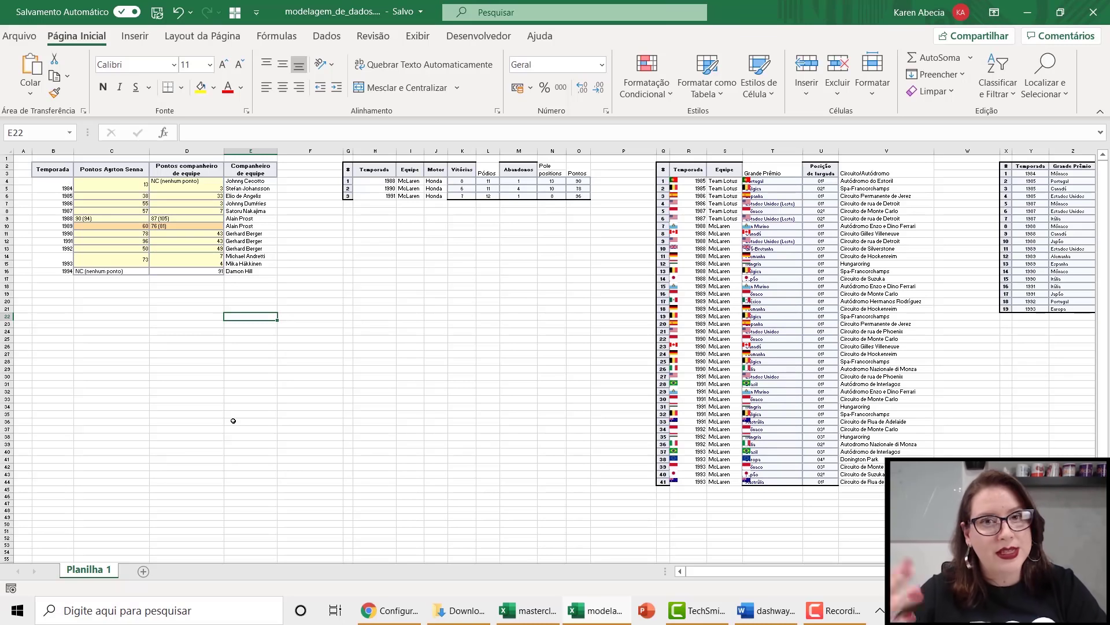
left_click(170, 368)
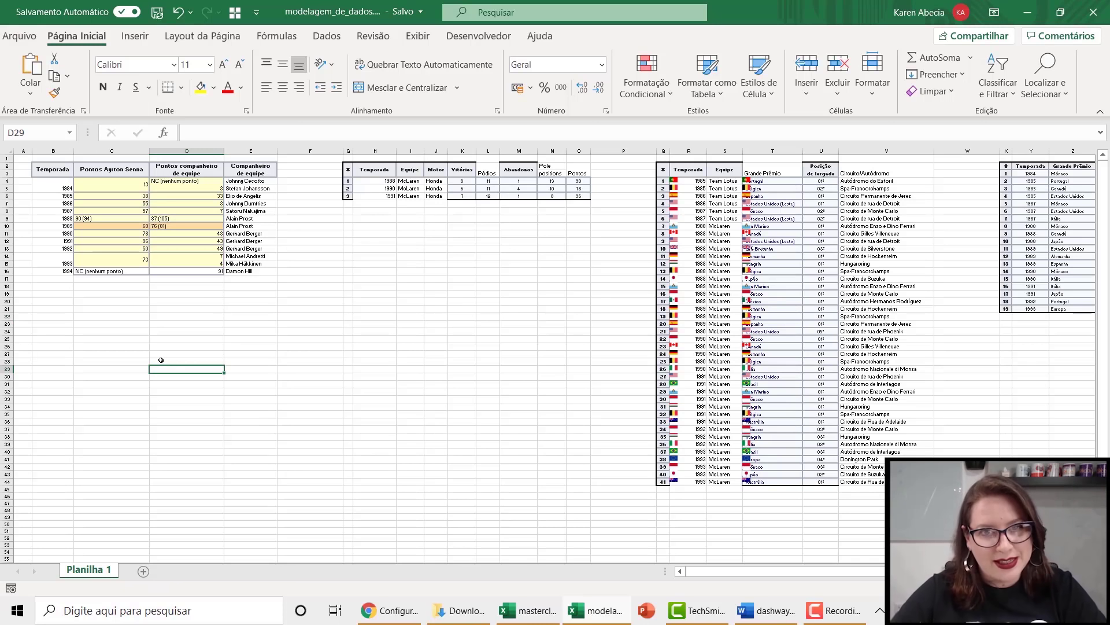
- Rename the sheet Planilha 1 as base
double_click(87, 569)
type("base")
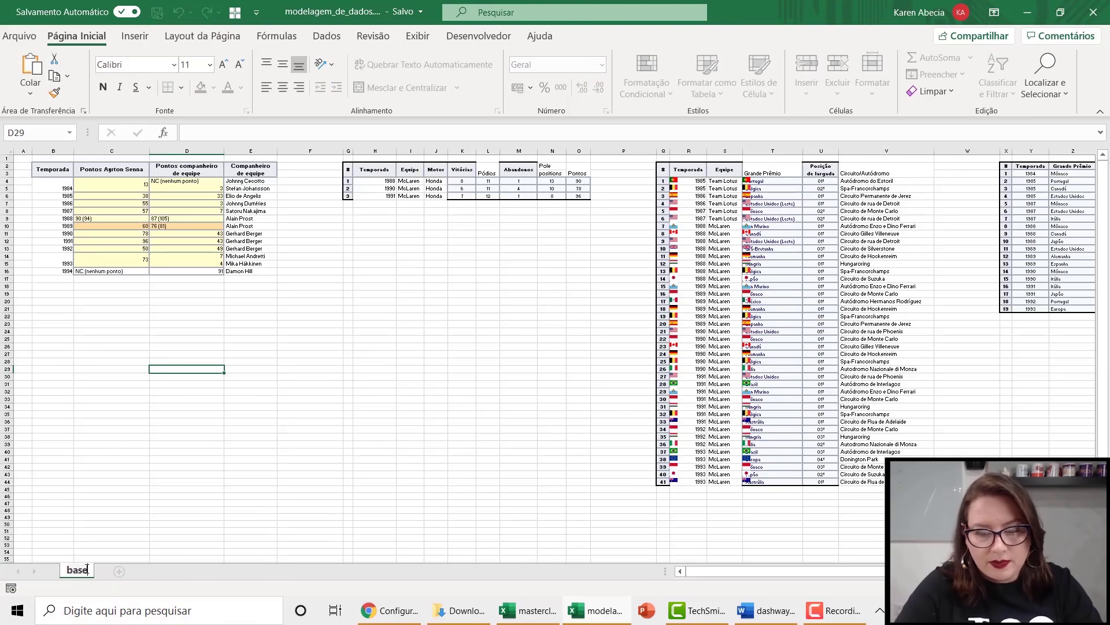
key("Return")
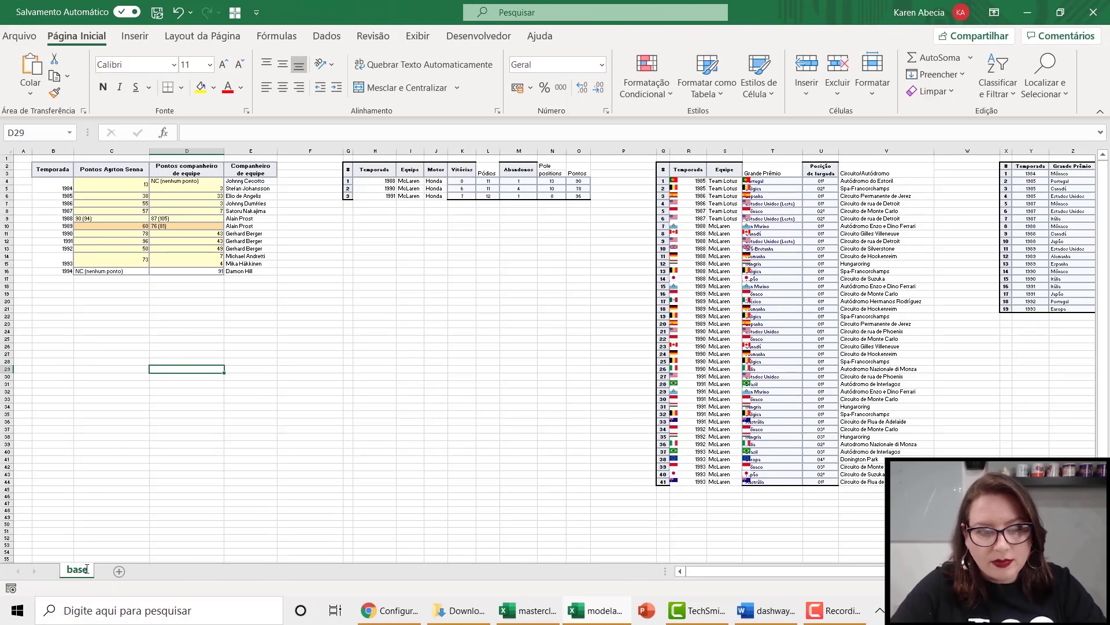
left_click(244, 403)
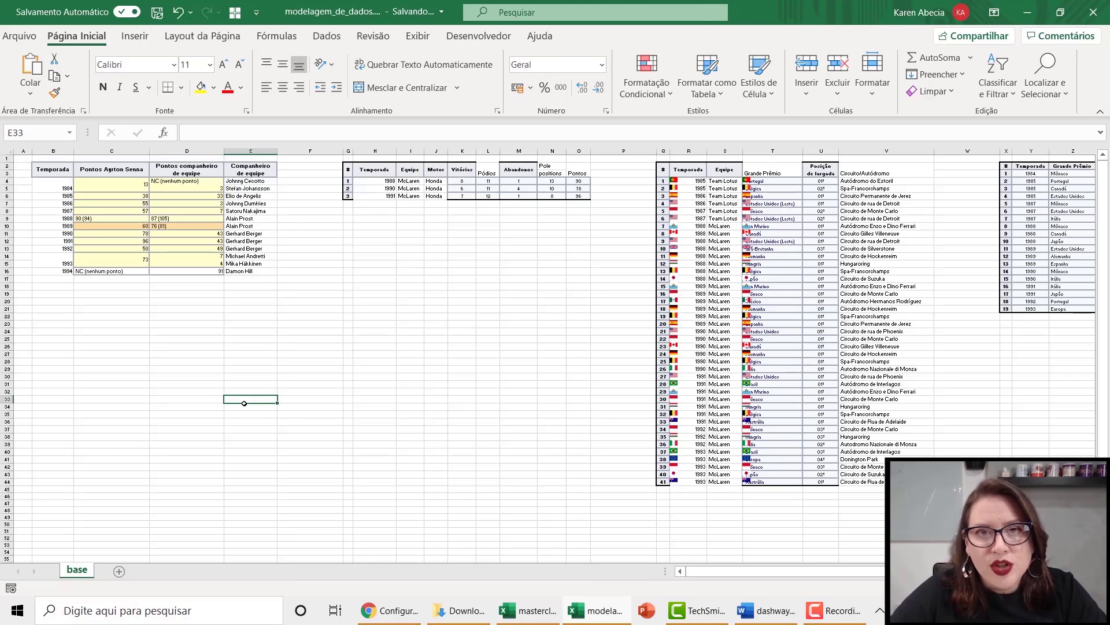
- Examine the tables across the base sheet and the empty columns separating them, from the season points table to the Números table
left_click(165, 361)
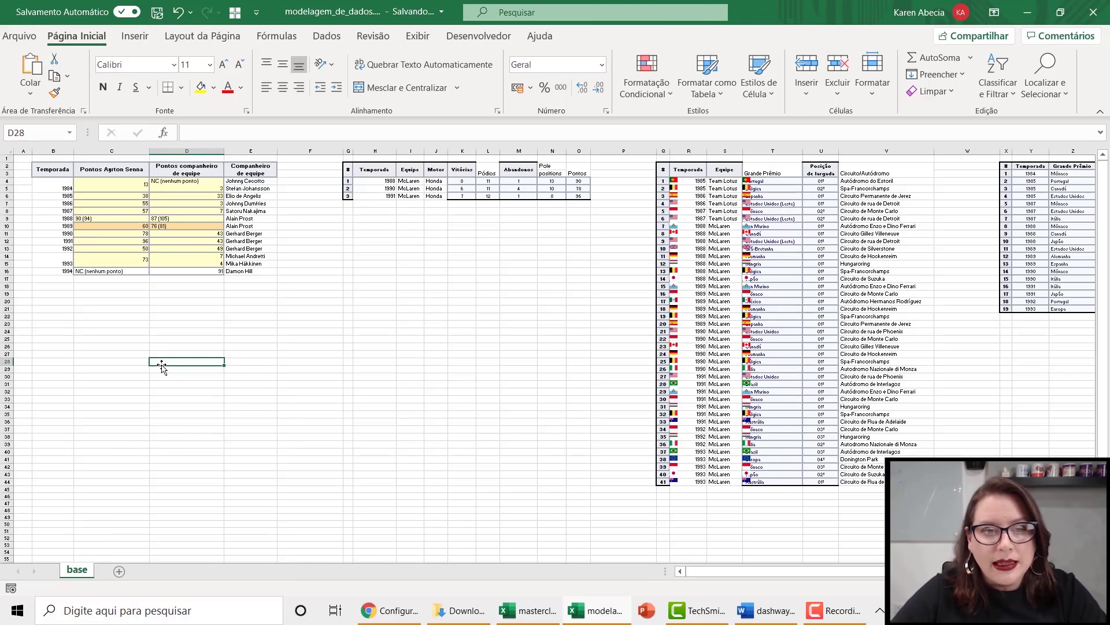
scroll(284, 365, "up", 4)
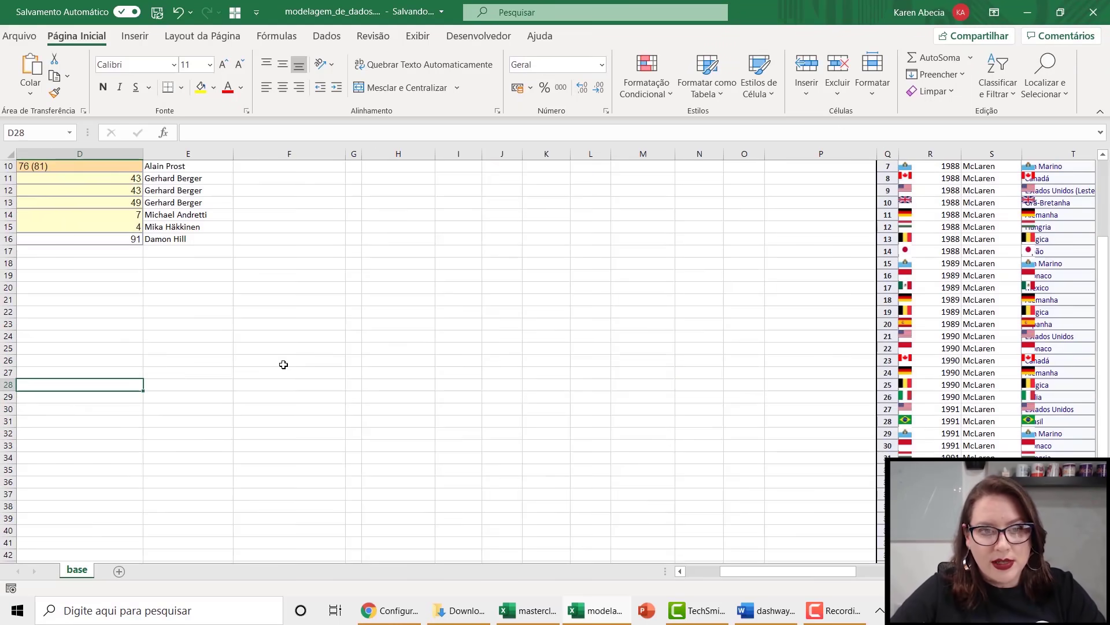
scroll(666, 442, "up", 3)
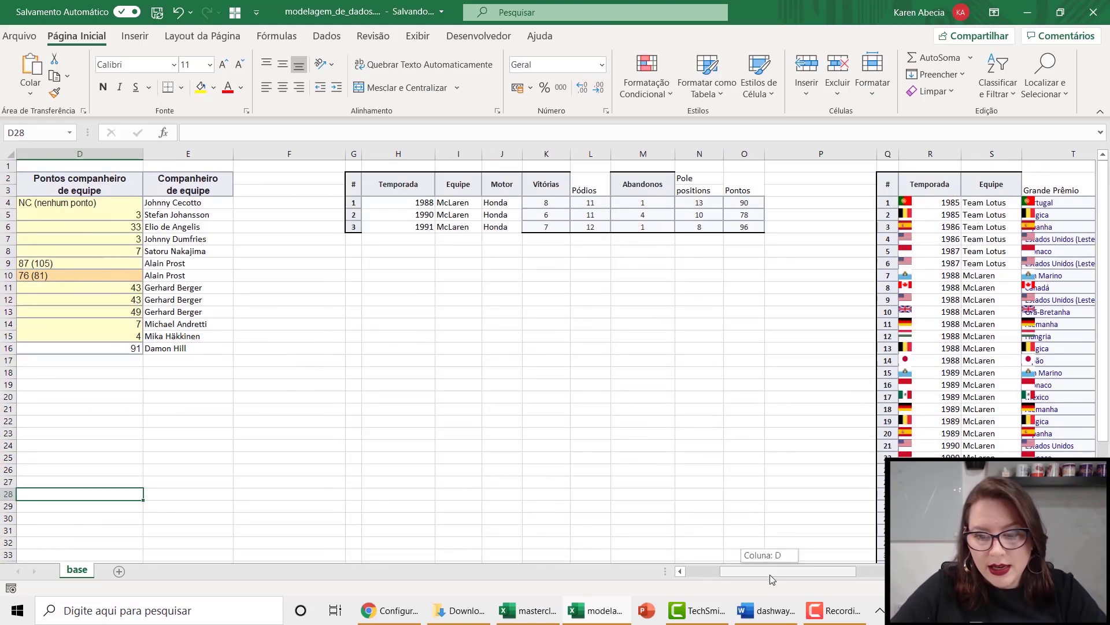
left_click_drag(769, 575, 729, 577)
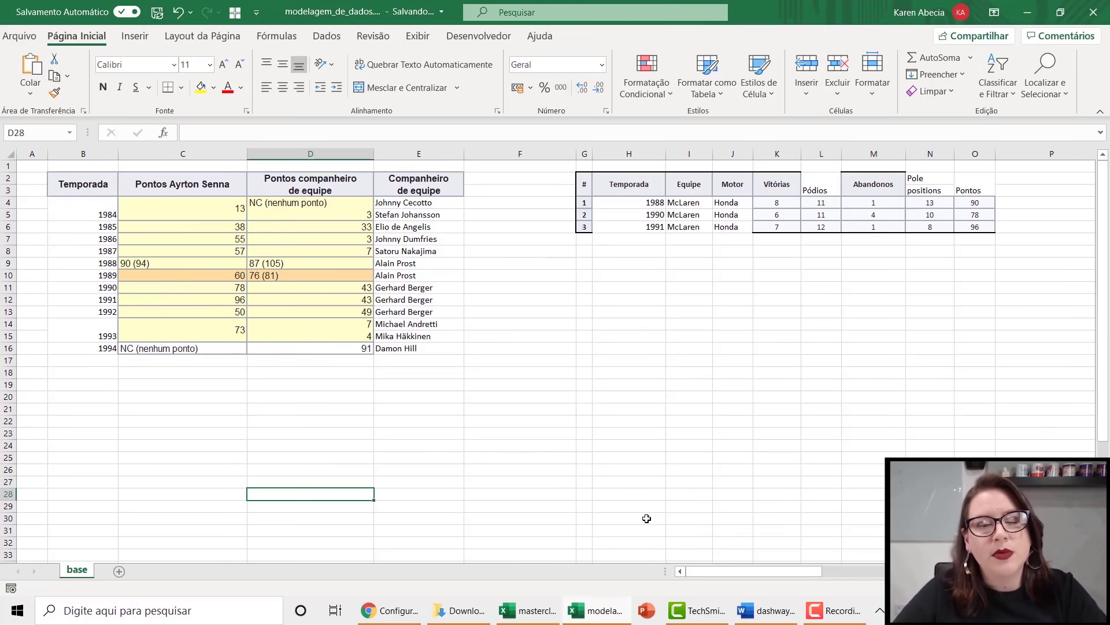
left_click_drag(88, 188, 386, 347)
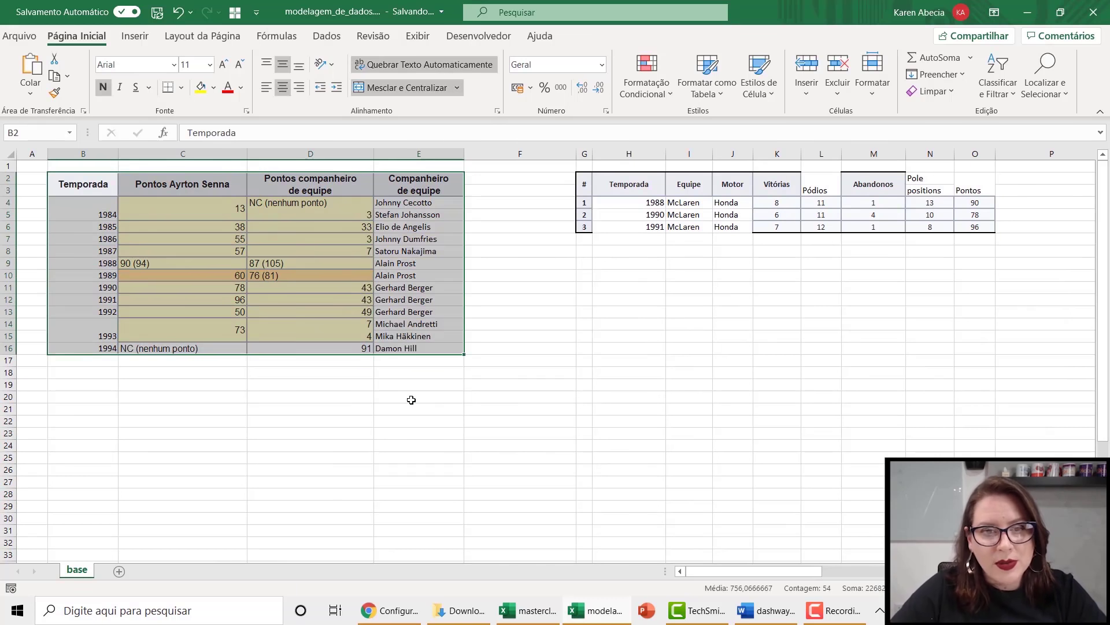
left_click(412, 400)
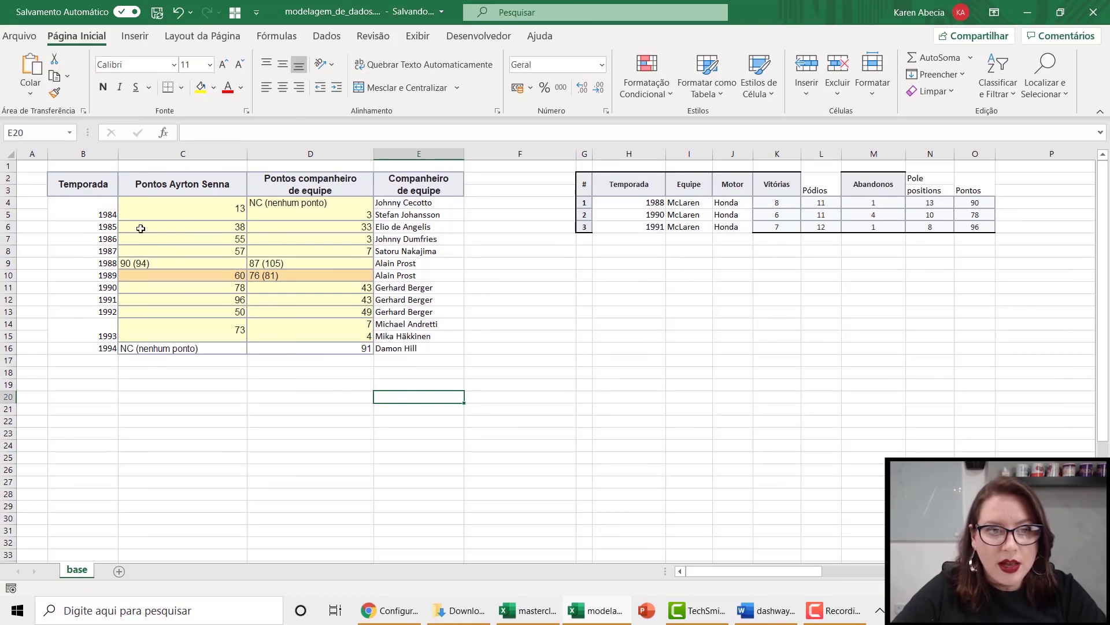
left_click_drag(75, 179, 445, 361)
left_click_drag(533, 397, 533, 386)
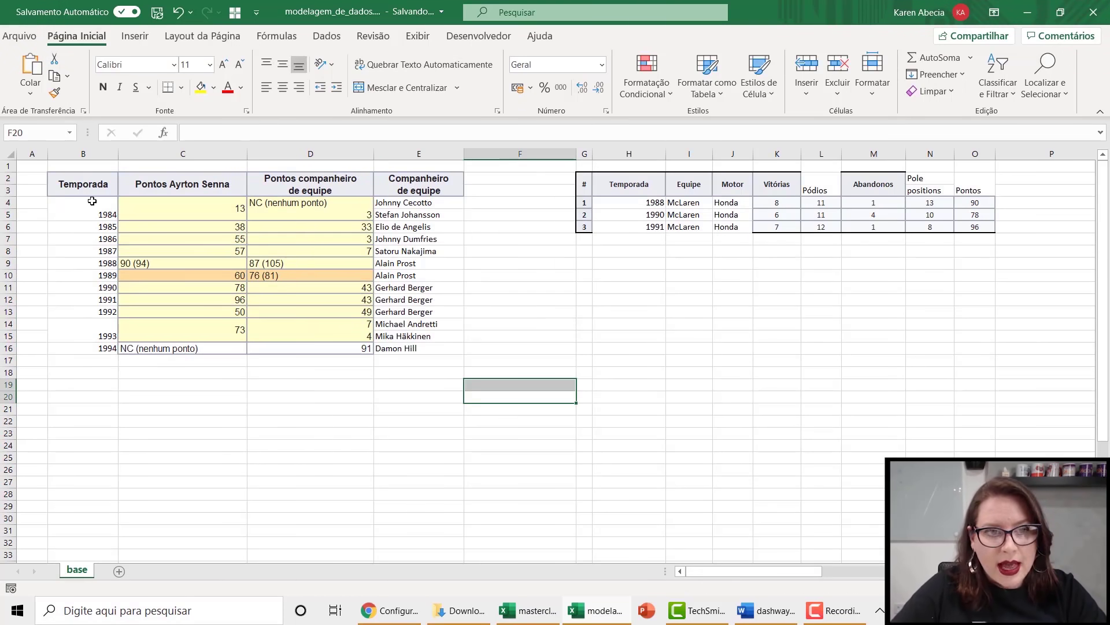
left_click_drag(586, 184, 975, 227)
left_click(933, 300)
left_click_drag(727, 570, 936, 564)
left_click(783, 319)
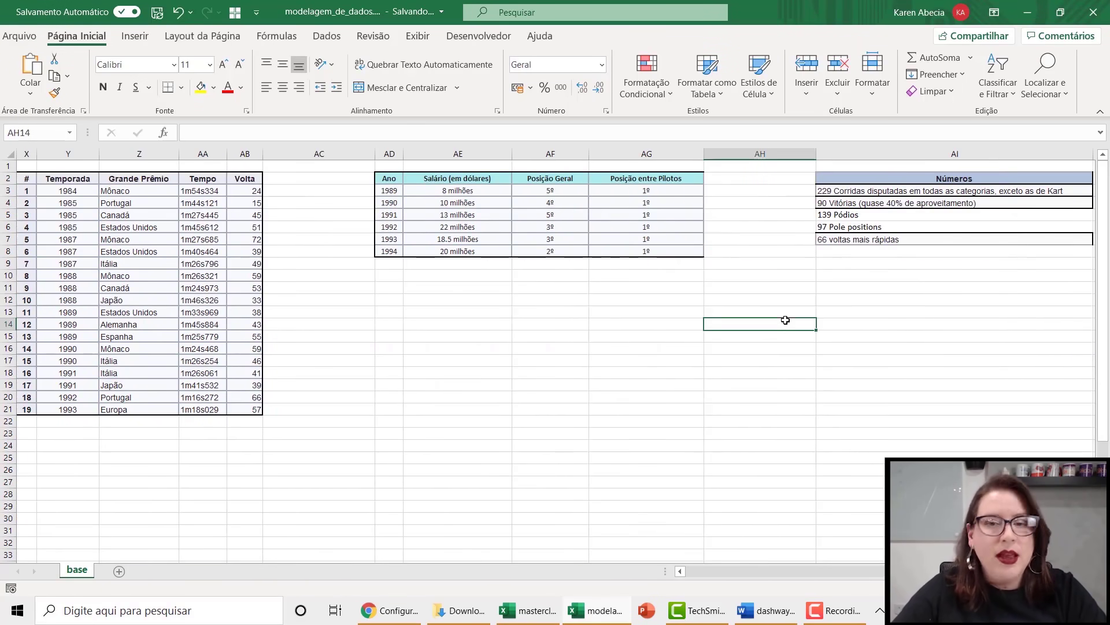
left_click_drag(746, 176, 759, 349)
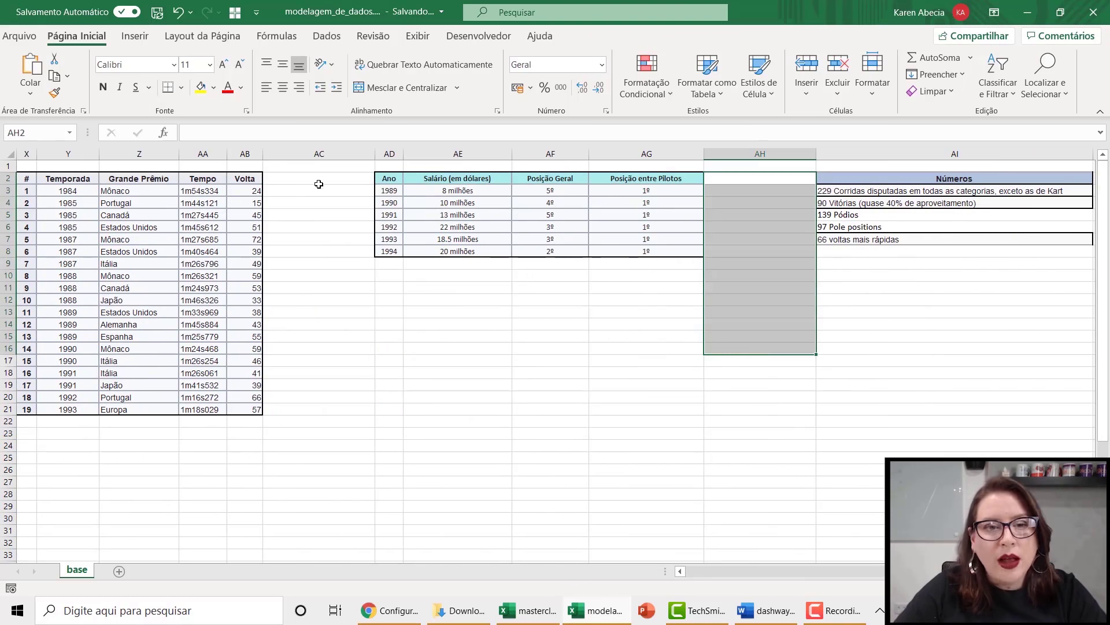
left_click_drag(320, 179, 314, 349)
left_click_drag(759, 203, 756, 265)
left_click(758, 360)
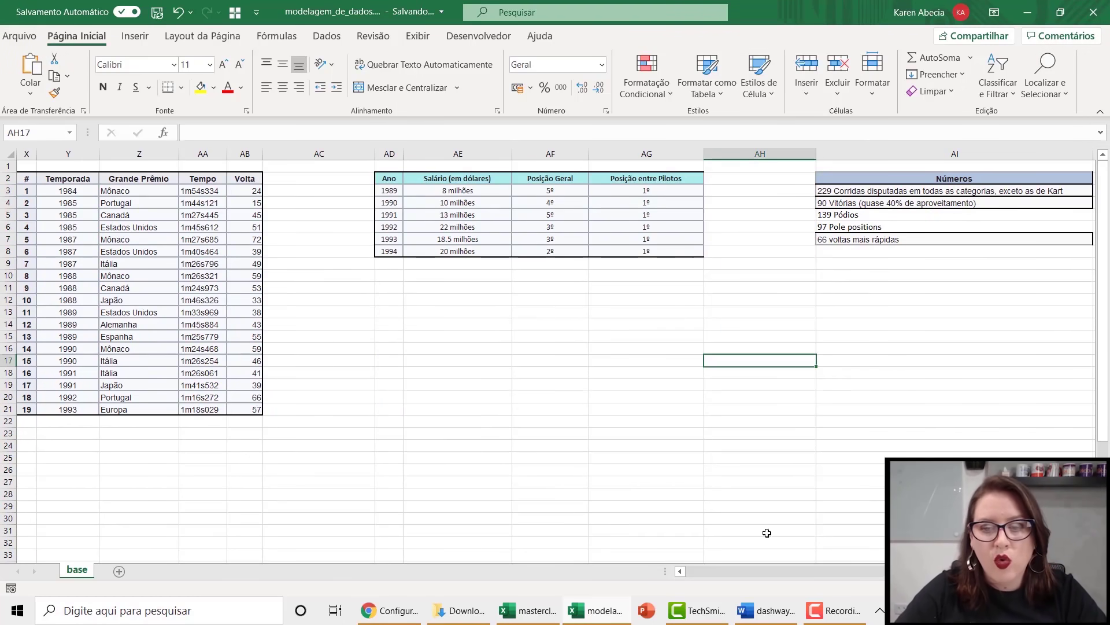
left_click_drag(937, 571, 696, 565)
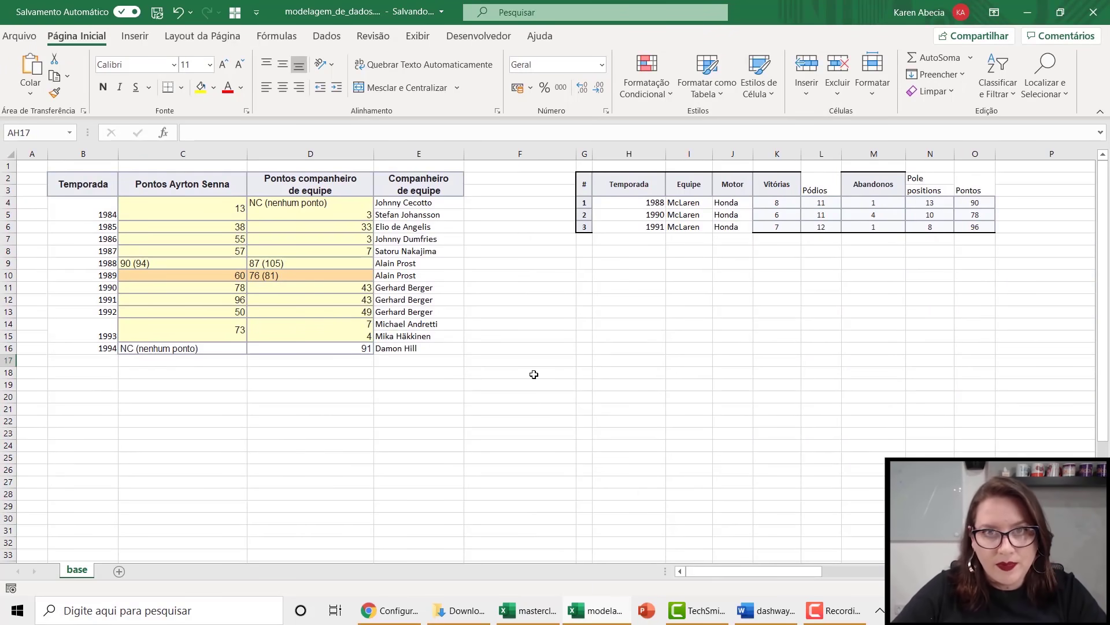
left_click(470, 413)
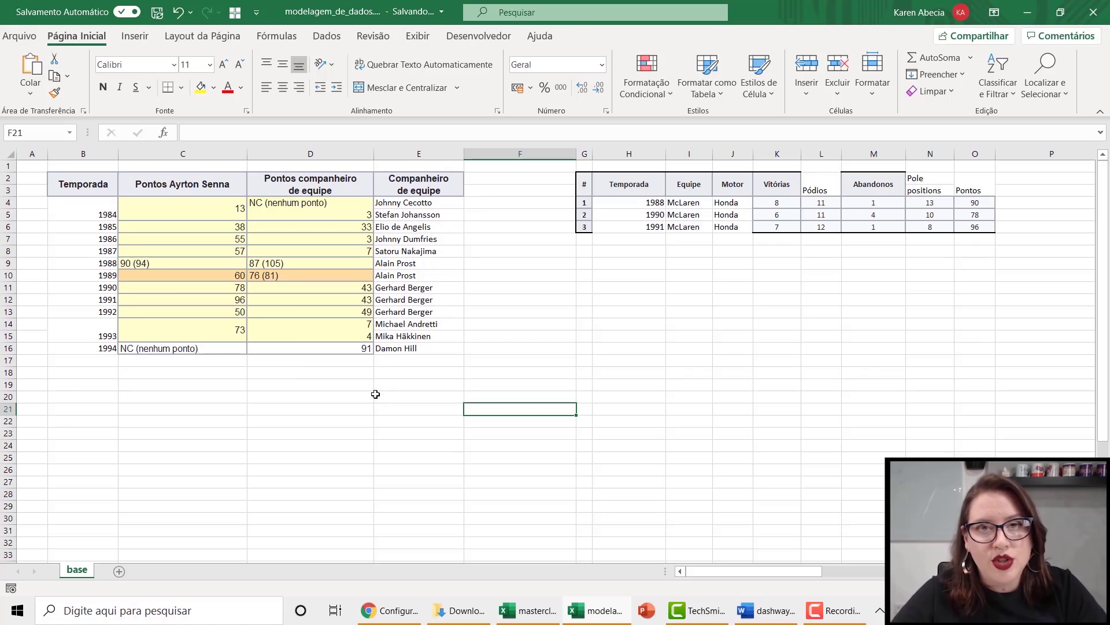
left_click(213, 219)
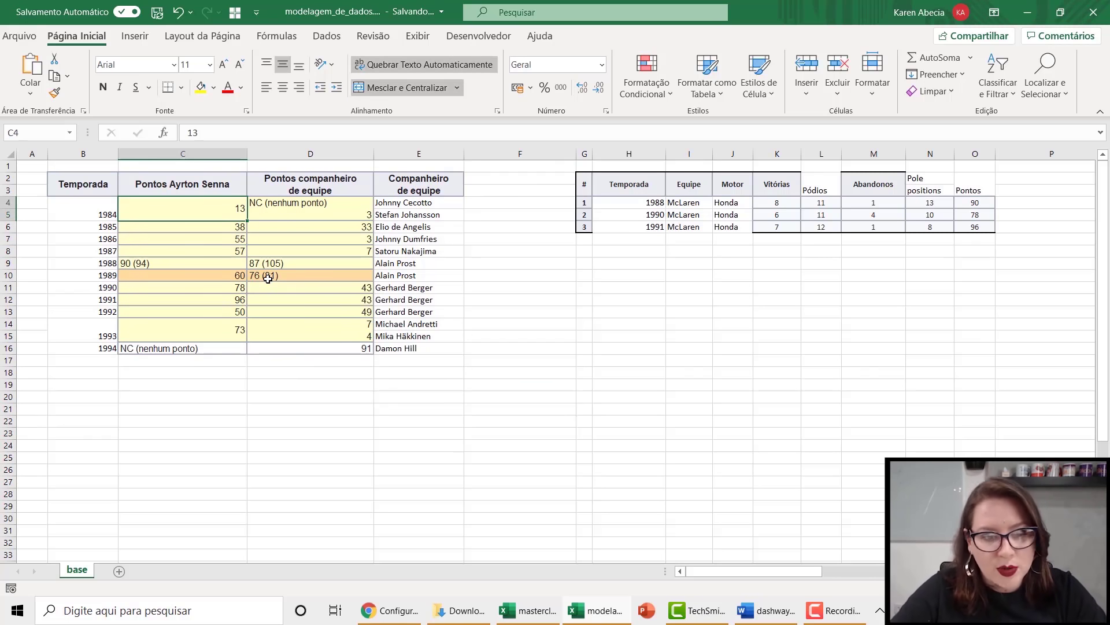
- Add a new sheet after base and name it imagens
left_click(119, 573)
double_click(121, 571)
type("imgane")
key("BackSpace")
key("BackSpace")
key("BackSpace")
key("BackSpace")
type("agens")
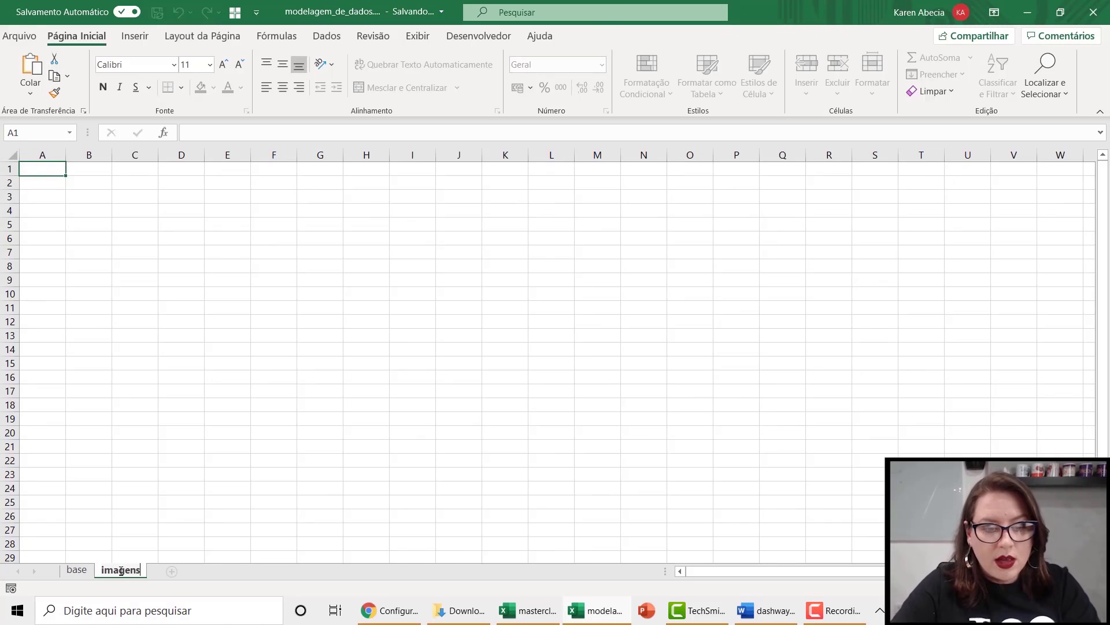
key("Return")
left_click(164, 256)
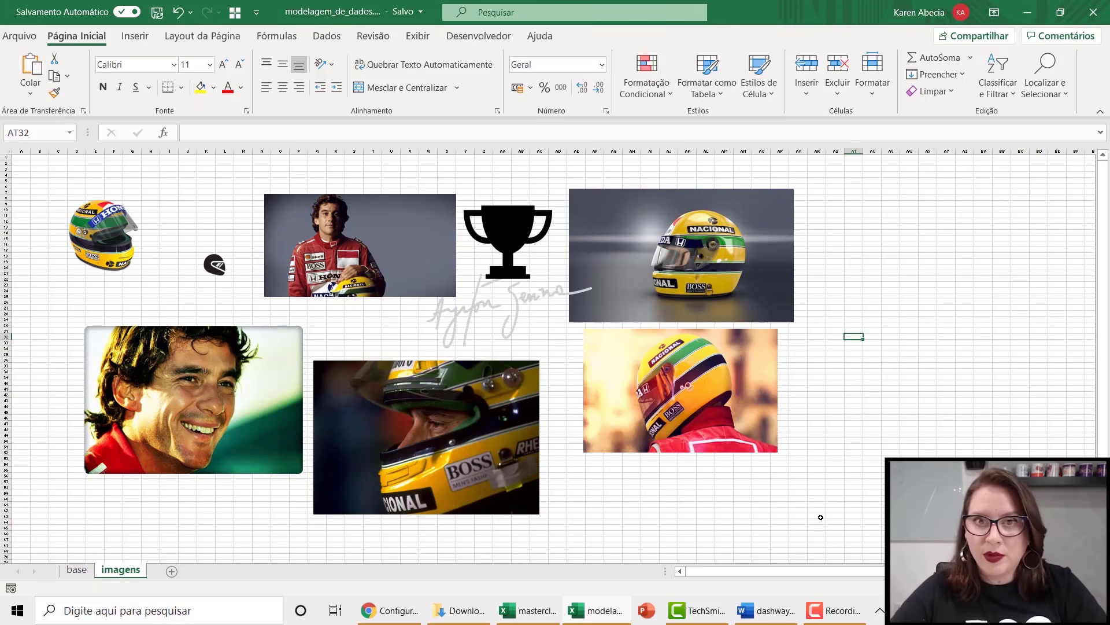
- Spread out the pictures on the imagens sheet by moving the two yellow helmet photos, the trophy and the signature apart
left_click_drag(687, 270, 736, 256)
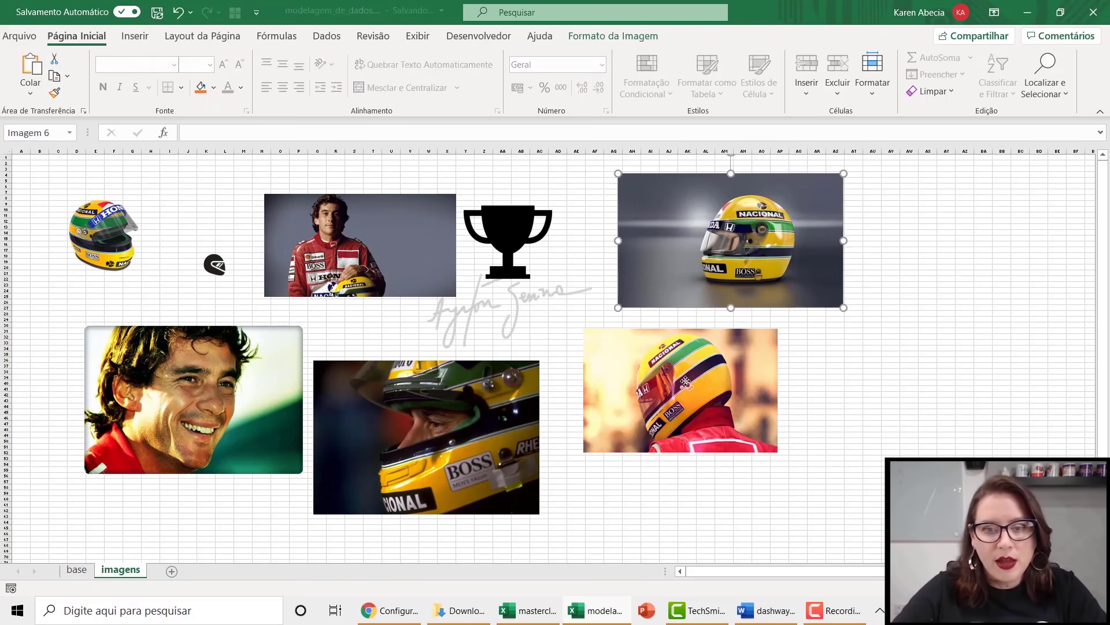
left_click_drag(630, 426, 663, 434)
left_click_drag(515, 220, 544, 198)
left_click_drag(506, 303, 522, 311)
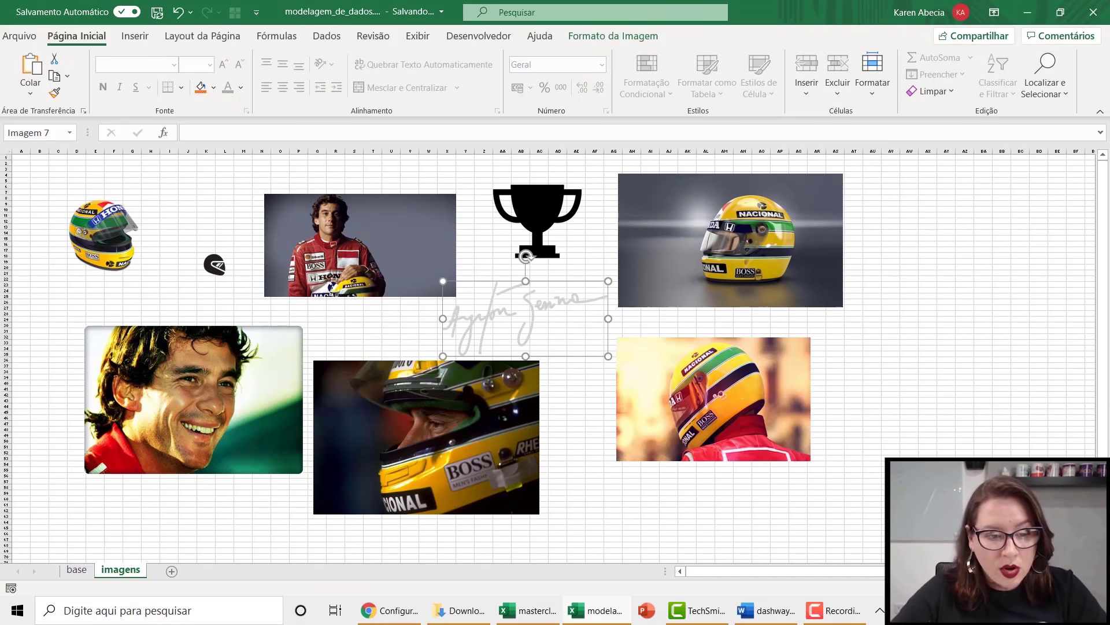
left_click(80, 571)
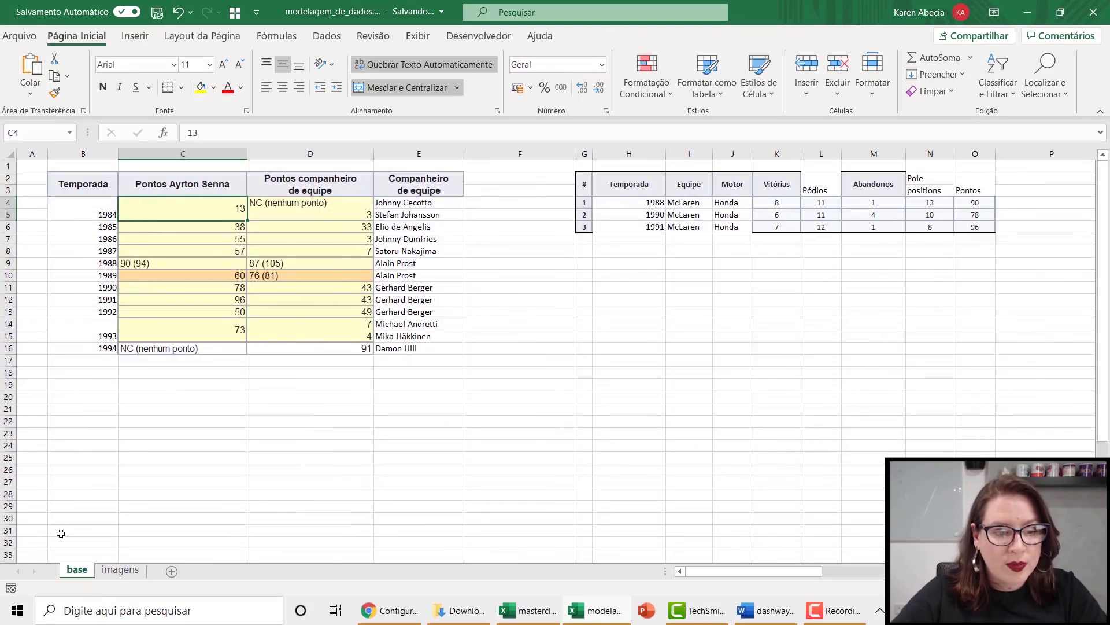
left_click(115, 572)
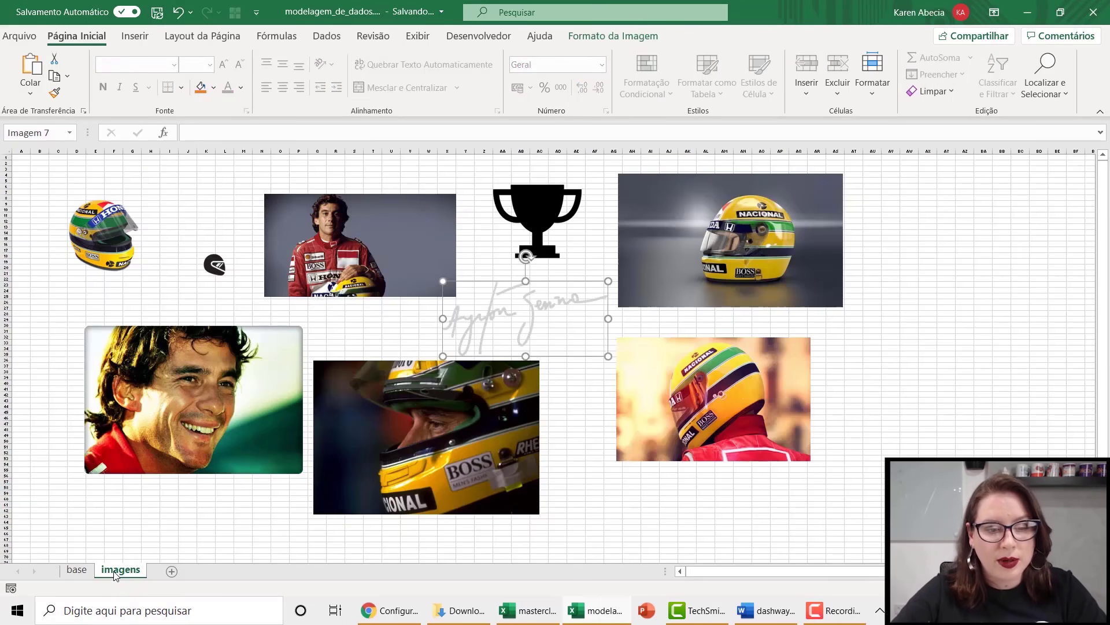
left_click(197, 510)
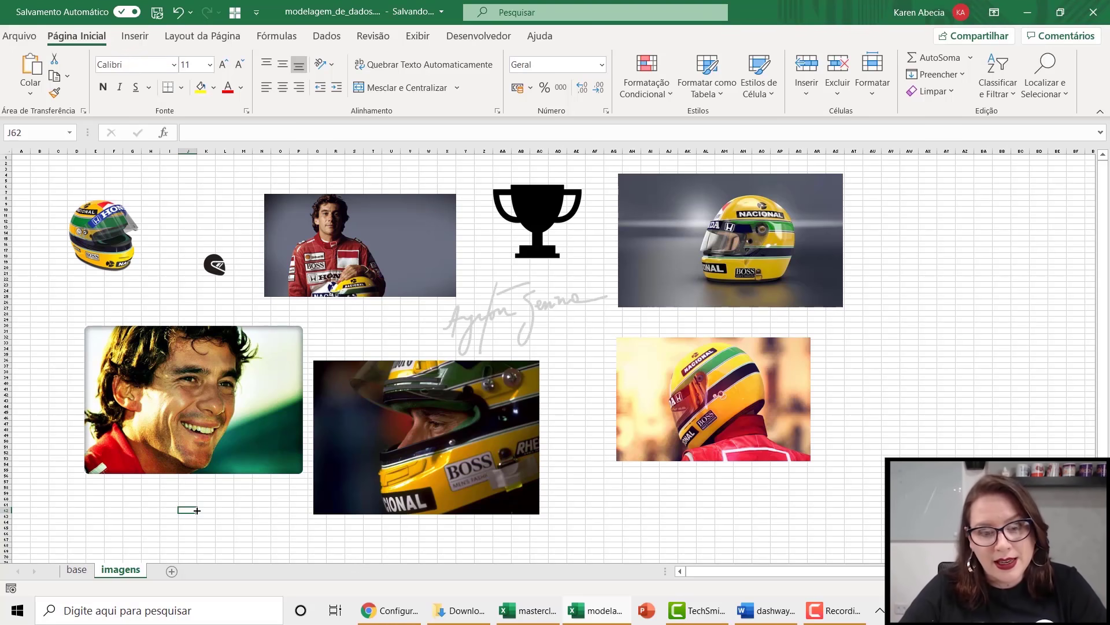
- Insert a new blank sheet and move it after the imagens sheet
key("alt")
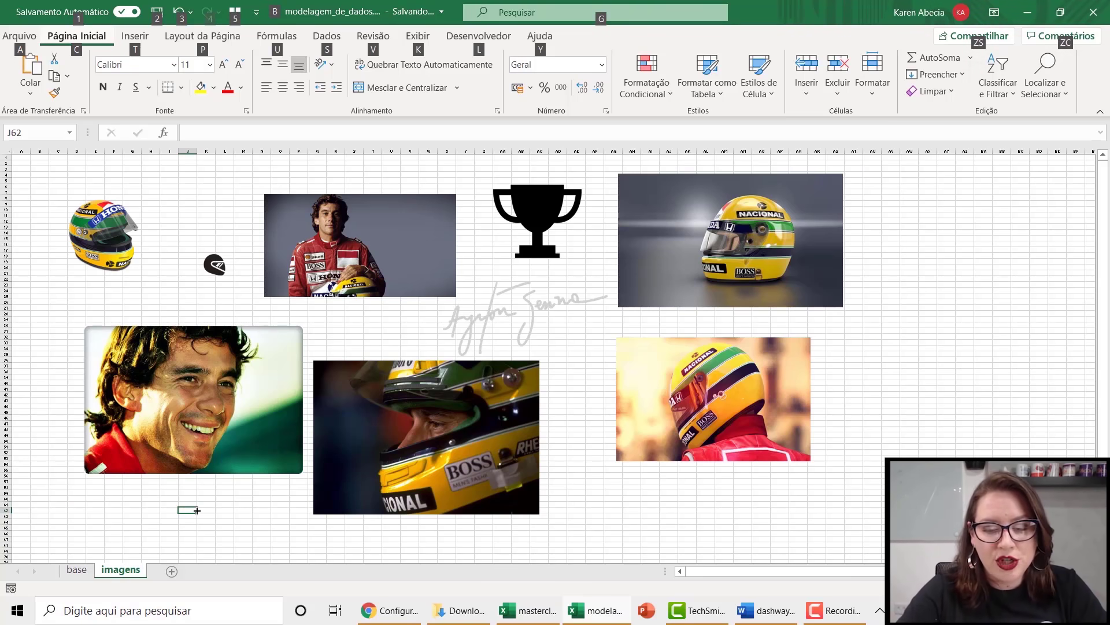
key("i")
key("p")
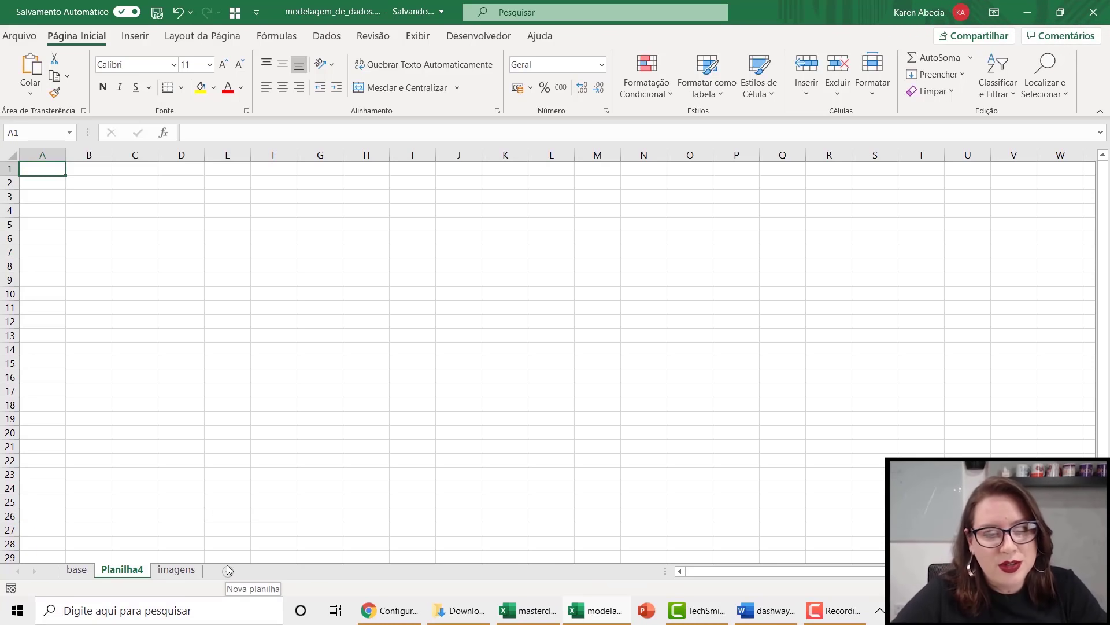
left_click(77, 570)
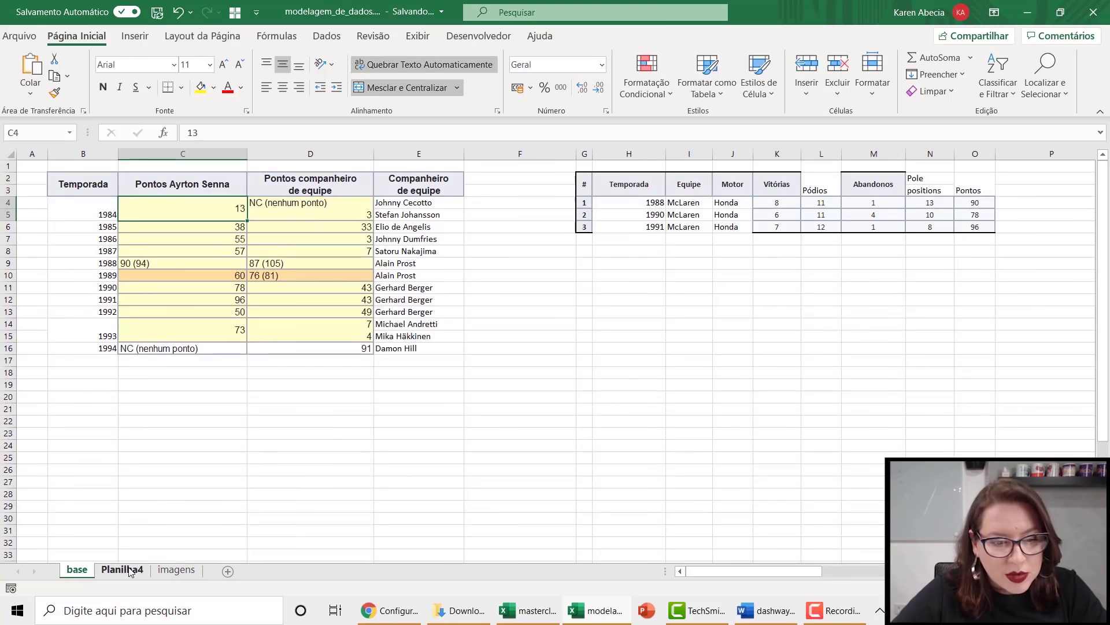
left_click(176, 570)
left_click_drag(124, 573, 177, 572)
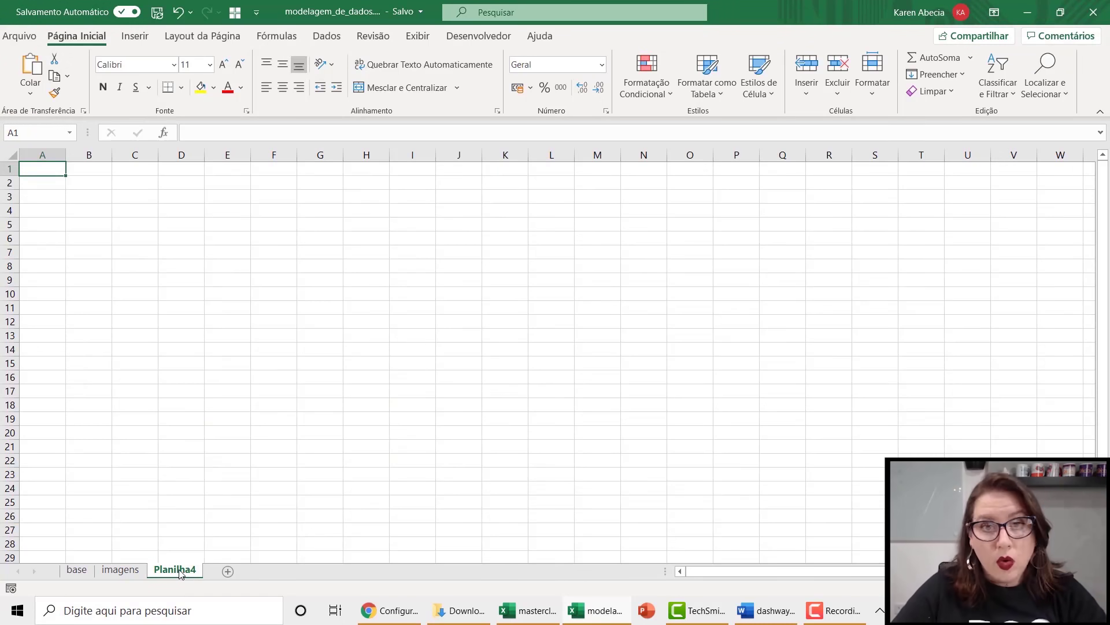
- Rename the new blank sheet after imagens as dashboard
double_click(176, 570)
type("dashb")
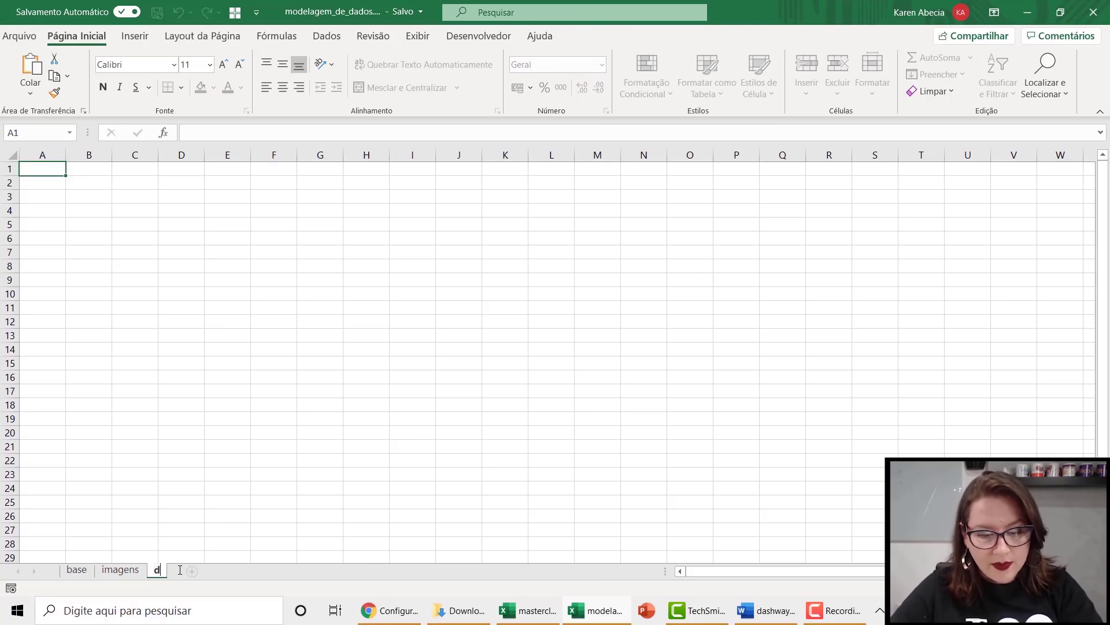
type("rd")
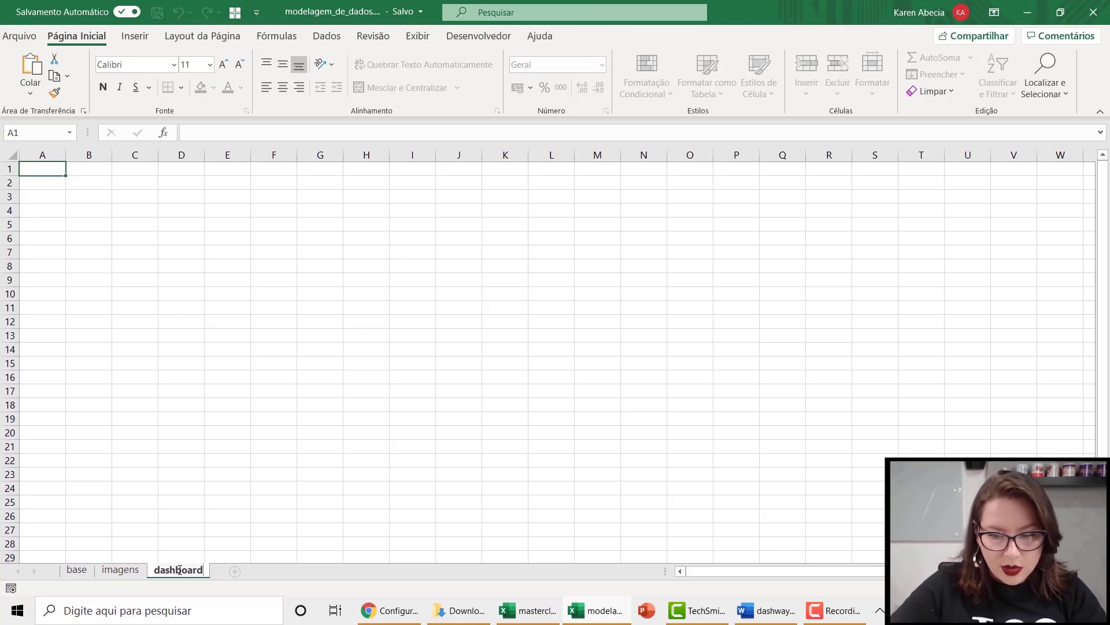
key("Return")
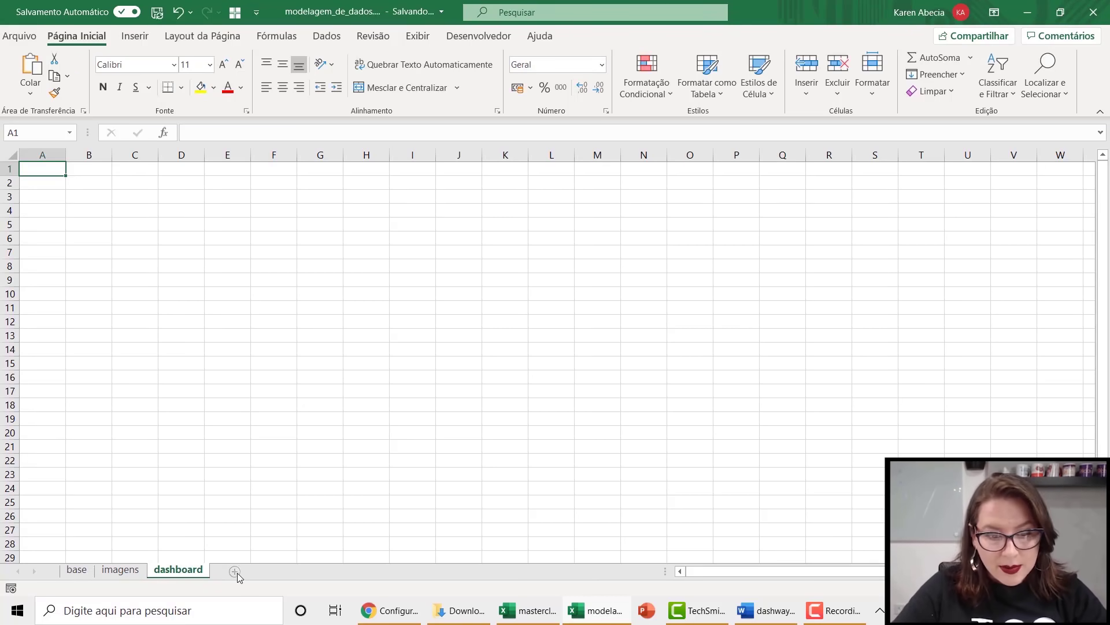
- Add a new sheet after dashboard and name it apoio
left_click(236, 572)
double_click(233, 570)
type("apoio")
key("Return")
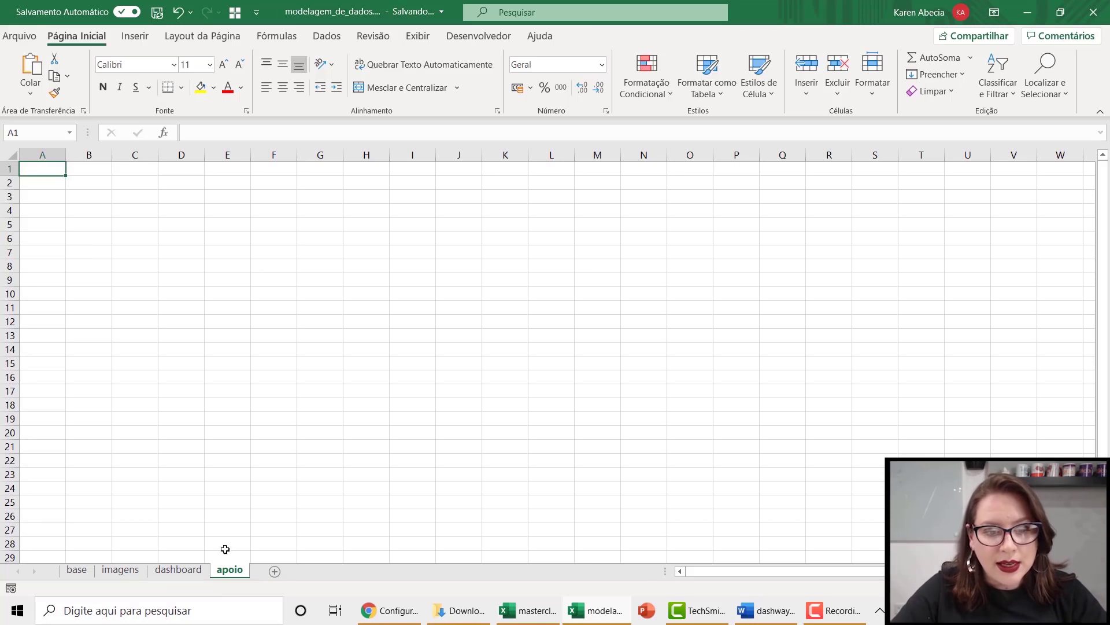
left_click(253, 514)
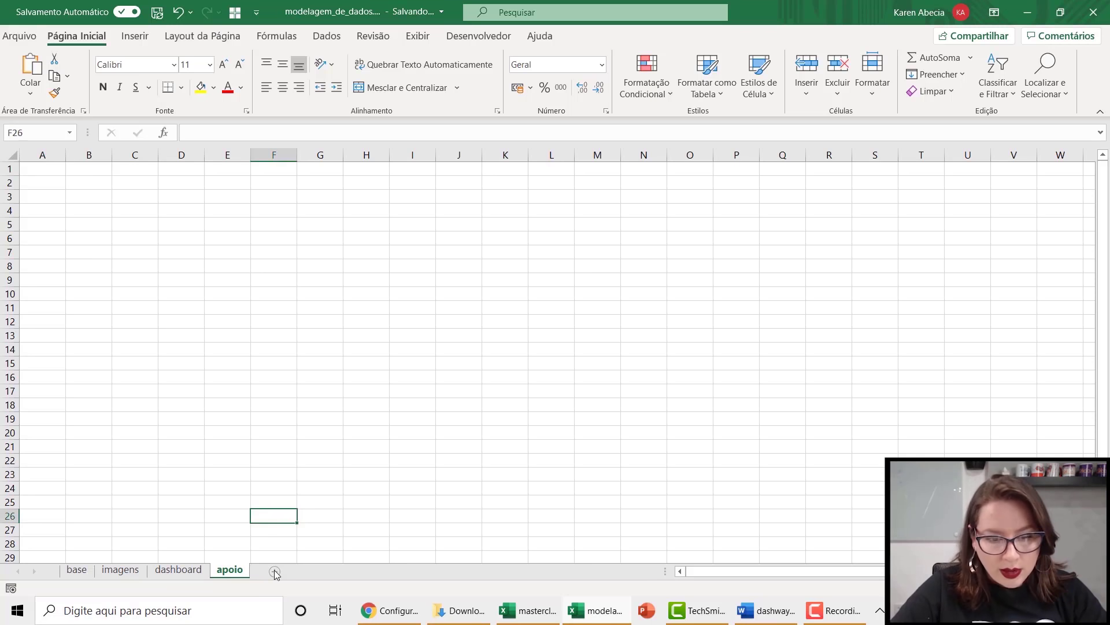
- Add a new sheet after apoio and name it análises
left_click(275, 571)
double_click(276, 570)
type("análises")
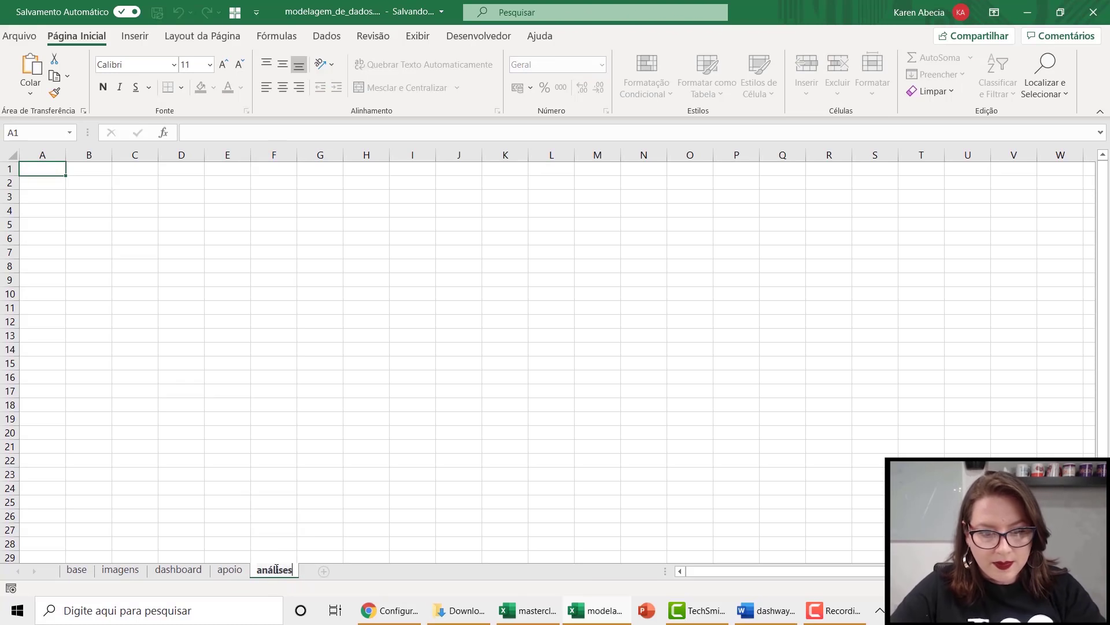
key("Return")
left_click(266, 241)
left_click(84, 185)
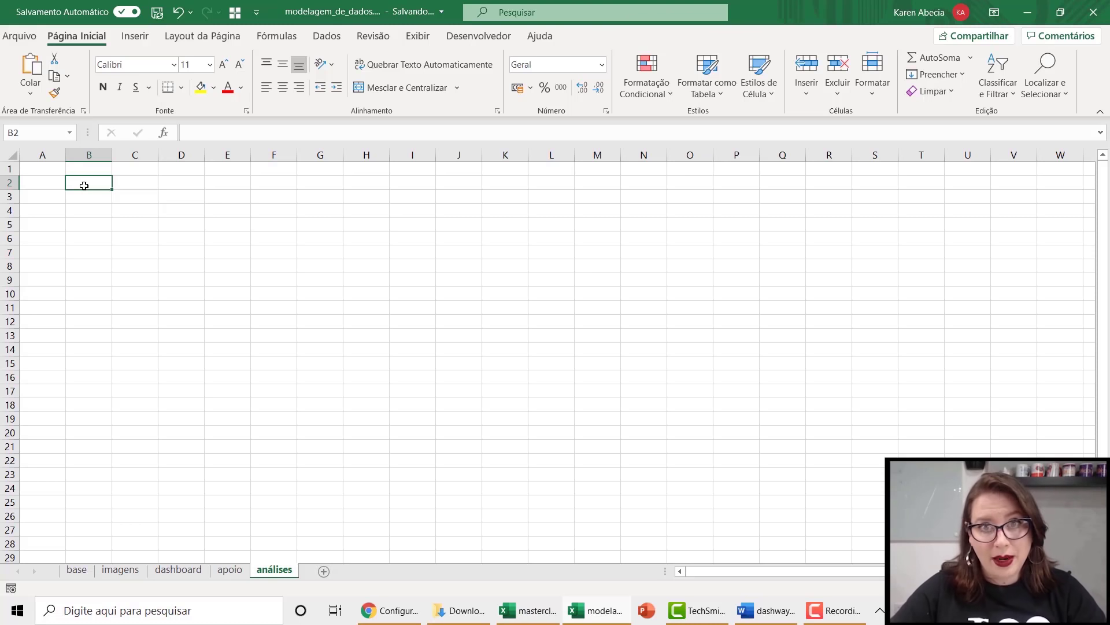
- Add a new sheet after análises and name it help
left_click(324, 571)
double_click(318, 571)
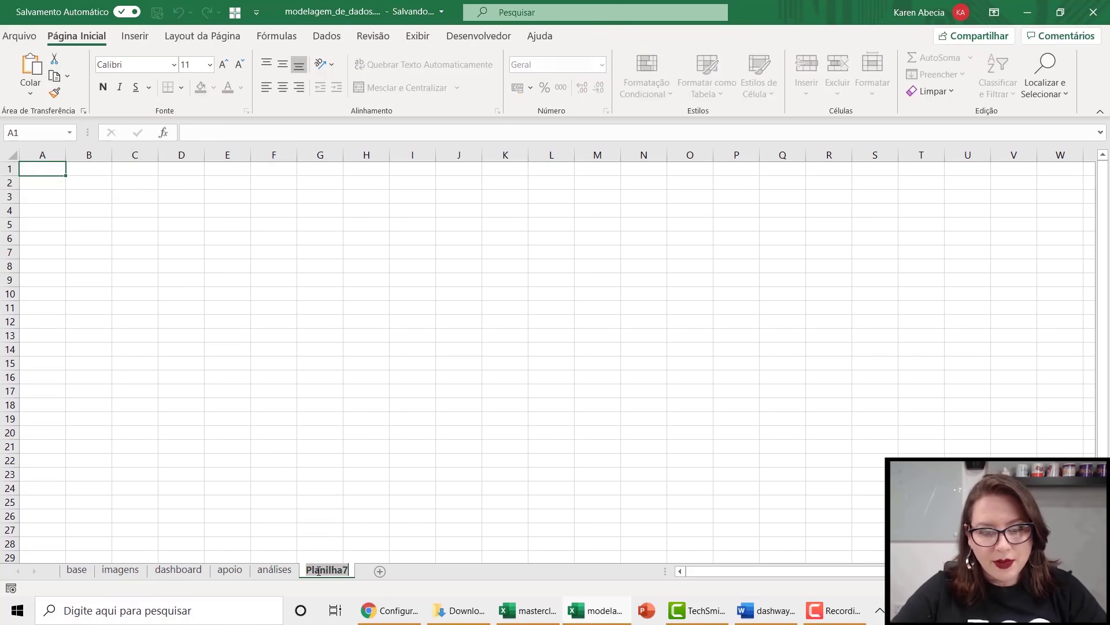
type("help")
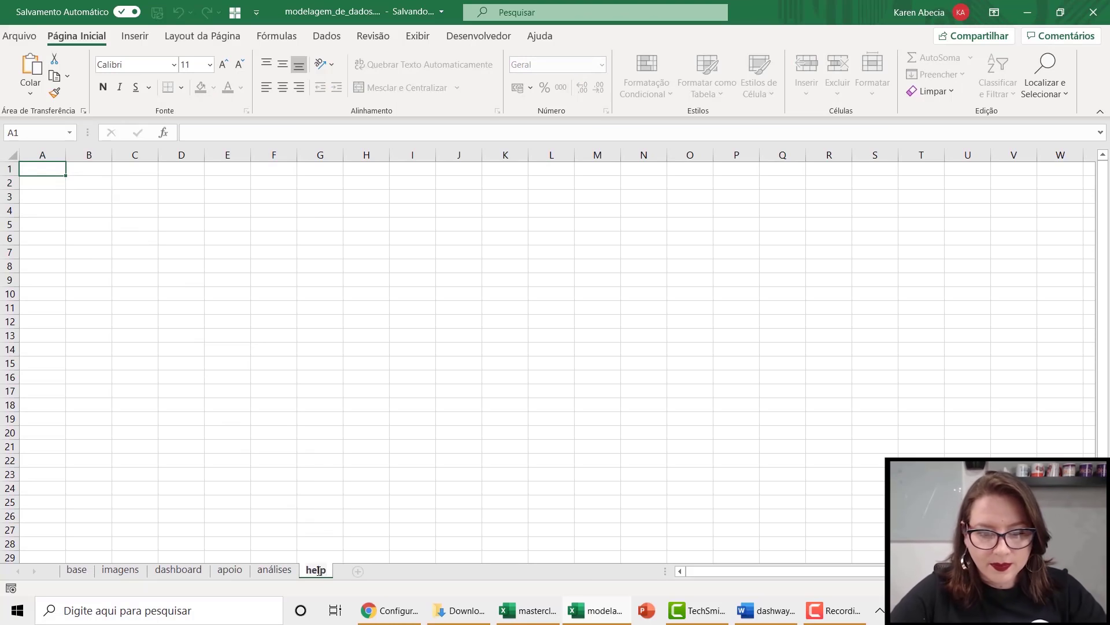
key("Return")
left_click(164, 348)
left_click(87, 183)
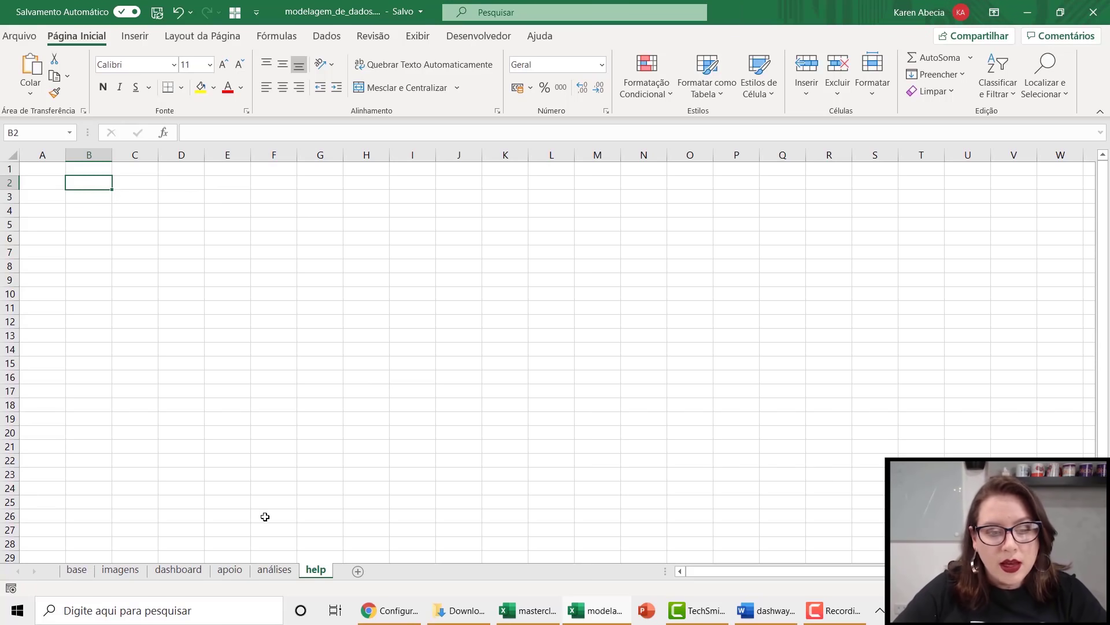
- Set the tab color of the dashboard sheet to the theme's gold
left_click(179, 571)
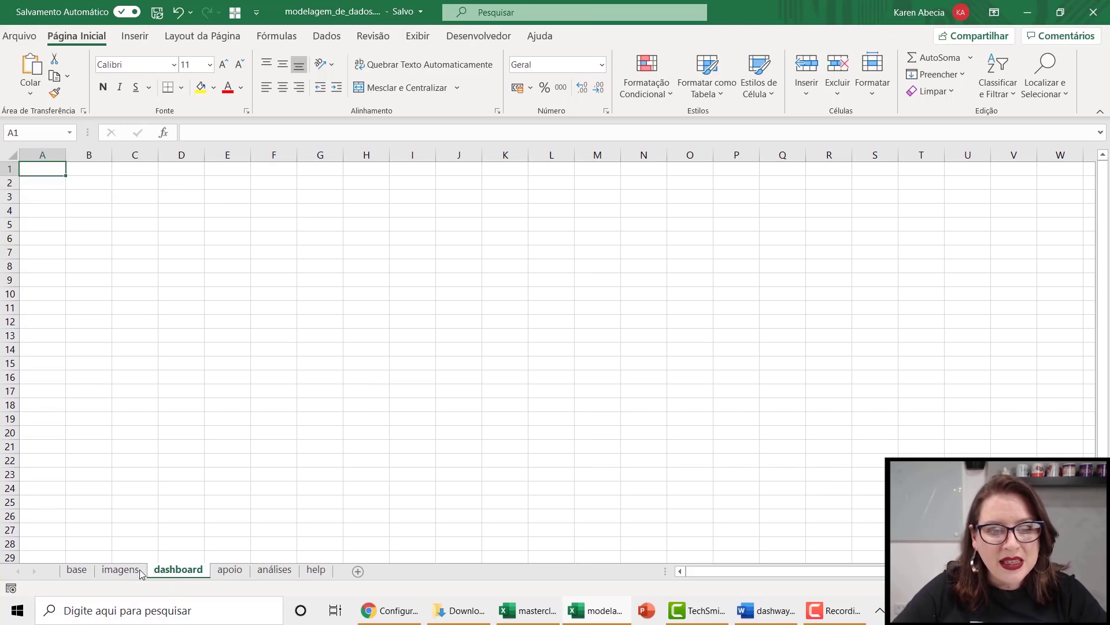
right_click(183, 572)
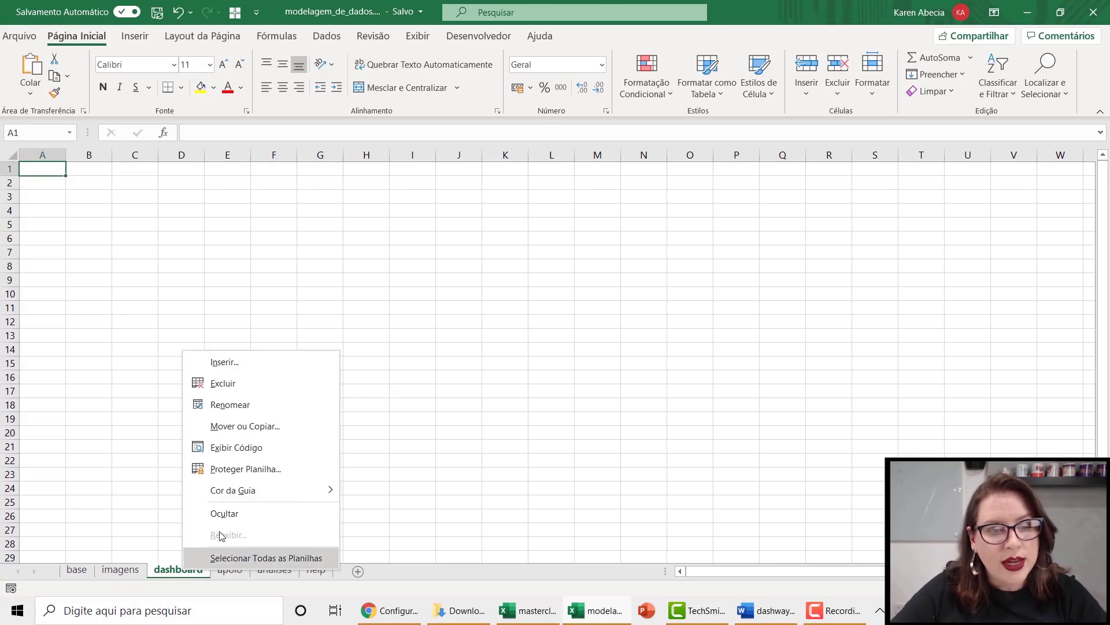
mouse_move(253, 496)
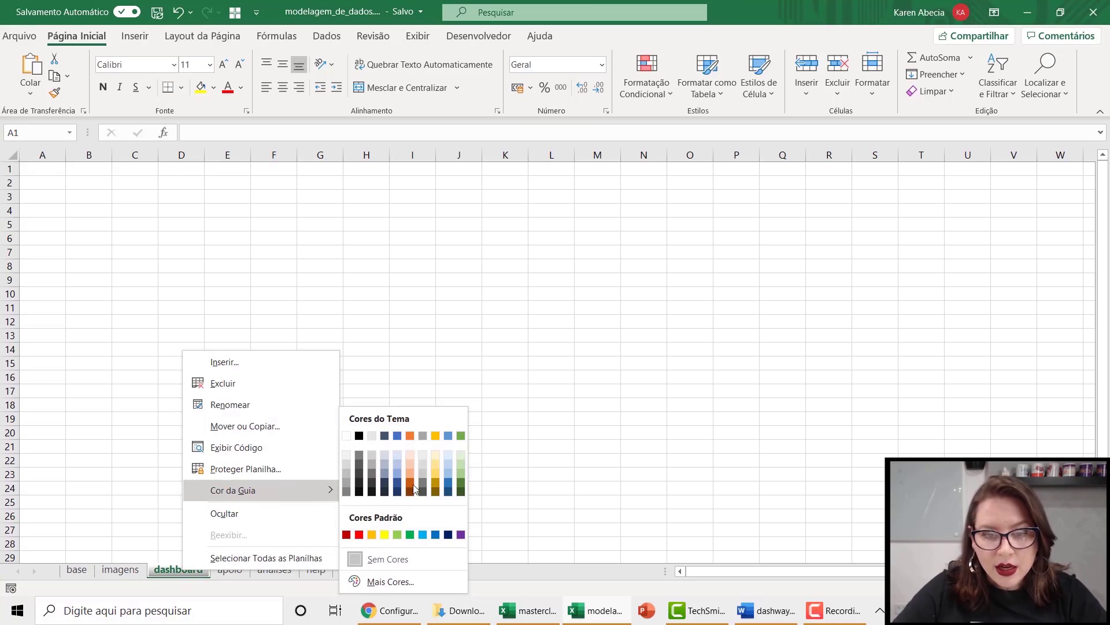
left_click(436, 436)
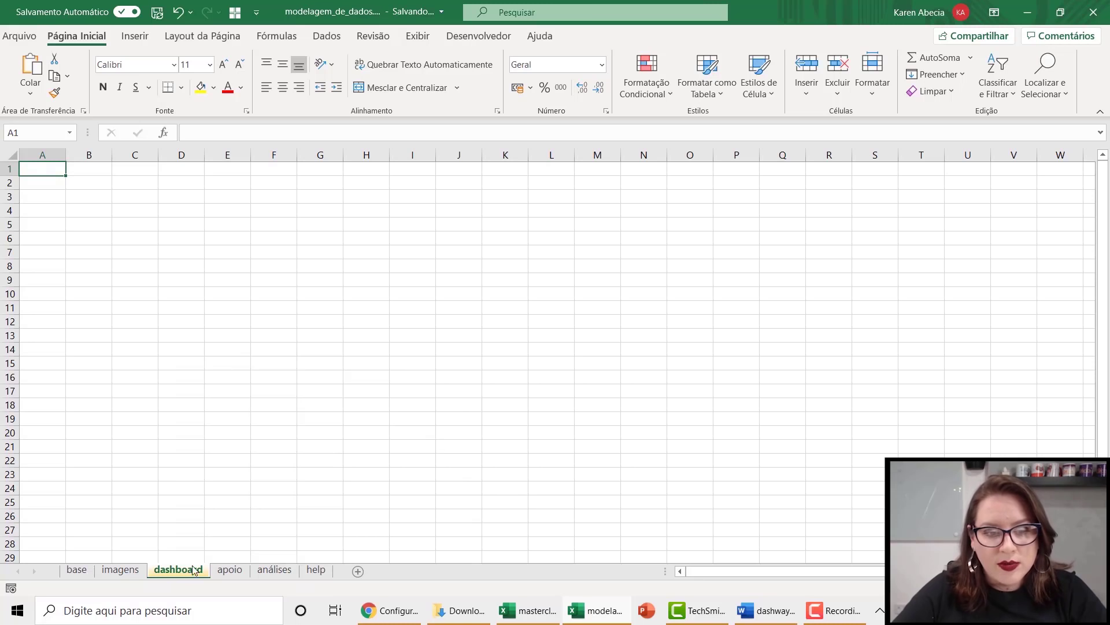
- Move the dashboard sheet in front of the base sheet so it comes first in the workbook
left_click(77, 569)
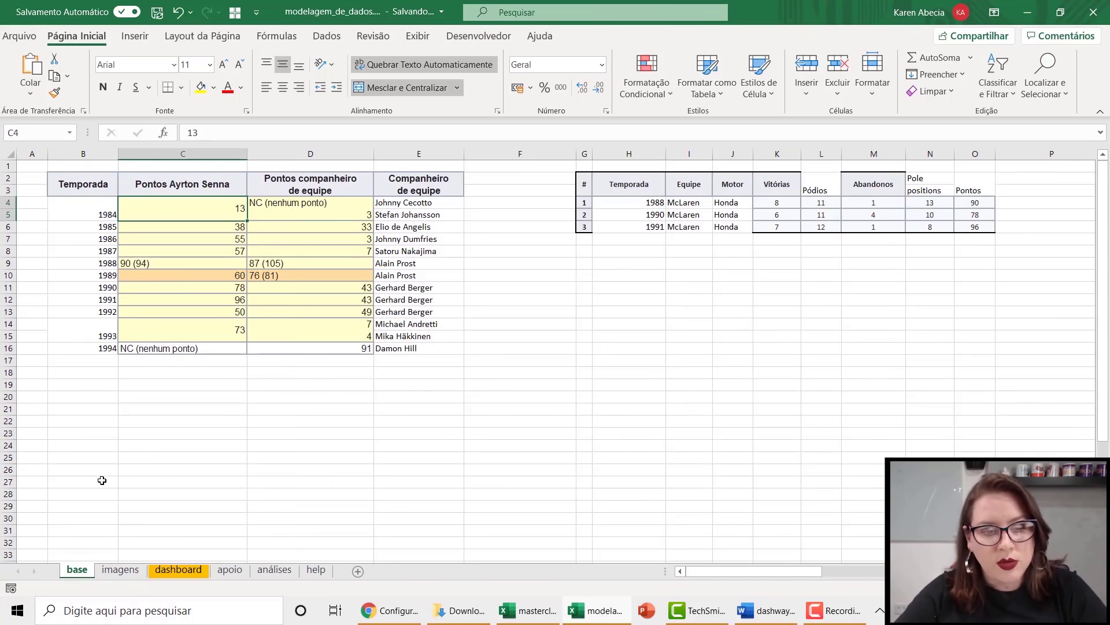
left_click(178, 570)
left_click_drag(106, 576, 61, 575)
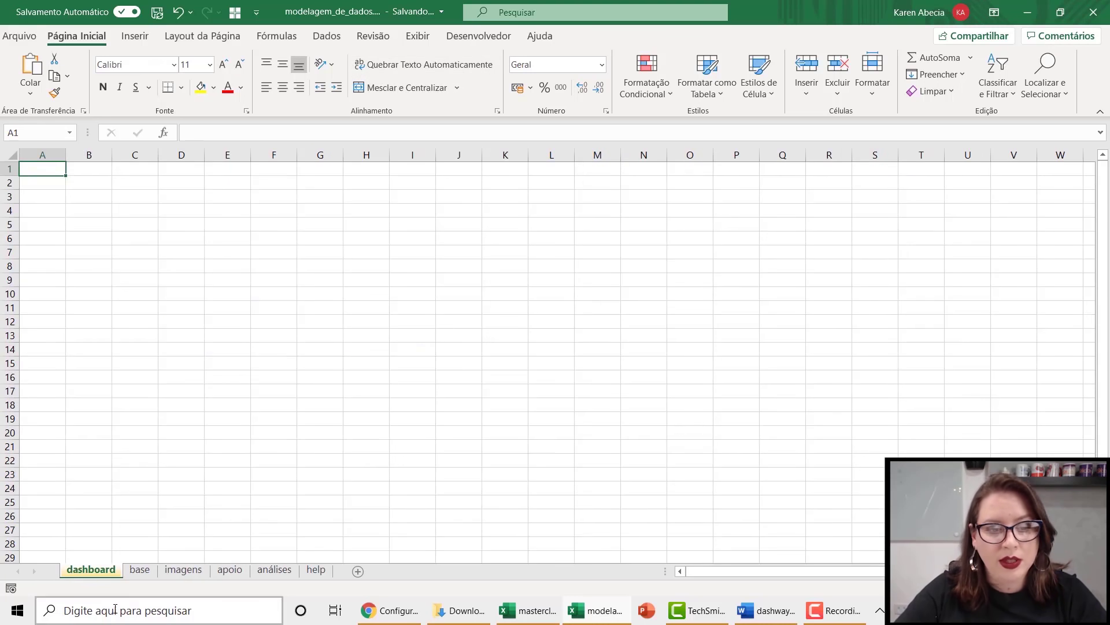
- Reorder the sheets so that análises and apoio come directly after dashboard and before base
left_click(142, 571)
left_click(274, 571)
left_click_drag(203, 575, 138, 573)
left_click_drag(279, 574, 187, 573)
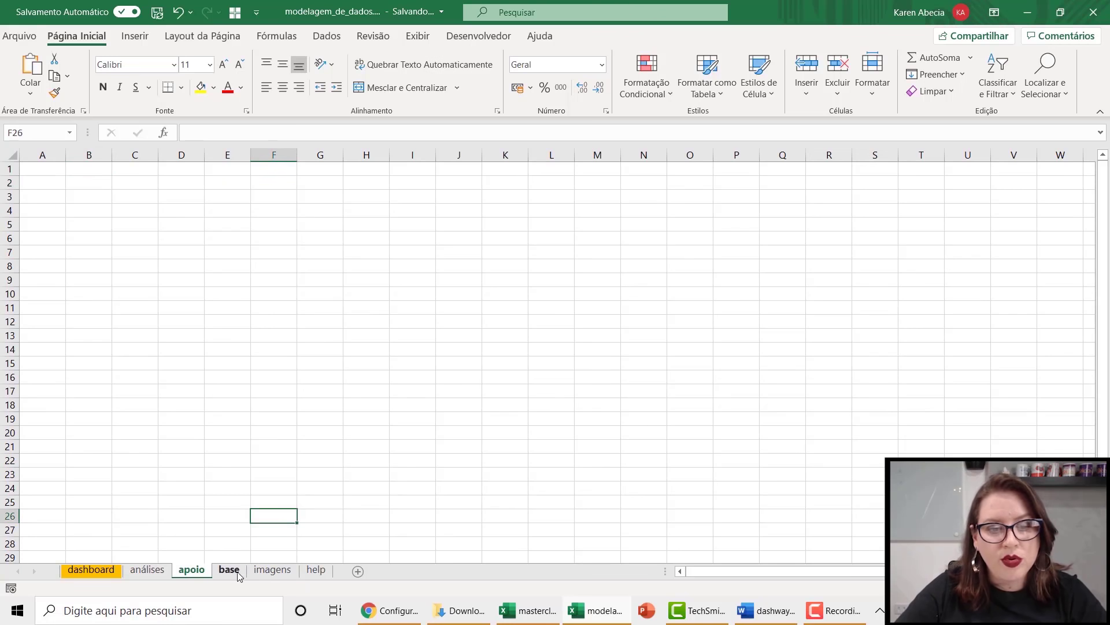
- Move the help sheet between the apoio and base sheets
left_click(230, 571)
left_click(277, 571)
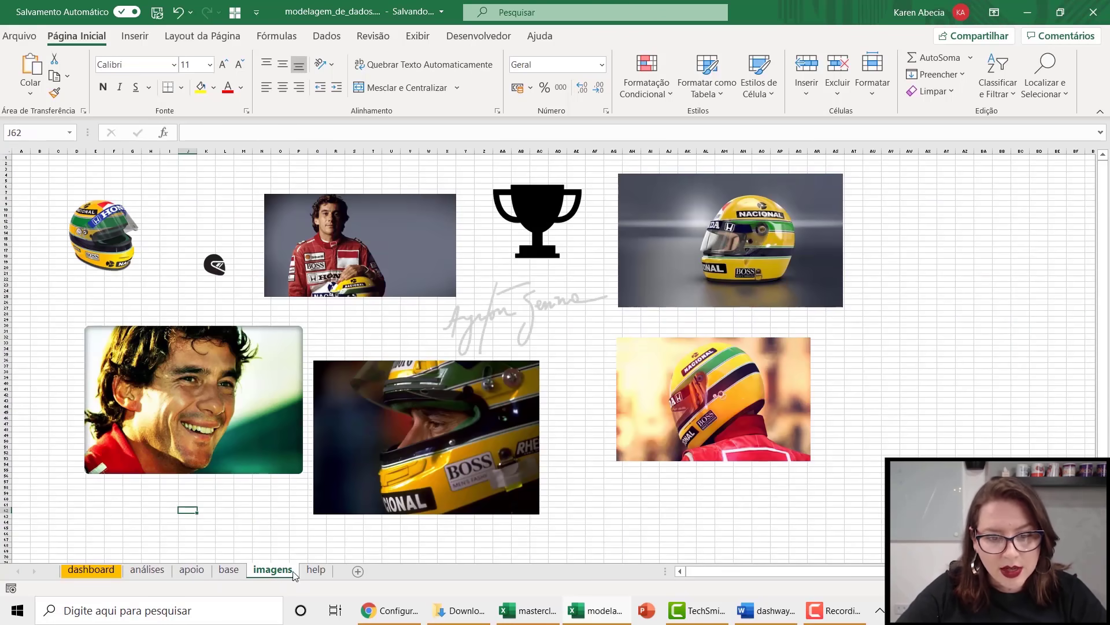
mouse_move(315, 572)
left_mouse_down()
mouse_move(226, 576)
mouse_move(241, 579)
left_mouse_up()
left_click(262, 571)
left_click(293, 571)
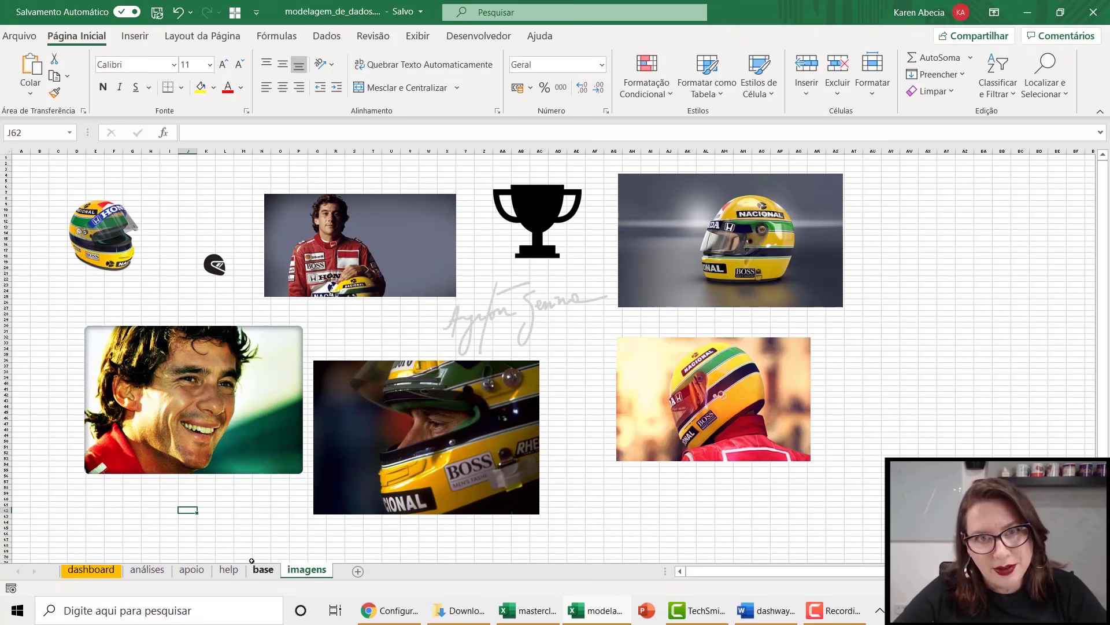
left_click(890, 452)
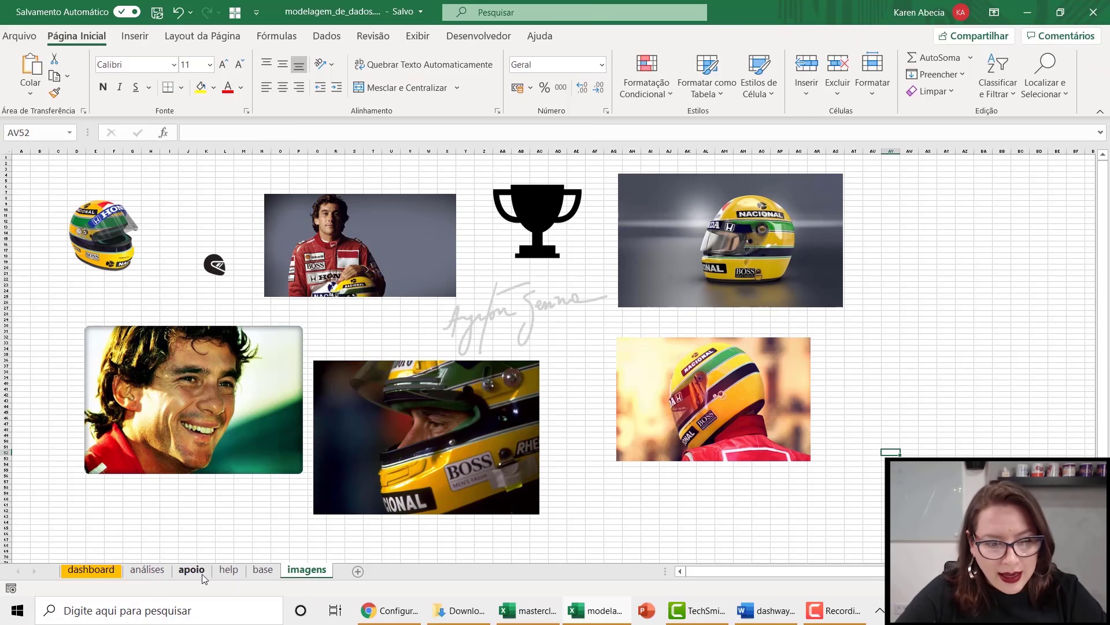
- On the base sheet, turn on object selection and delete all the flag pictures from the Grande Prêmio table
left_click(263, 571)
left_click_drag(701, 573, 796, 572)
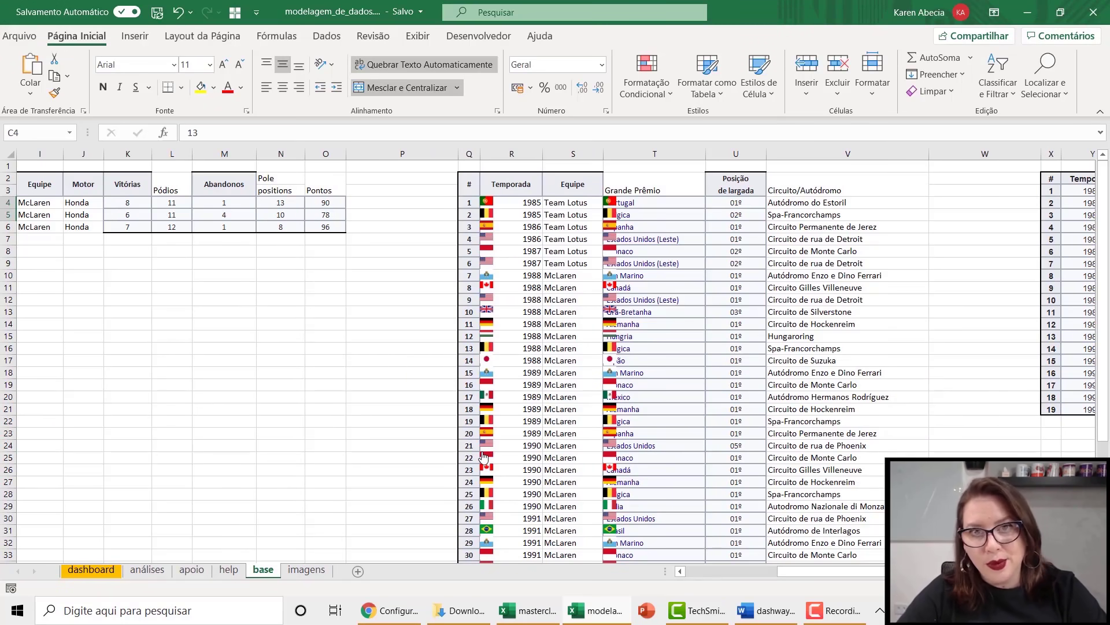
left_click(295, 298)
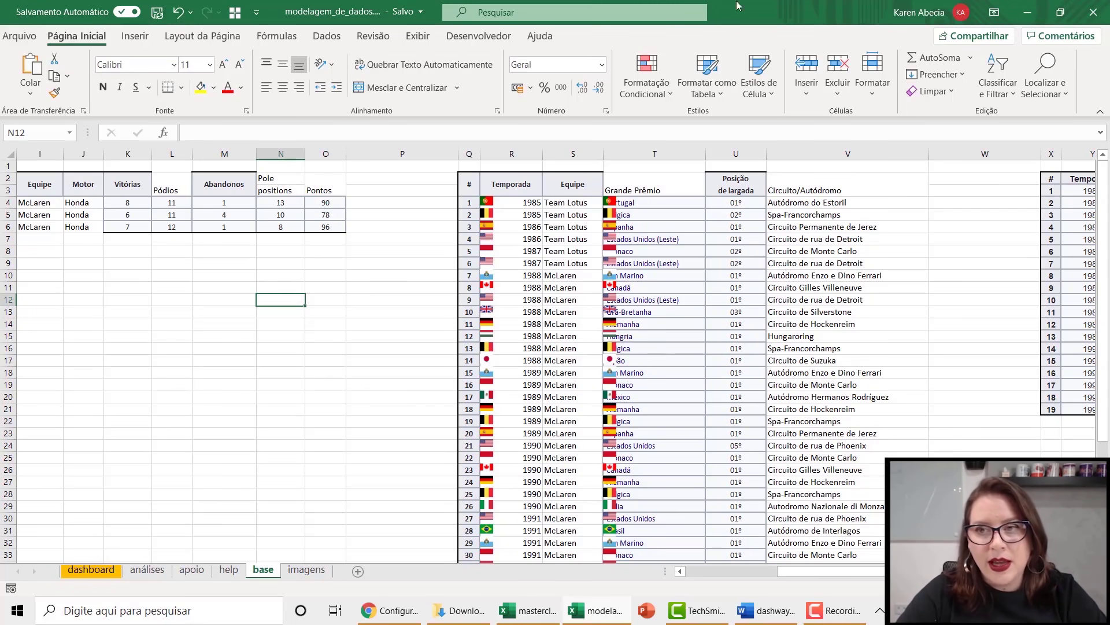
left_click(1045, 88)
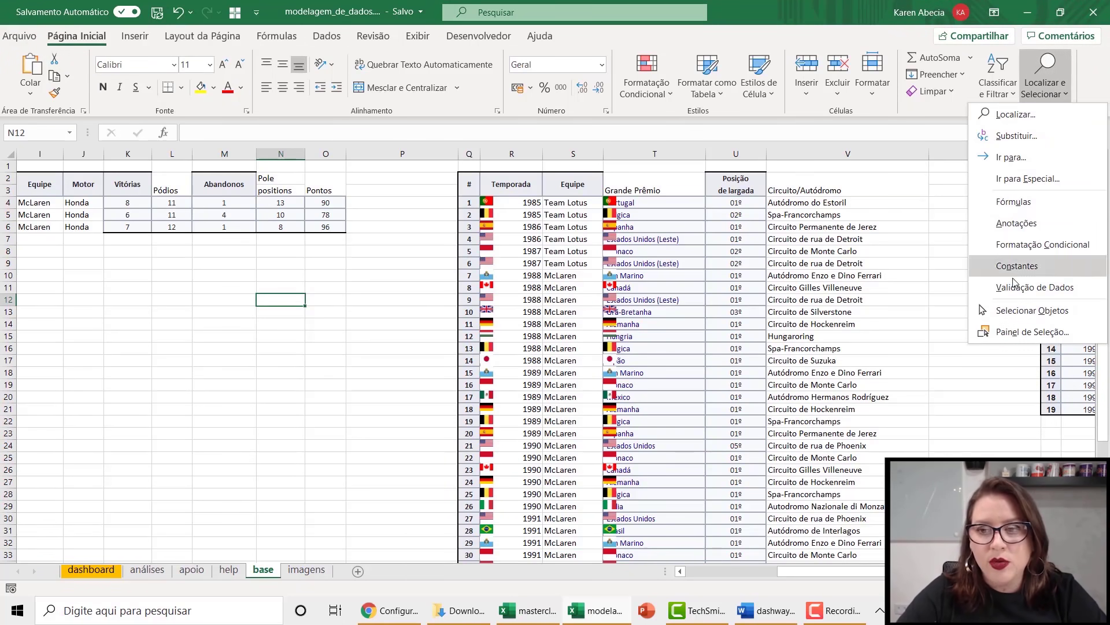
left_click(1016, 311)
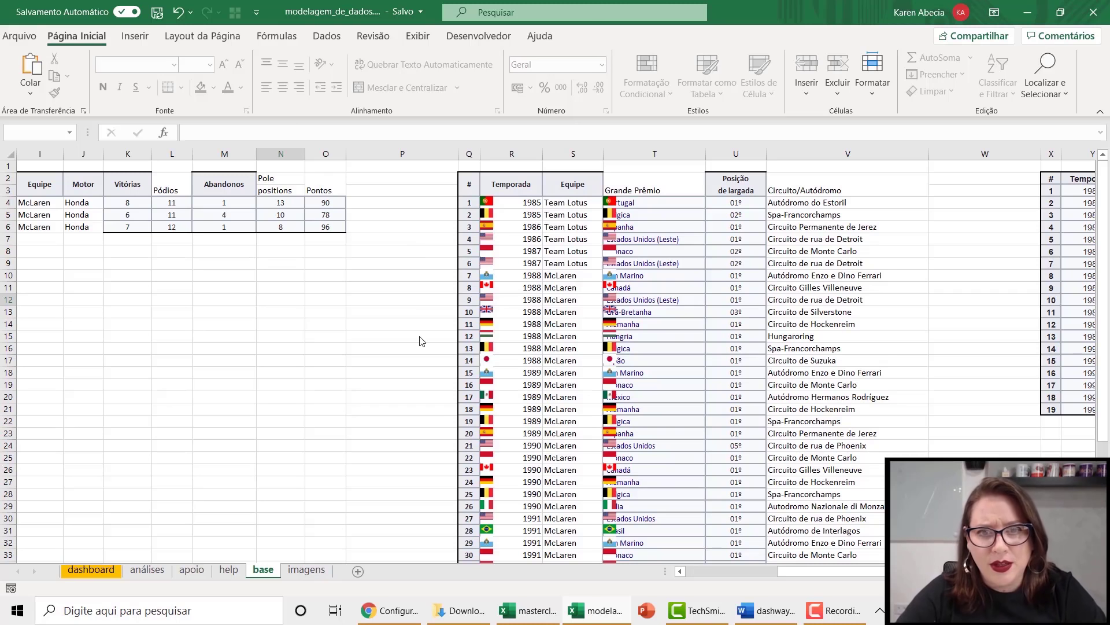
left_click_drag(409, 176, 681, 415)
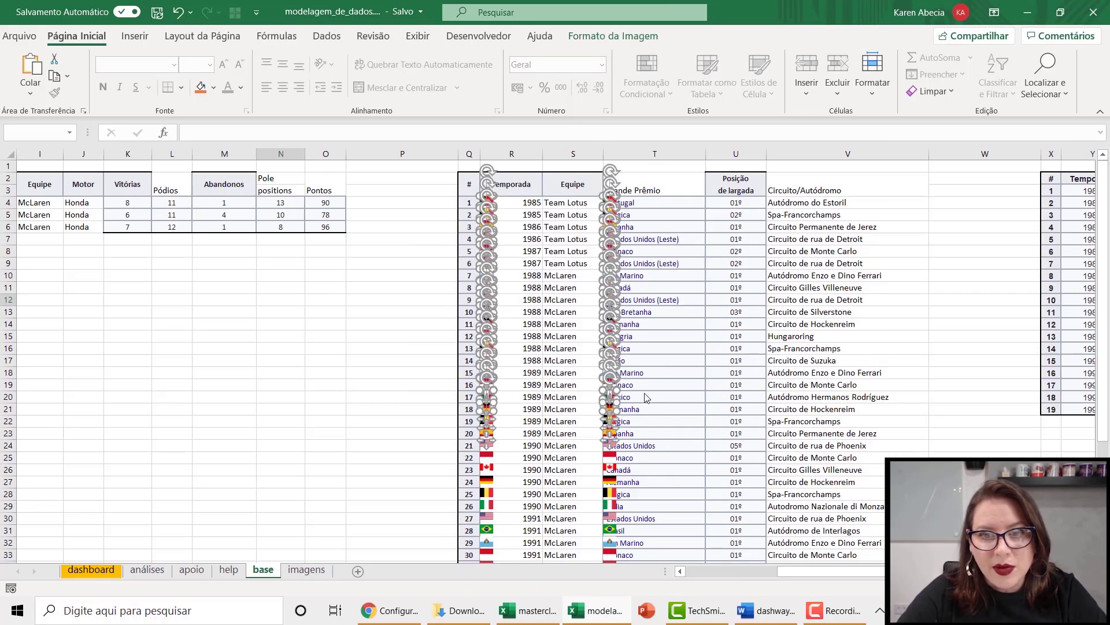
key("Delete")
left_click_drag(392, 314, 661, 600)
key("Delete")
scroll(643, 455, "down", 5)
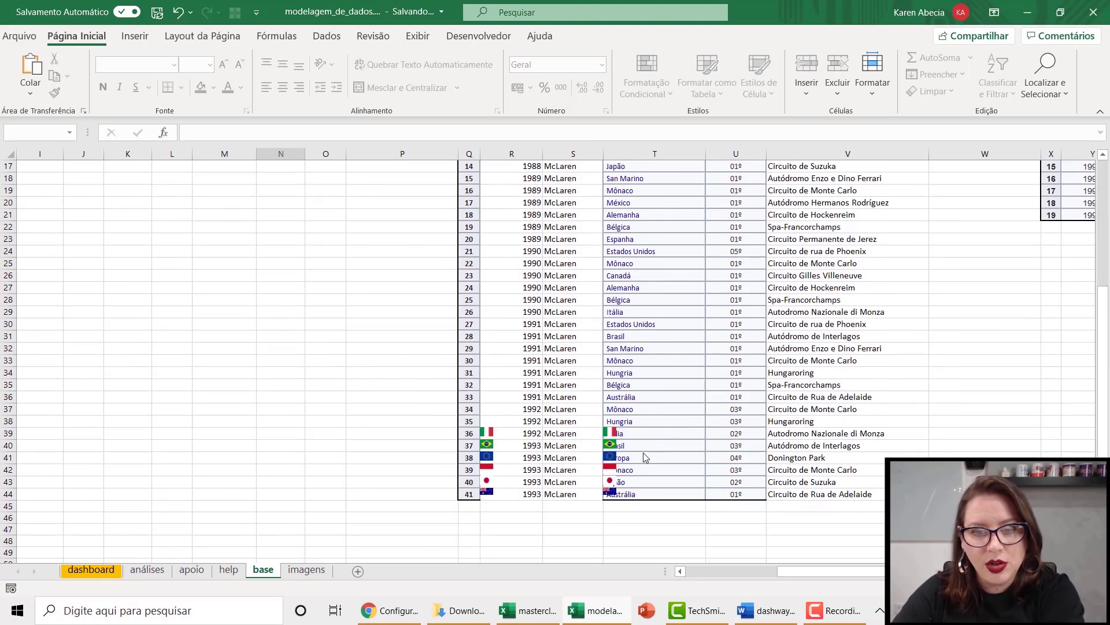
left_click_drag(305, 343, 705, 533)
key("Delete")
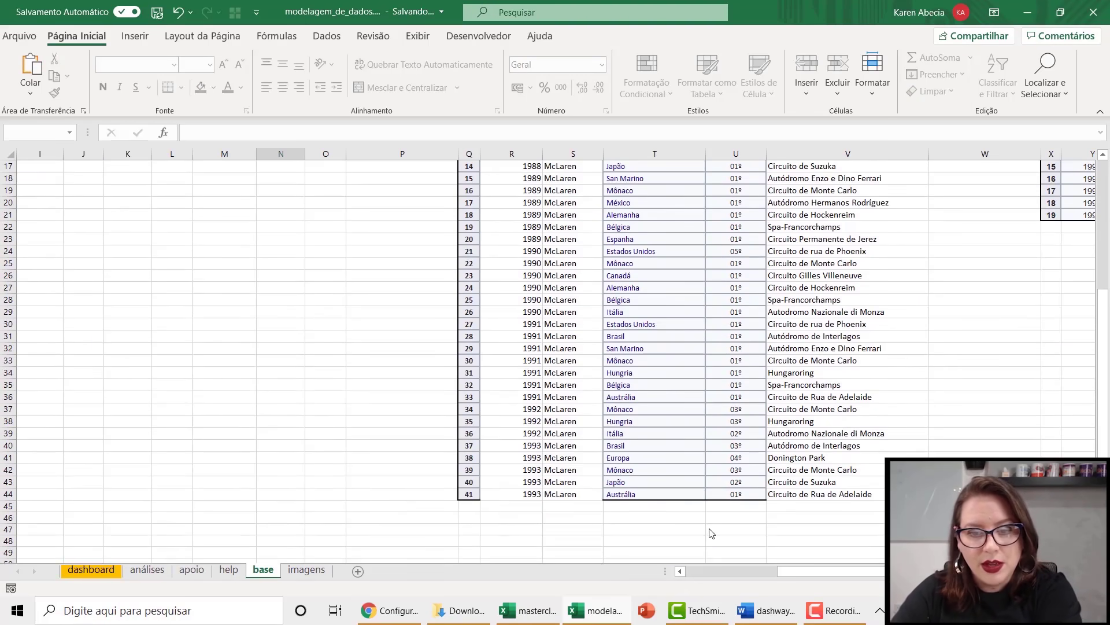
- On the imagens sheet, select all the pictures together with object selection and shift them slightly up and to the left
left_click(307, 571)
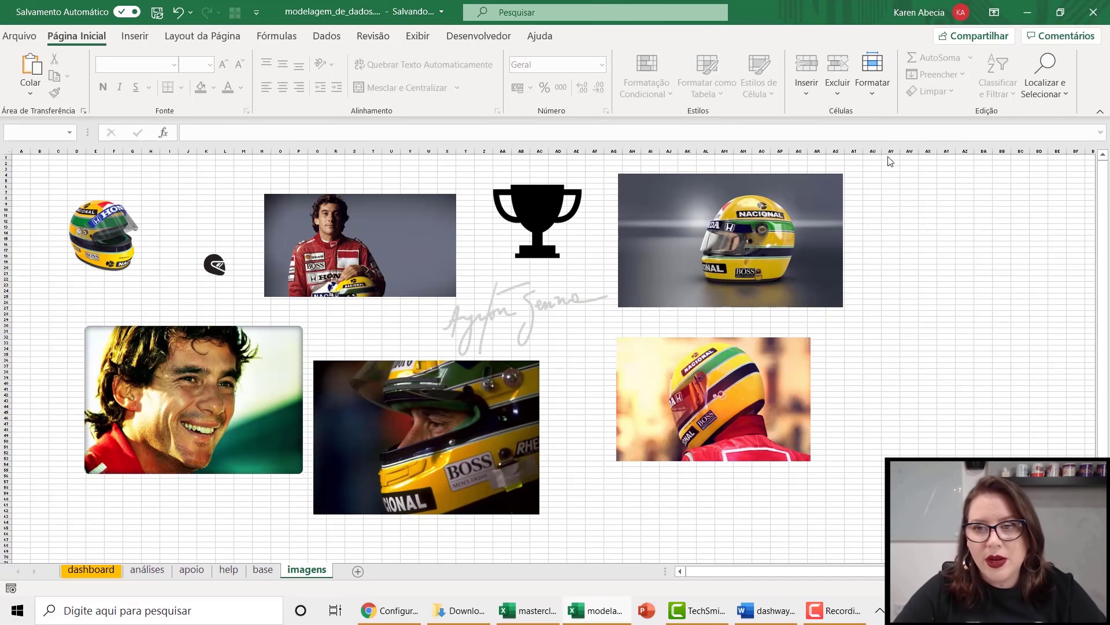
left_click_drag(898, 166, 44, 577)
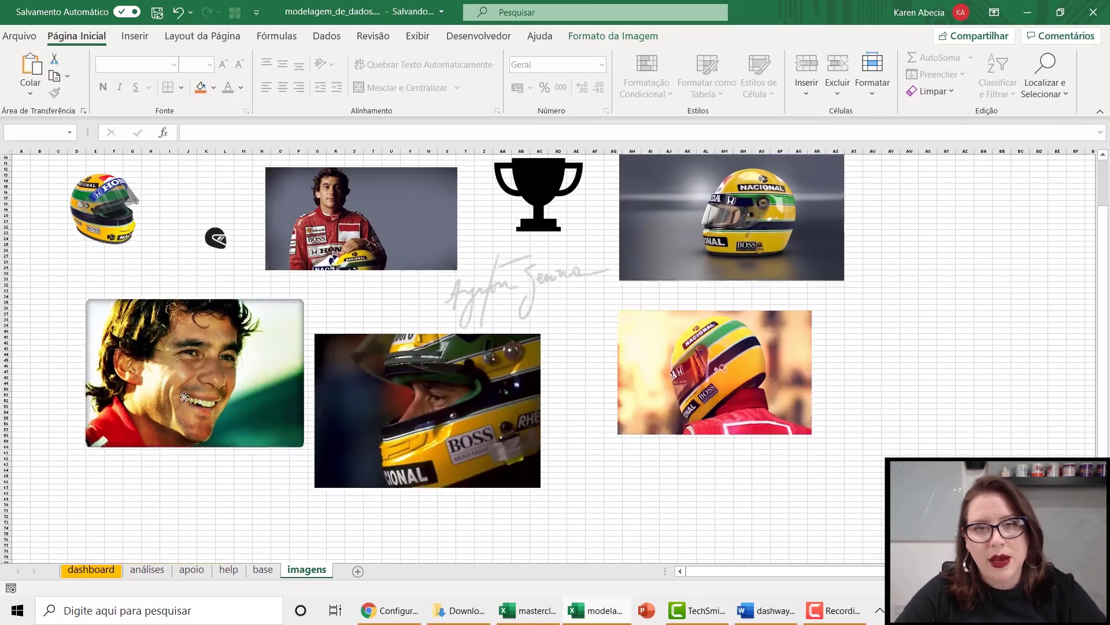
scroll(740, 411, "up", 3)
left_click_drag(738, 300, 721, 269)
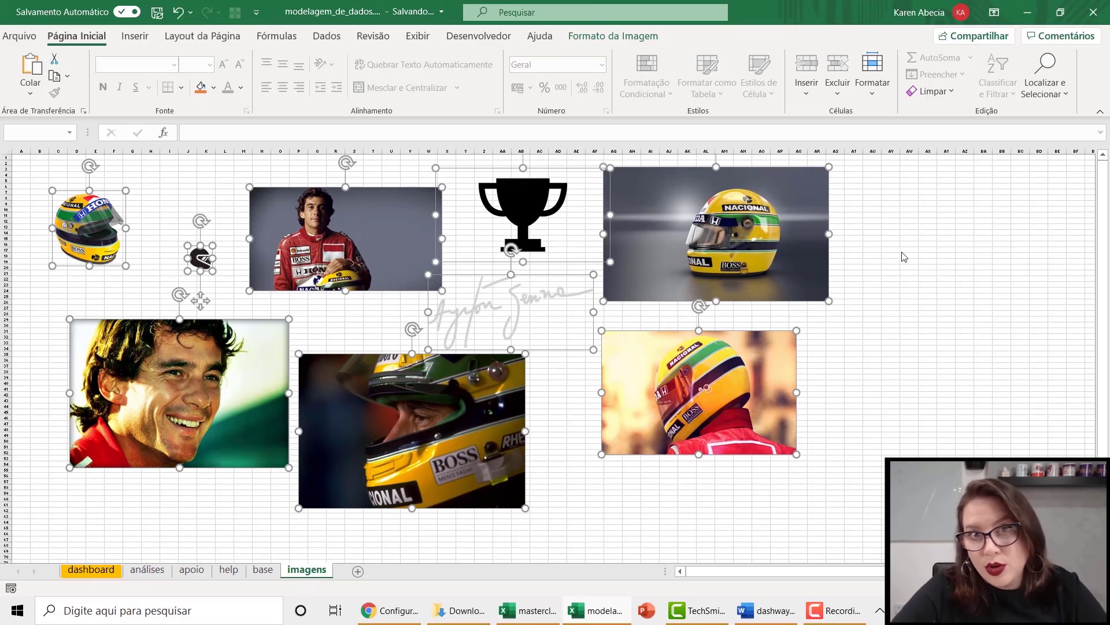
left_click(895, 199)
left_click(884, 245)
left_click(928, 245)
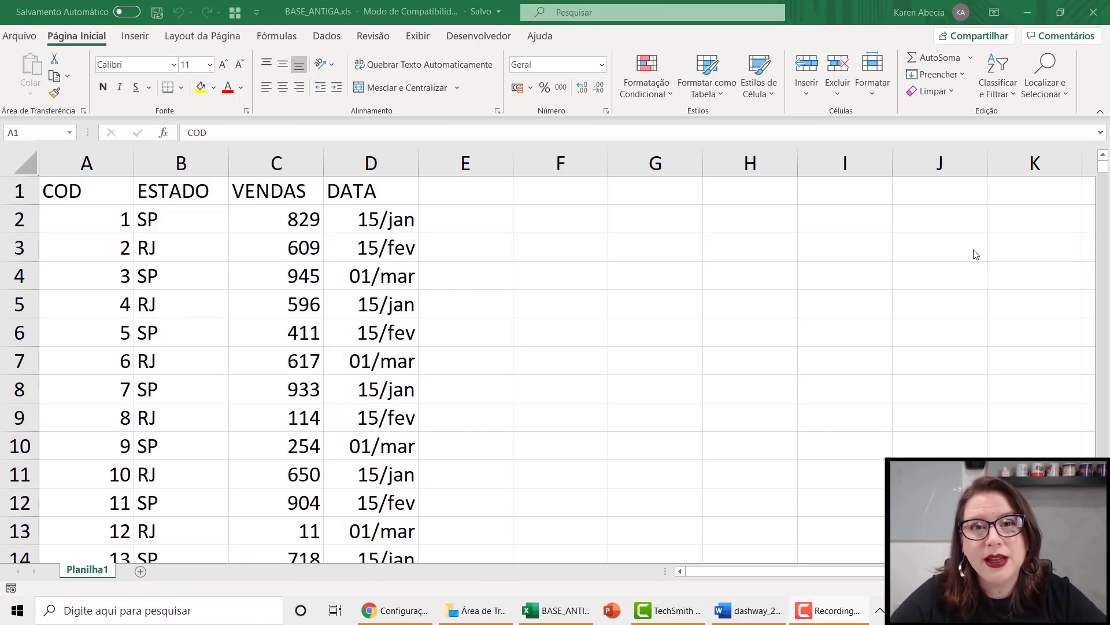
left_click(576, 333)
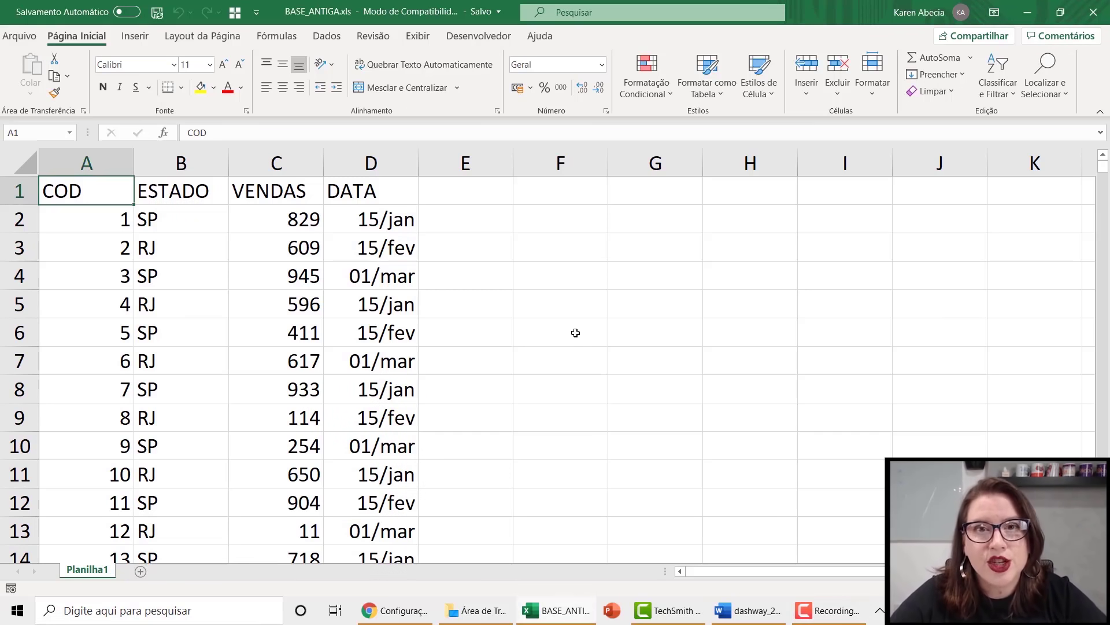
left_click(593, 208)
left_click(577, 252)
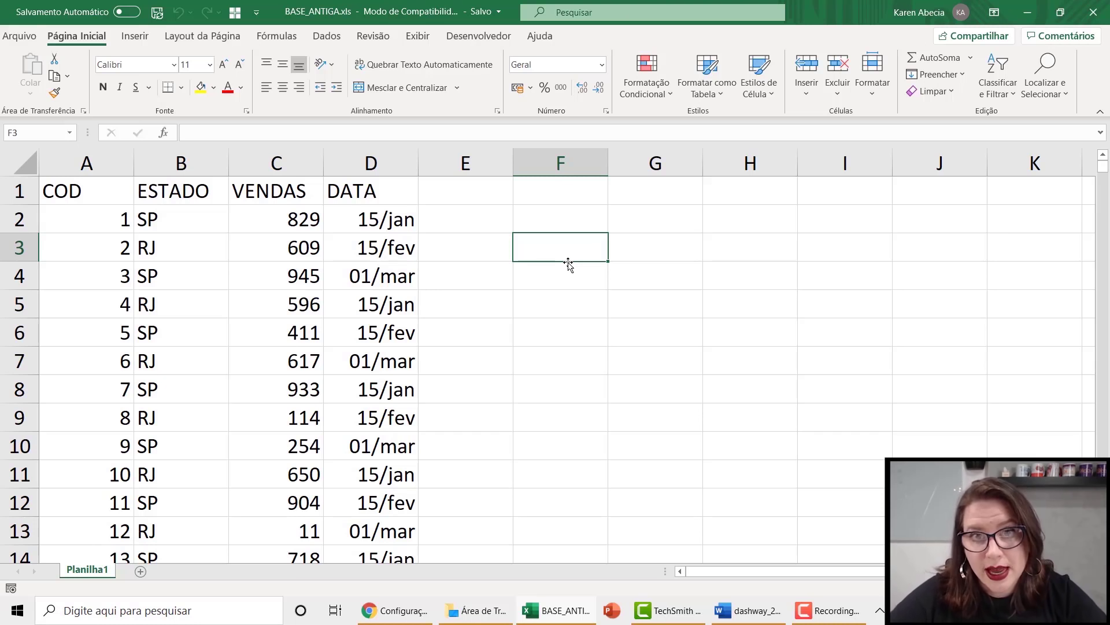
left_click(481, 248)
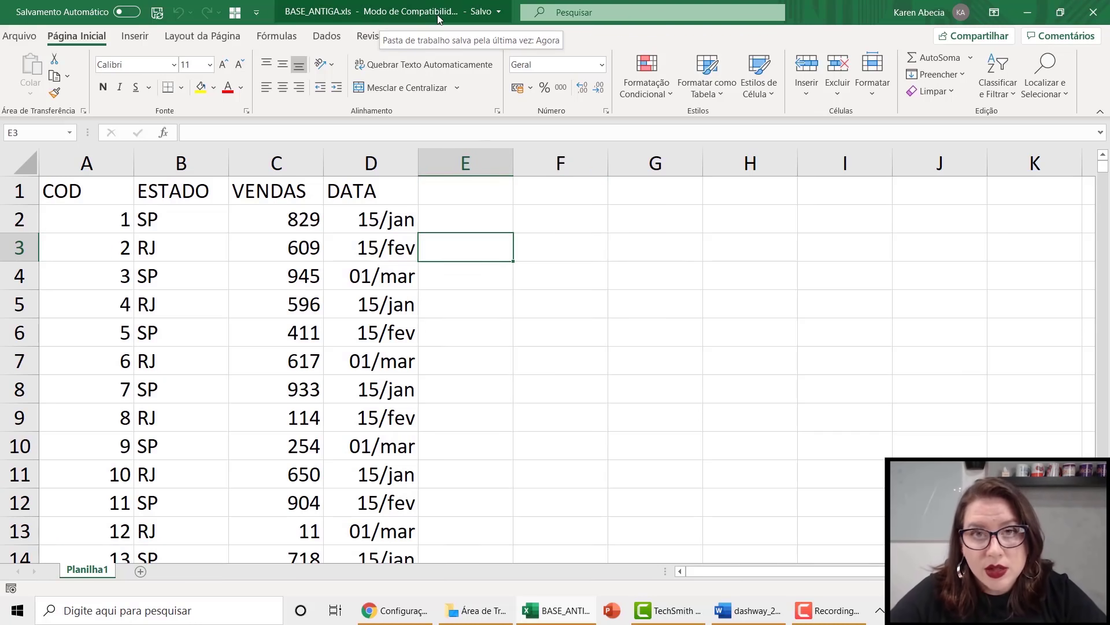
left_click(560, 248)
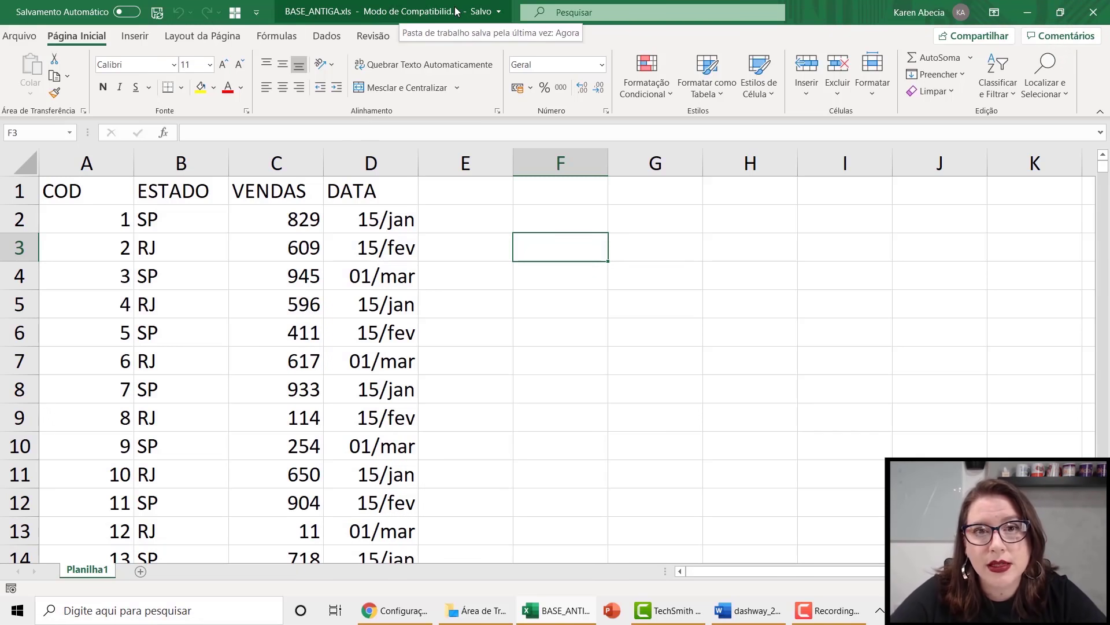
- Save the BASE_ANTIGA.xls workbook
left_click(157, 12)
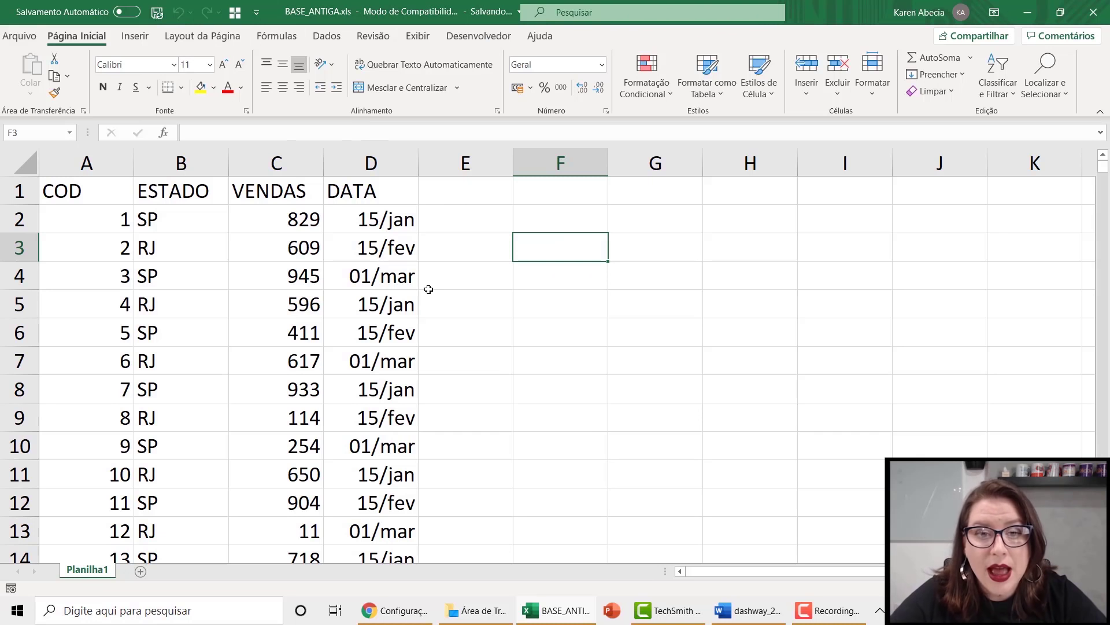
left_click(449, 274)
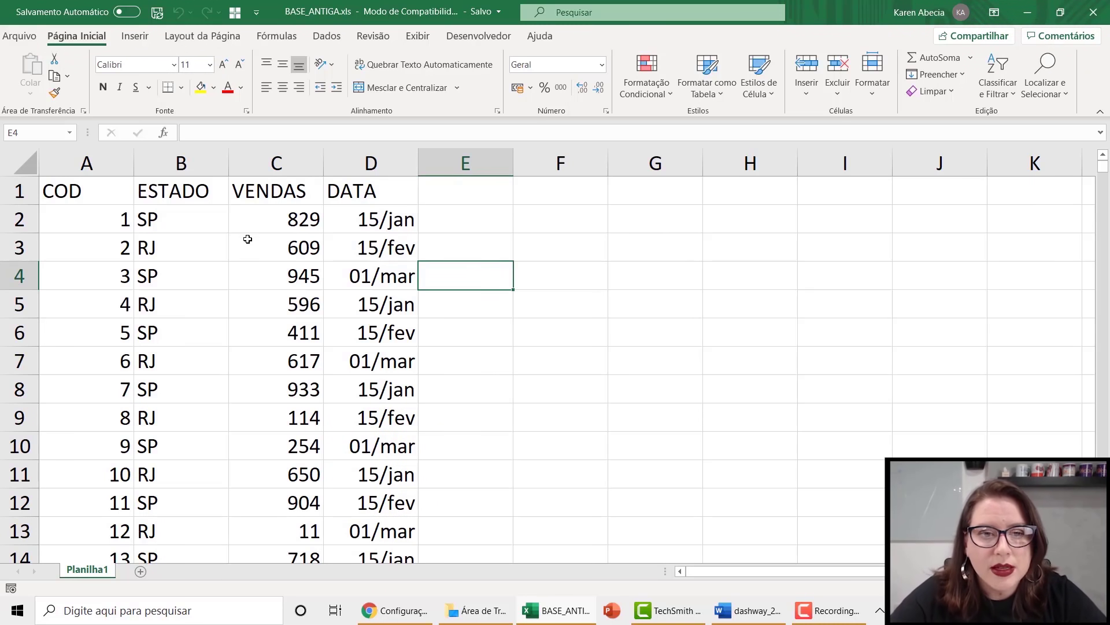
- Apply blue gradient-fill data bars to the VENDAS values in C2:C12 with conditional formatting
left_click_drag(255, 218, 238, 493)
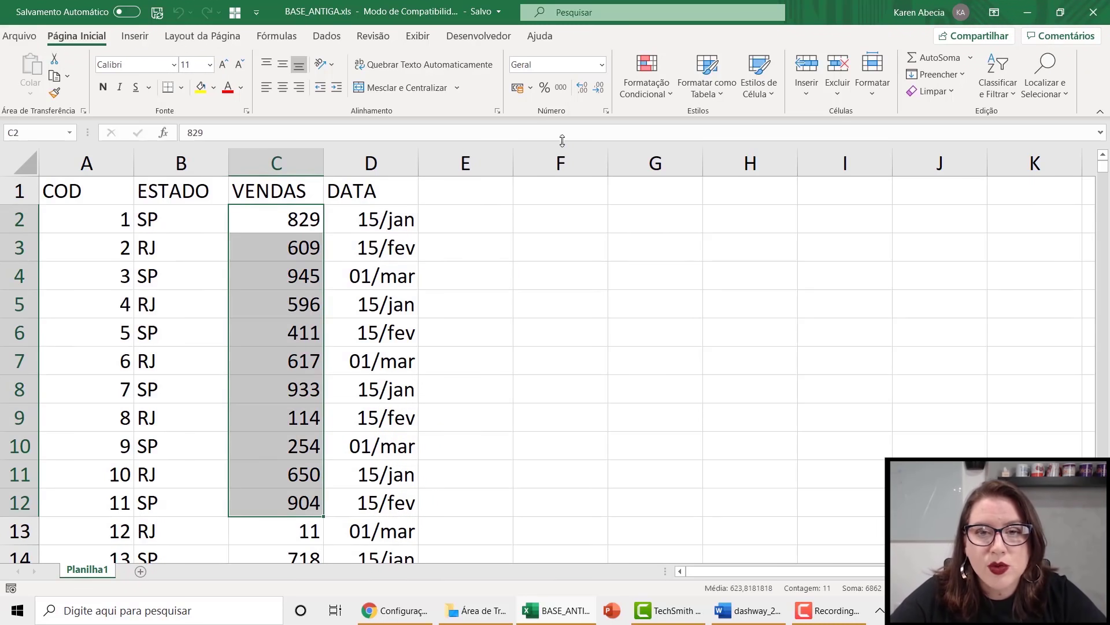
left_click(647, 75)
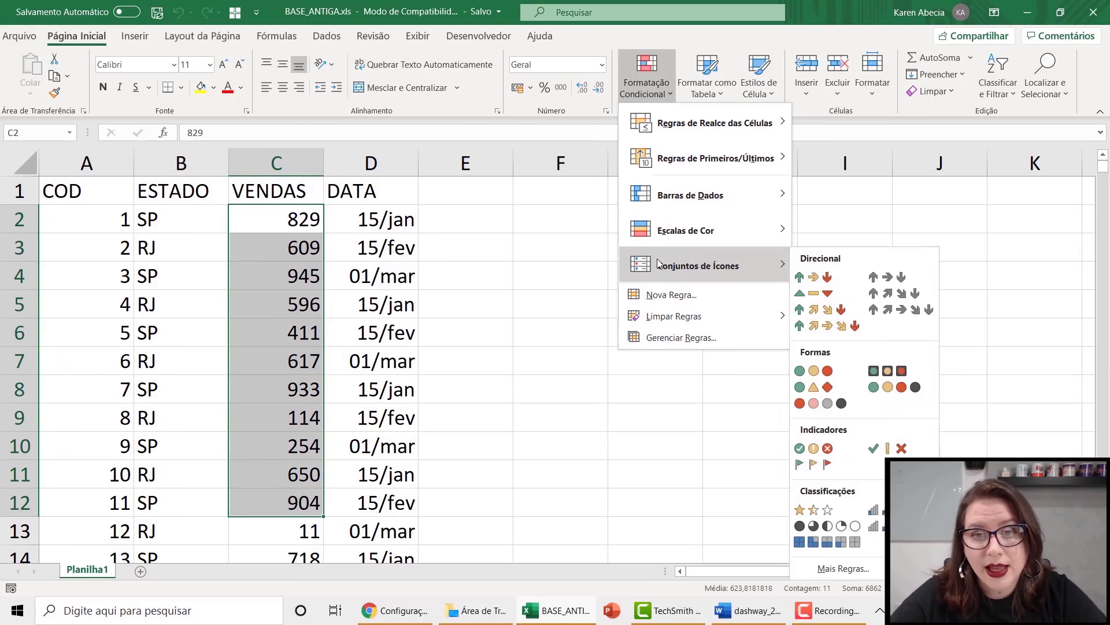
mouse_move(670, 199)
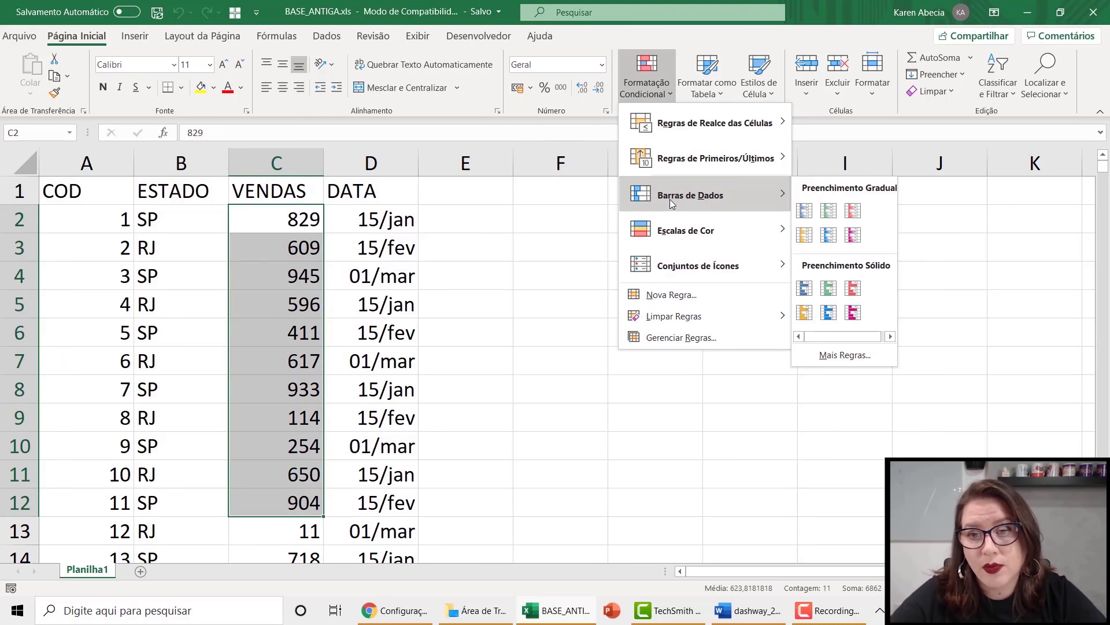
left_click(806, 211)
left_click(486, 348)
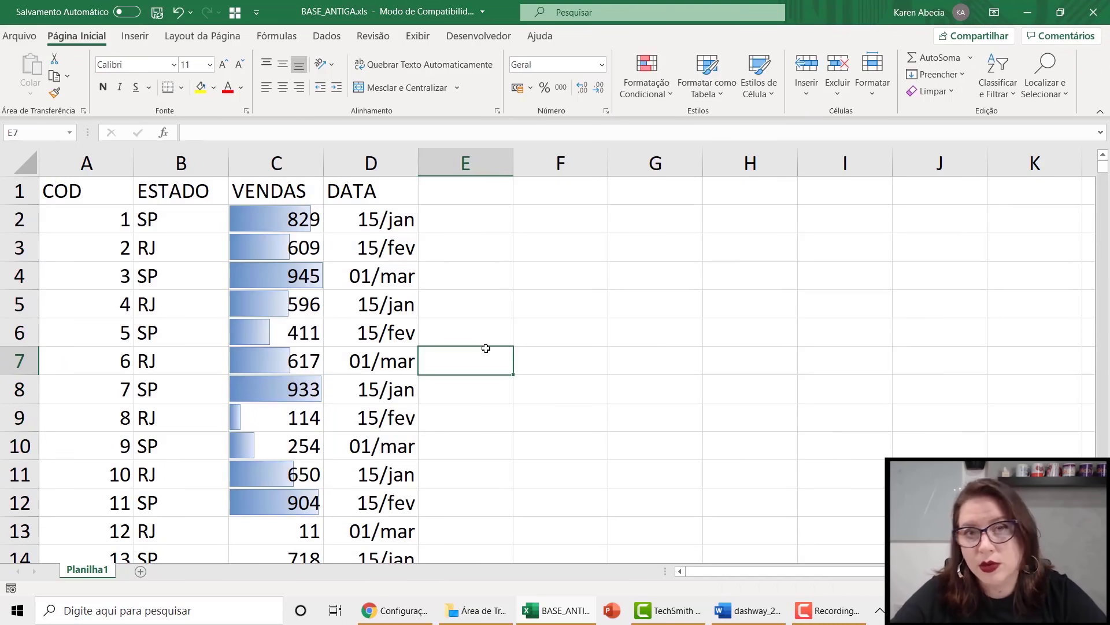
- Try to save the workbook in its old format, enlarge the compatibility checker to review the unsupported features, and cancel the save
left_click(157, 12)
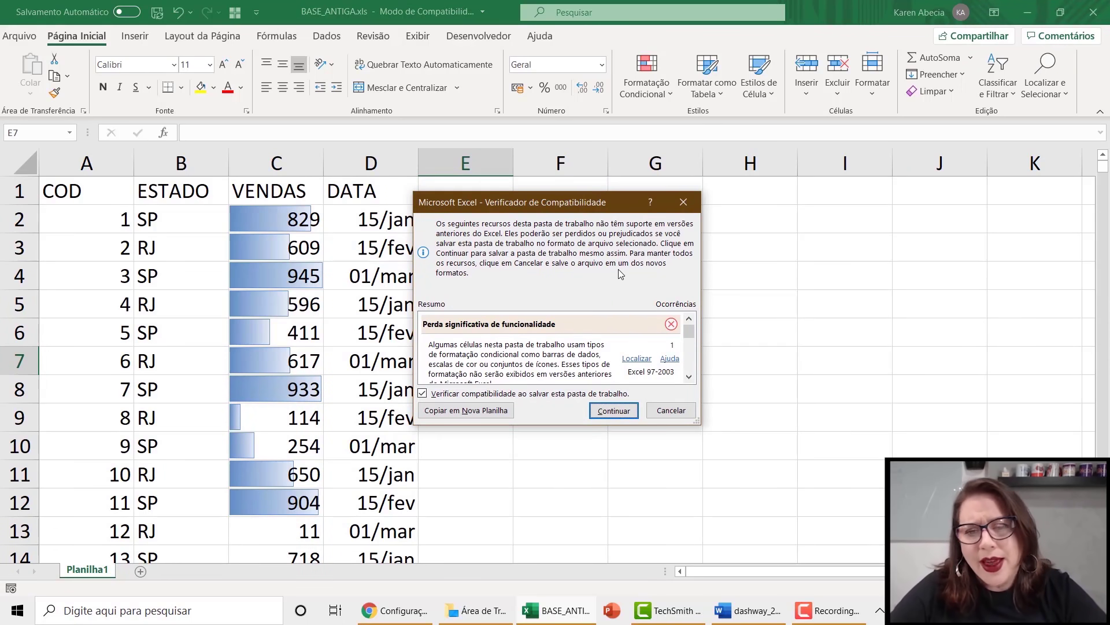
left_click_drag(698, 422, 942, 545)
left_click_drag(710, 203, 622, 110)
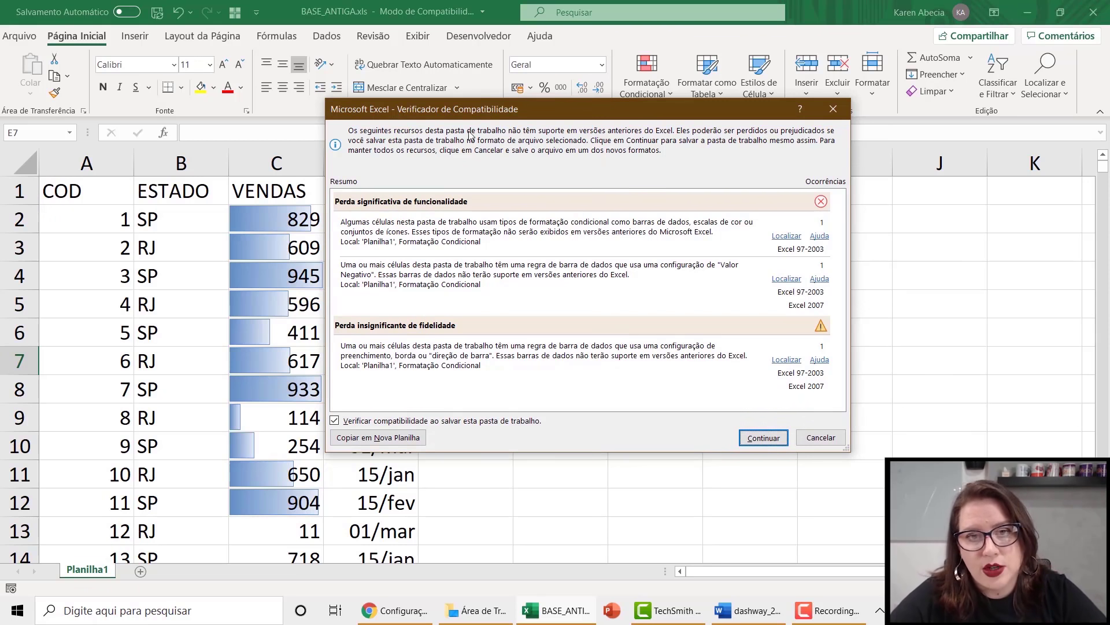
left_click_drag(489, 110, 640, 85)
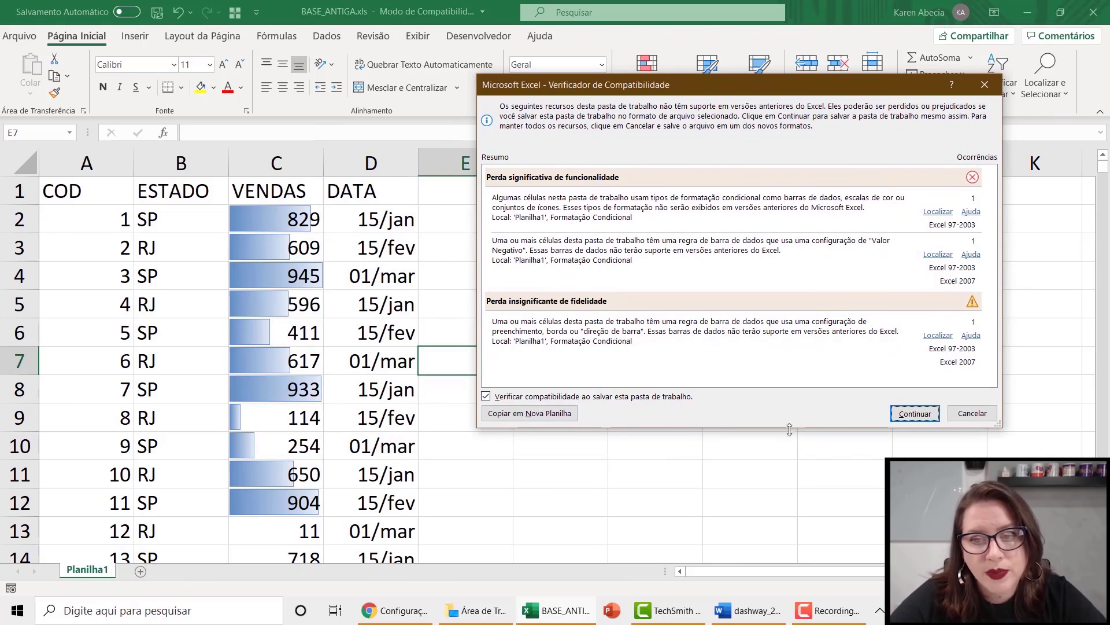
left_click(966, 414)
left_click(554, 314)
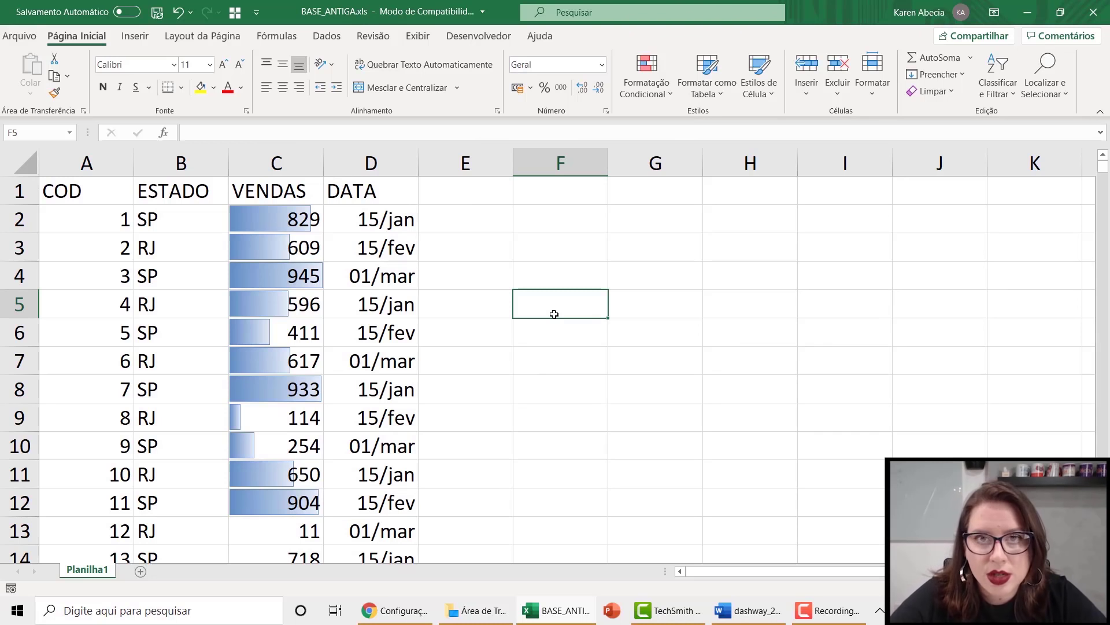
- Check the size of BASE_ANTIGA.xls in the file properties and return to the sheet
left_click(496, 250)
left_click(22, 37)
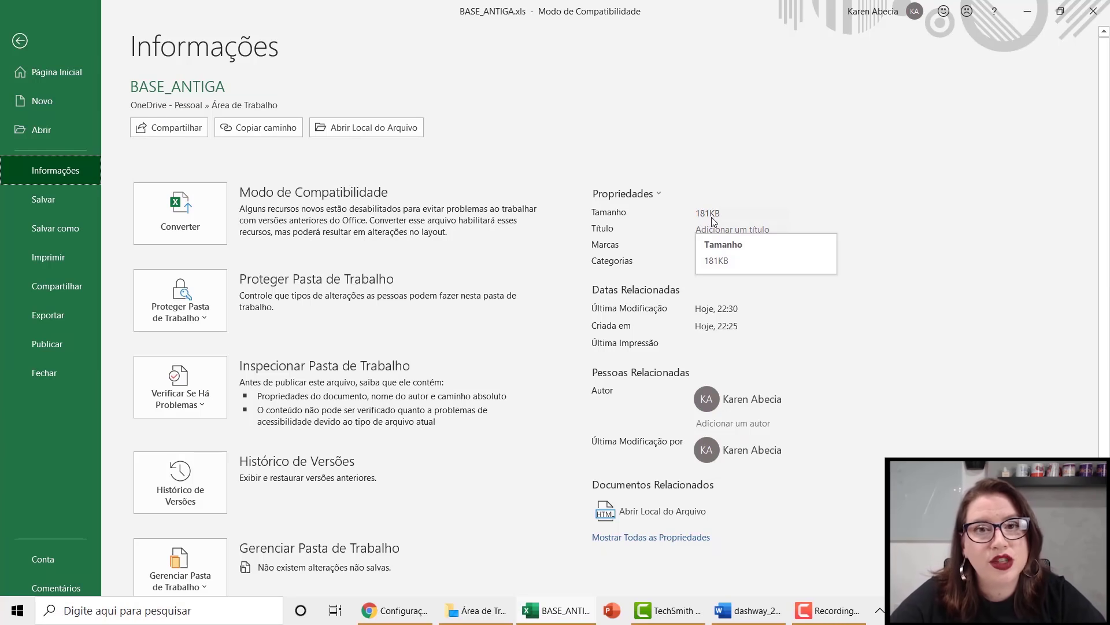
left_click(22, 42)
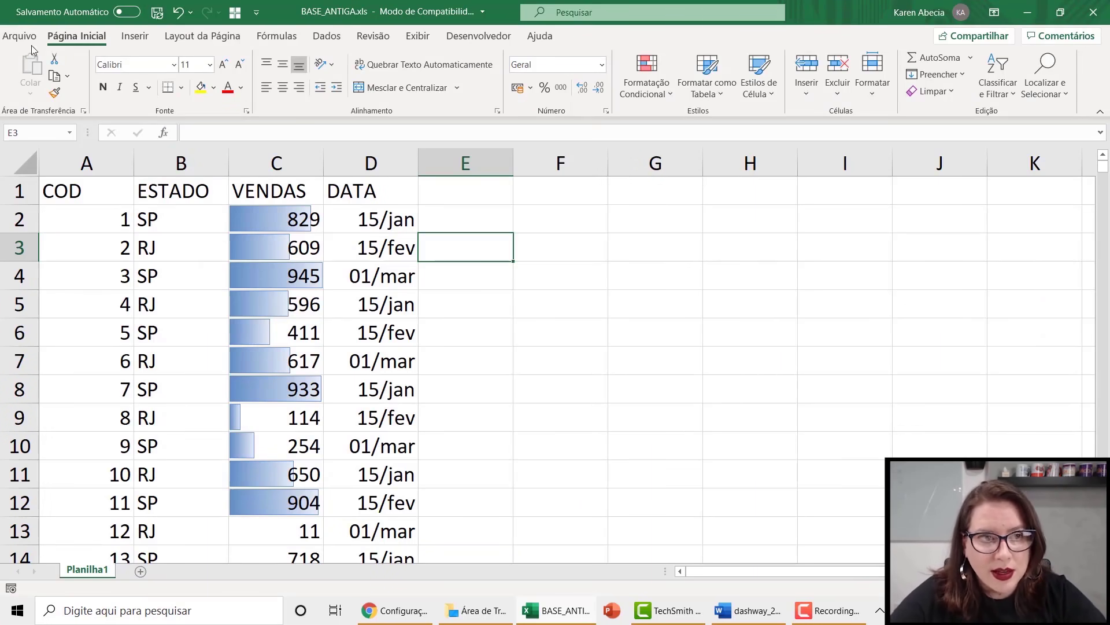
- Save a copy of the workbook in the desktop folder as BASE_NOVA in the Excel Workbook (*.xlsx) format
left_click(18, 35)
left_click(67, 234)
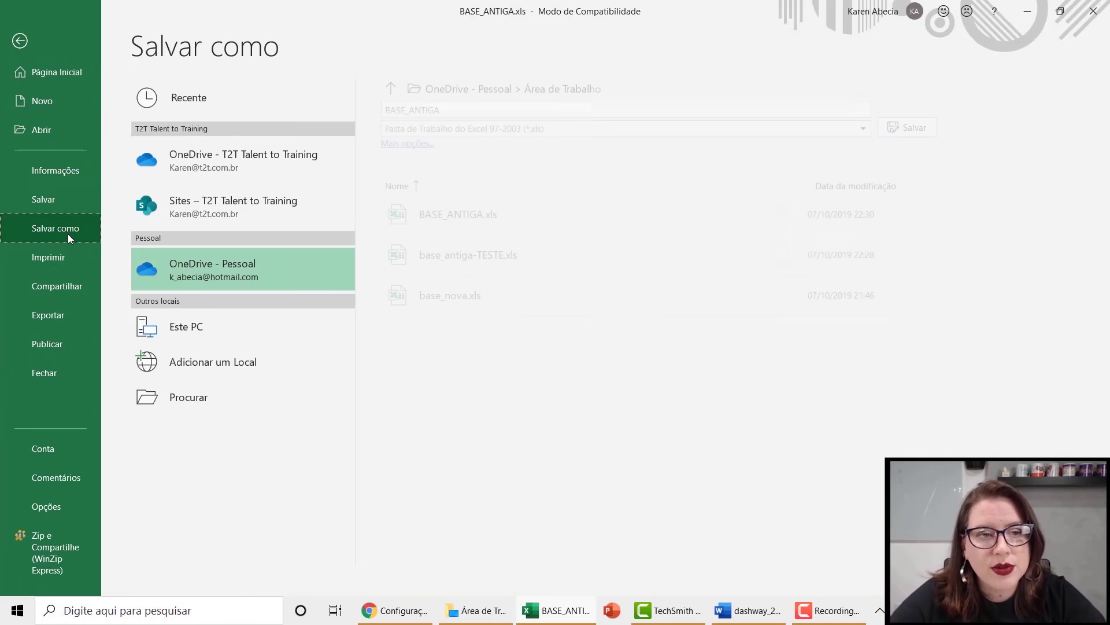
left_click(527, 129)
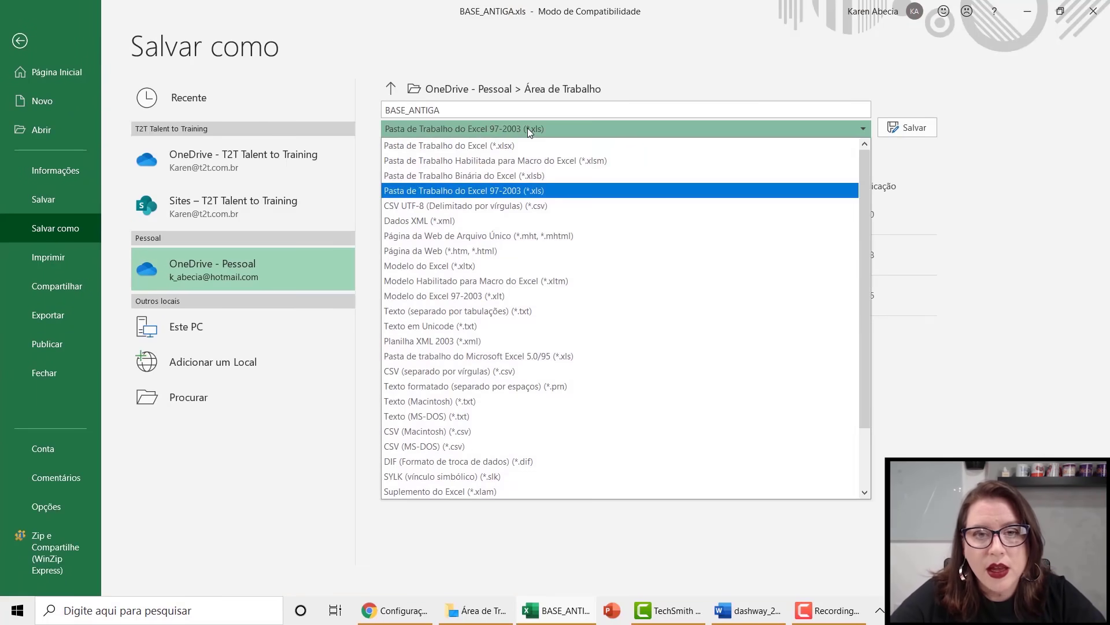
left_click(473, 150)
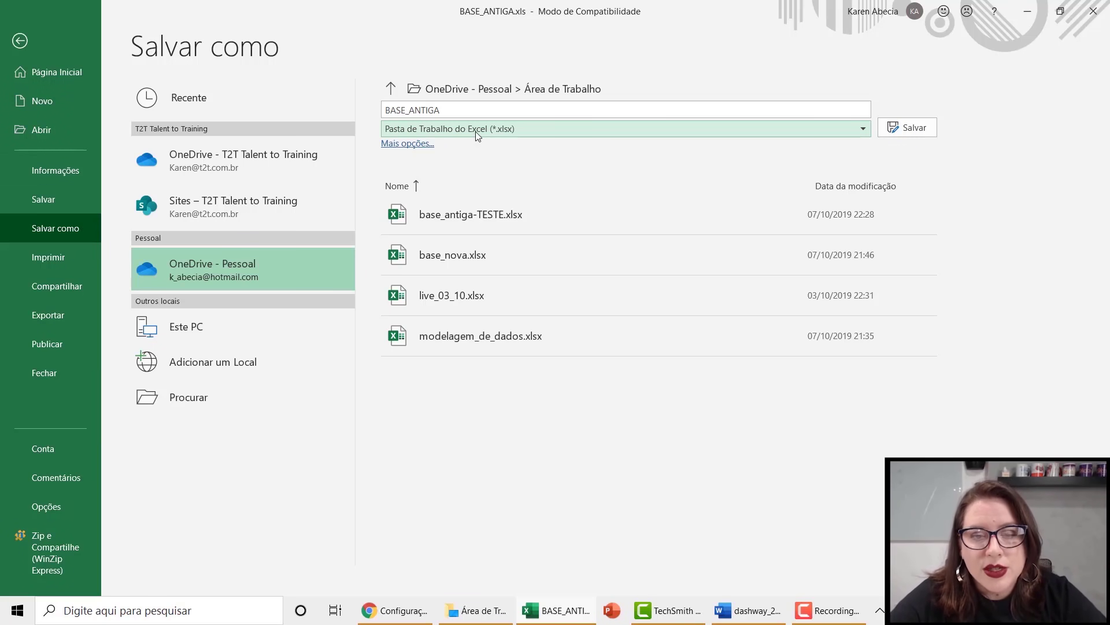
left_click(421, 113)
left_click_drag(409, 109, 480, 103)
type("NOVA")
key("Return")
left_click(555, 357)
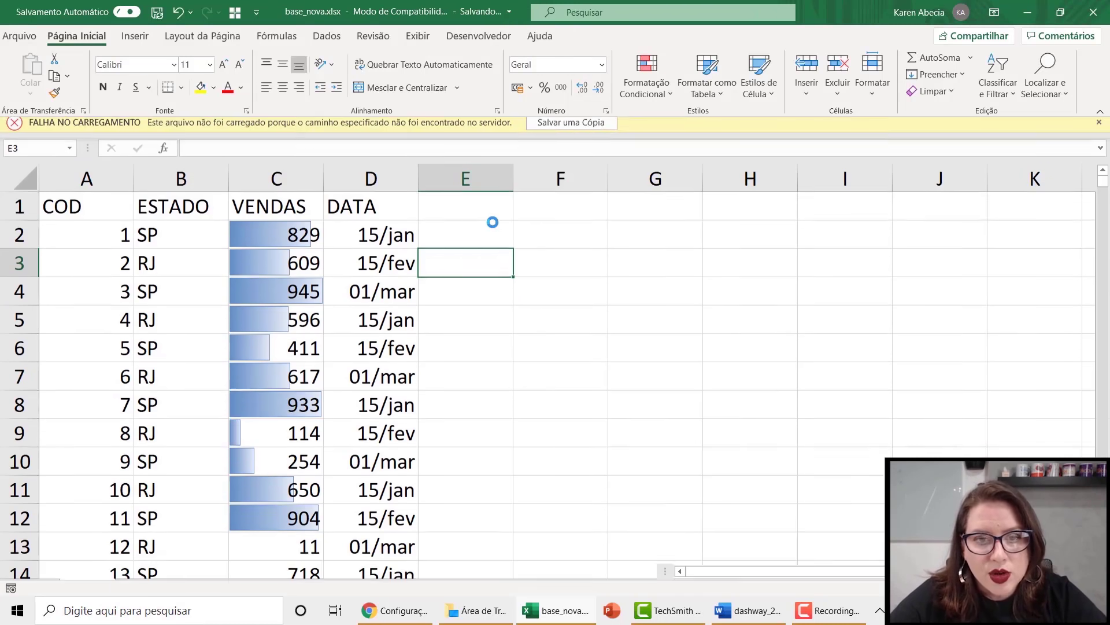
- Dismiss the upload failure message and check the new xlsx file's size in its properties
left_click(1099, 127)
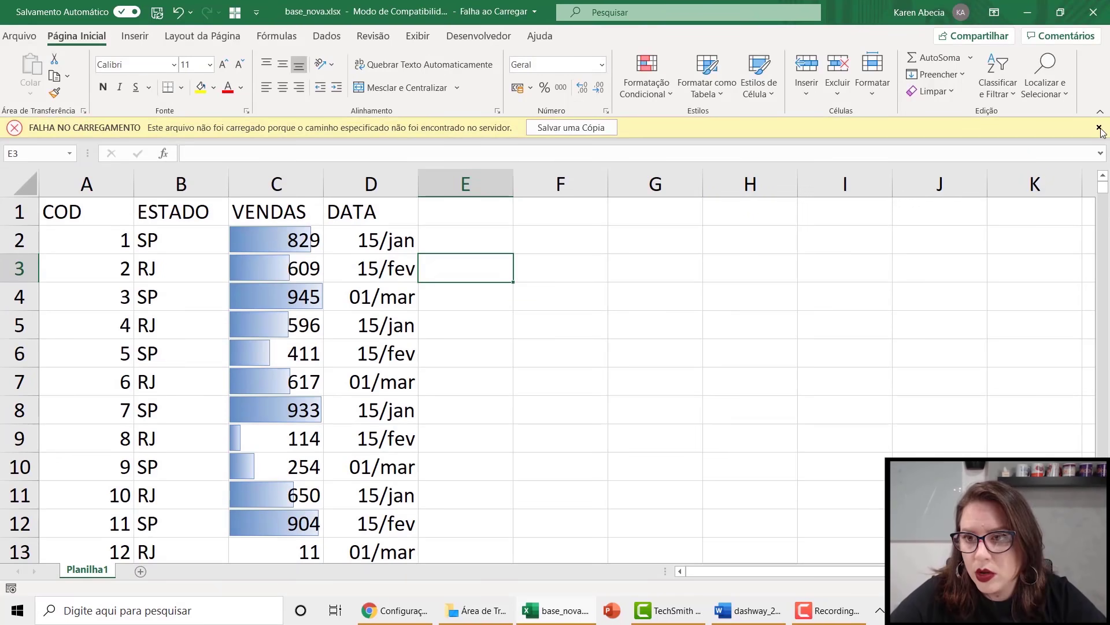
left_click(18, 39)
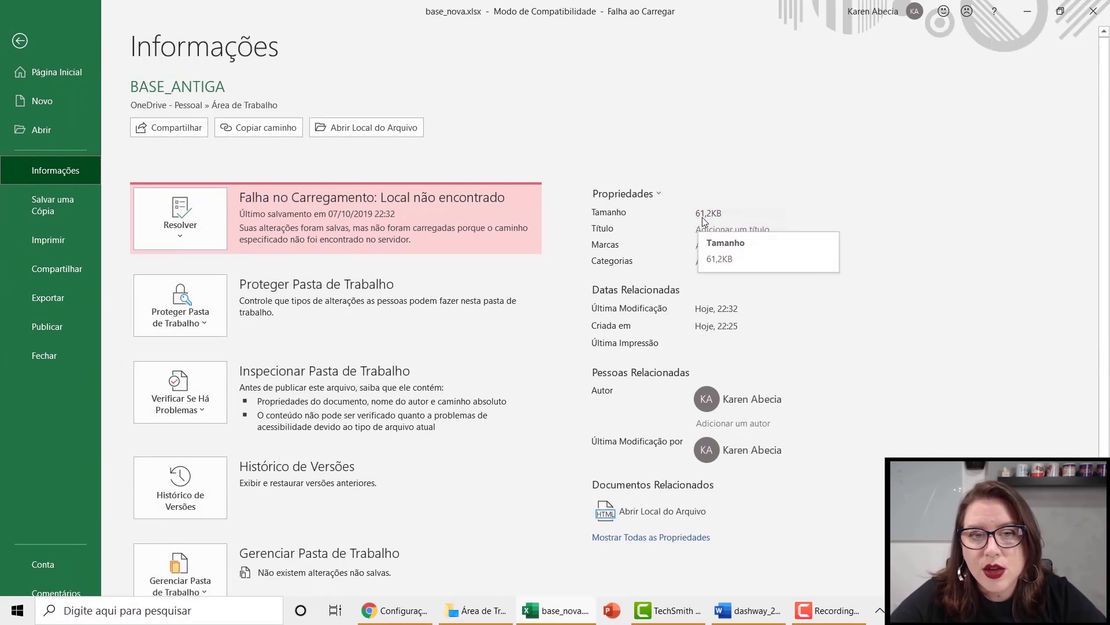
left_click(20, 41)
left_click(556, 238)
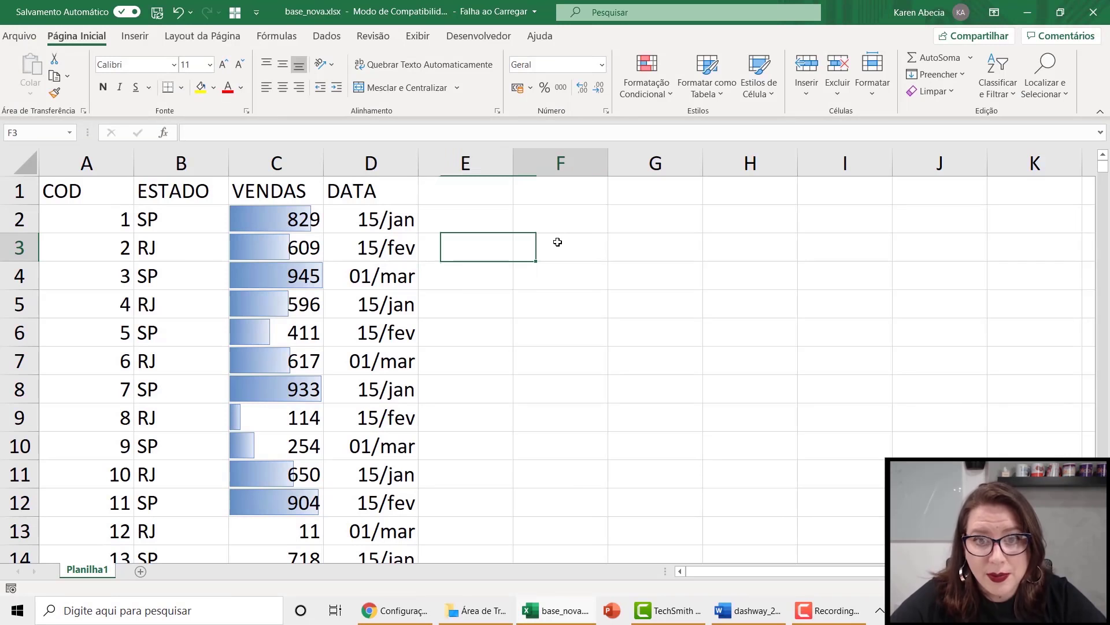
left_click(555, 223)
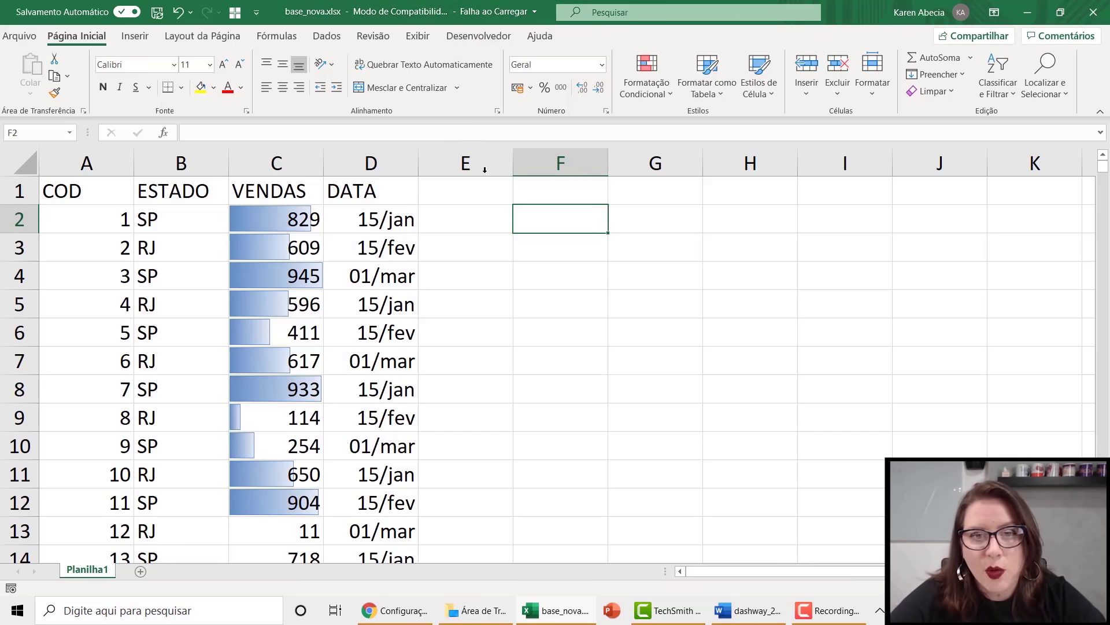
left_click(487, 226)
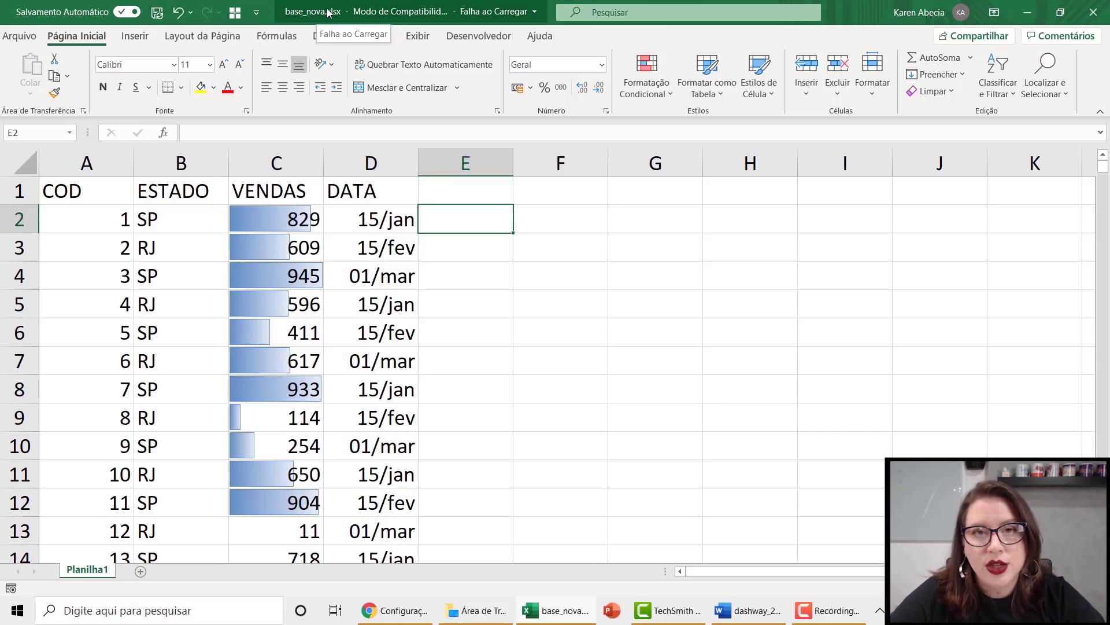
left_click(560, 225)
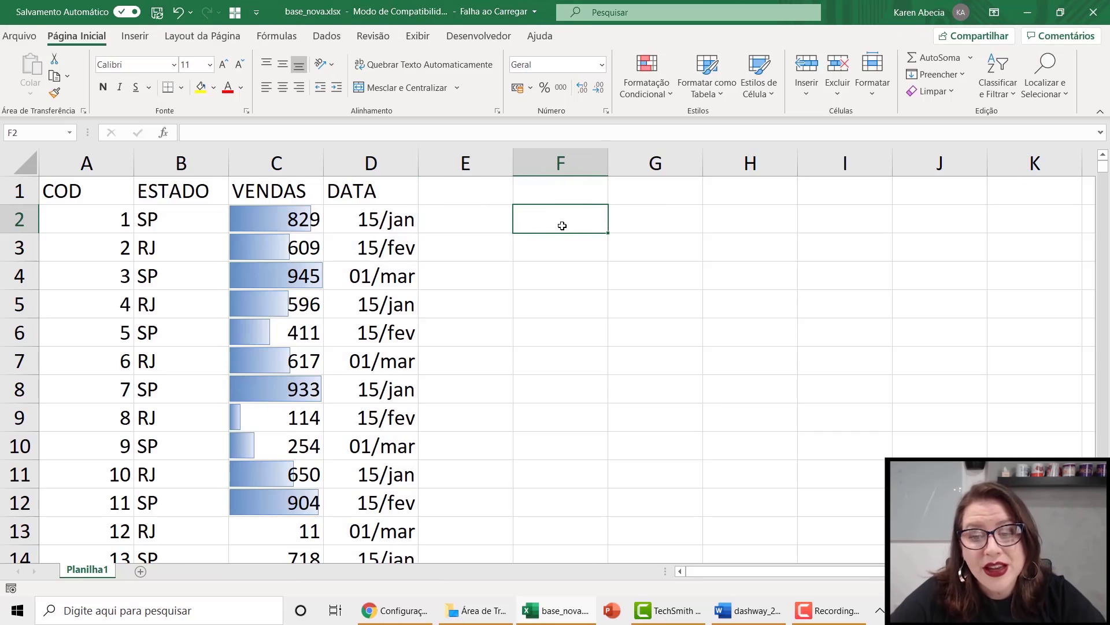
- Close the workbook and reopen BASE_NOVA.xlsx from the Área de Trabalho folder to leave compatibility mode
left_click(1095, 12)
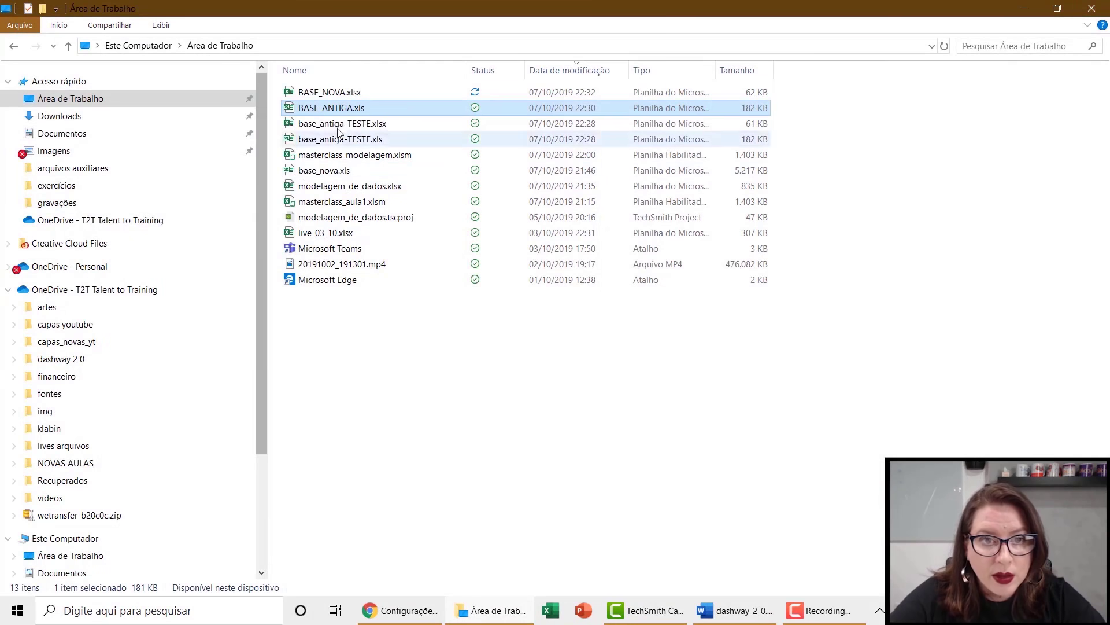
double_click(364, 93)
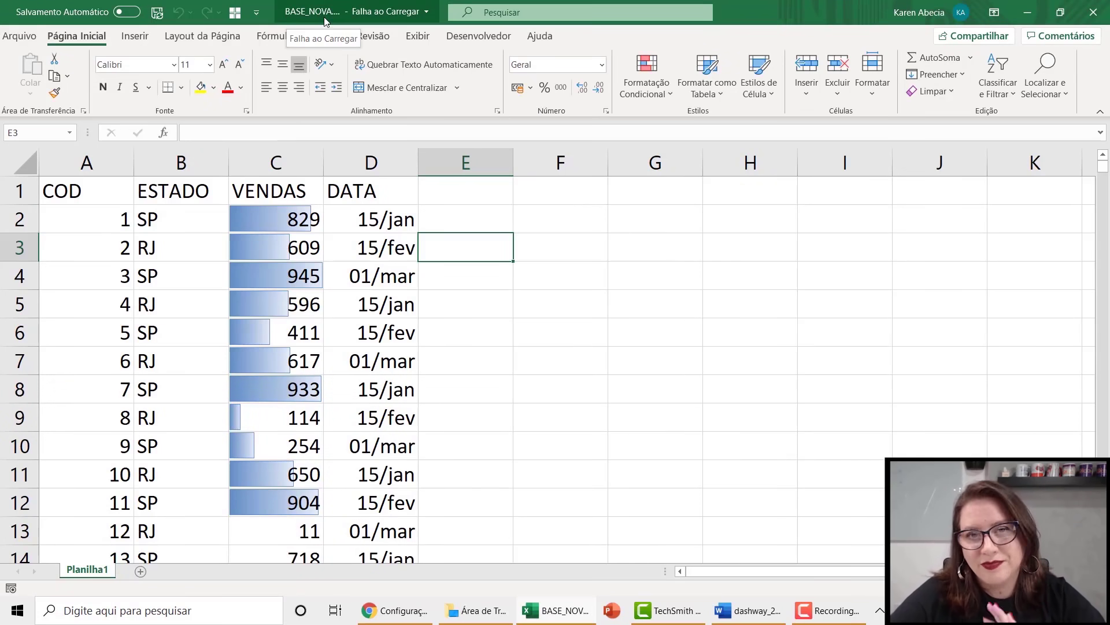
left_click(588, 280)
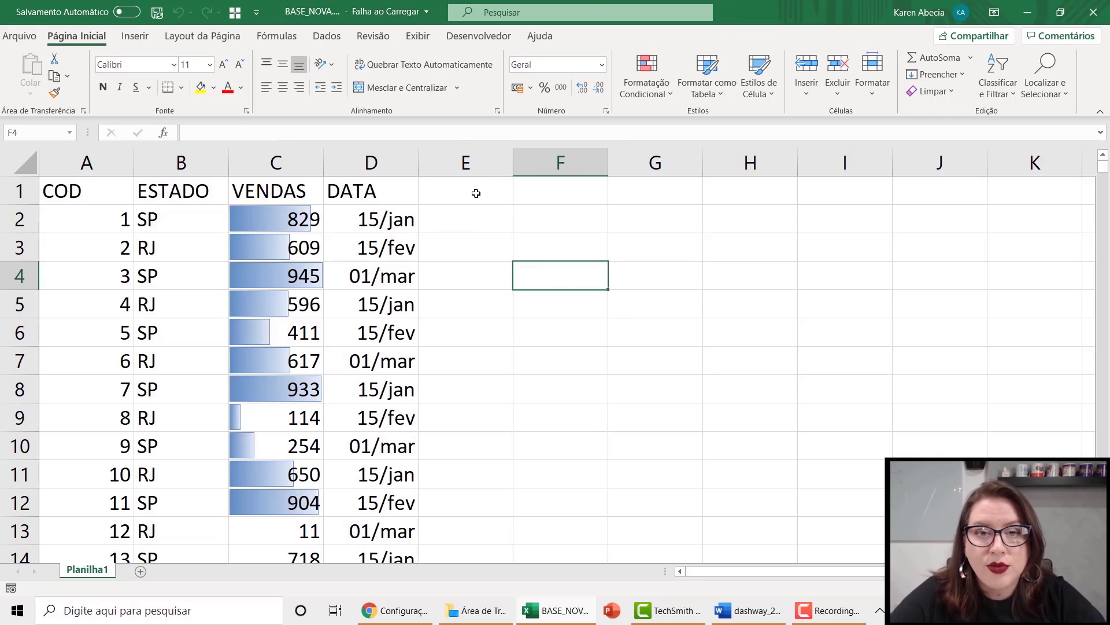
left_click(476, 193)
left_click(538, 192)
left_click(489, 187)
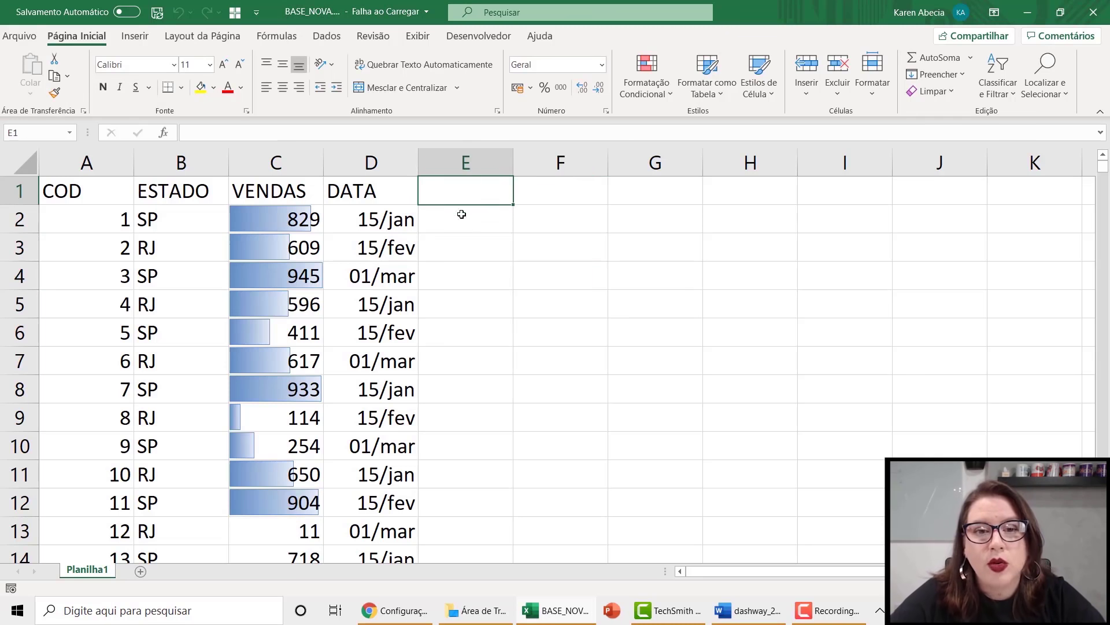
left_click(496, 238)
left_click(485, 198)
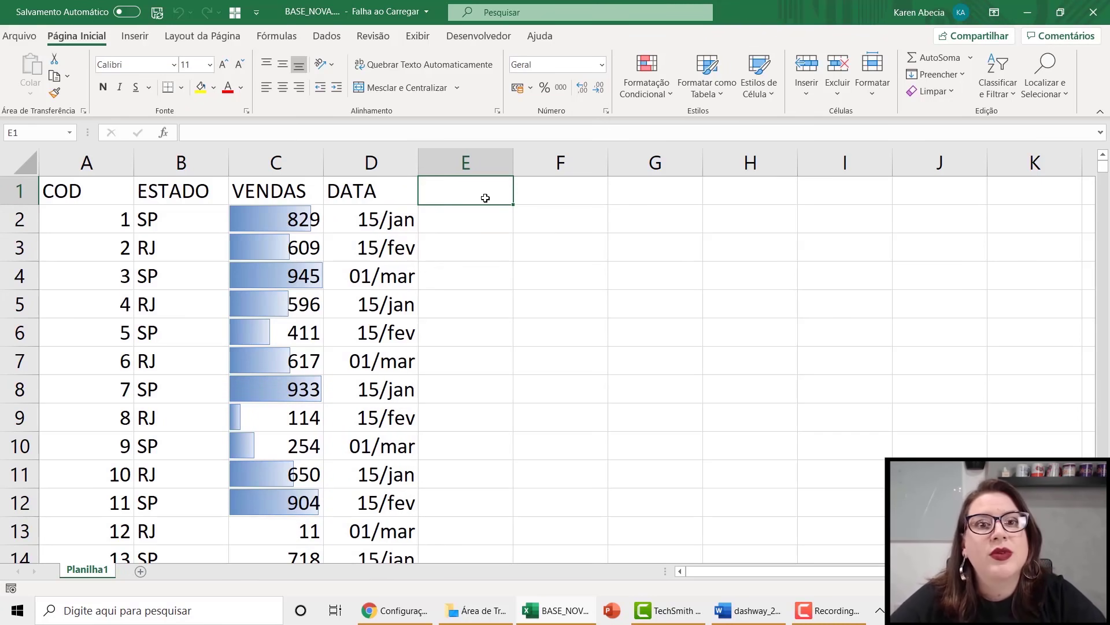
left_click(474, 211)
- Delete all the unused columns beyond the DATA column, from column E through XFD
left_click(481, 191)
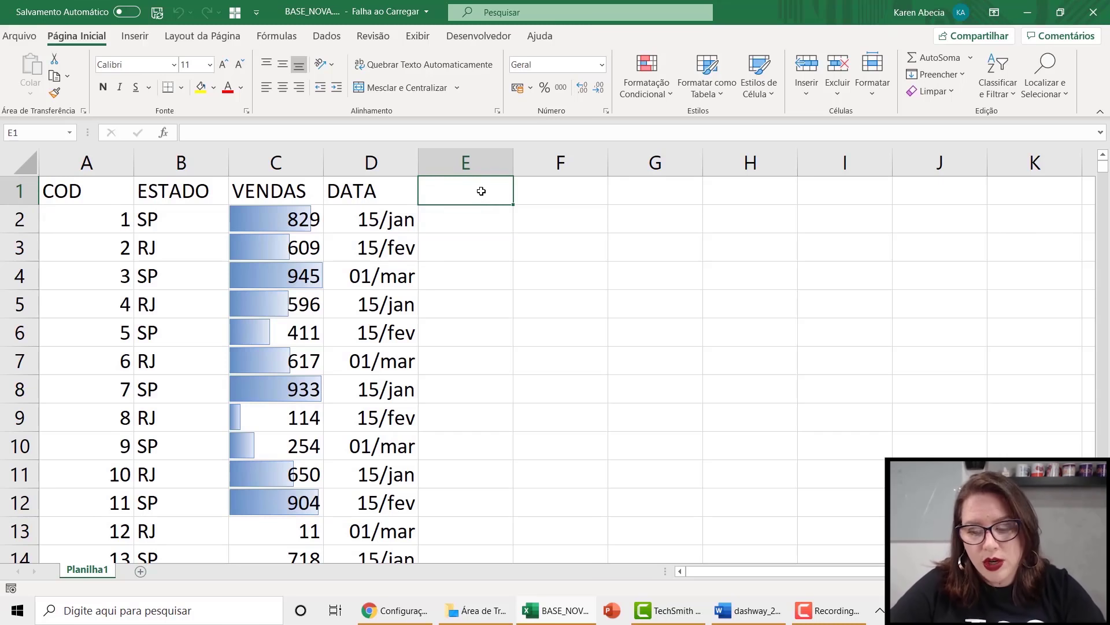
key("ctrl+space")
key("ctrl+shift+Right")
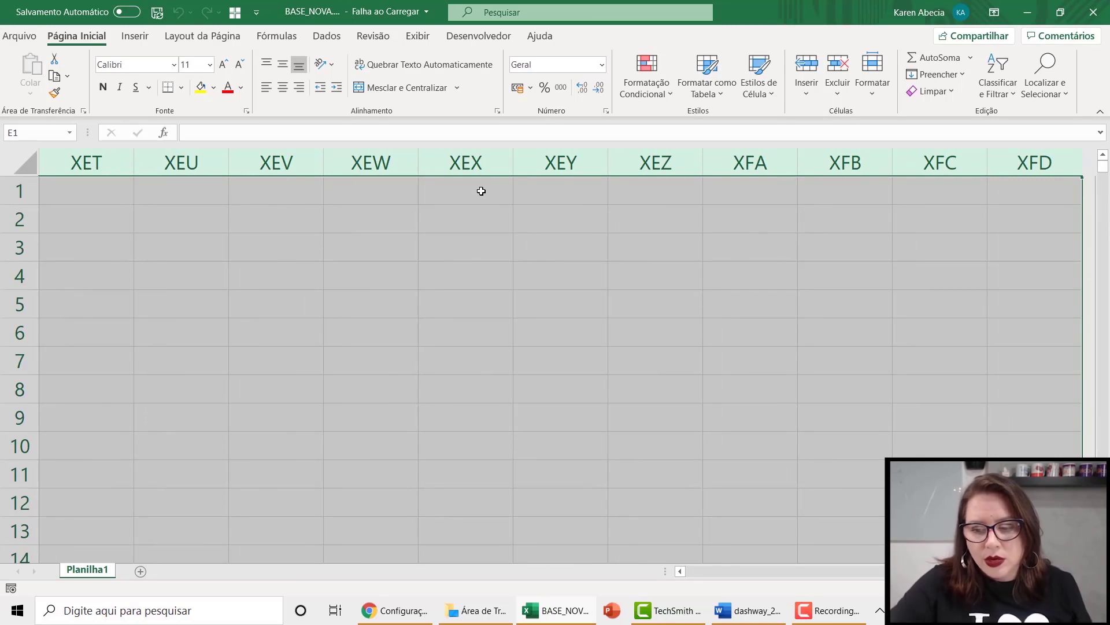
key("ctrl+minus")
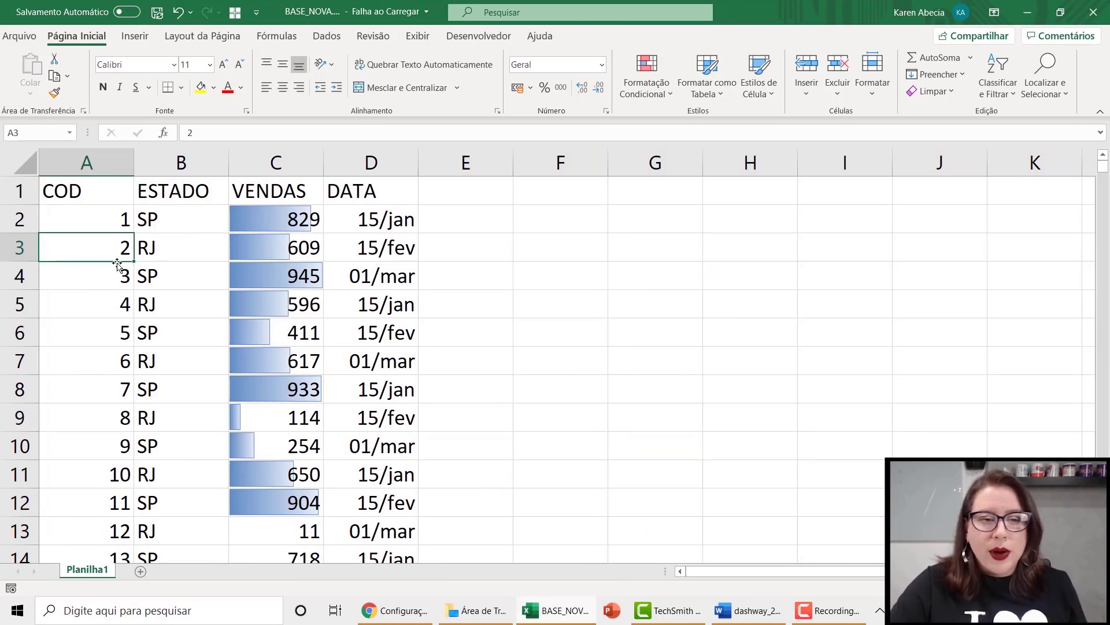
- Go to the last record of the data and select all the unused rows below it, from row 2264 through 1048576
left_click(119, 255)
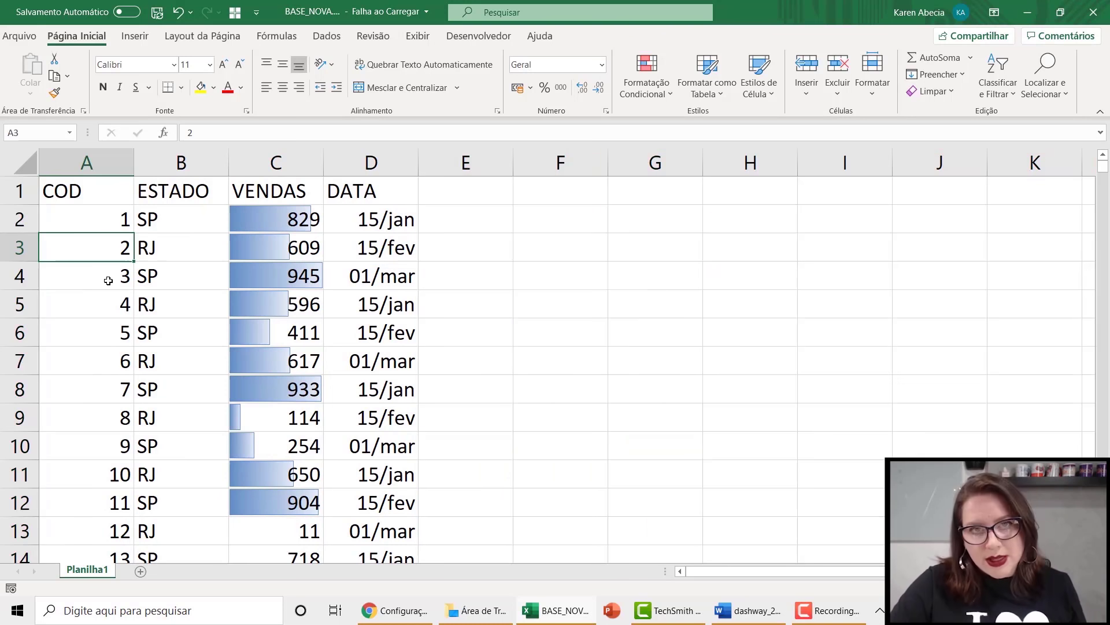
key("ctrl+Down")
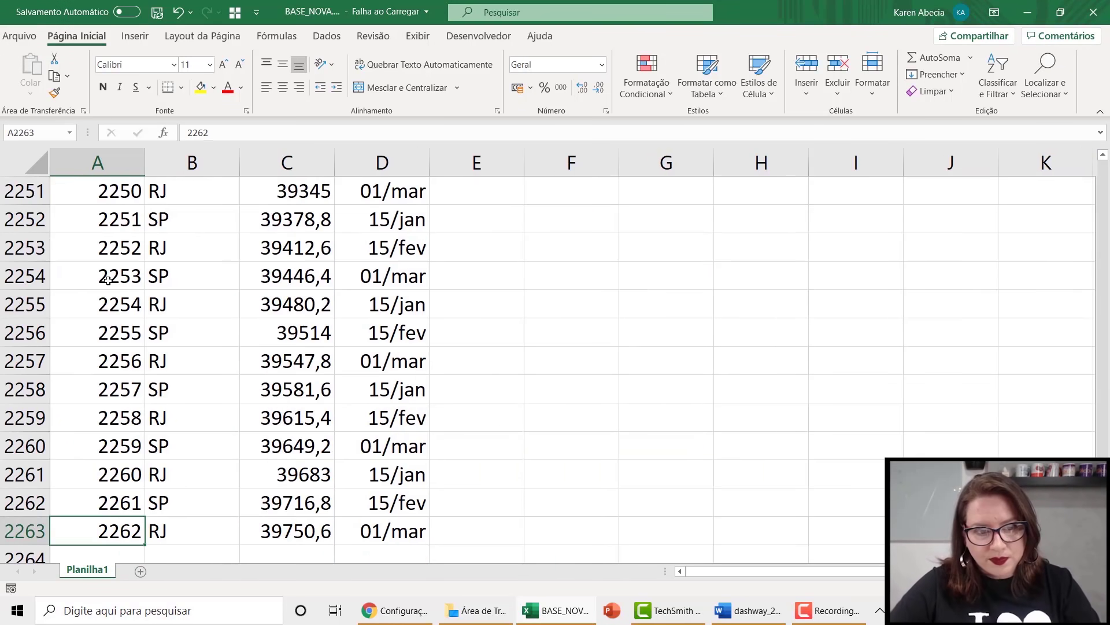
scroll(164, 288, "down", 2)
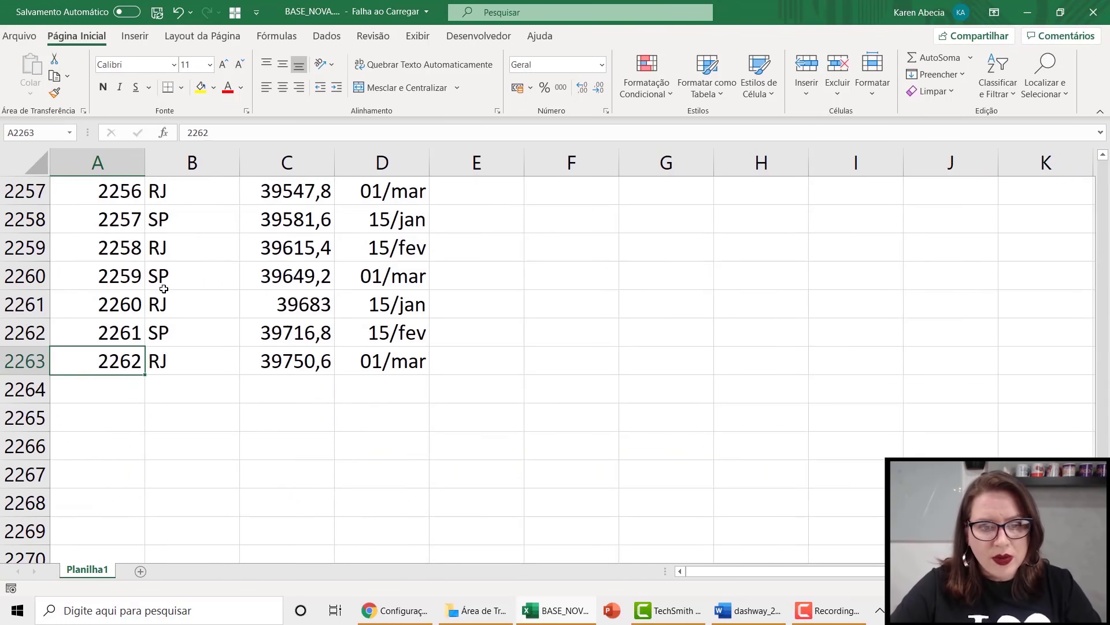
left_click(107, 386)
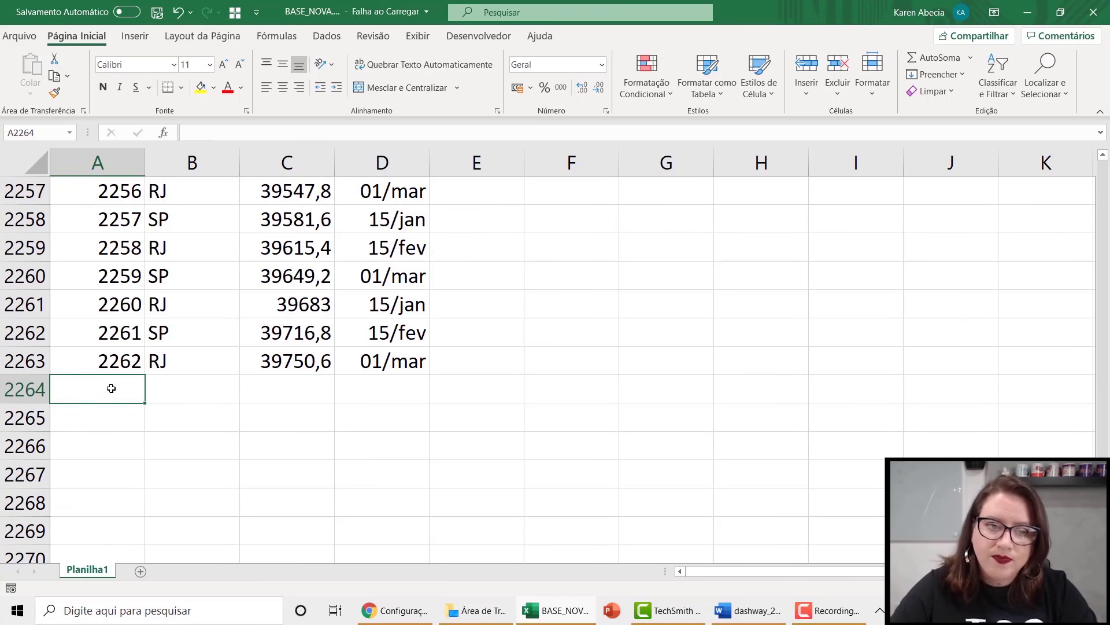
key("ctrl+shift+Down")
key("ctrl+shift+Right")
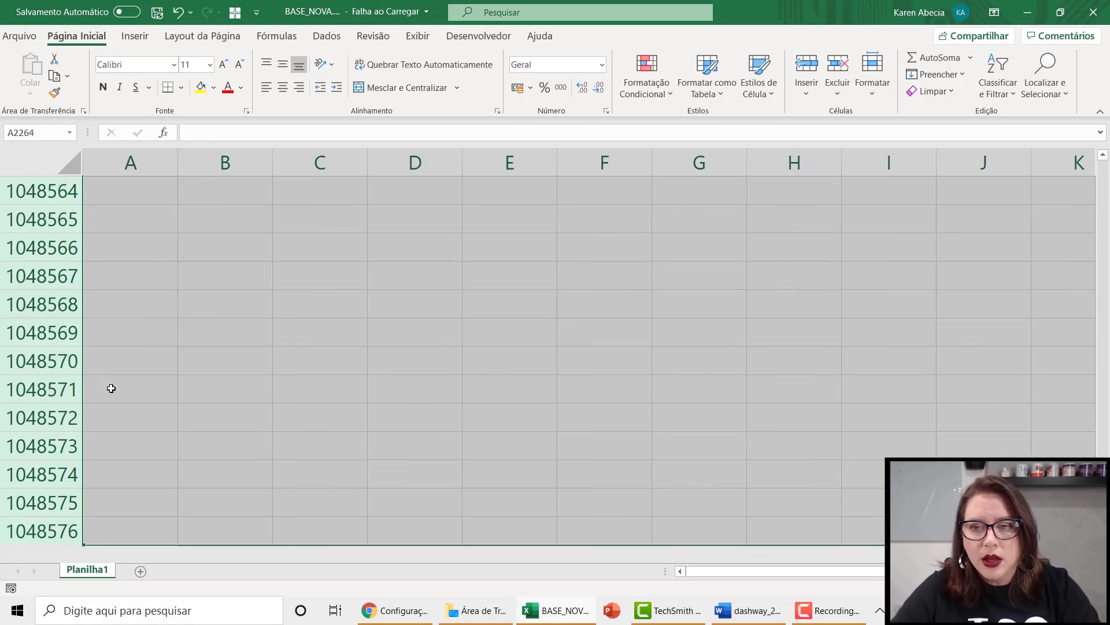
key("ctrl+BackSpace")
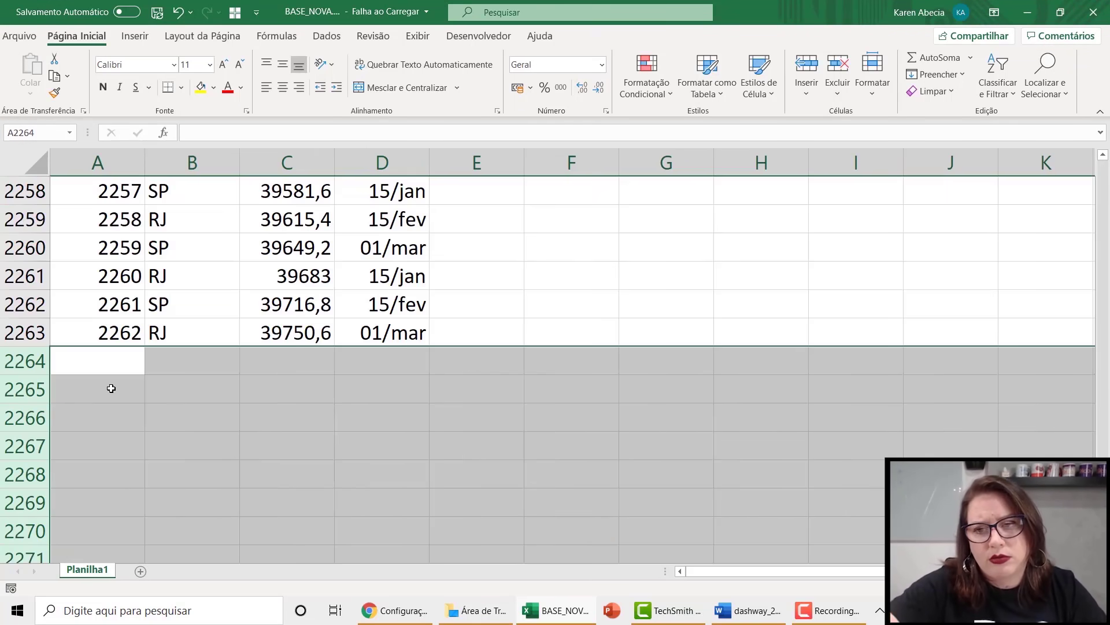
left_click(293, 323)
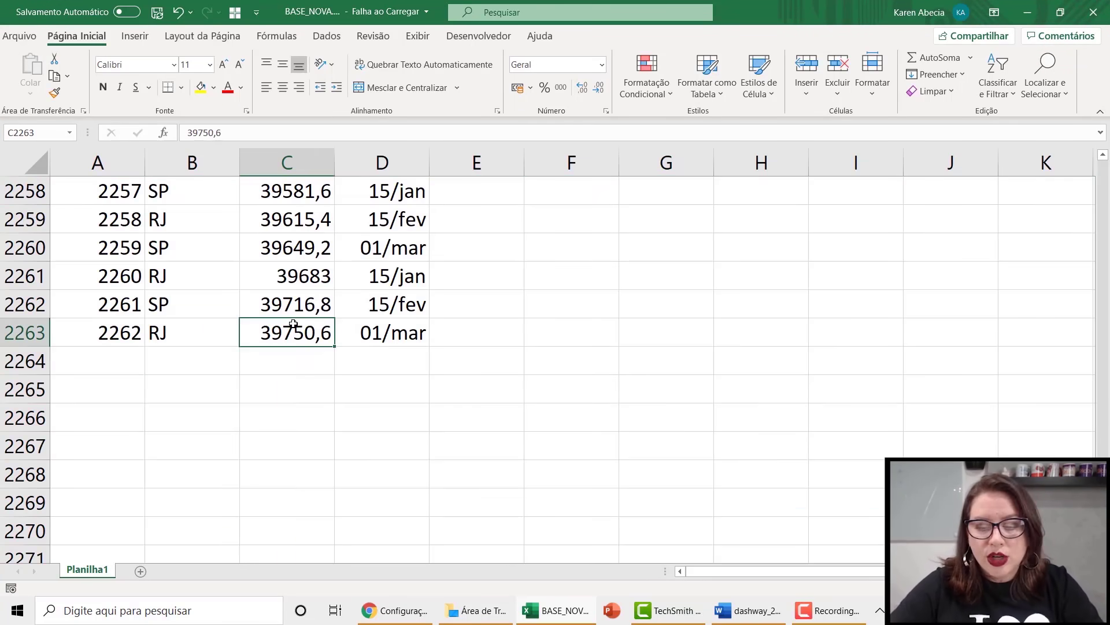
- Return to the top of the data and check the cleaned workbook's file size in its properties
key("ctrl+Up")
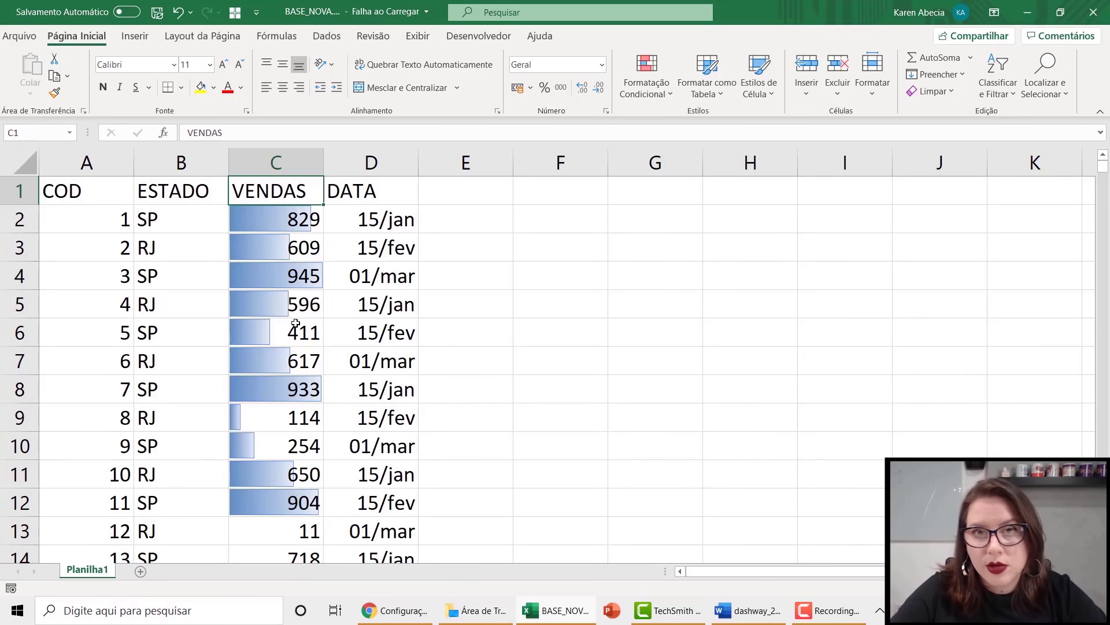
left_click(360, 218)
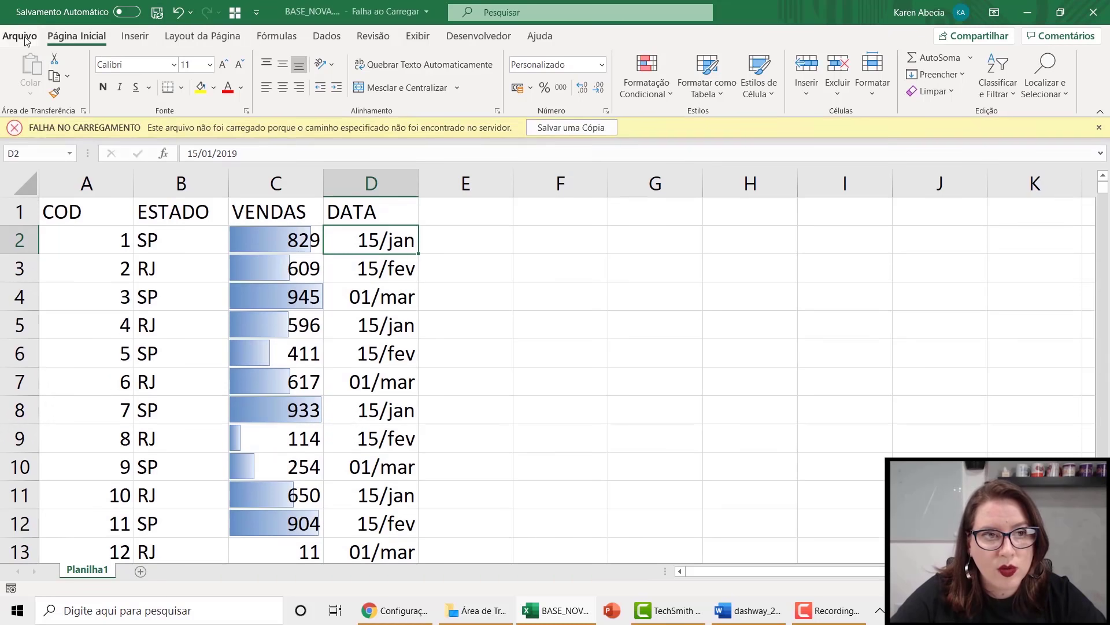
left_click(21, 37)
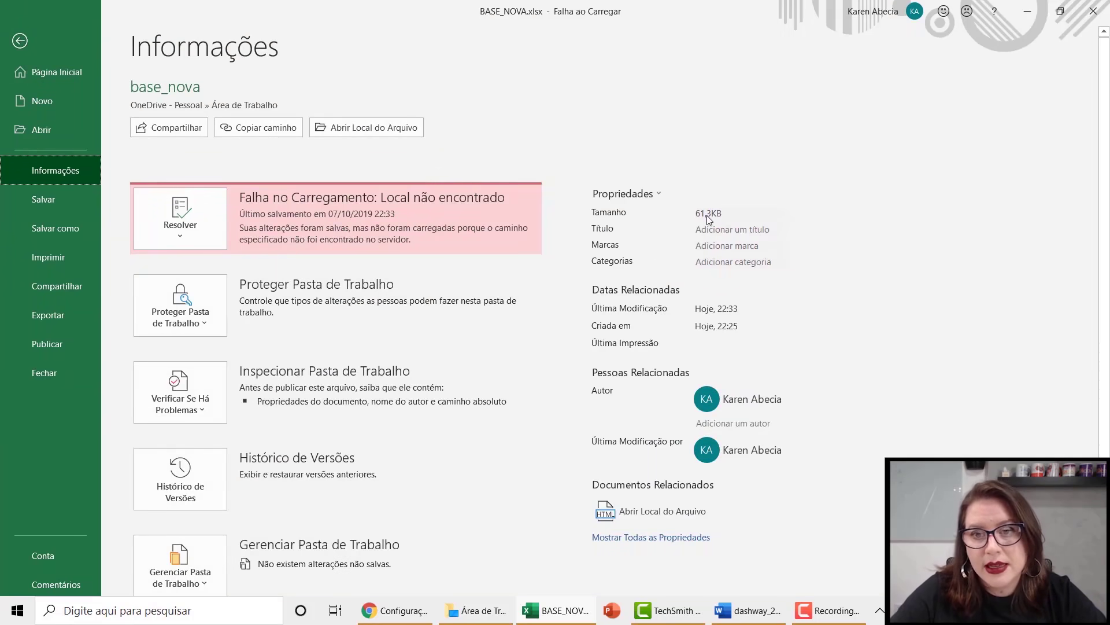
left_click(20, 41)
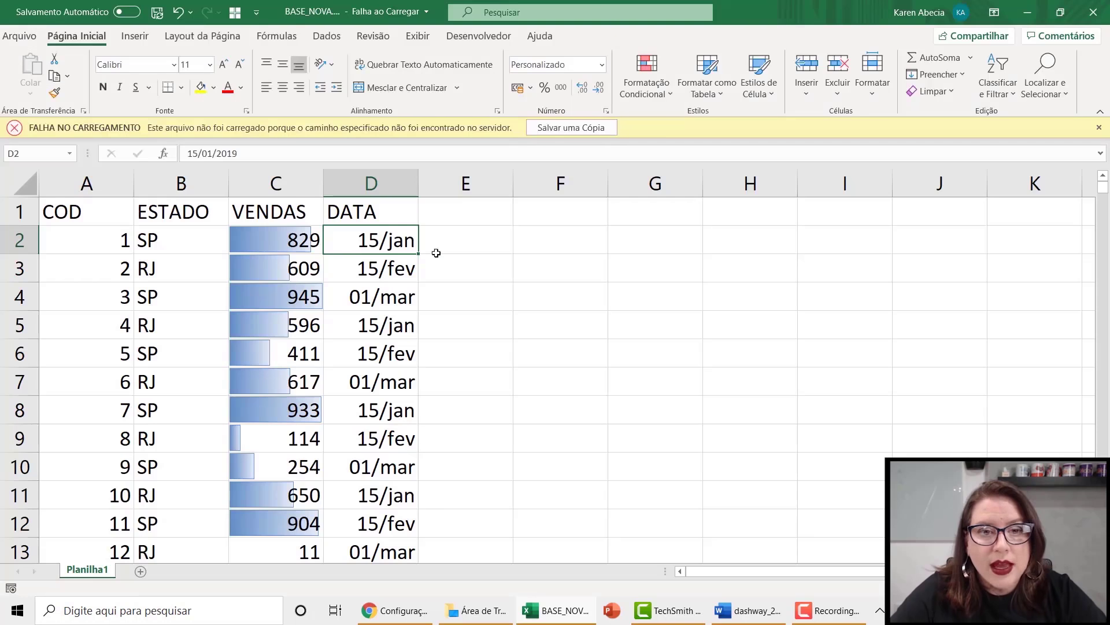
left_click(460, 259)
left_click(467, 241)
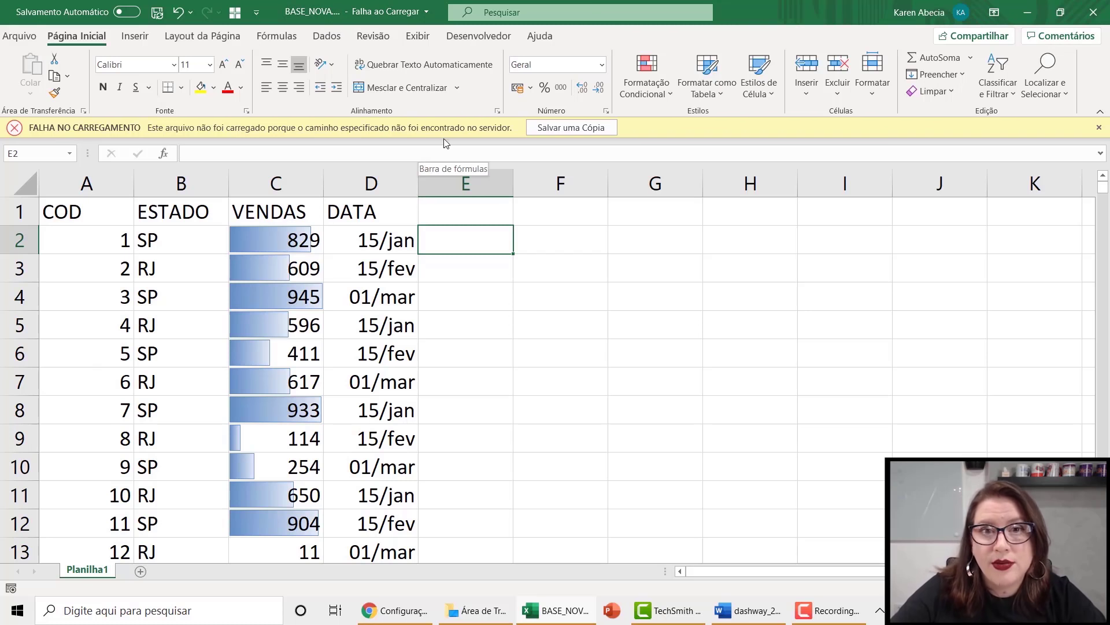
- Dismiss the upload failure message above the sheet
left_click(1098, 126)
left_click(627, 277)
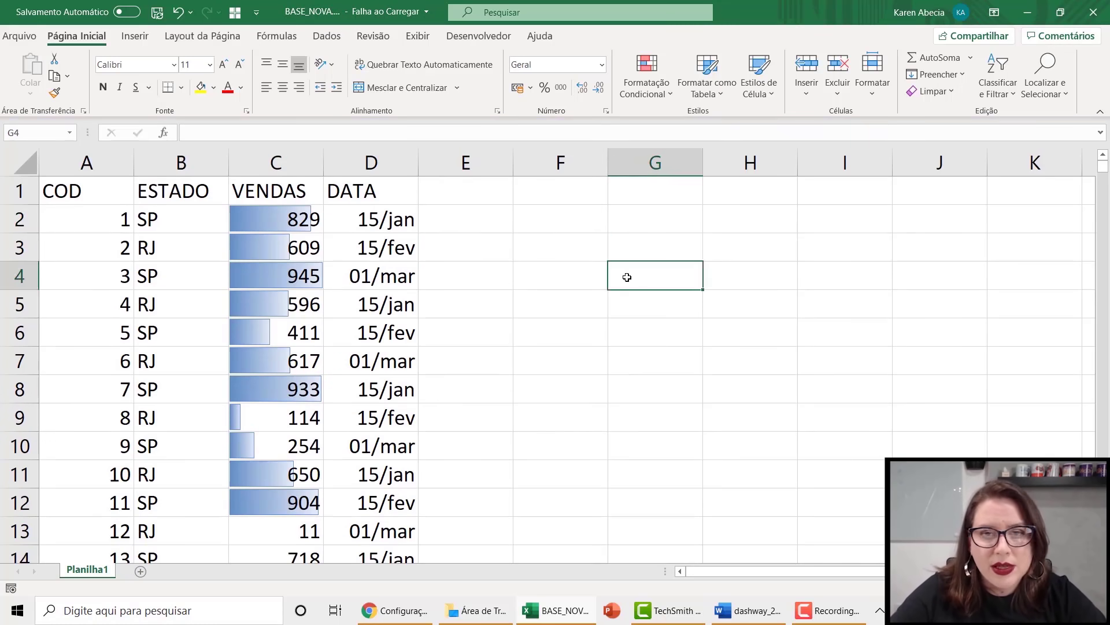
left_click(573, 237)
left_click(566, 215)
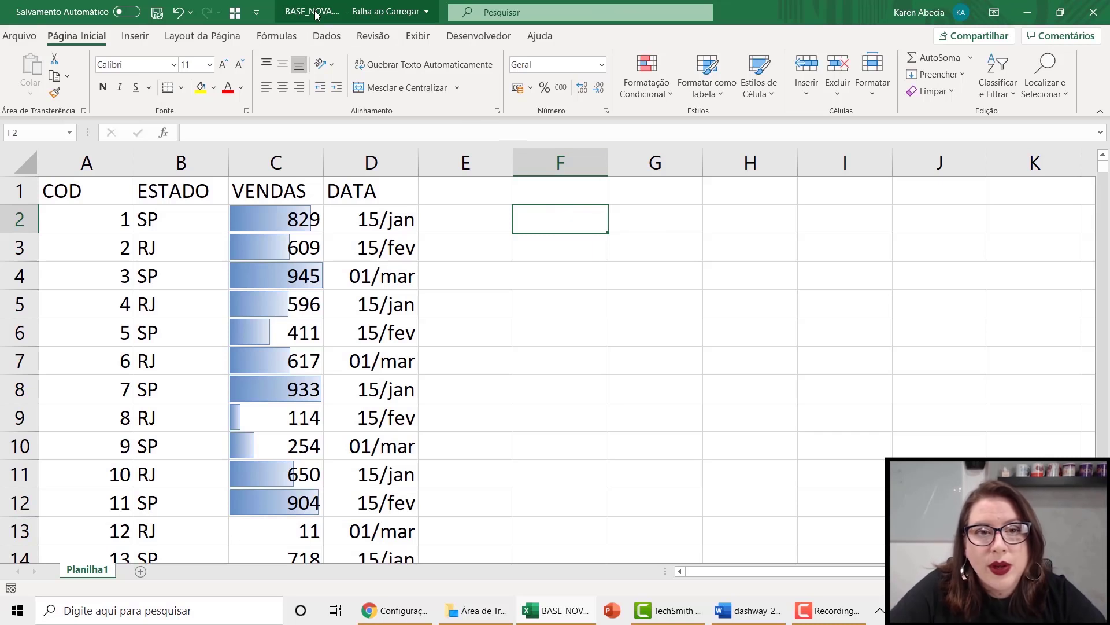
left_click(550, 250)
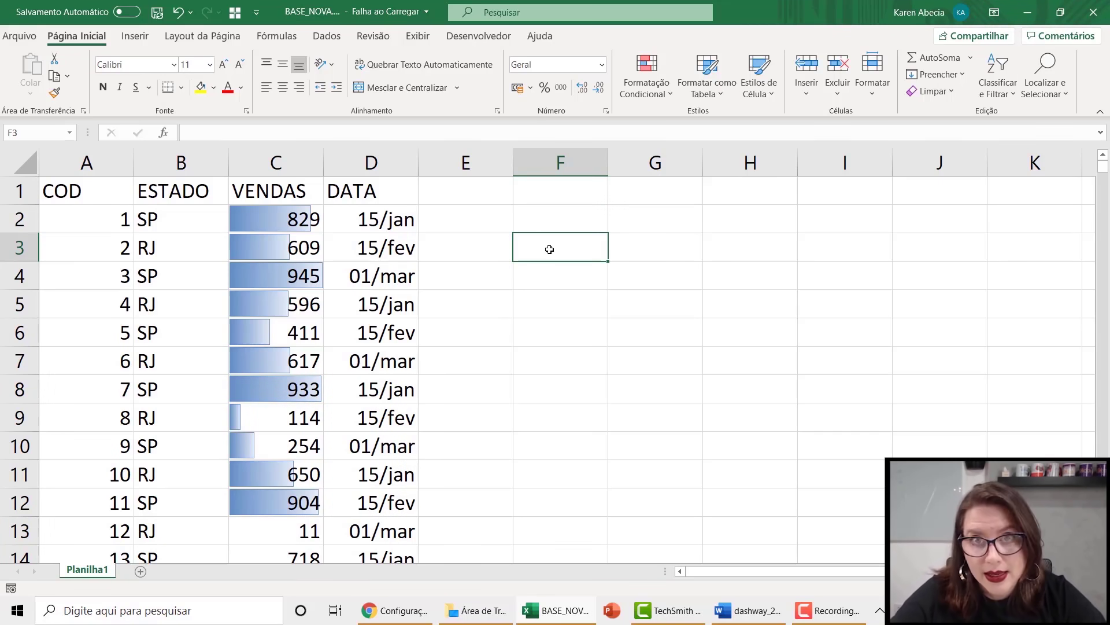
- Save the workbook in the Área de Trabalho folder as base_nova_BINARIA in the Excel binary format (*.xlsb)
left_click(21, 37)
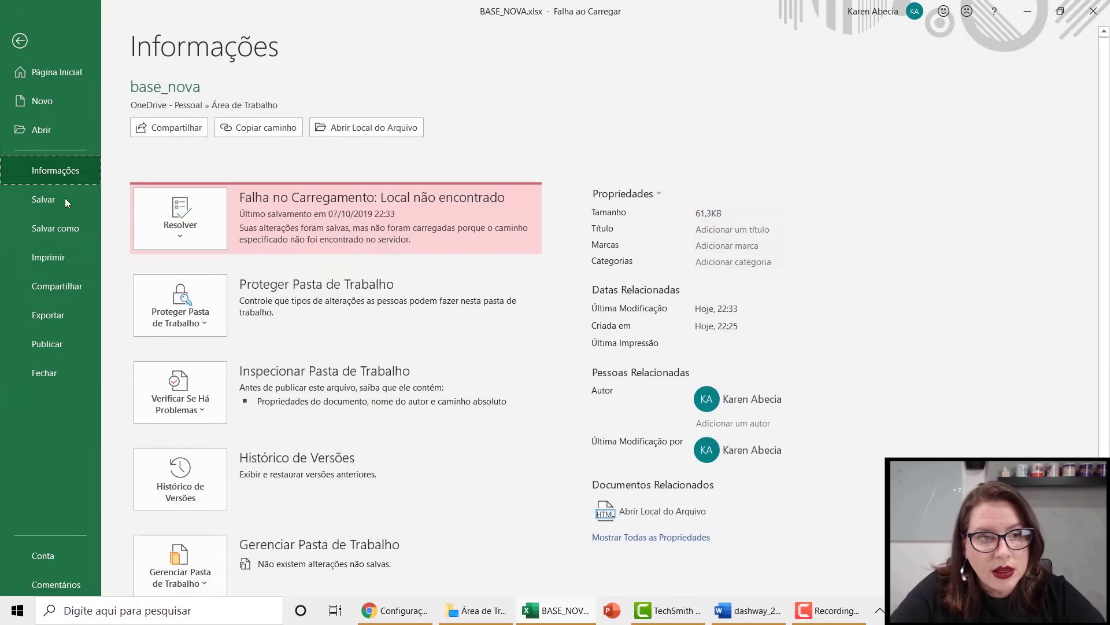
left_click(67, 226)
left_click(459, 130)
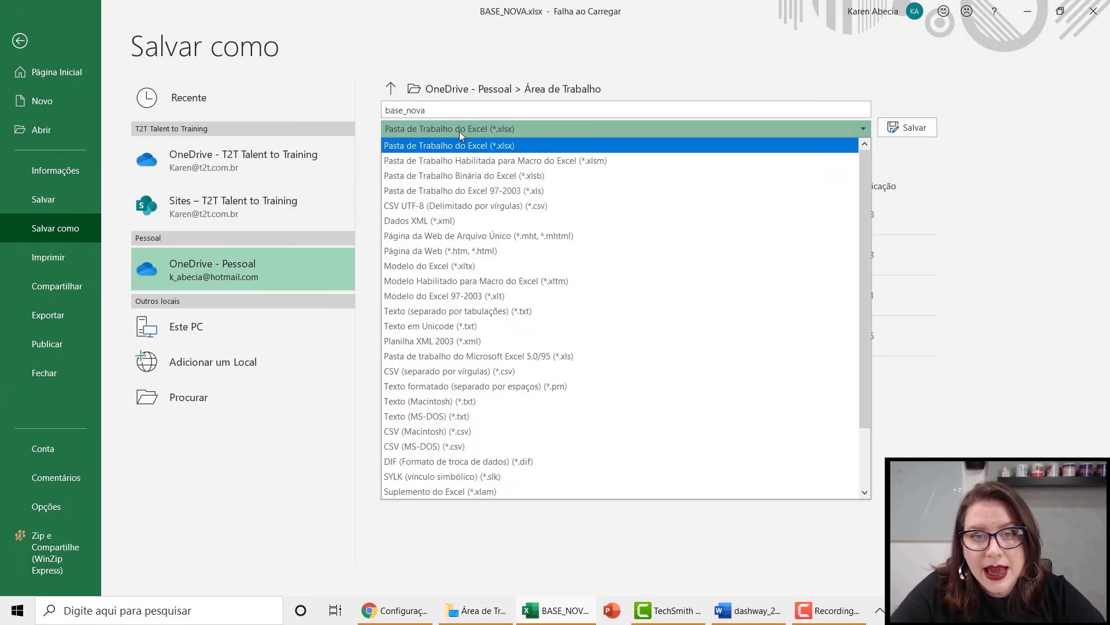
left_click(463, 177)
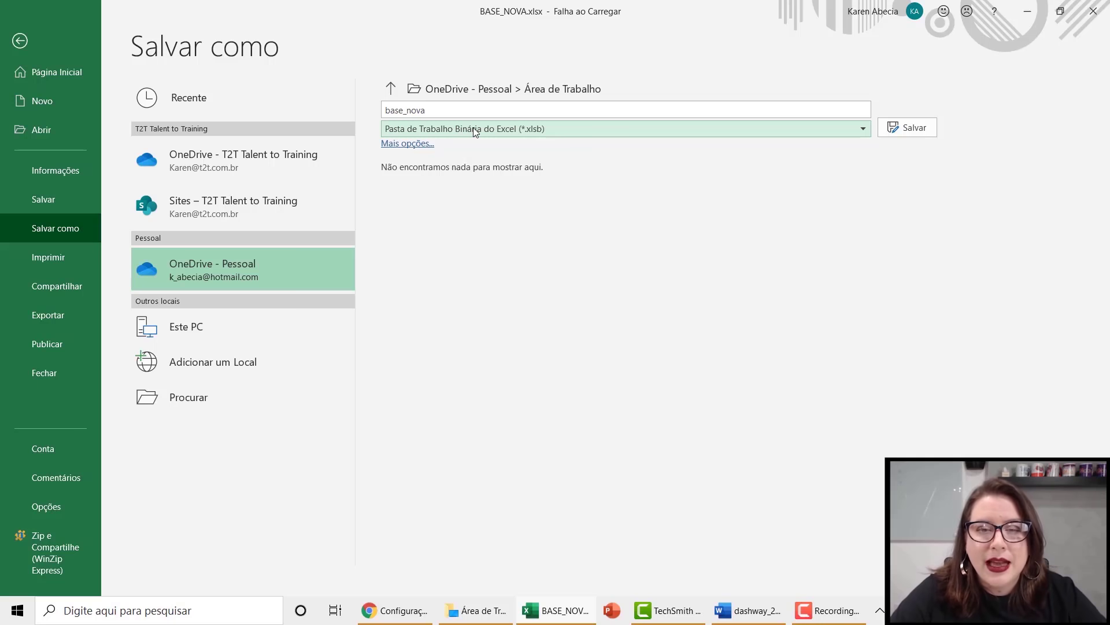
left_click(460, 109)
left_click(459, 109)
type("_BINARIA")
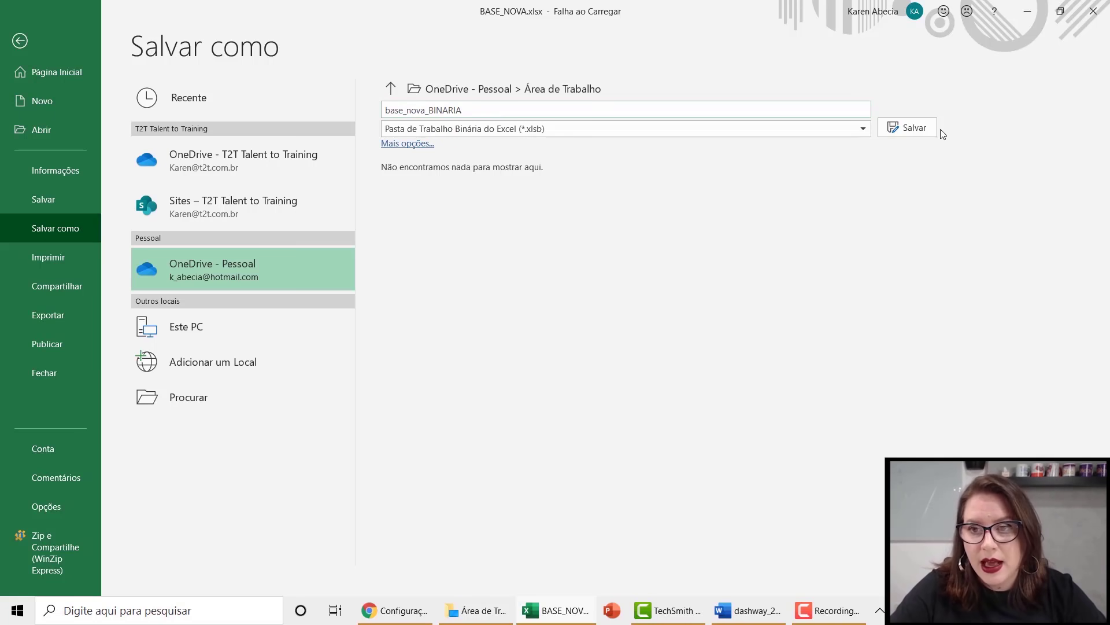
left_click(924, 130)
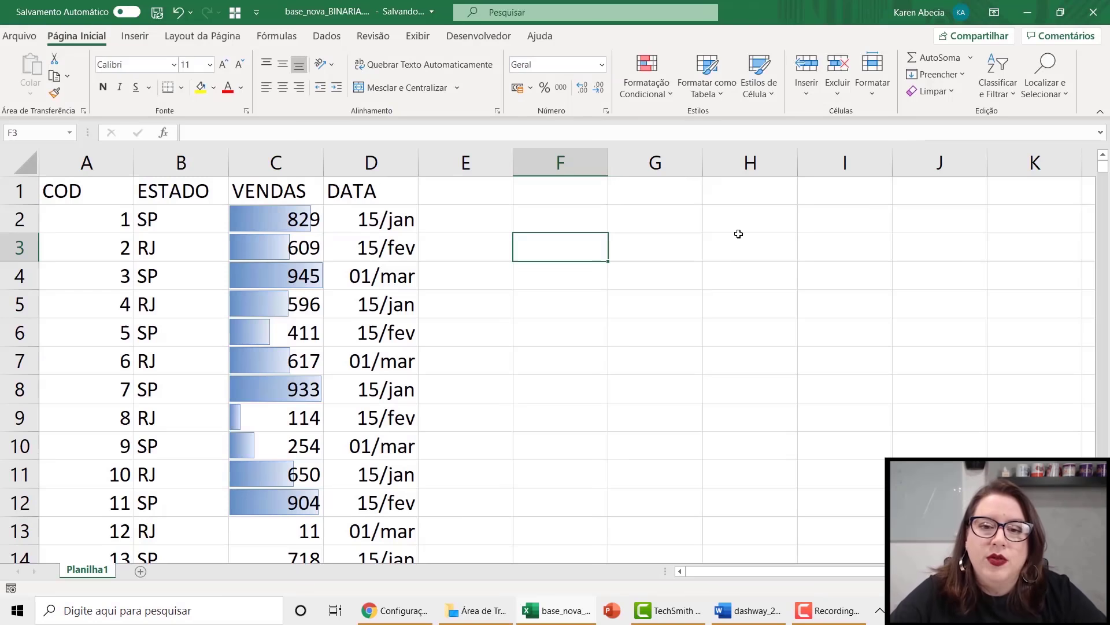
- Check the binary workbook's file size in its properties and return to the sheet
left_click(26, 37)
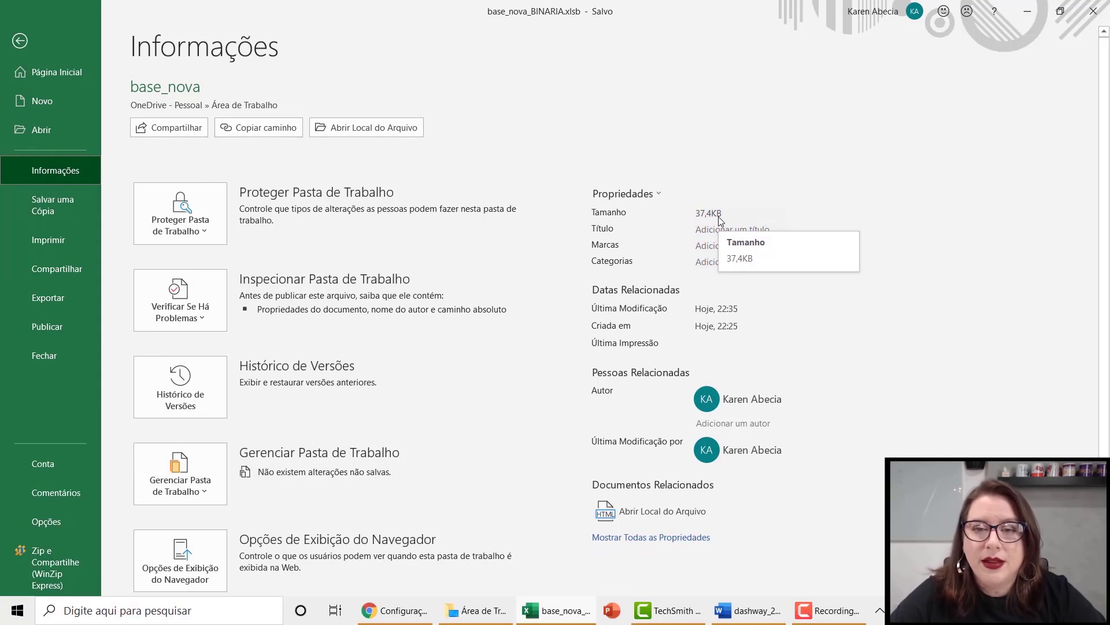
left_click(20, 40)
left_click(350, 227)
left_click(370, 245)
left_click(442, 258)
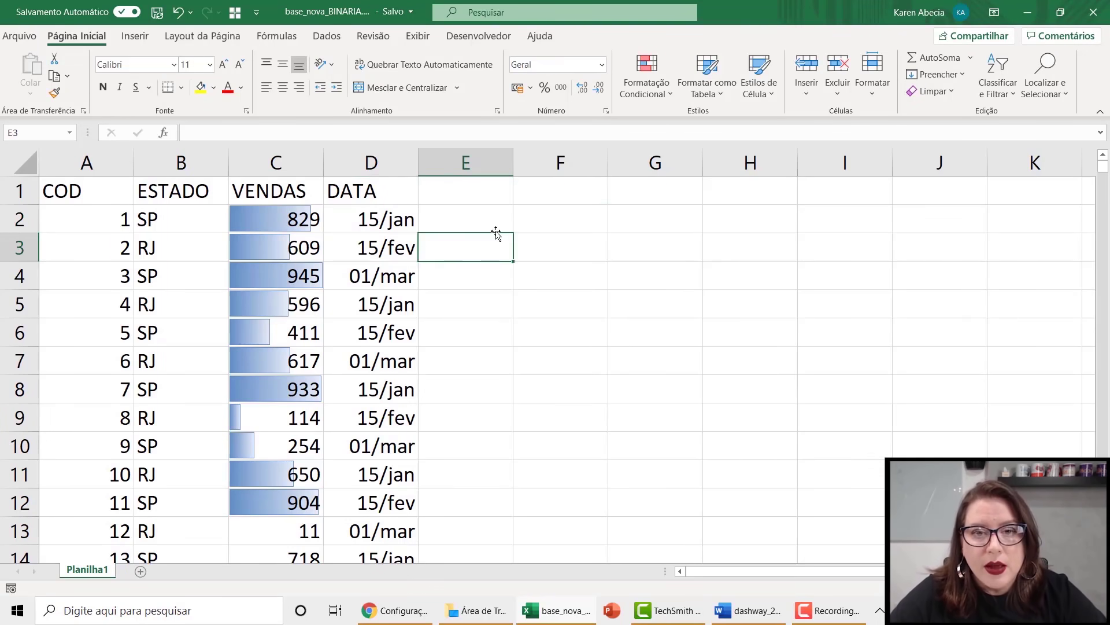
left_click(571, 212)
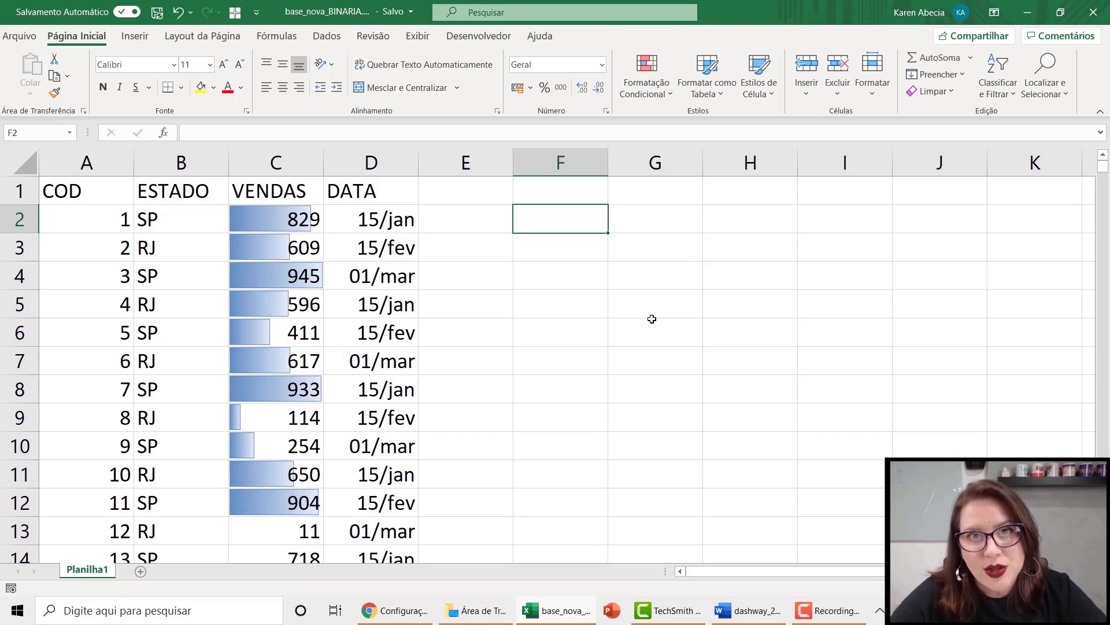
- Clear the conditional formatting rules from the entire sheet to remove the data bars in the VENDAS column
left_click_drag(271, 220, 268, 500)
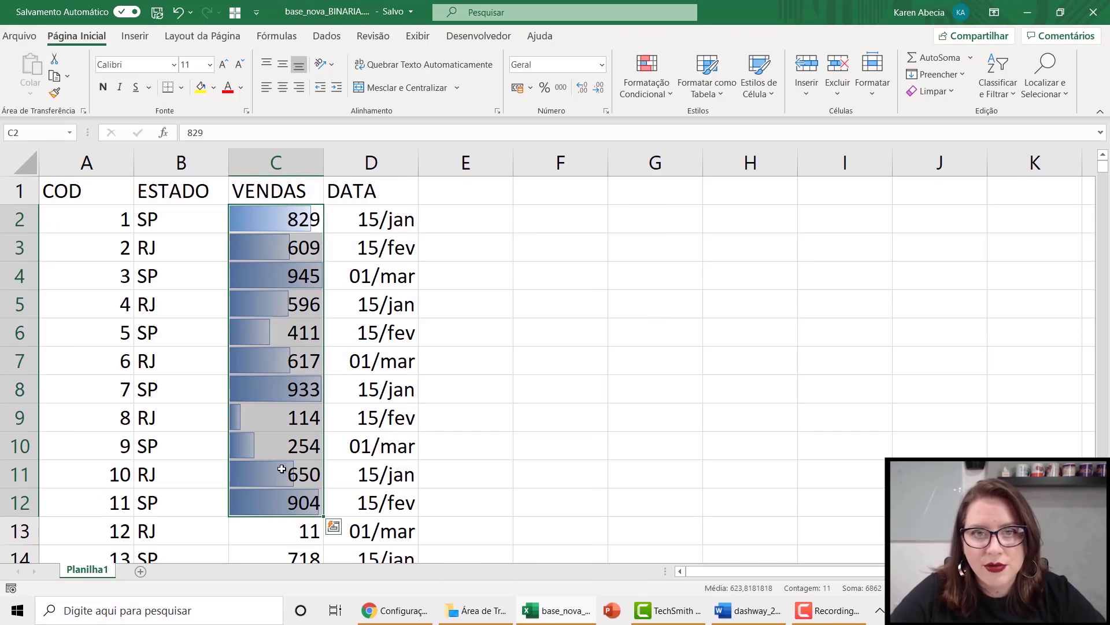
left_click(644, 90)
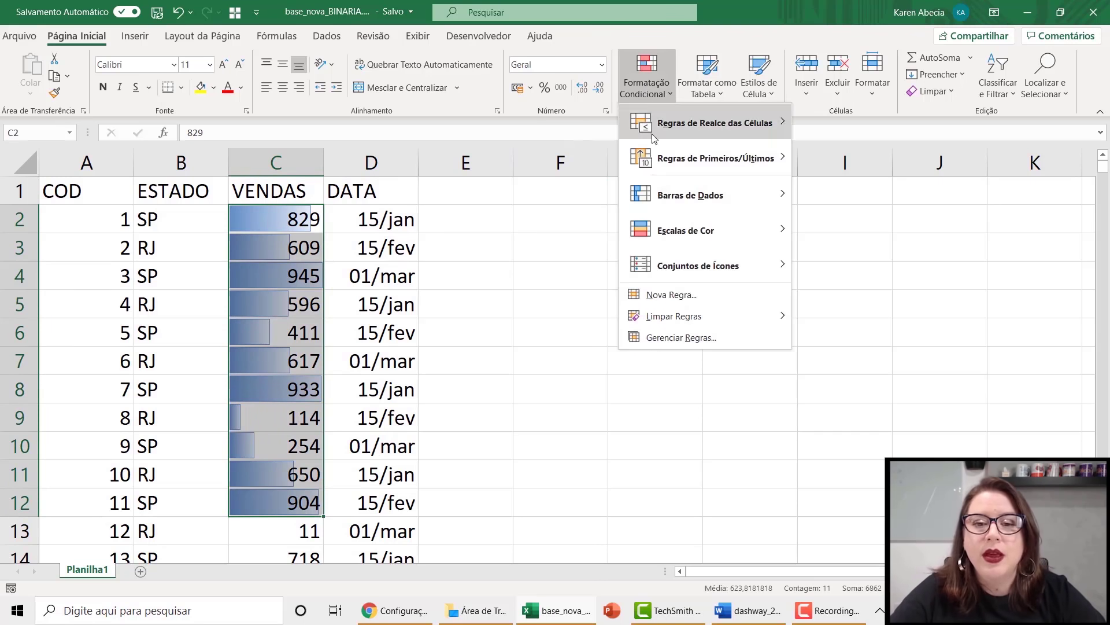
mouse_move(687, 322)
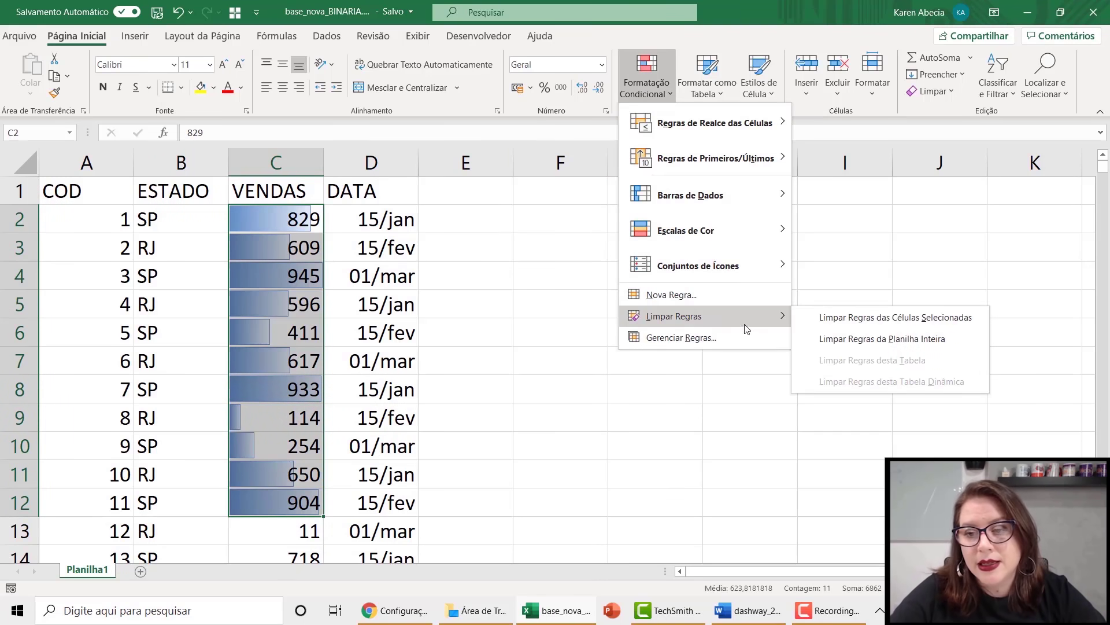
left_click(848, 338)
left_click(474, 307)
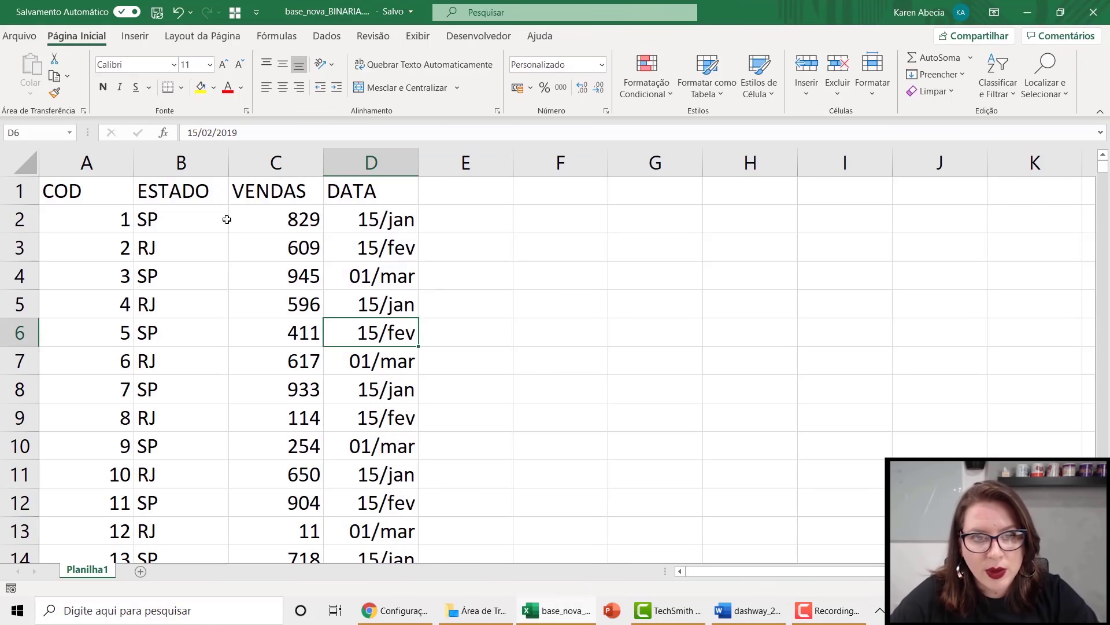
left_click_drag(116, 193, 373, 363)
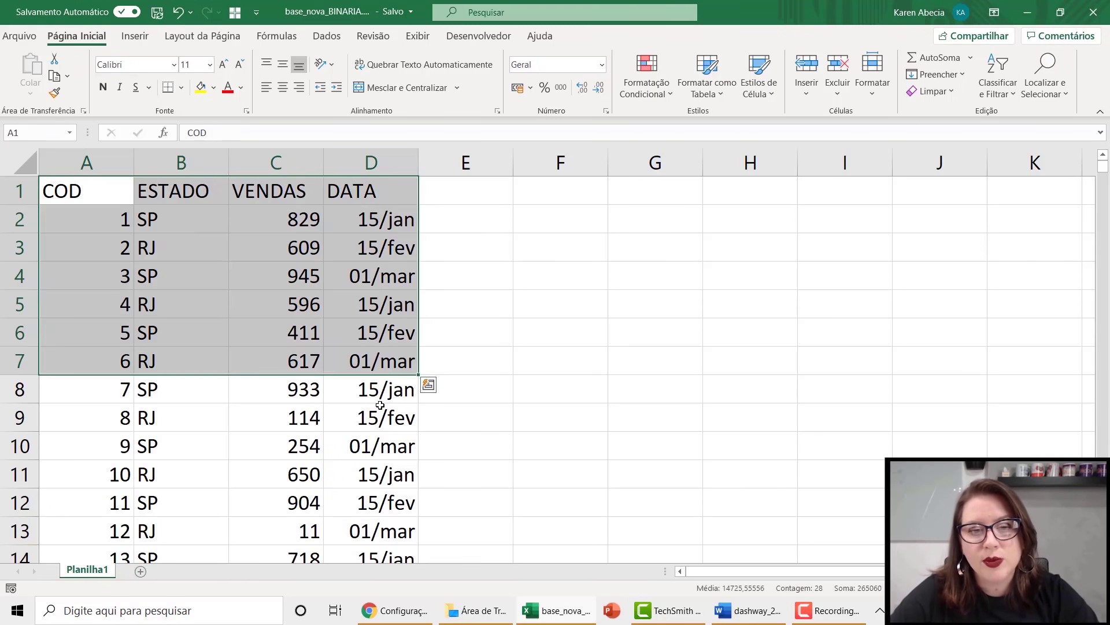
left_click(380, 407)
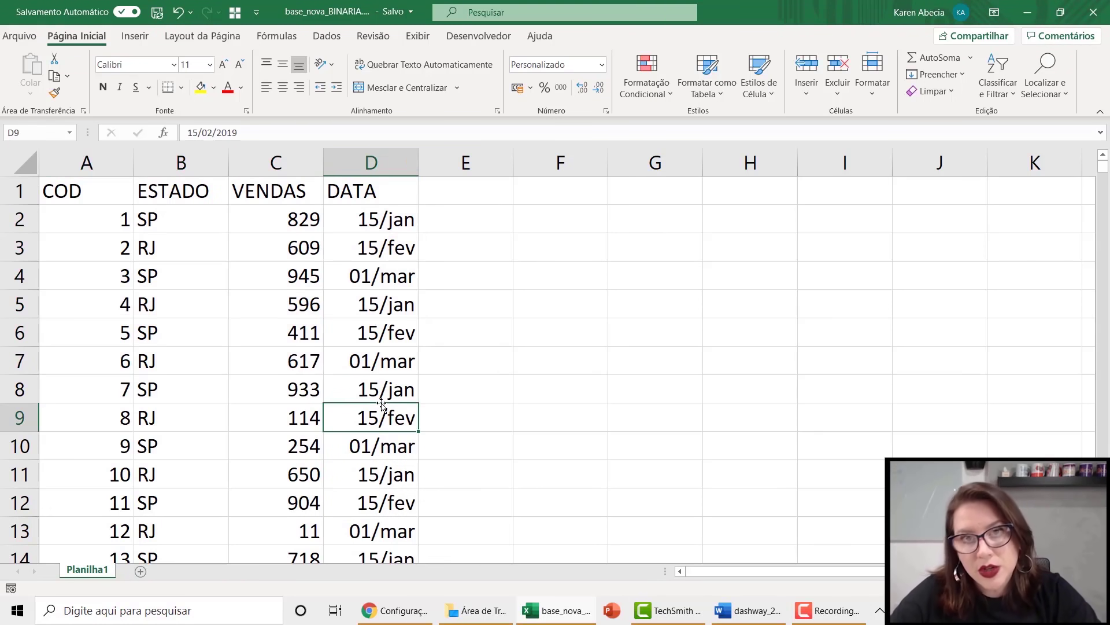
left_click_drag(95, 189, 339, 189)
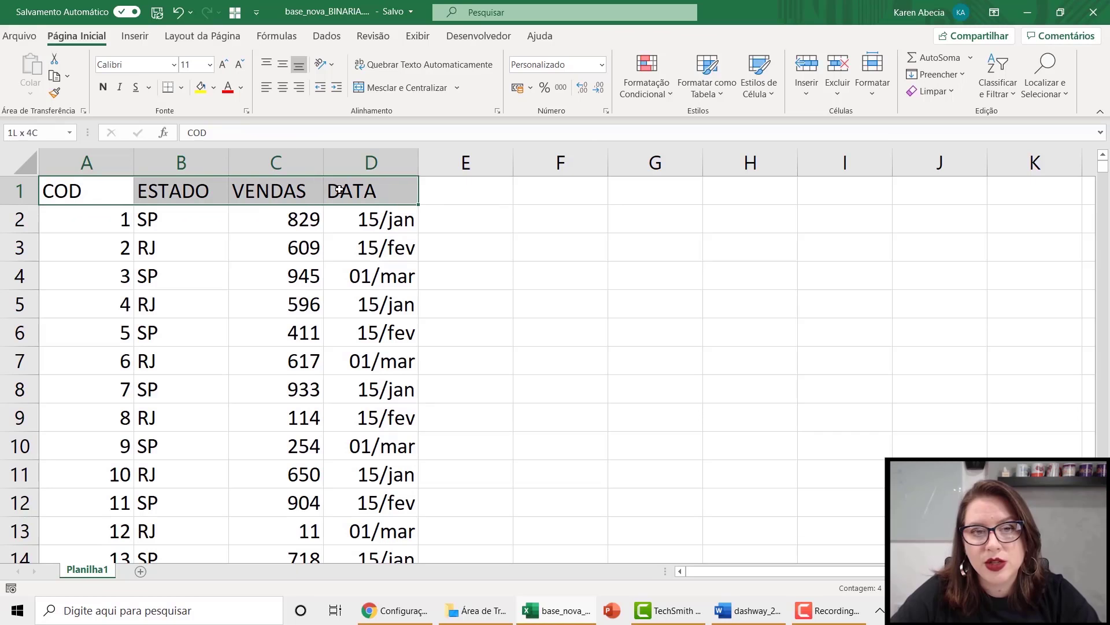
left_click(372, 252)
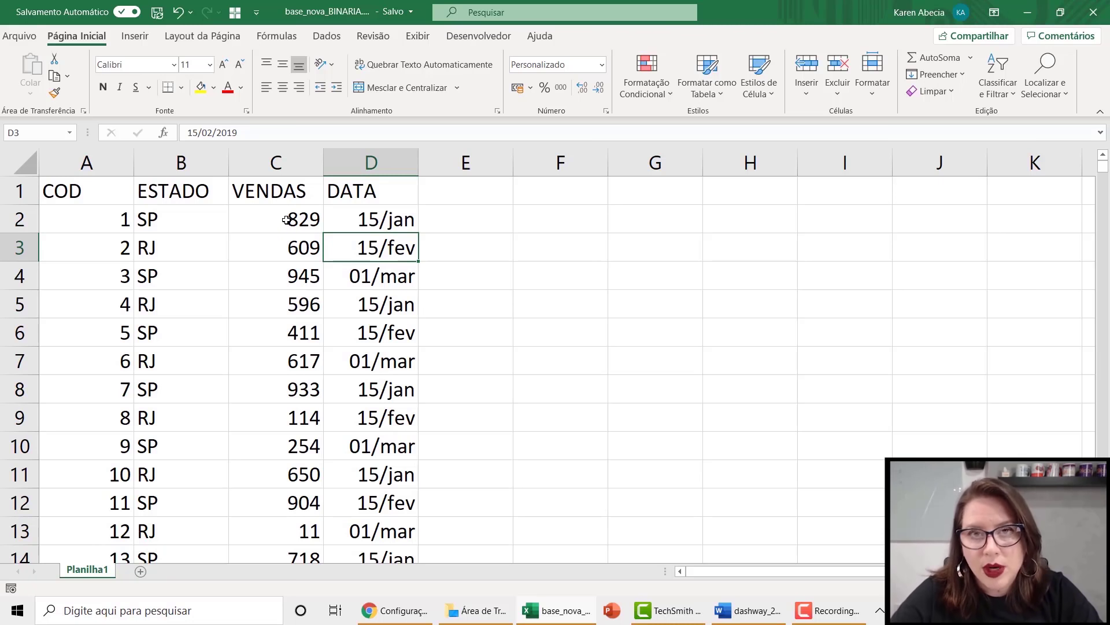
left_click_drag(110, 199, 373, 457)
left_click(373, 471)
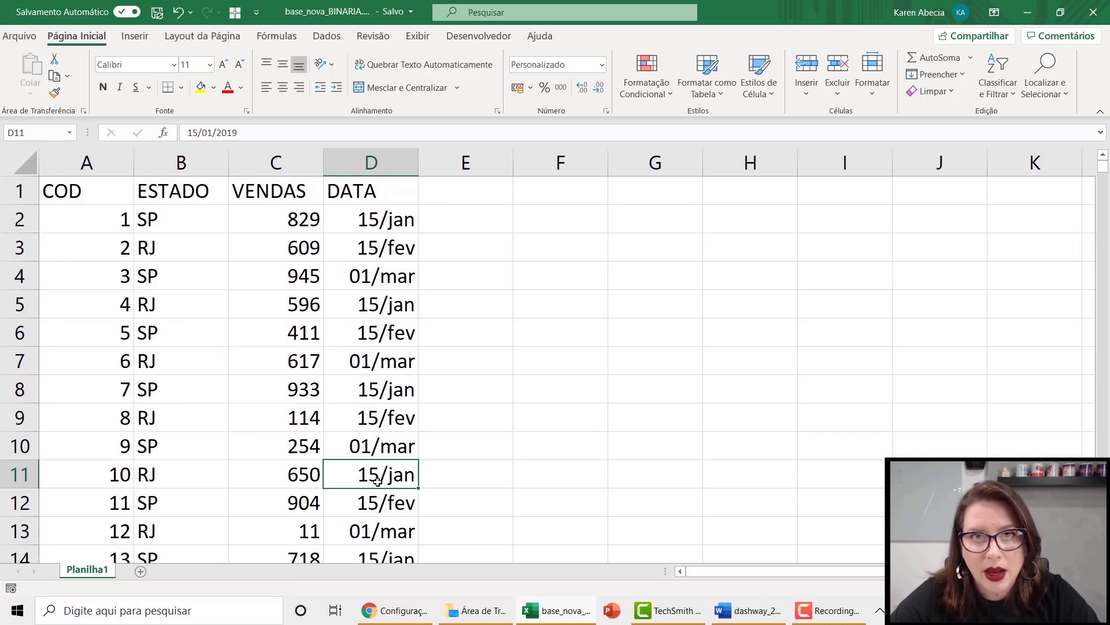
left_click(382, 198)
left_click_drag(381, 198, 84, 478)
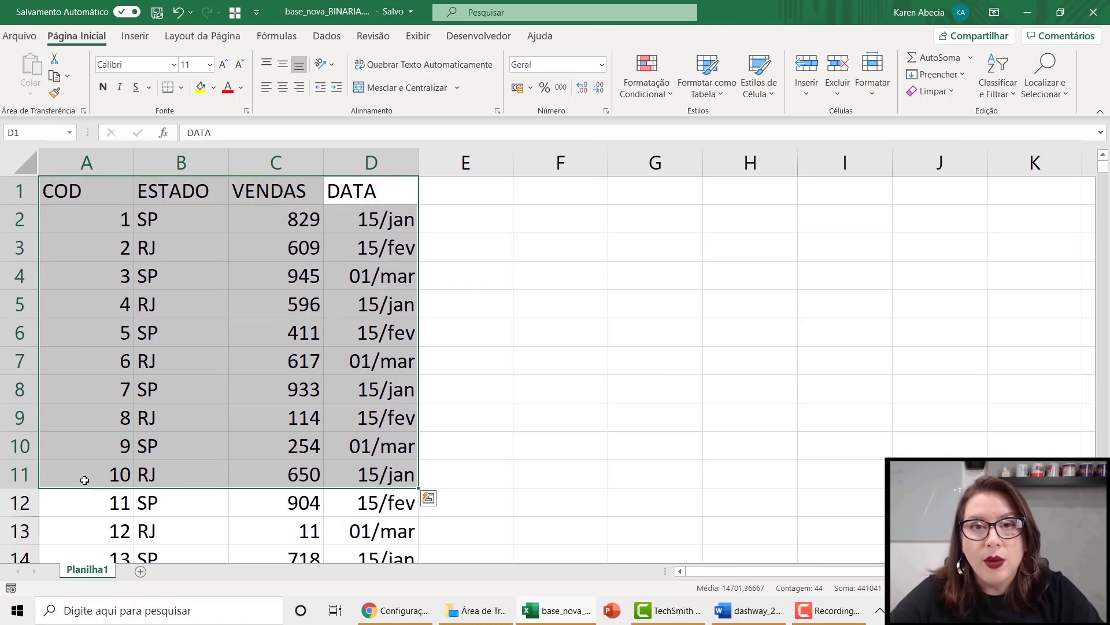
left_click(485, 297)
left_click(562, 284)
left_click(704, 91)
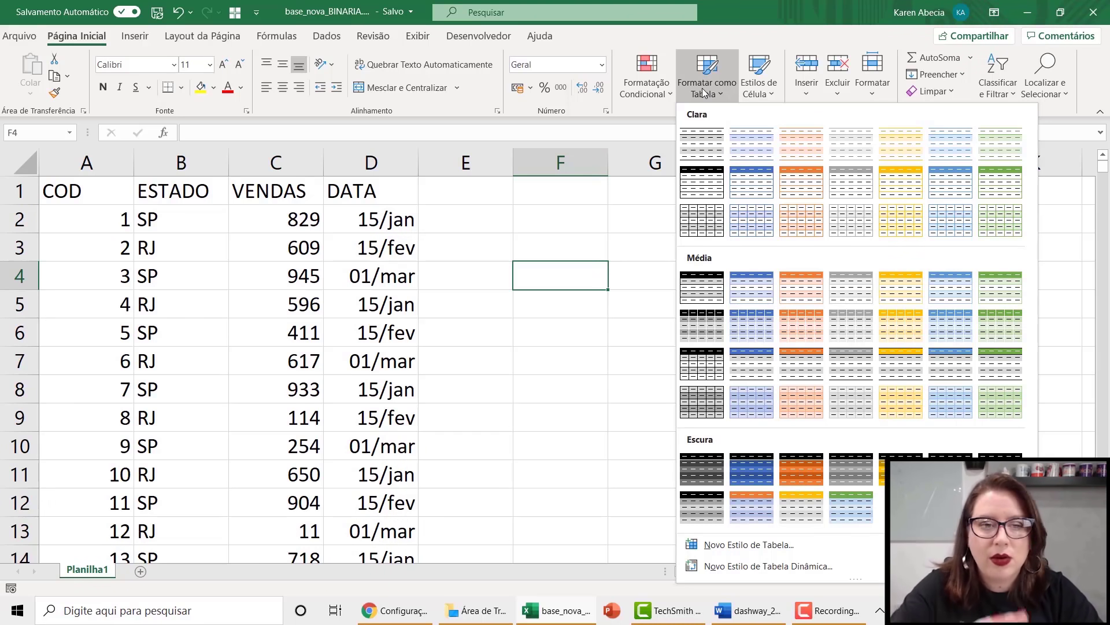
left_click(525, 289)
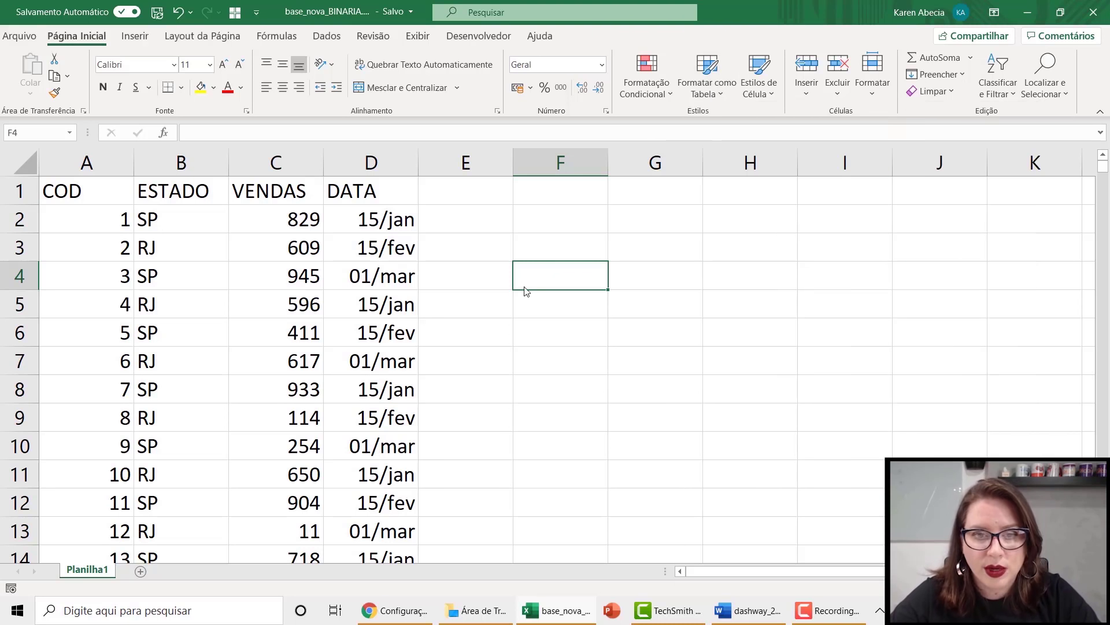
left_click(276, 279)
left_click(279, 358)
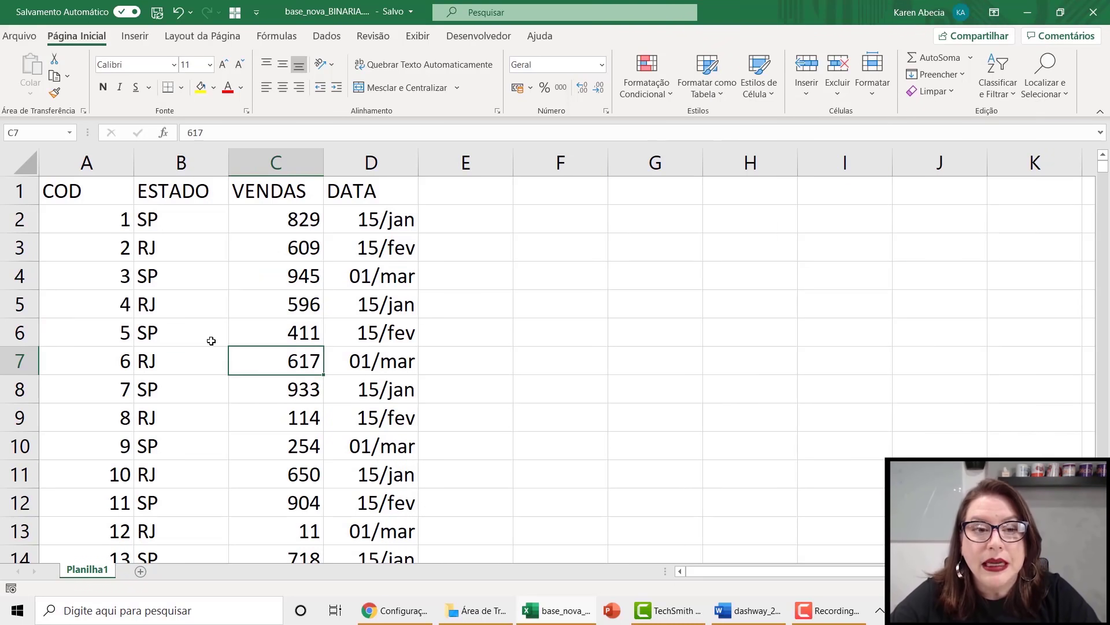
left_click(214, 342)
left_click(105, 300)
left_click_drag(87, 188, 376, 360)
left_click(307, 278)
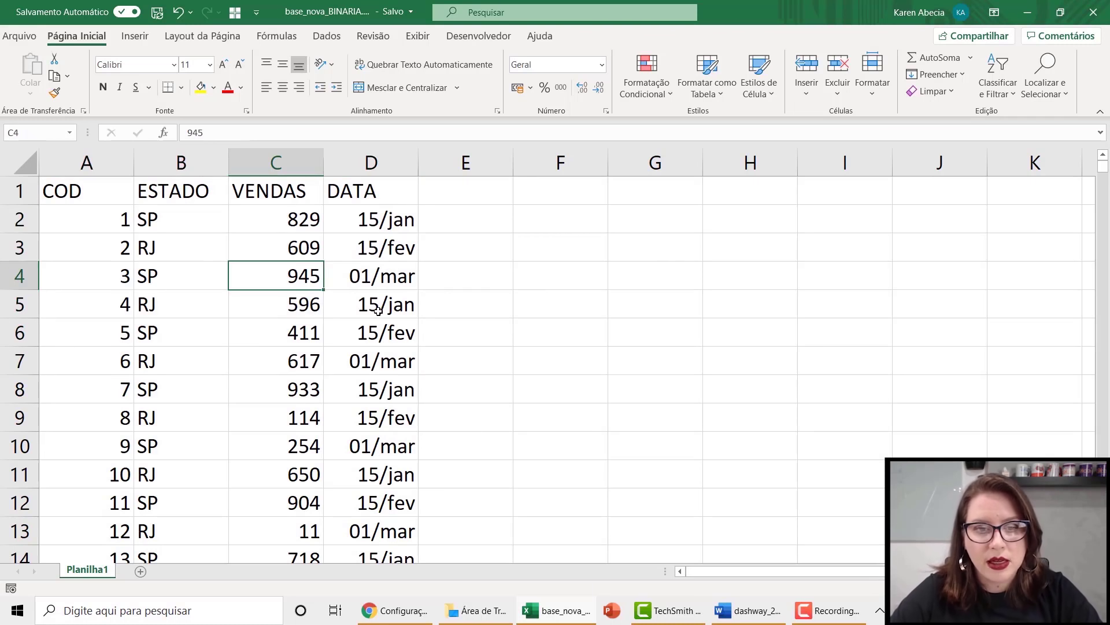
left_click(378, 310)
- Format the data range A1:D2263 as a table with headers, using the orange medium style with banded rows
left_click(293, 340)
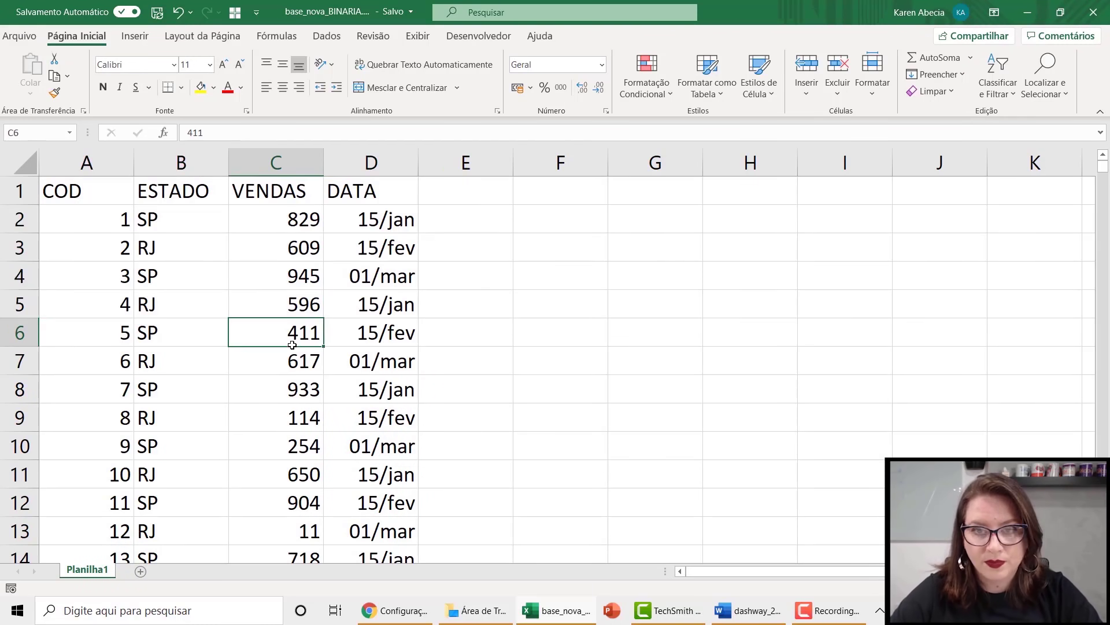
left_click(721, 92)
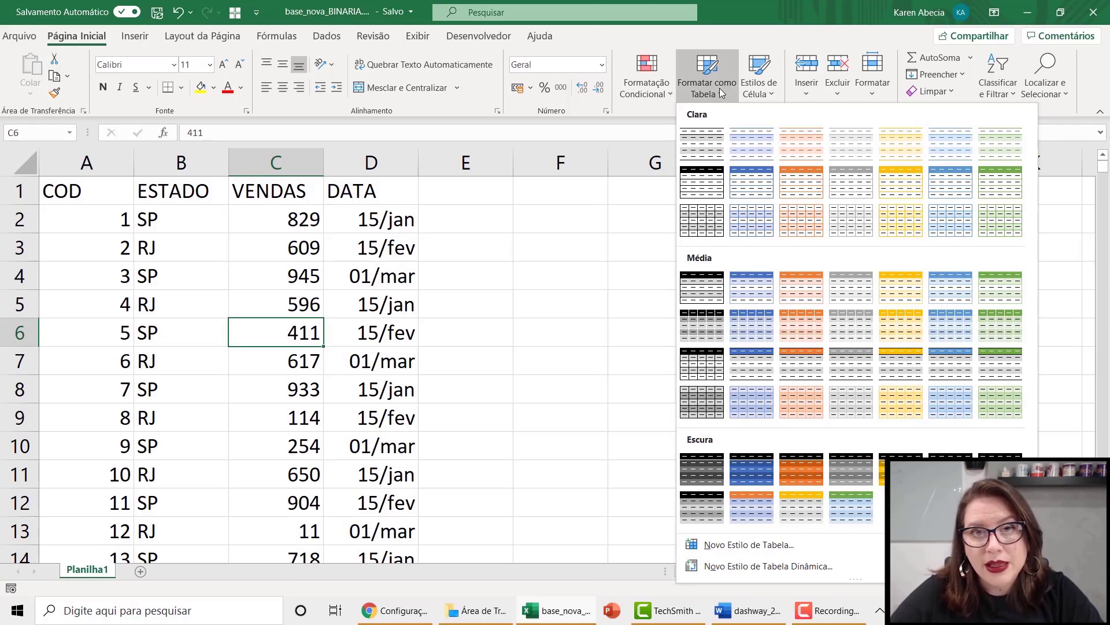
left_click(801, 287)
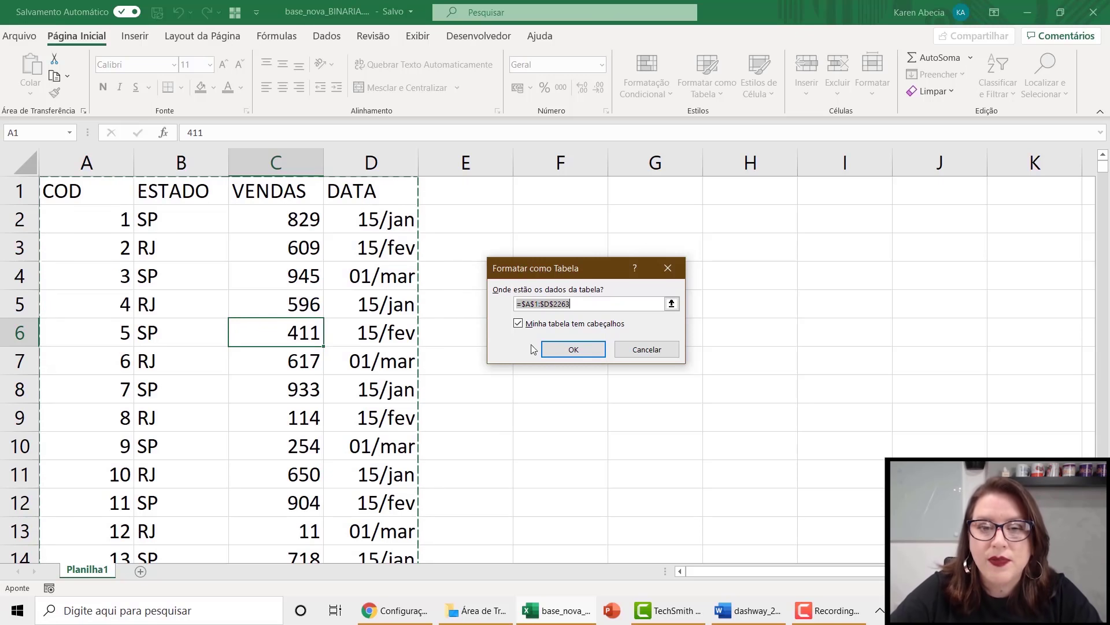
left_click(574, 353)
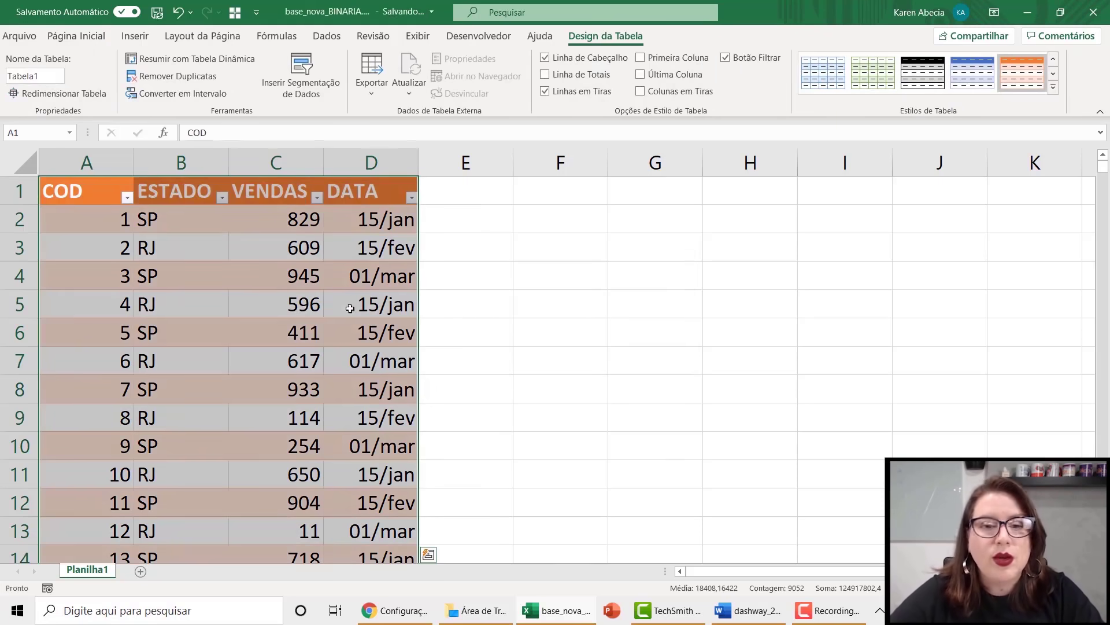
left_click(298, 298)
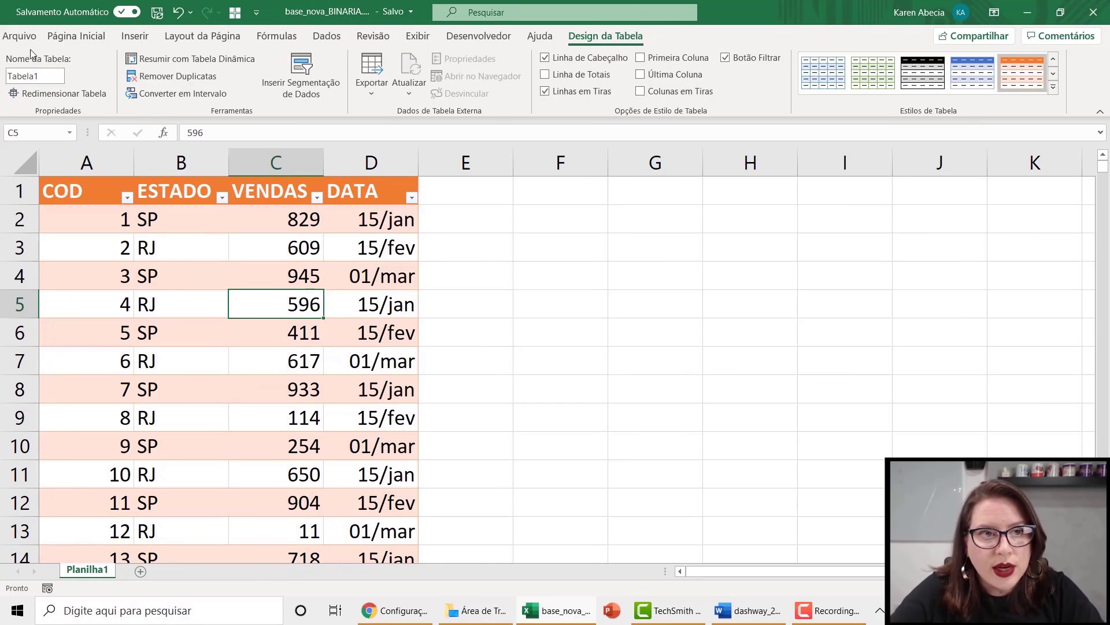
- Check the table-formatted binary workbook's file size in its properties and return to the sheet
left_click(18, 37)
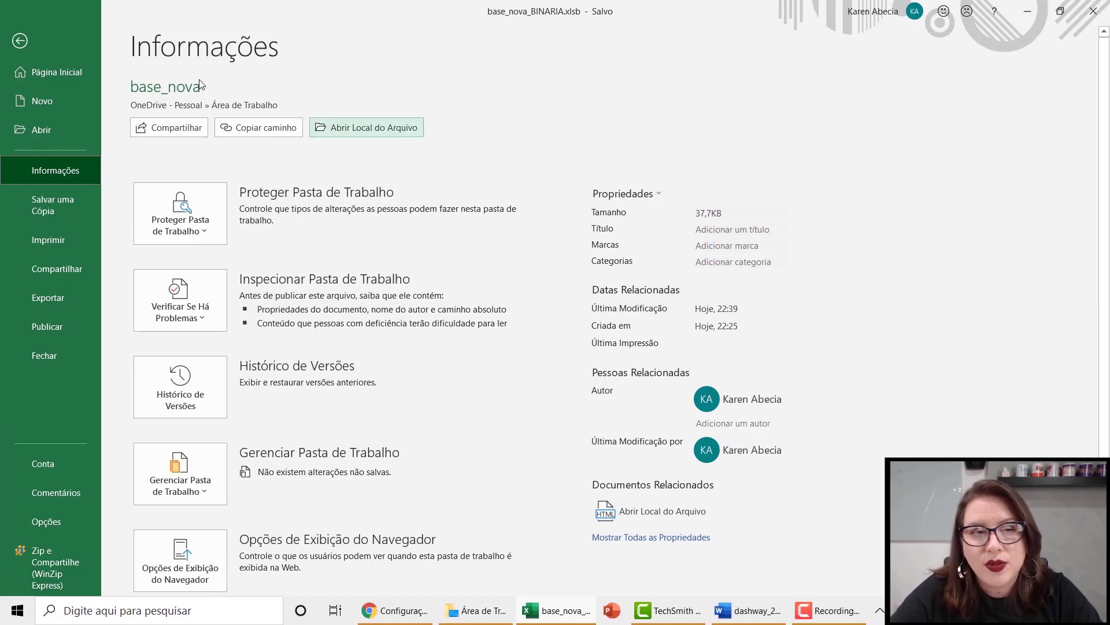
left_click(34, 49)
left_click(632, 279)
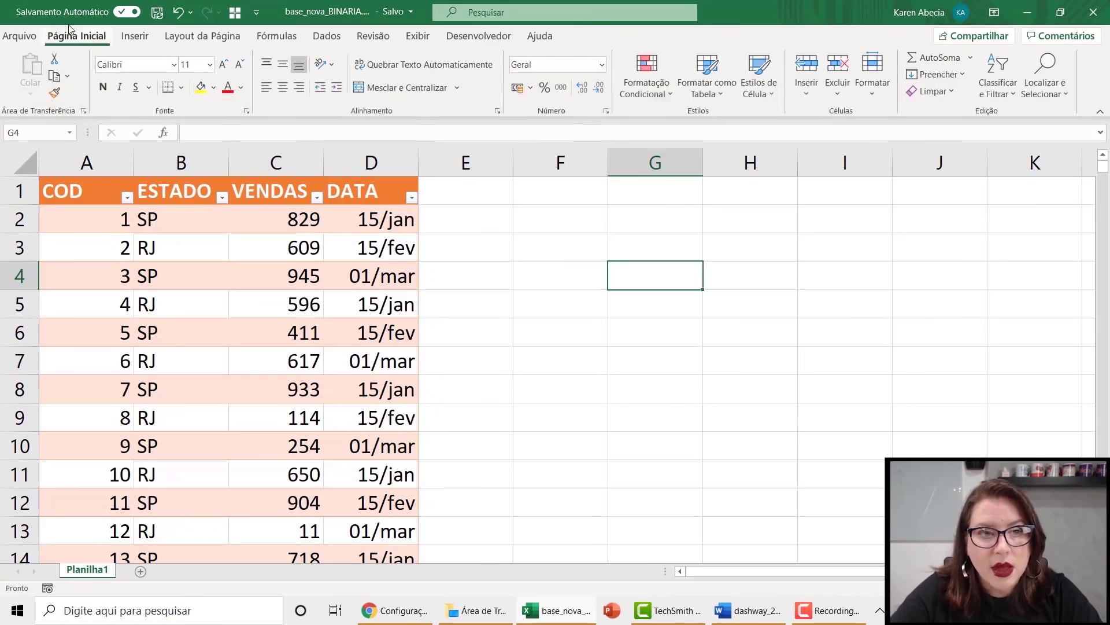
- Turn off automatic saving, dismiss the saved-changes notice and save the workbook manually
left_click(128, 12)
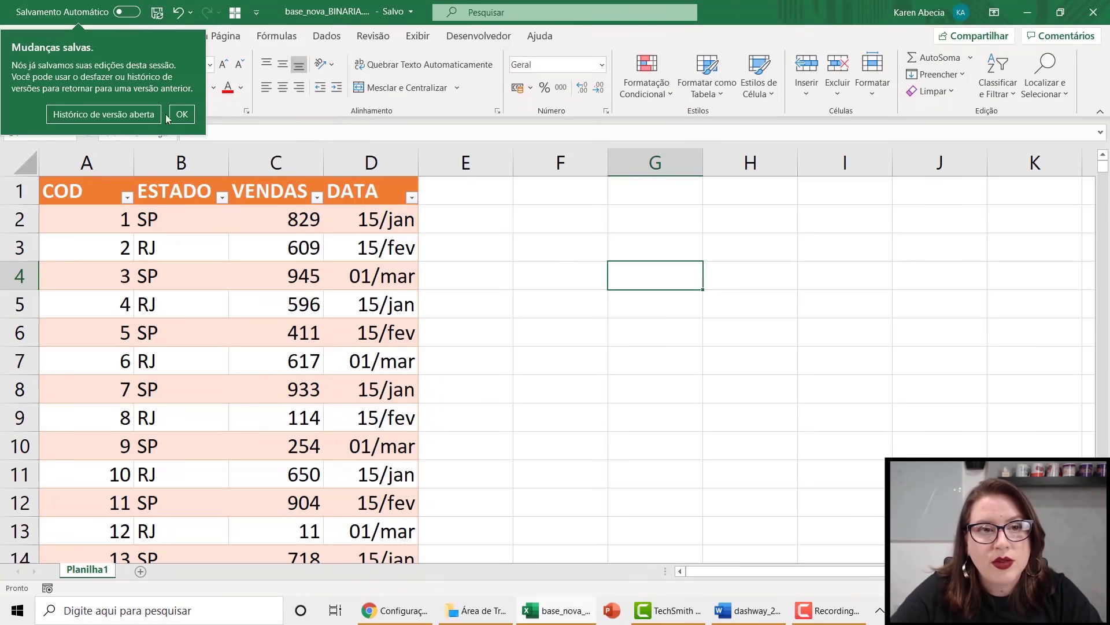
left_click(183, 117)
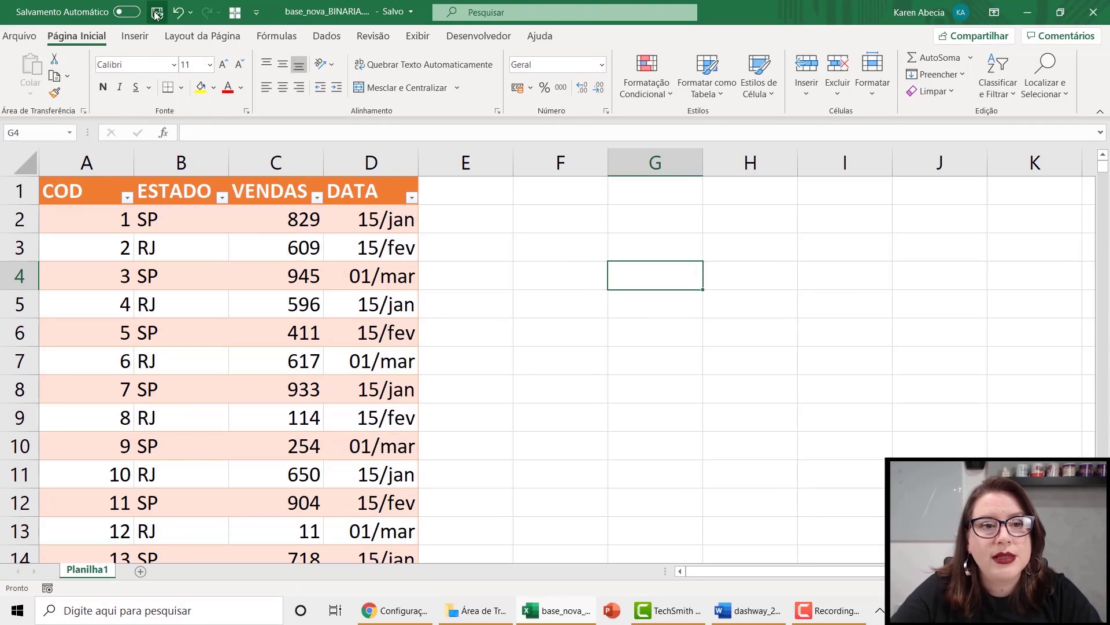
left_click(453, 238)
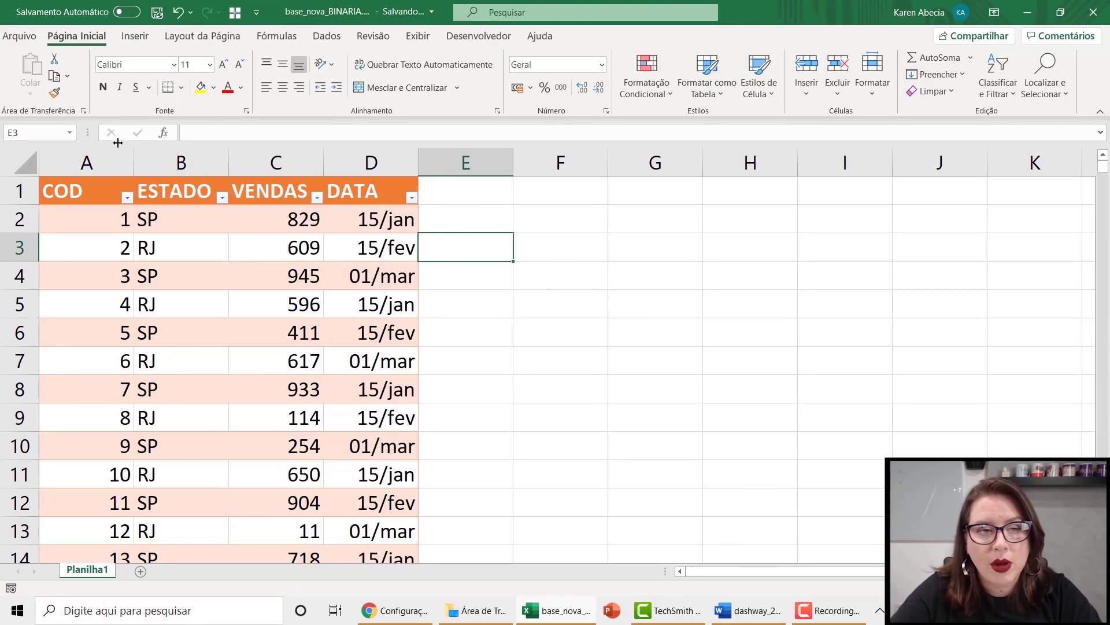
- Recheck the file size in the workbook's properties after the manual save and return to the table
left_click(22, 37)
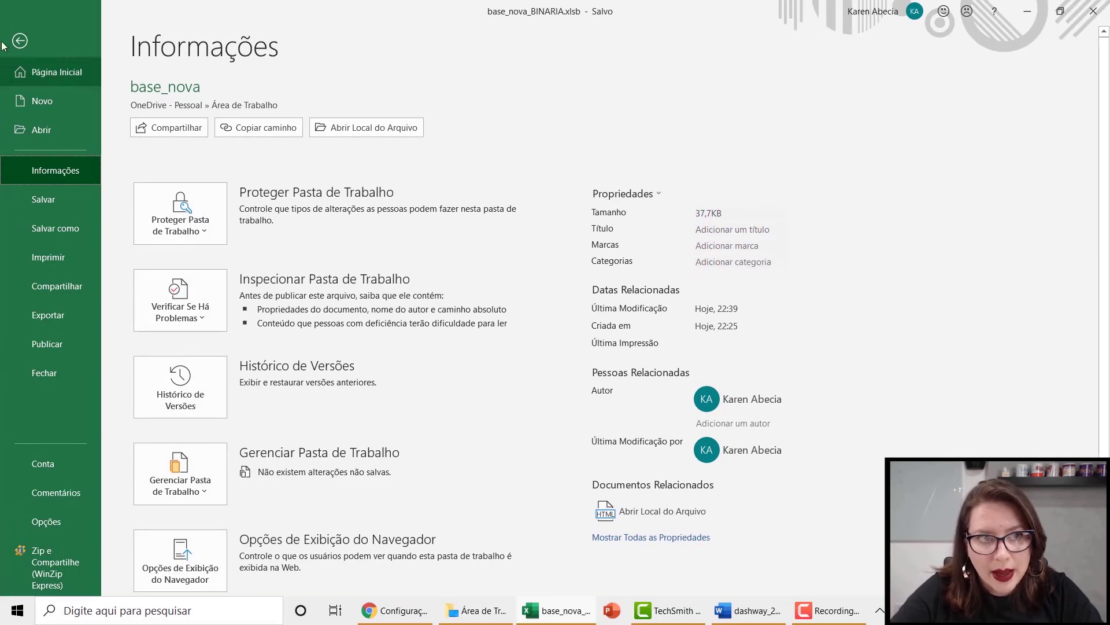
left_click(20, 41)
left_click(473, 286)
left_click(347, 282)
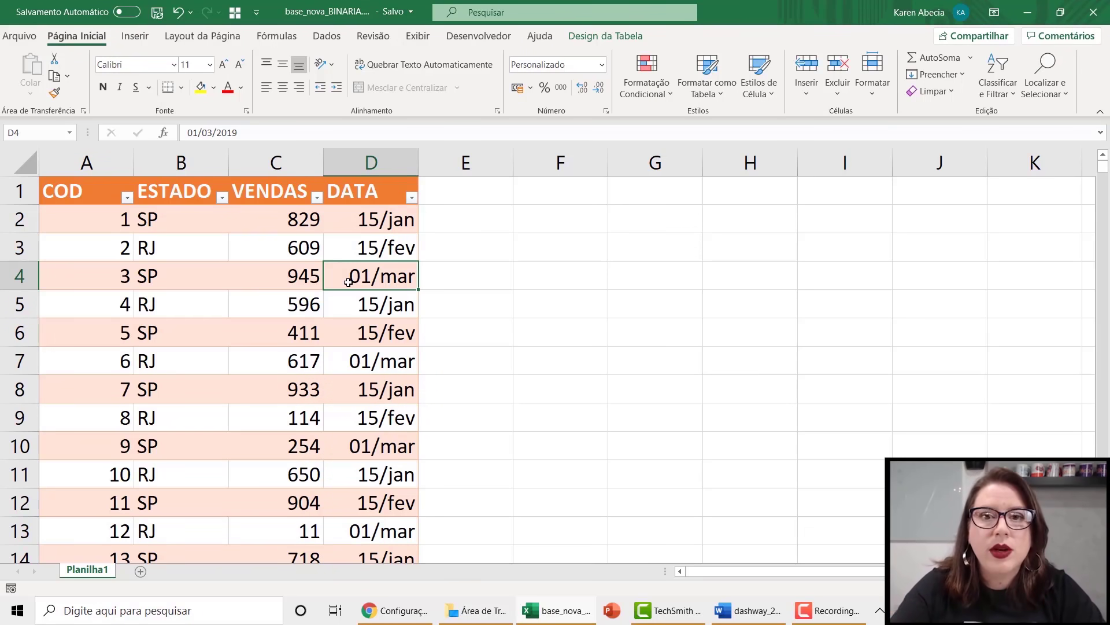
- Examine the table's rows, the VENDAS filter control and the COD, ESTADO, VENDAS and DATA columns
scroll(350, 301, "down", 14)
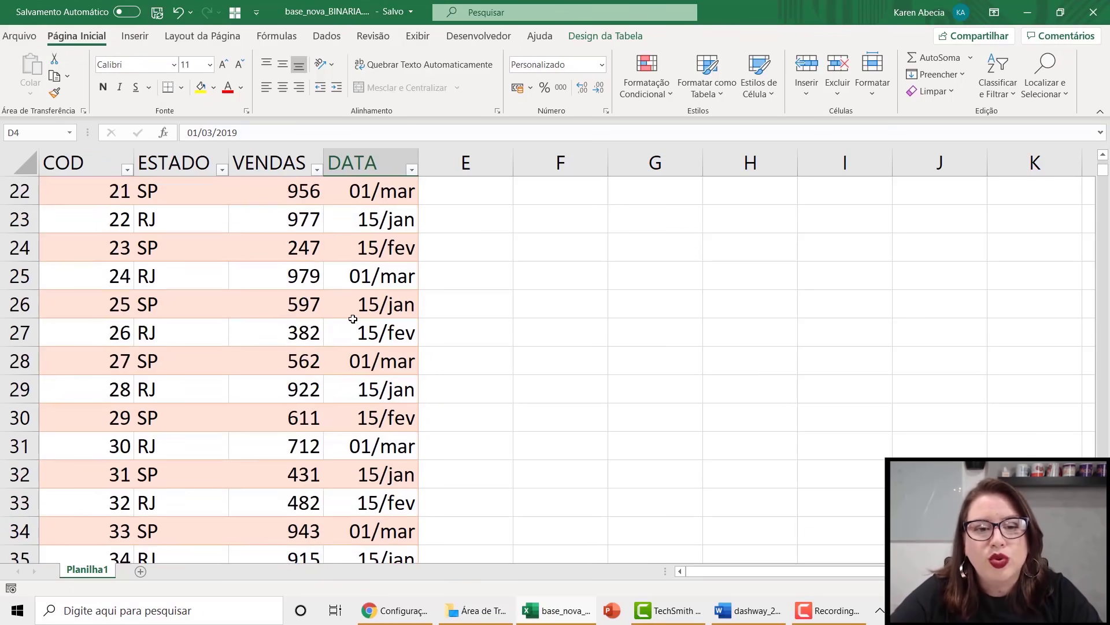
scroll(353, 319, "up", 14)
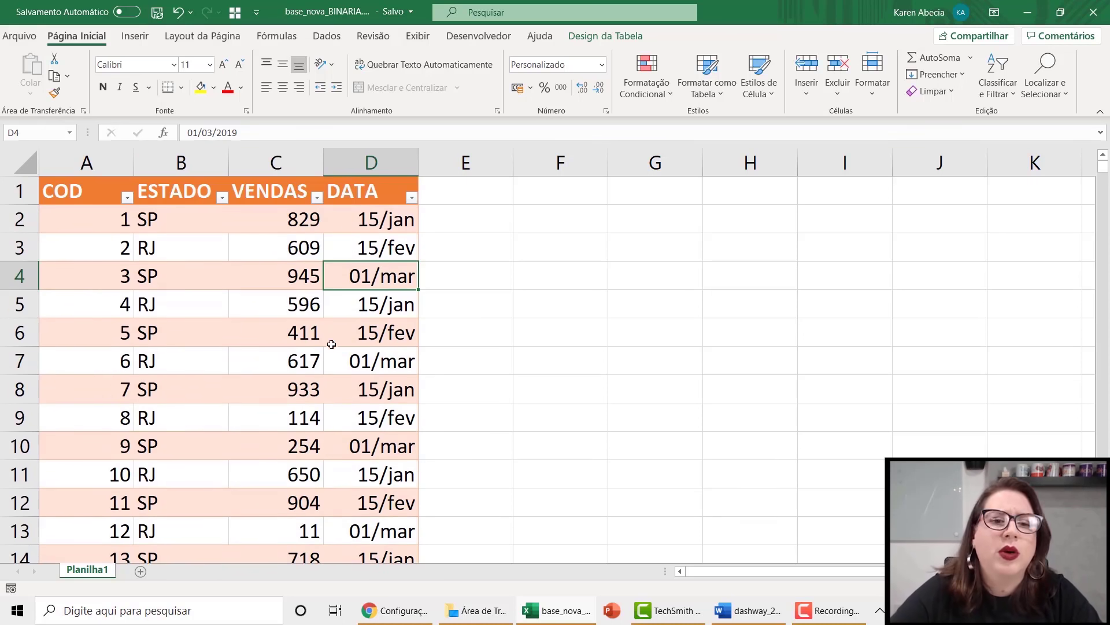
left_click(322, 304)
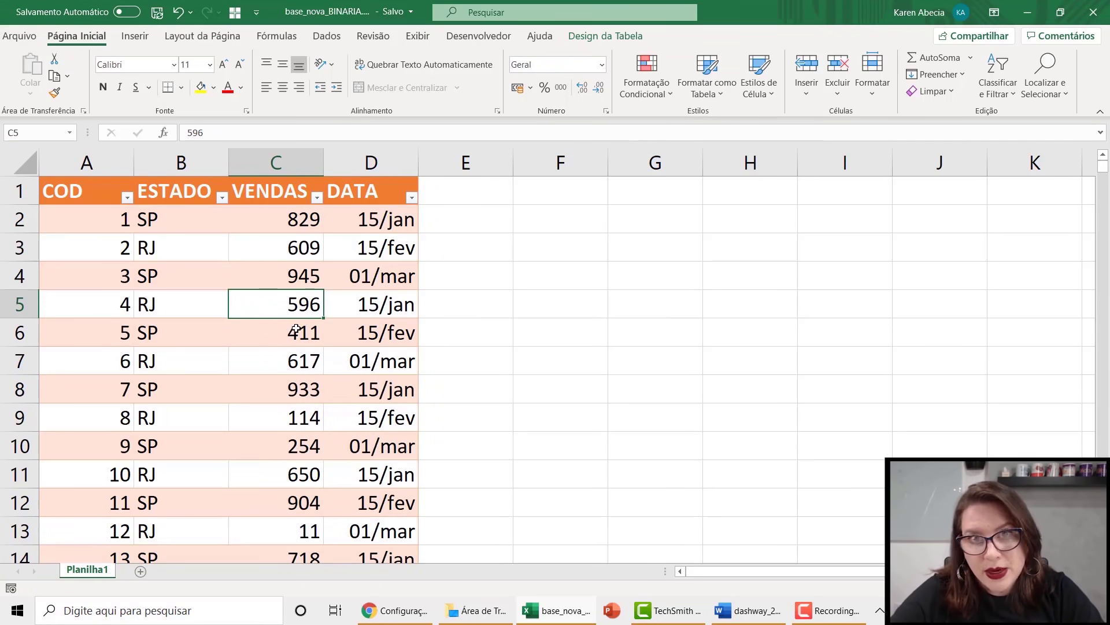
left_click(317, 198)
left_click(317, 199)
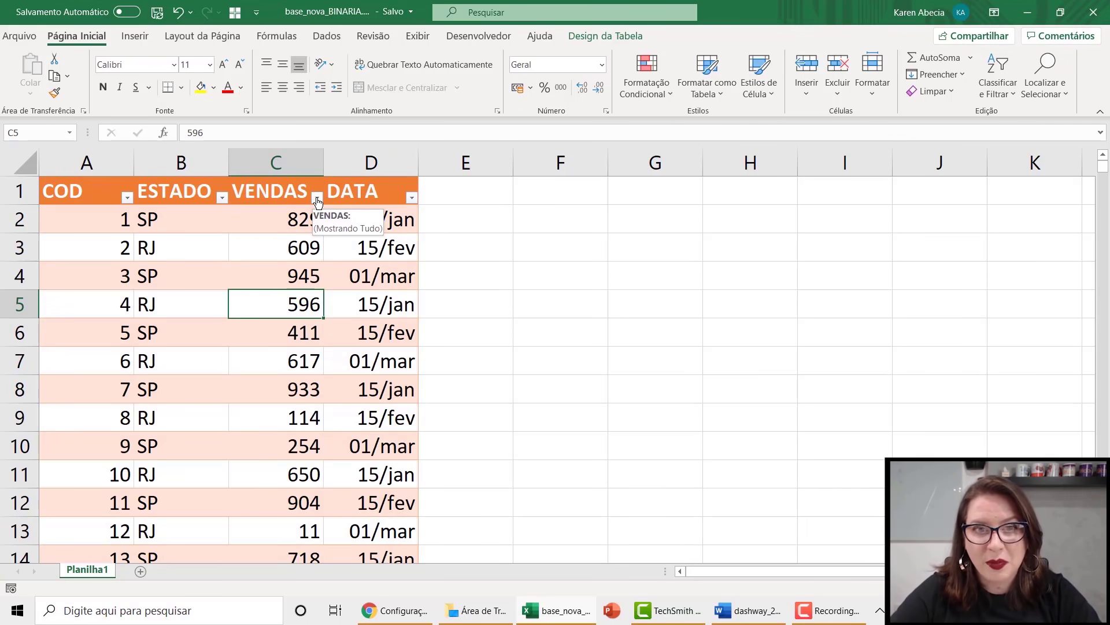
left_click(340, 326)
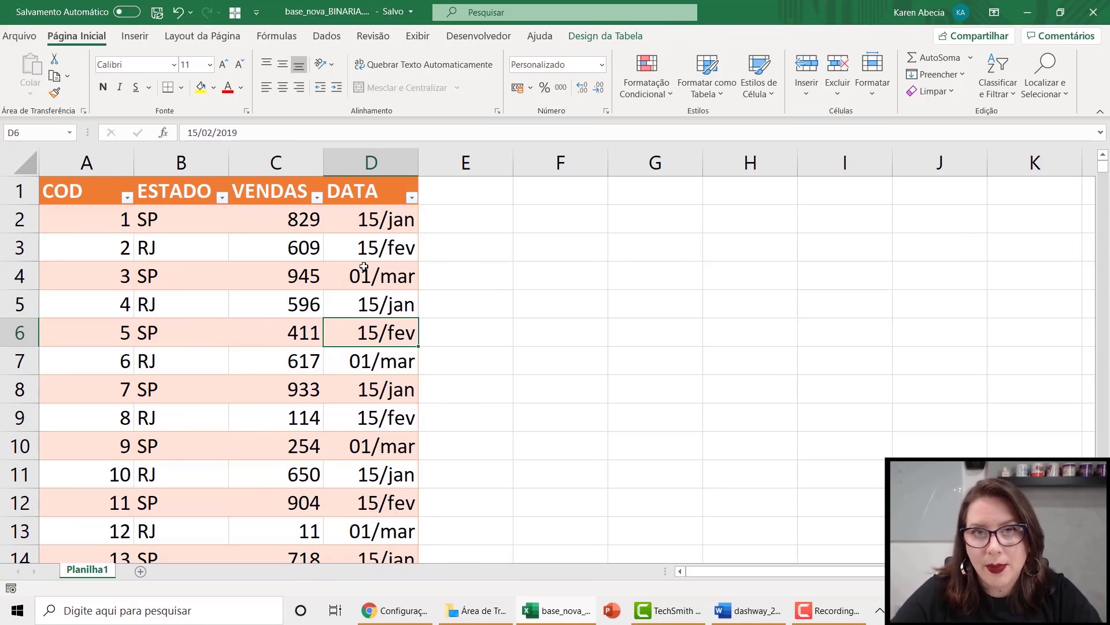
left_click(87, 161)
left_click(181, 162)
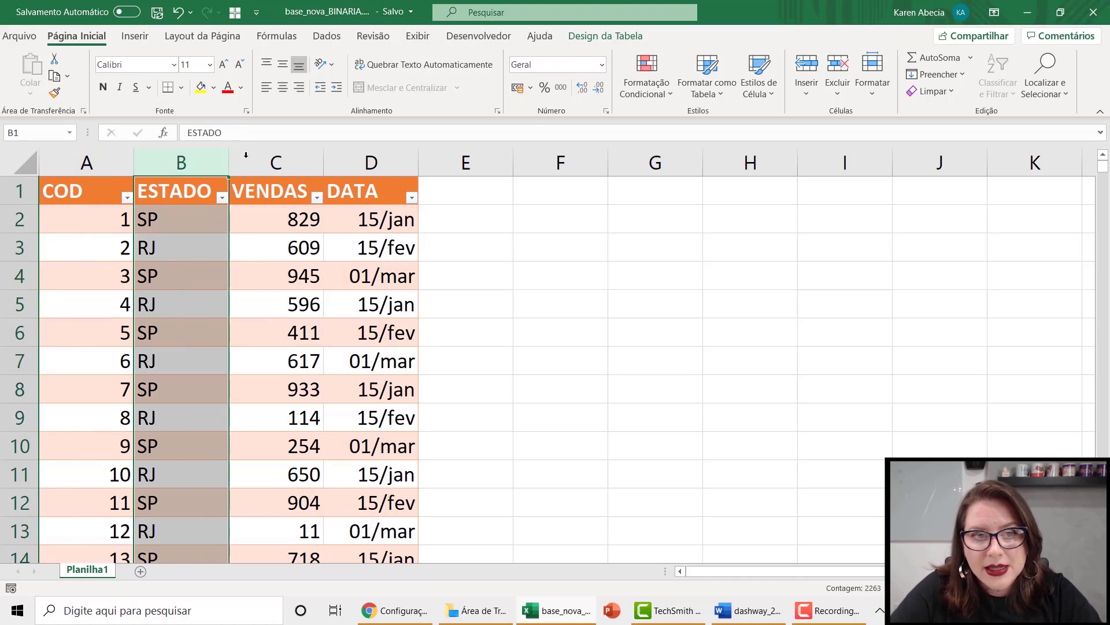
left_click(255, 159)
left_click(368, 160)
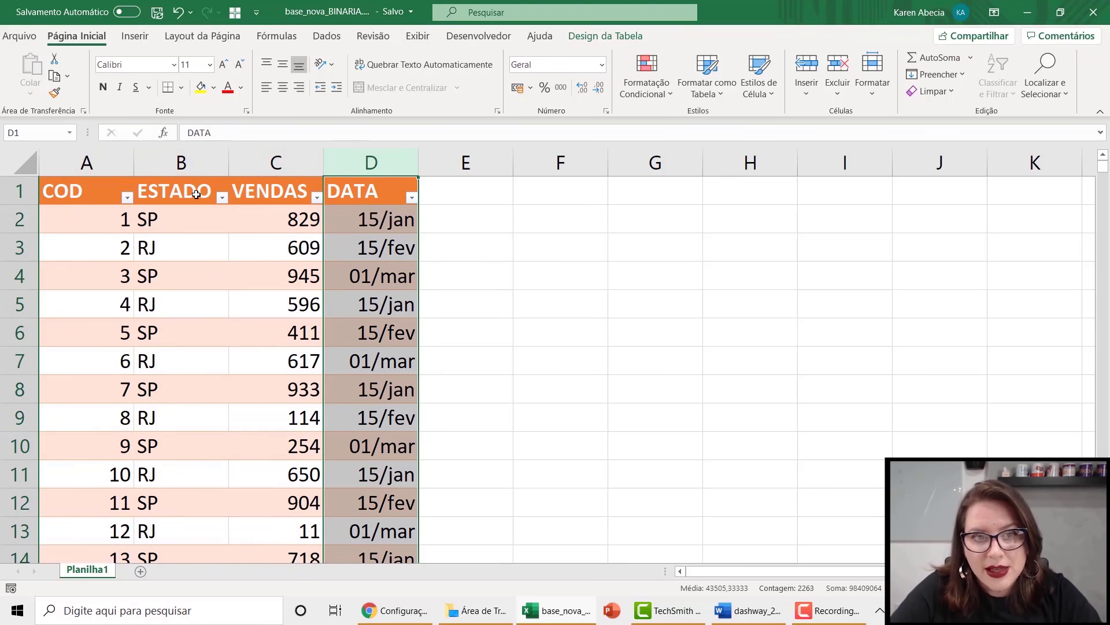
left_click(257, 359)
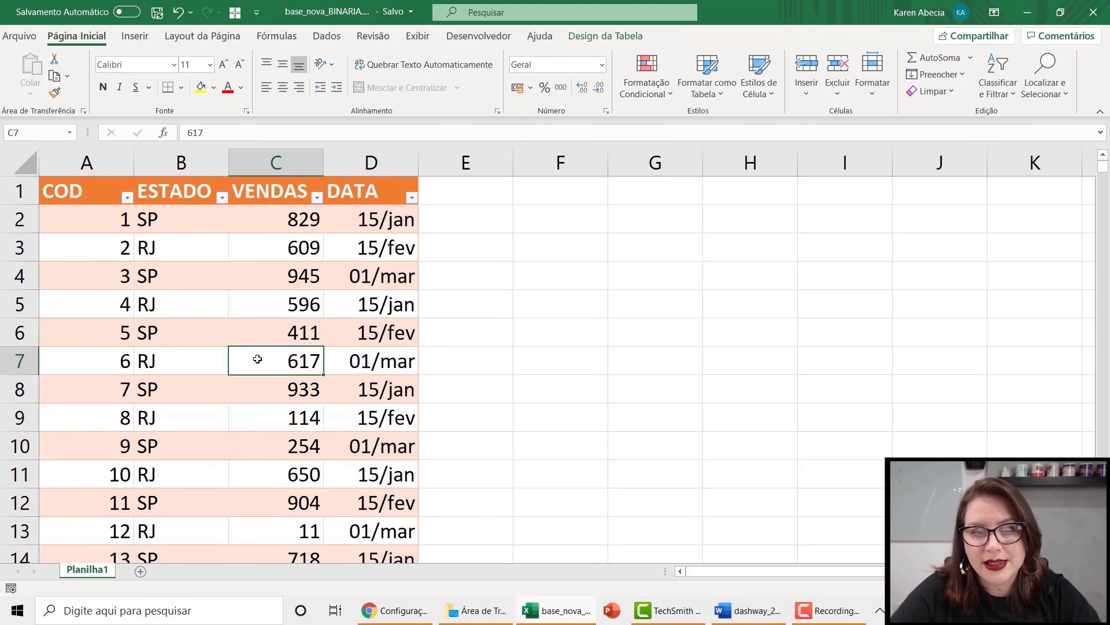
- Examine how the column headings display further down the sheet with cells inside and outside the table selected, and return to the top
scroll(257, 359, "down", 3)
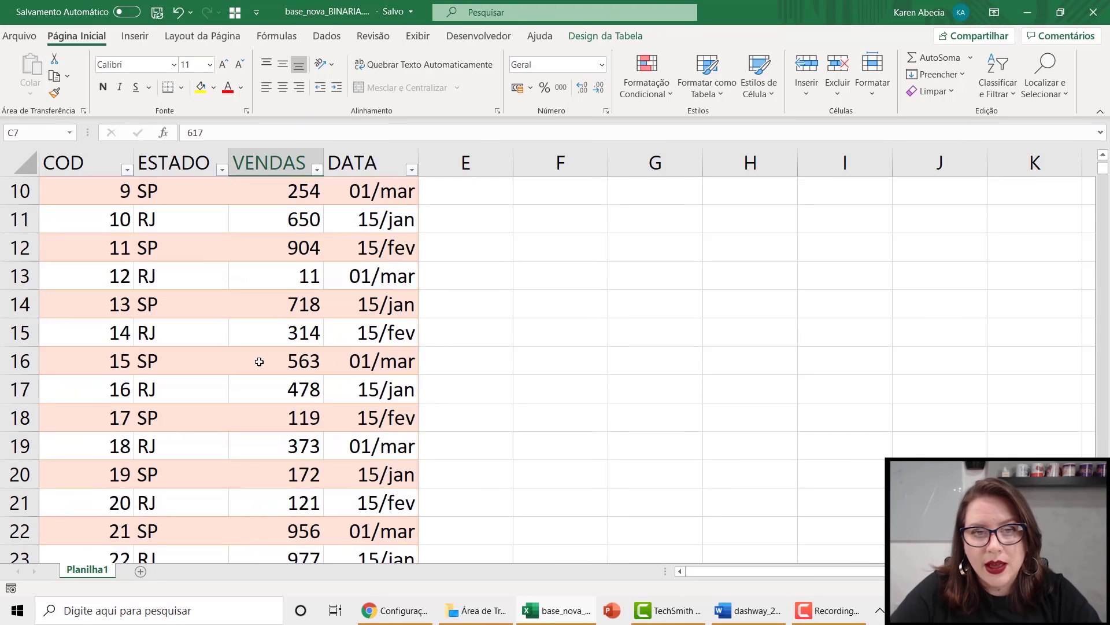
left_click(283, 309)
scroll(263, 351, "down", 3)
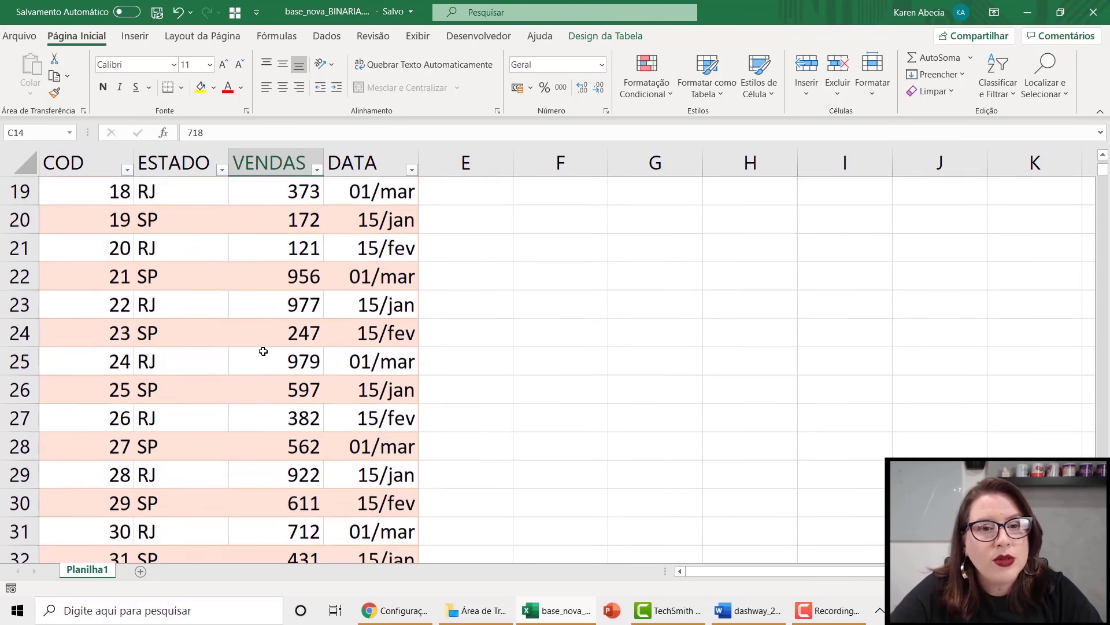
left_click(344, 299)
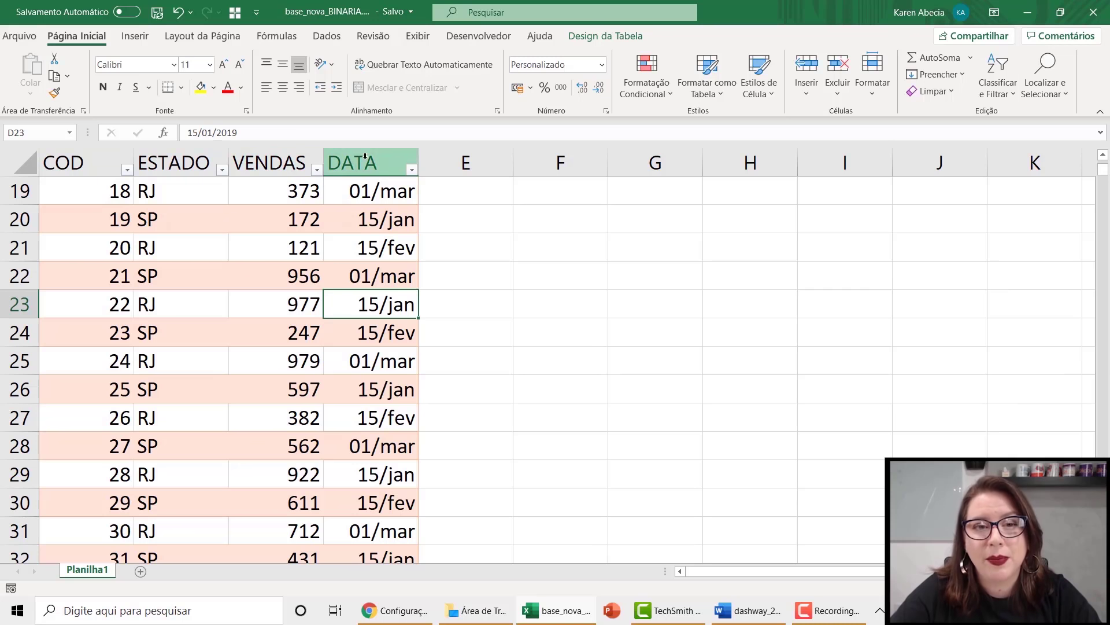
left_click(569, 291)
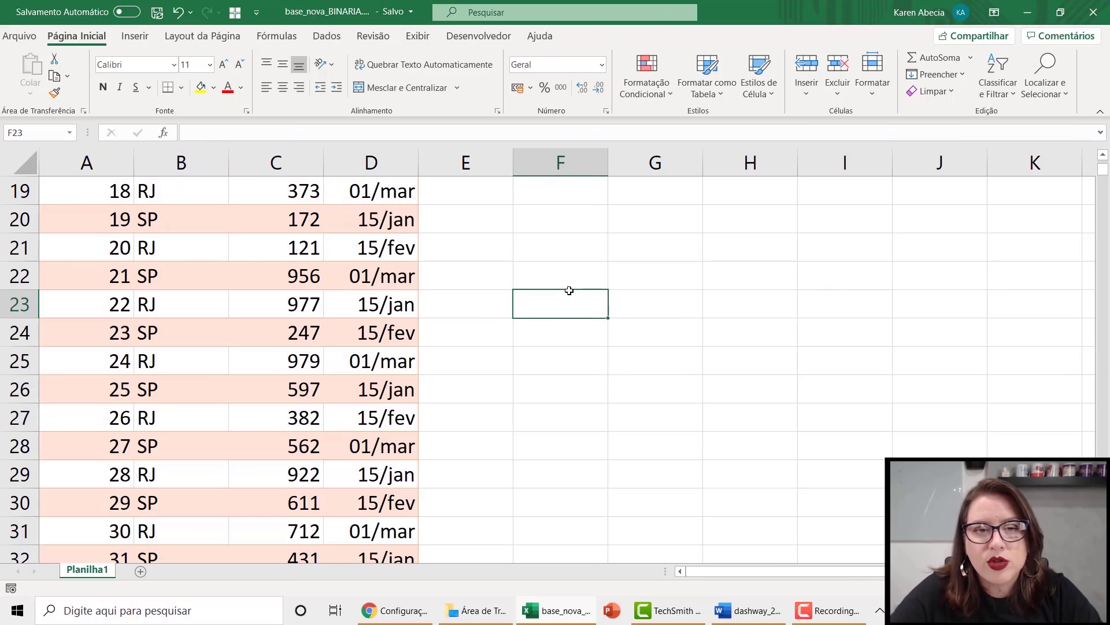
left_click(284, 304)
left_click(141, 311)
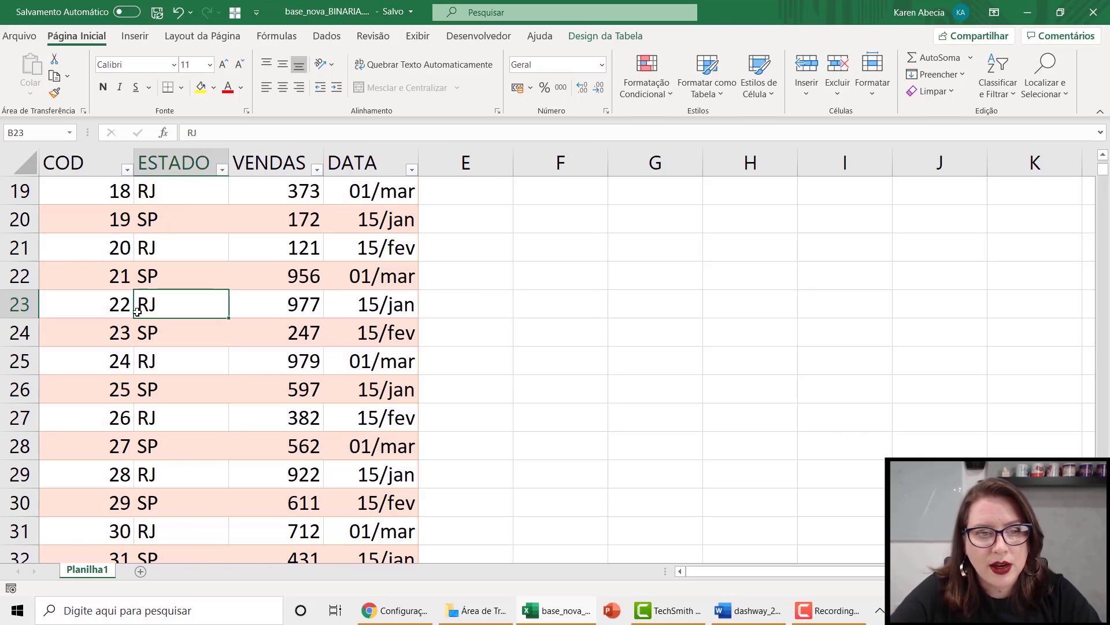
left_click(105, 311)
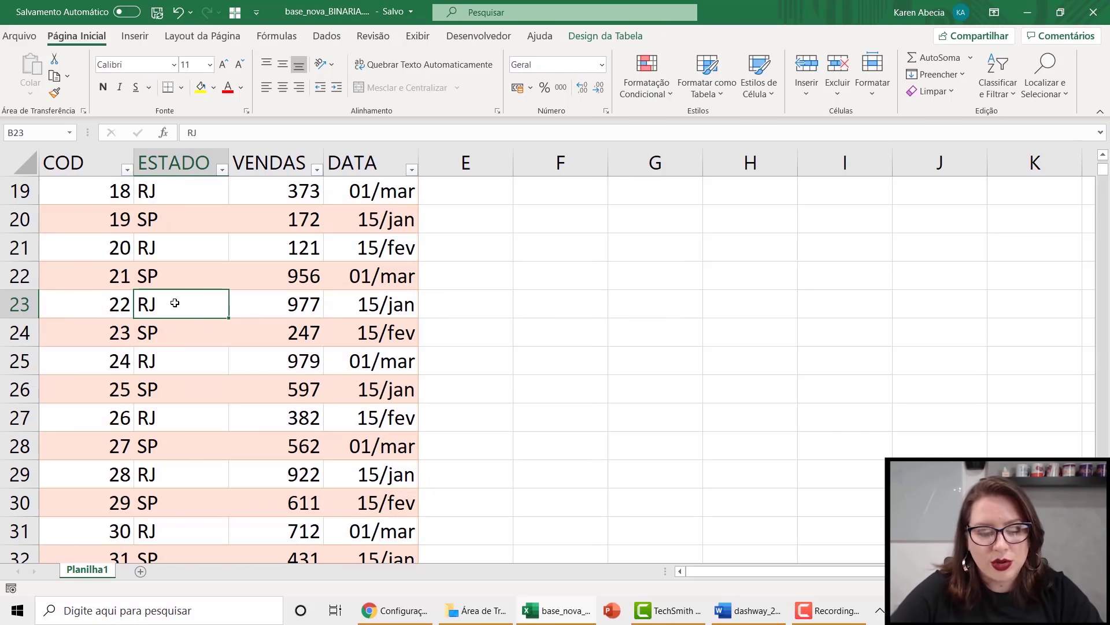
key("ctrl+Up")
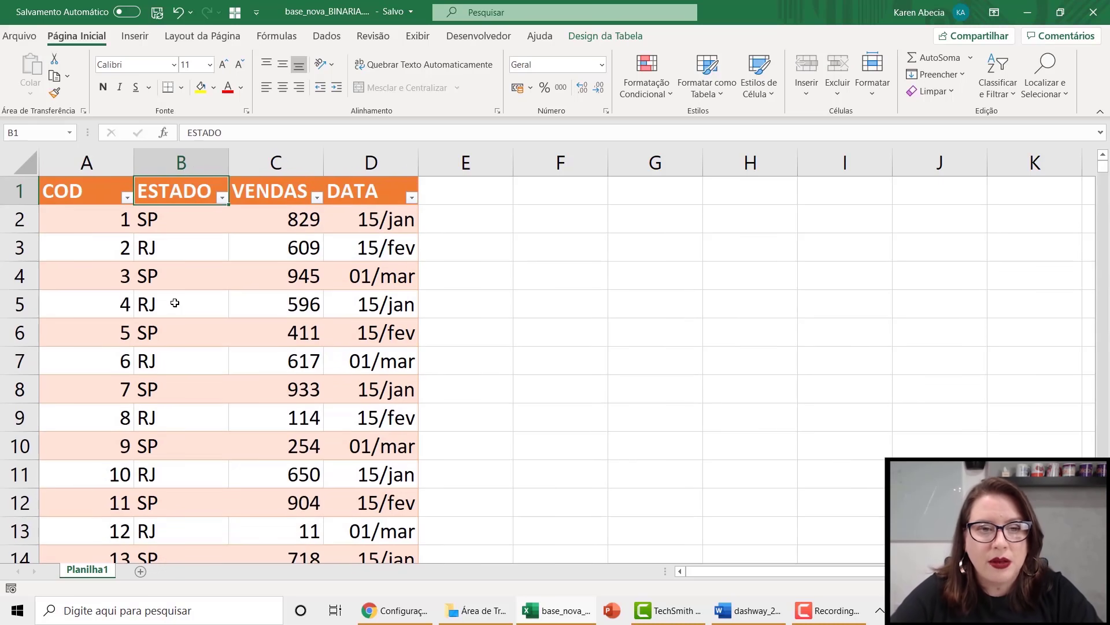
left_click(192, 222)
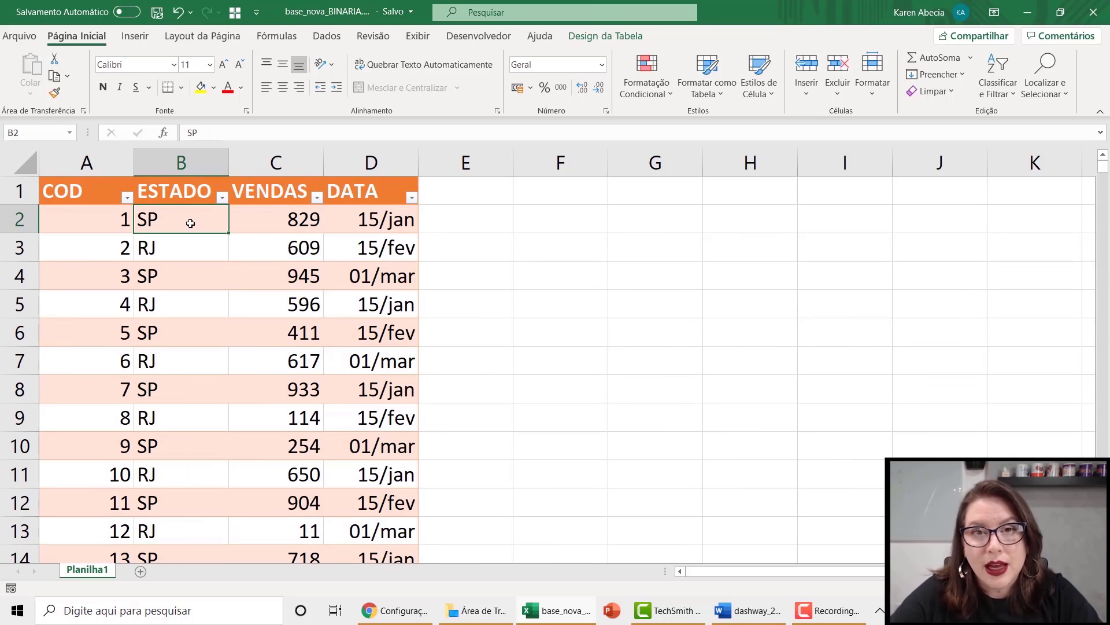
left_click(233, 285)
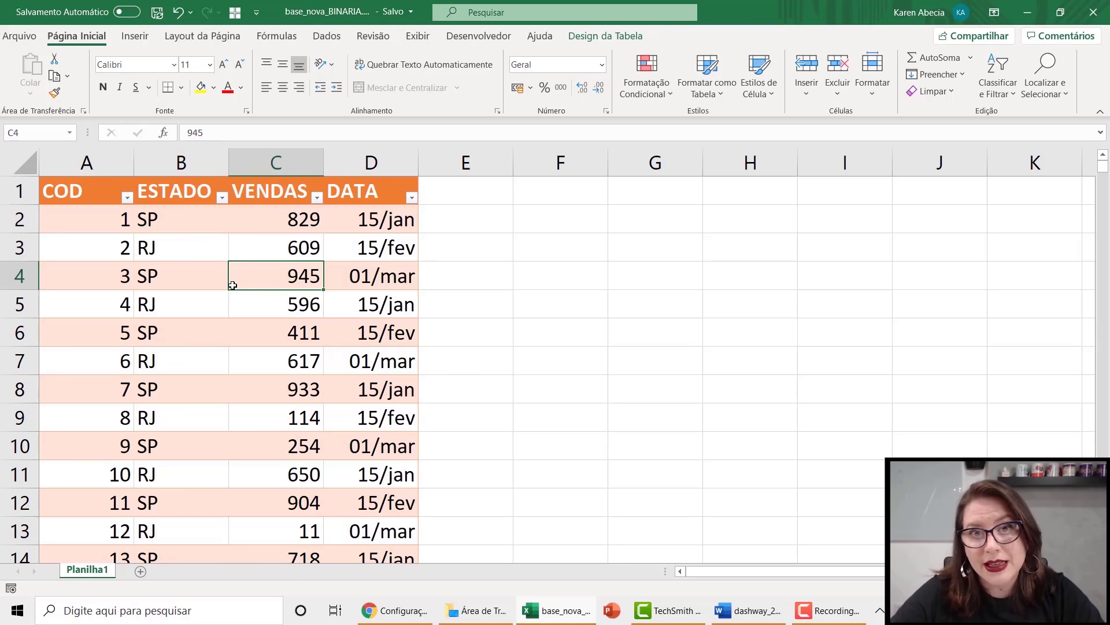
- Add a record directly below the table's last row with COD 234, ESTADO MG, VENDAS 456 and DATA 5/5
key("ctrl+Down")
scroll(153, 330, "down", 3)
left_click(112, 300)
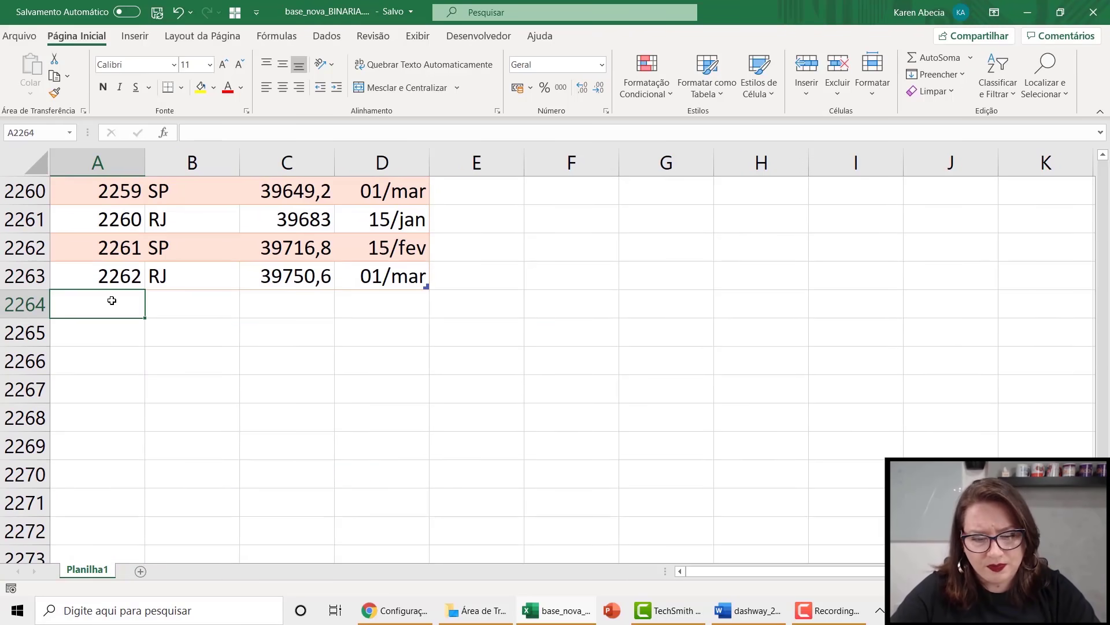
type("234")
key("Tab")
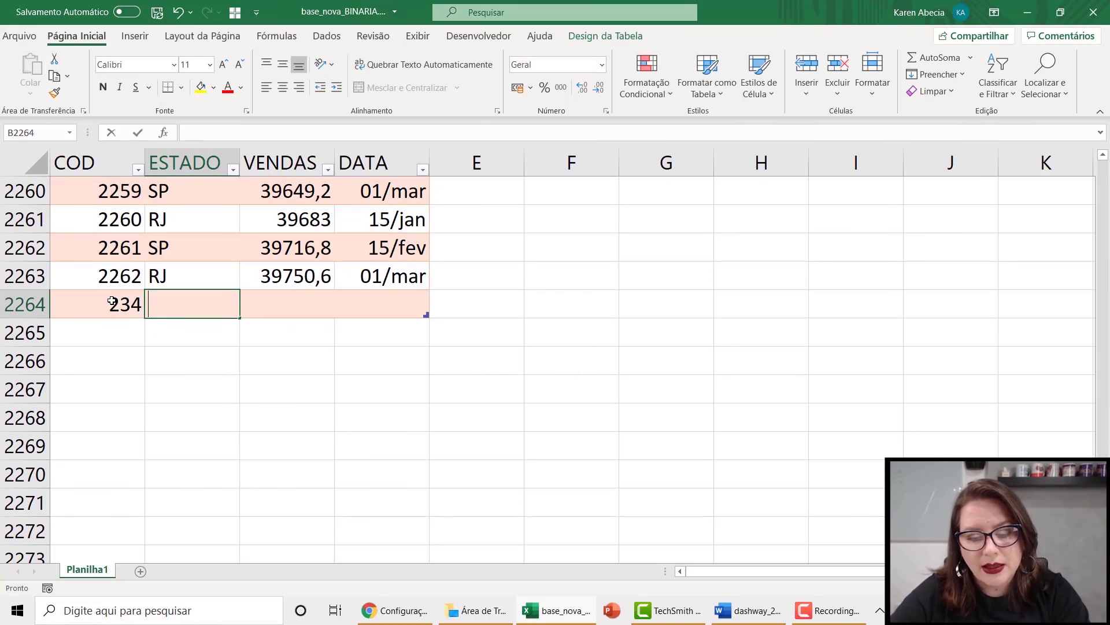
type("MG")
left_click(283, 311)
type("456")
left_click(361, 301)
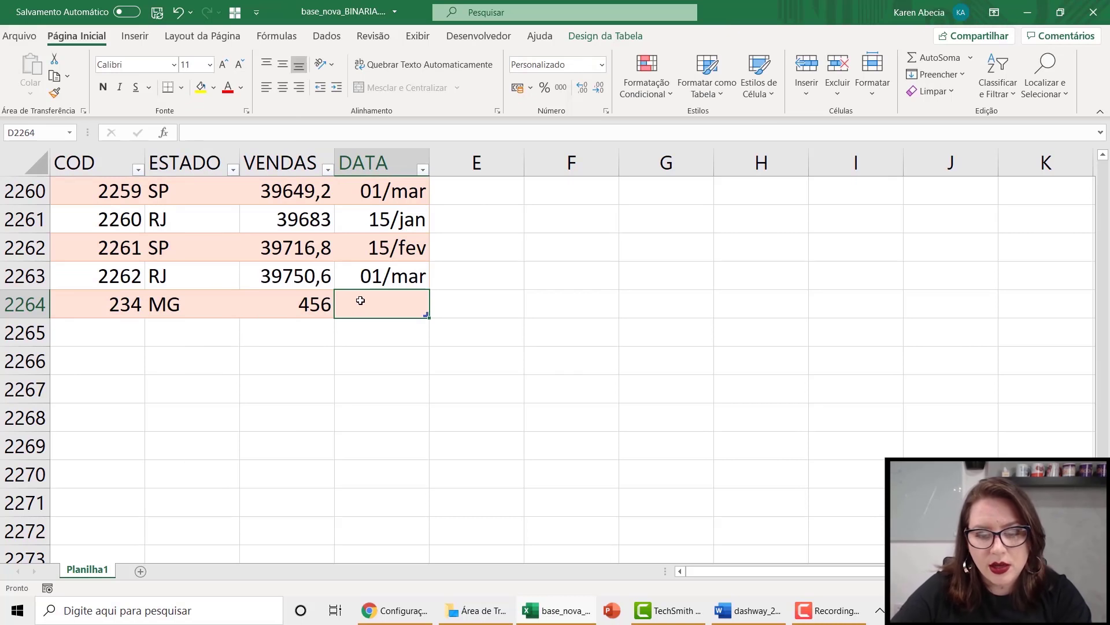
type("5/5")
key("Return")
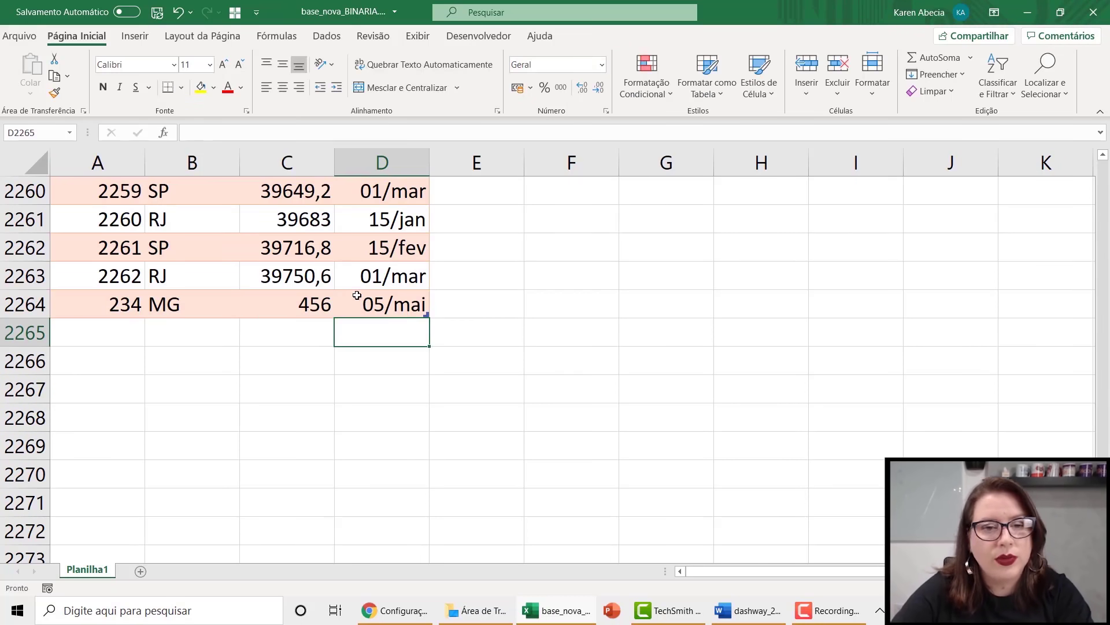
left_click(399, 303)
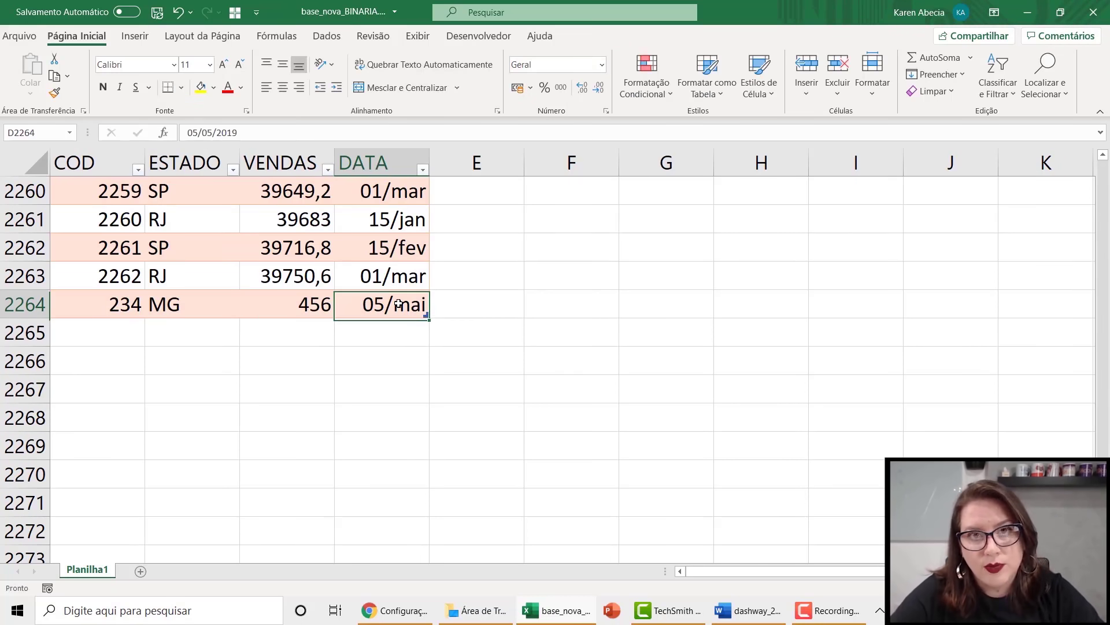
left_click(317, 230)
left_click(313, 247)
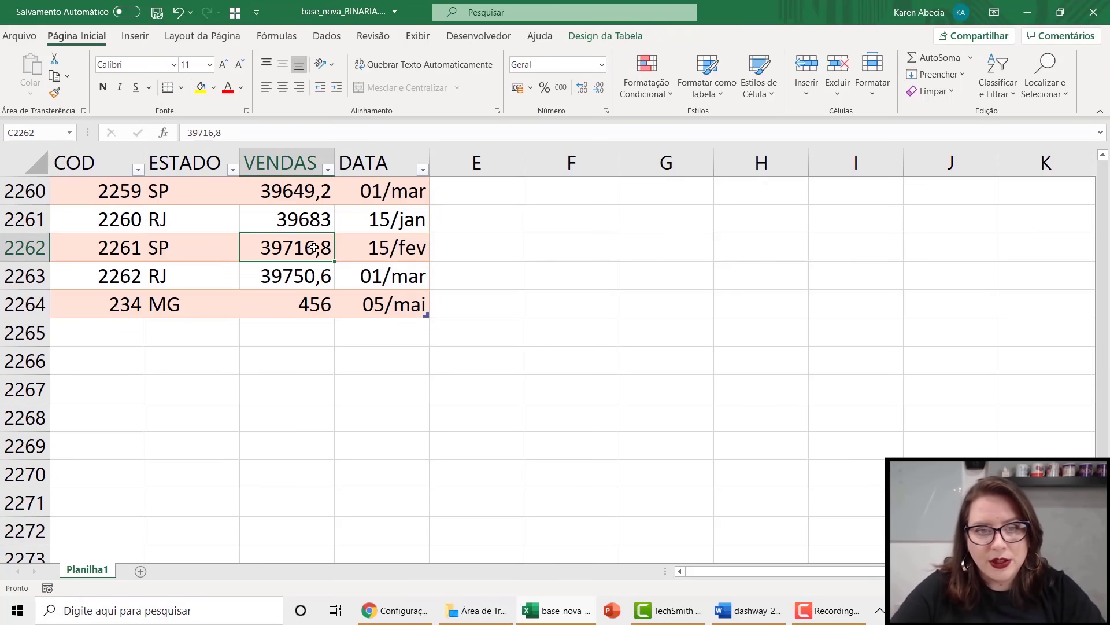
key("ctrl+Up")
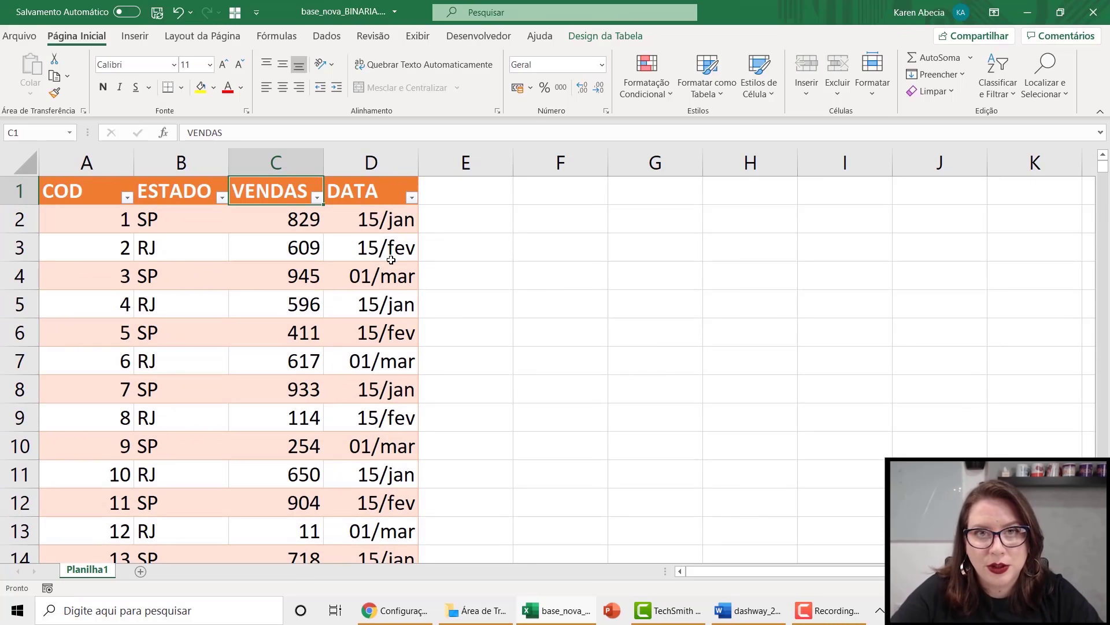
left_click(392, 259)
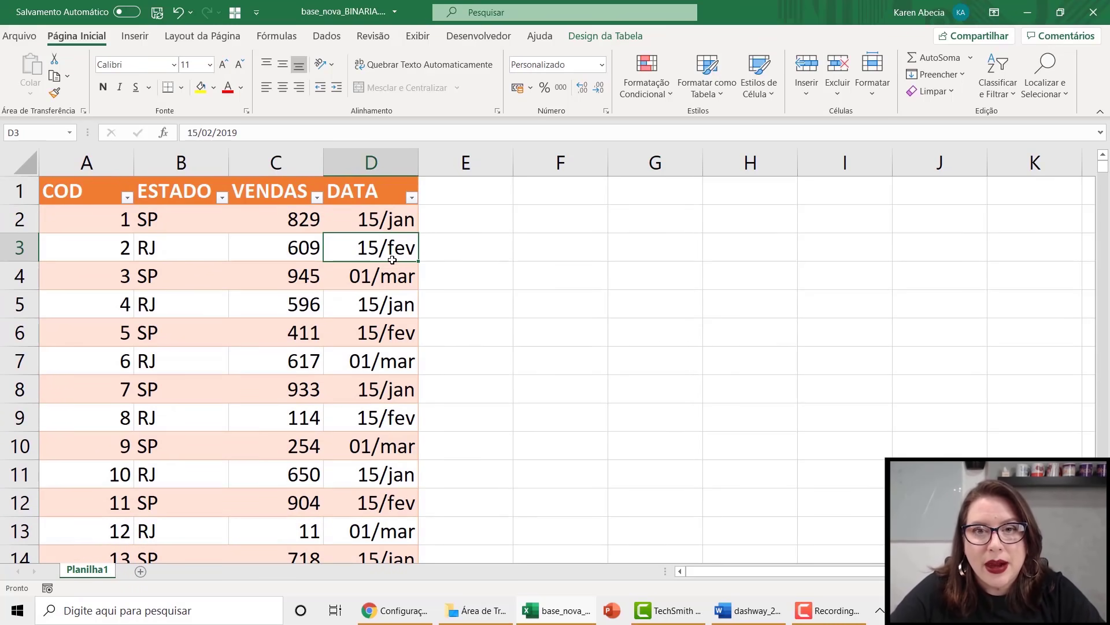
left_click_drag(388, 220, 115, 389)
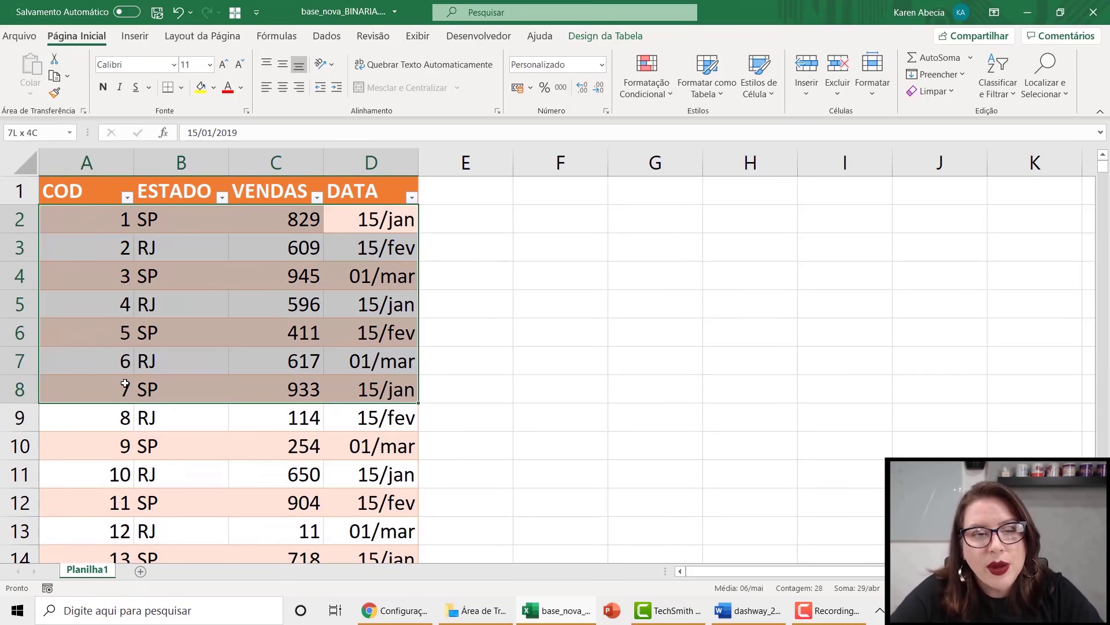
left_click(207, 356)
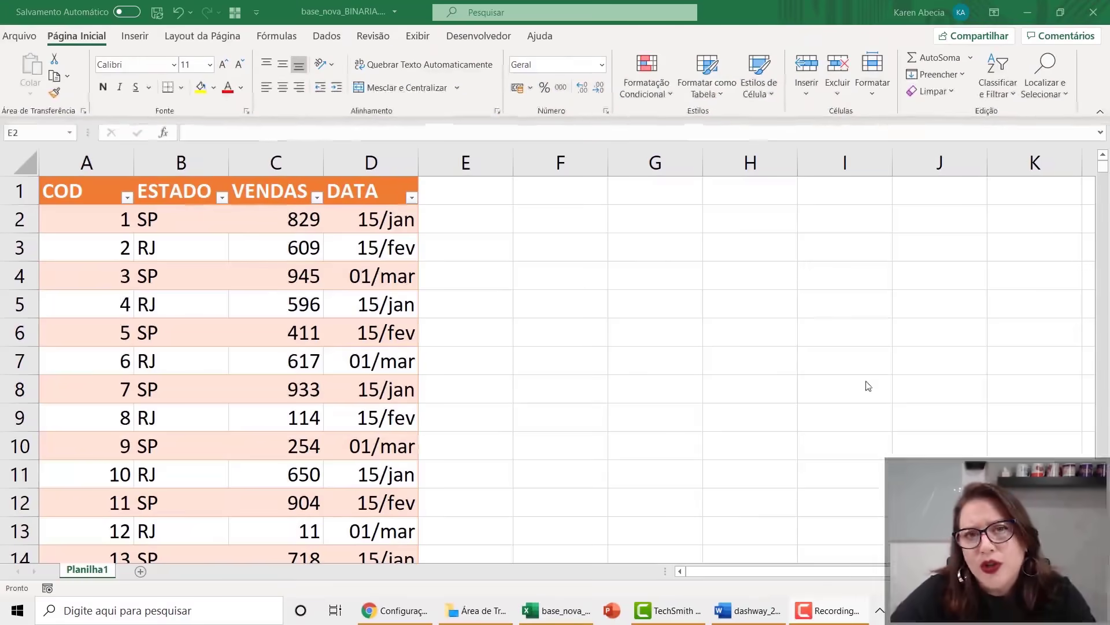
left_click(369, 249)
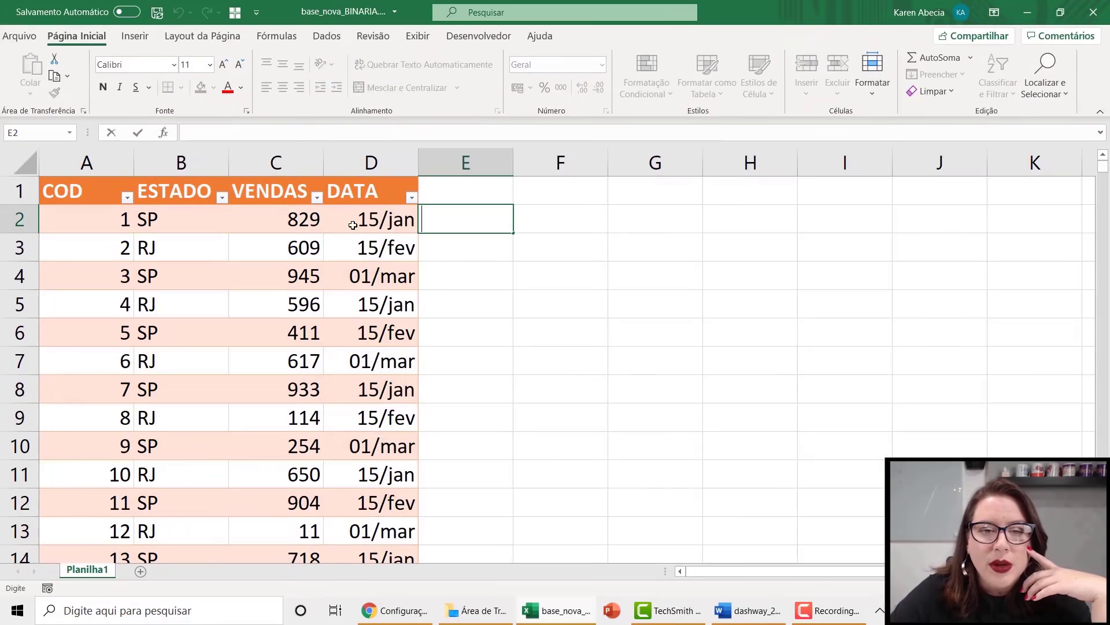
- Examine the VENDAS column's filter options and return to the empty cells beside the table
left_click(316, 197)
key("Escape")
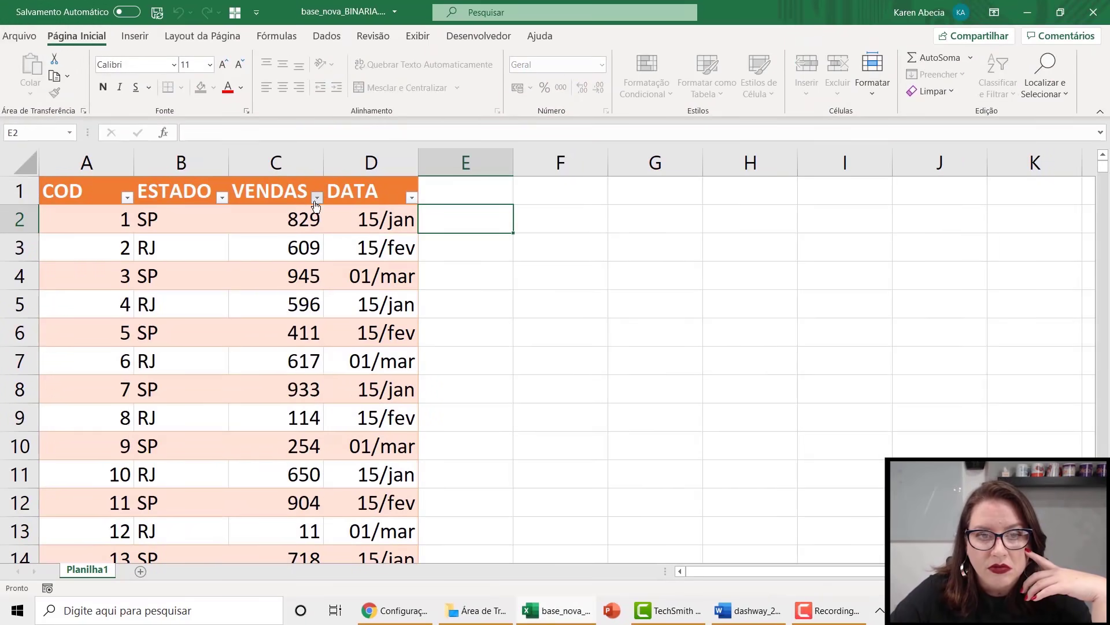
left_click(333, 222)
left_click(316, 197)
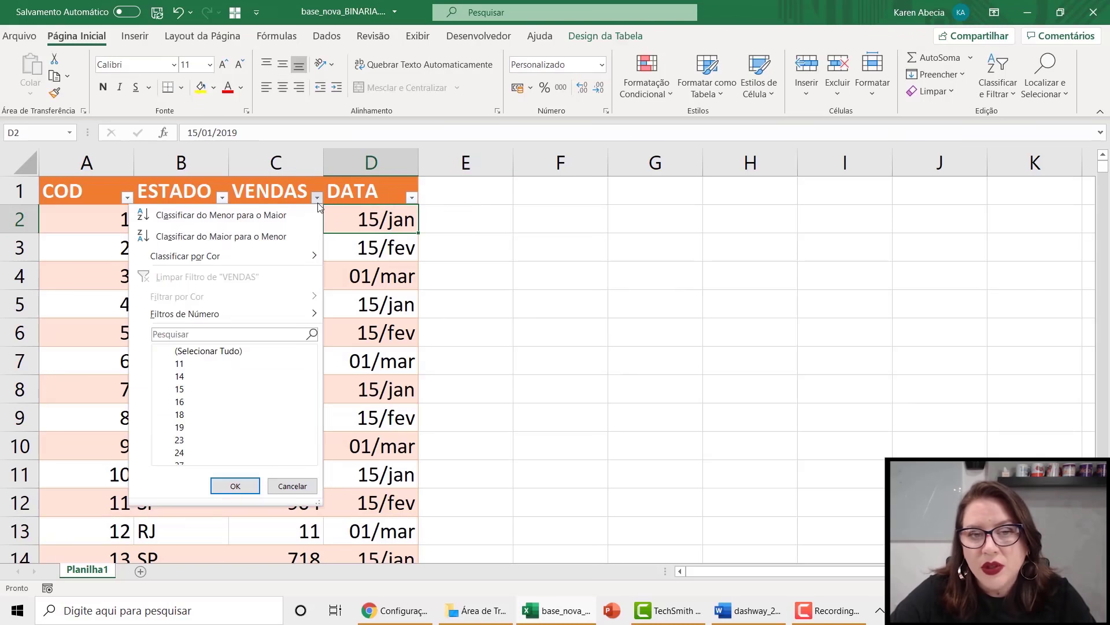
key("Escape")
left_click(347, 283)
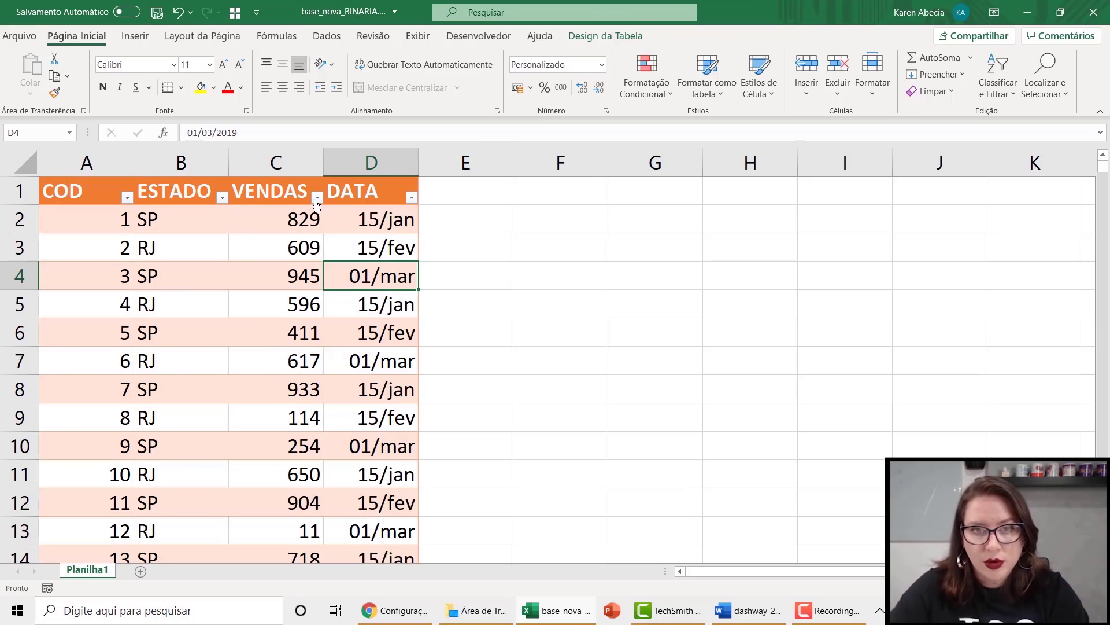
left_click(501, 243)
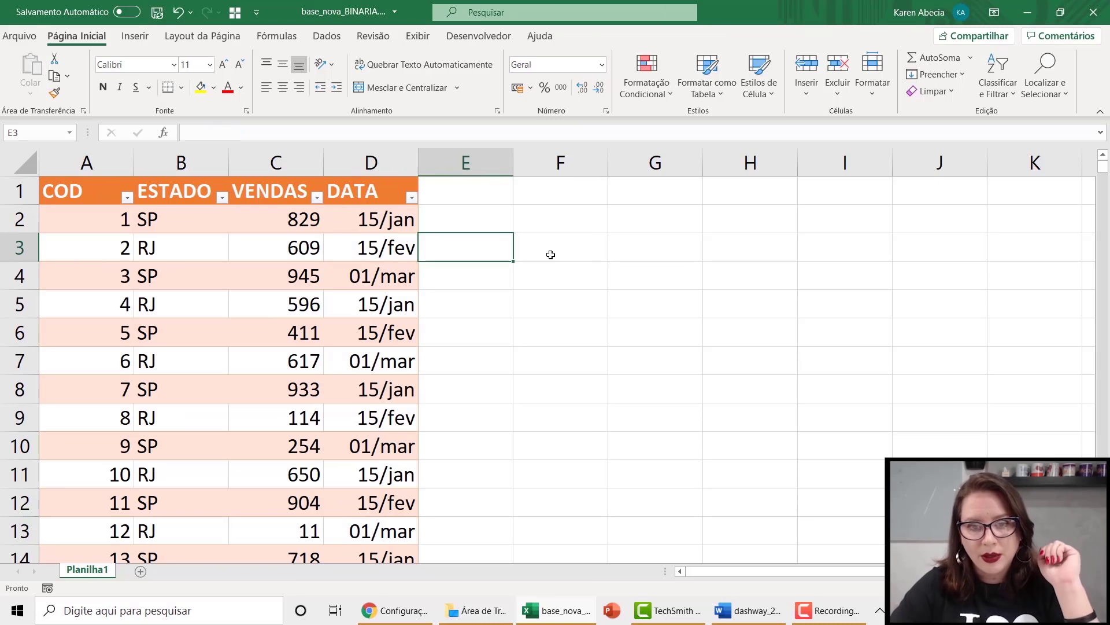
left_click(550, 254)
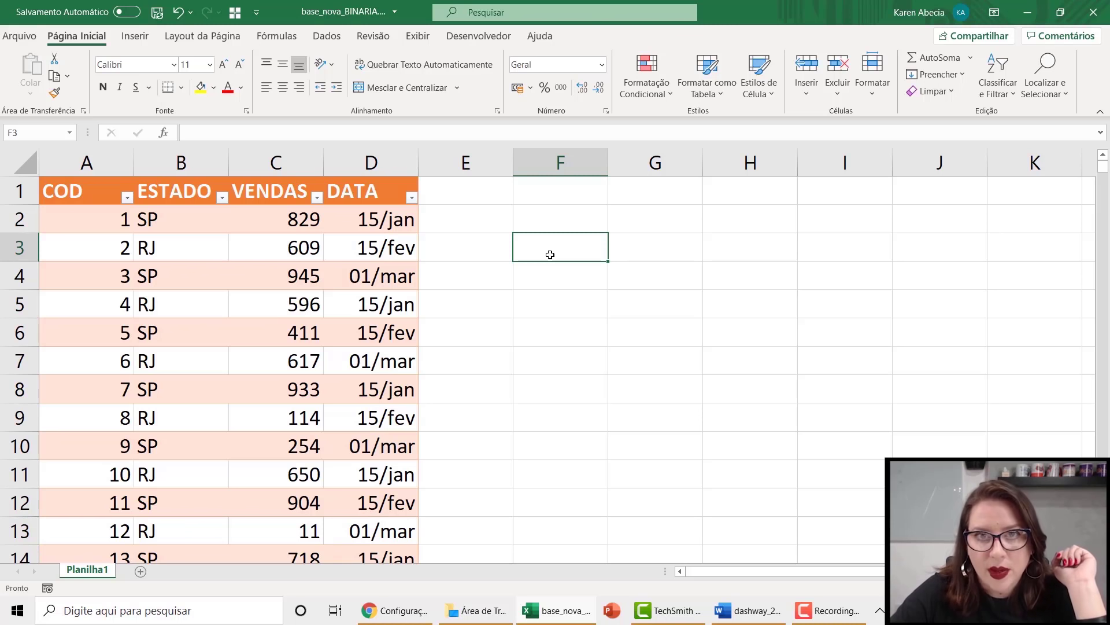
left_click(480, 242)
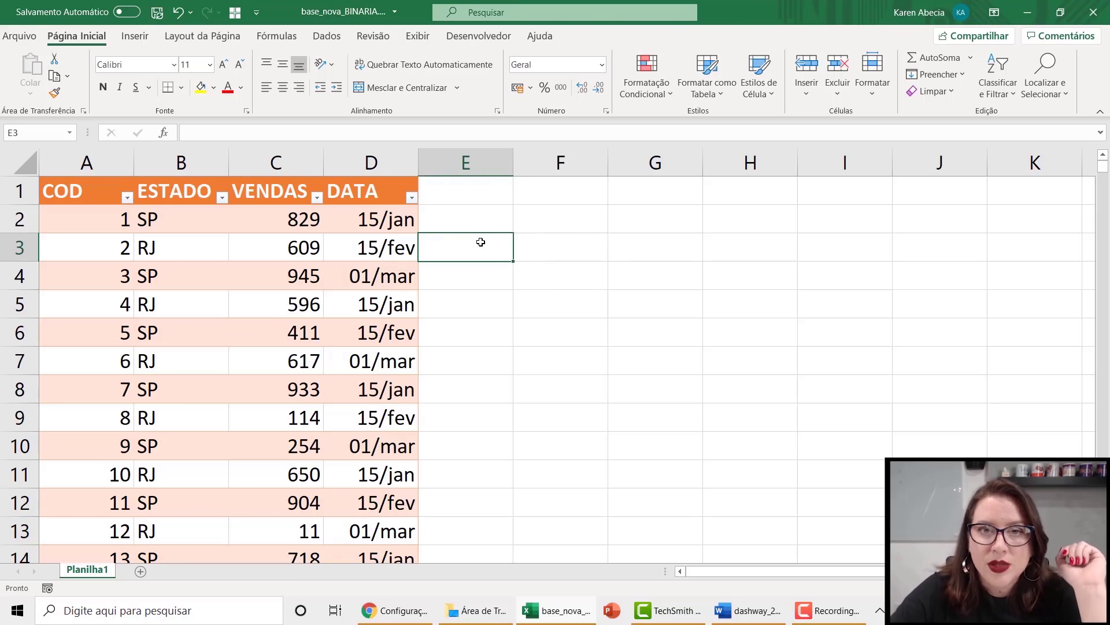
left_click(568, 252)
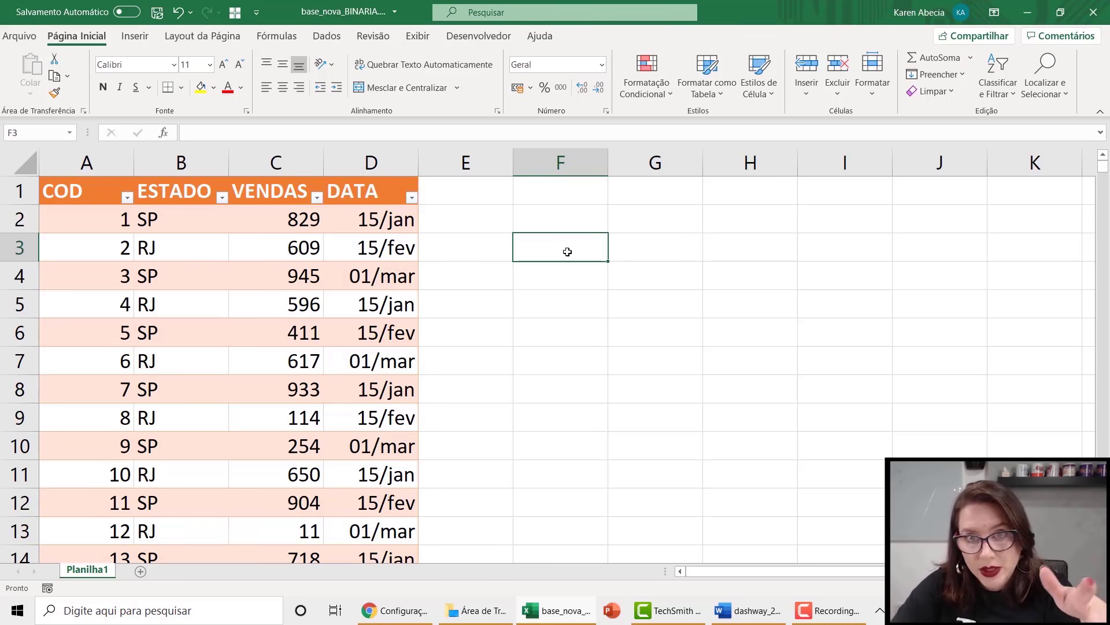
- Insert a blank row above the table's header and make it much taller to leave room above the data
left_click(20, 192)
right_click(20, 192)
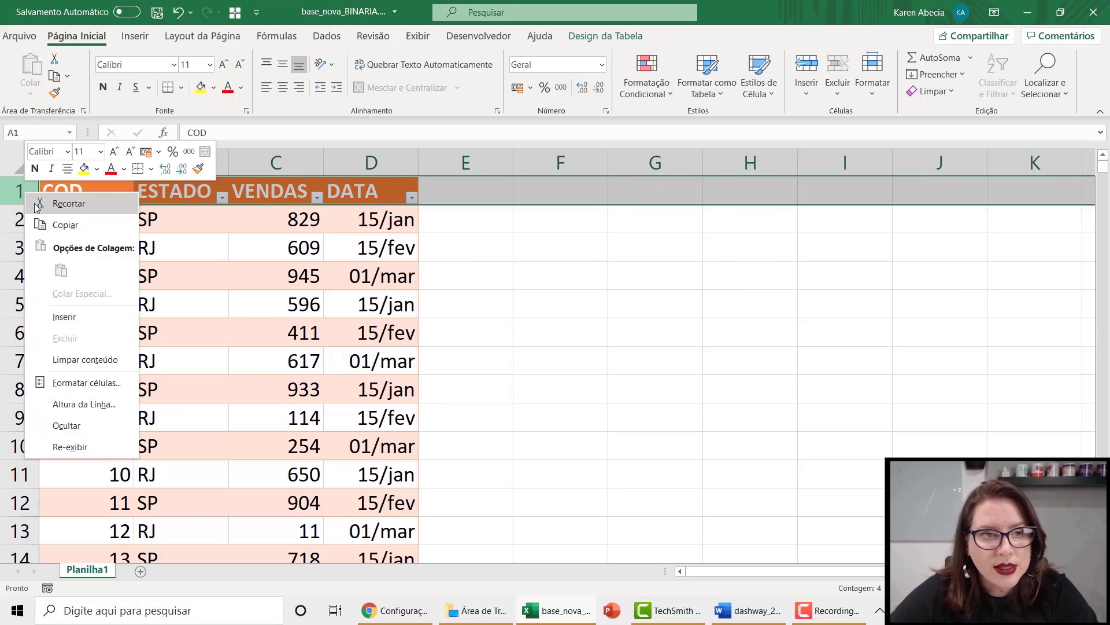
left_click(75, 316)
left_click(82, 276)
left_click_drag(20, 205, 21, 362)
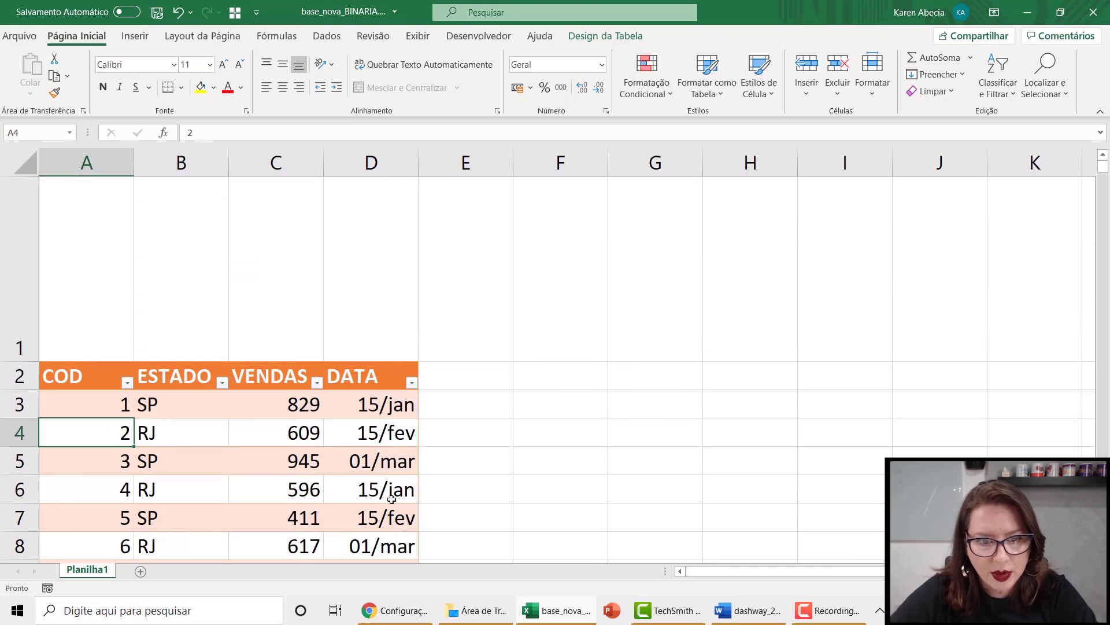
- Insert a slicer for the table's ESTADO column
left_click(392, 489)
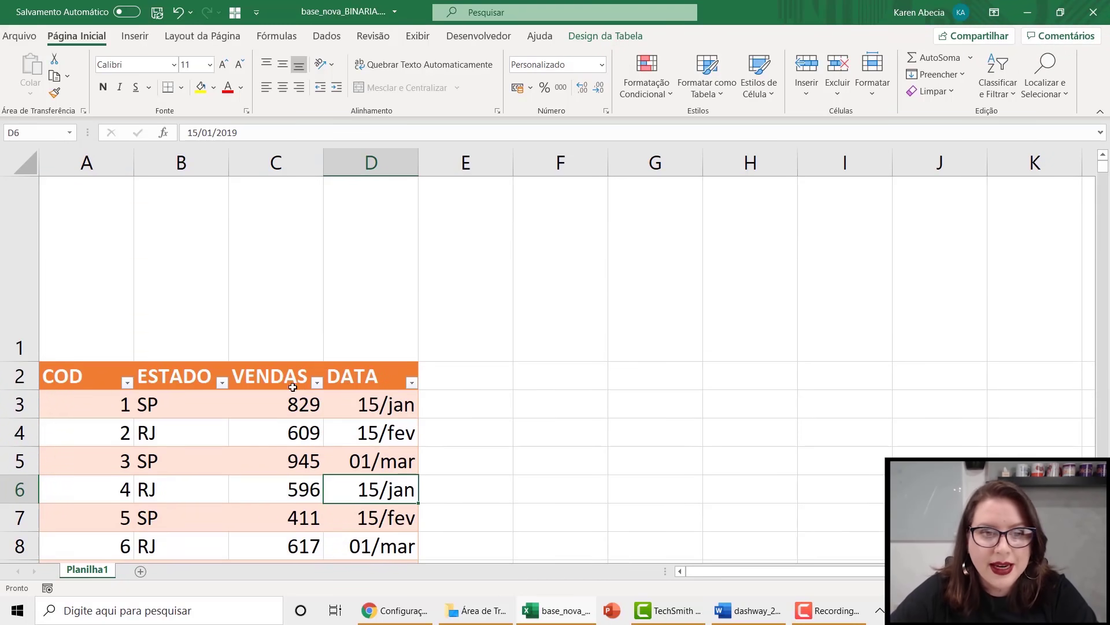
left_click(264, 435)
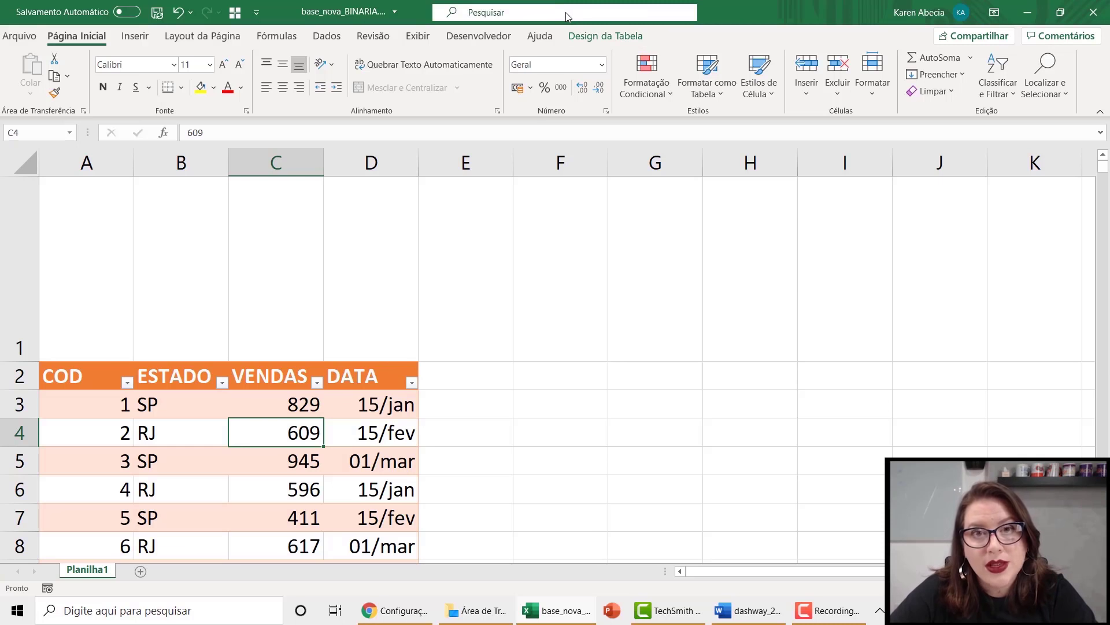
left_click(293, 485)
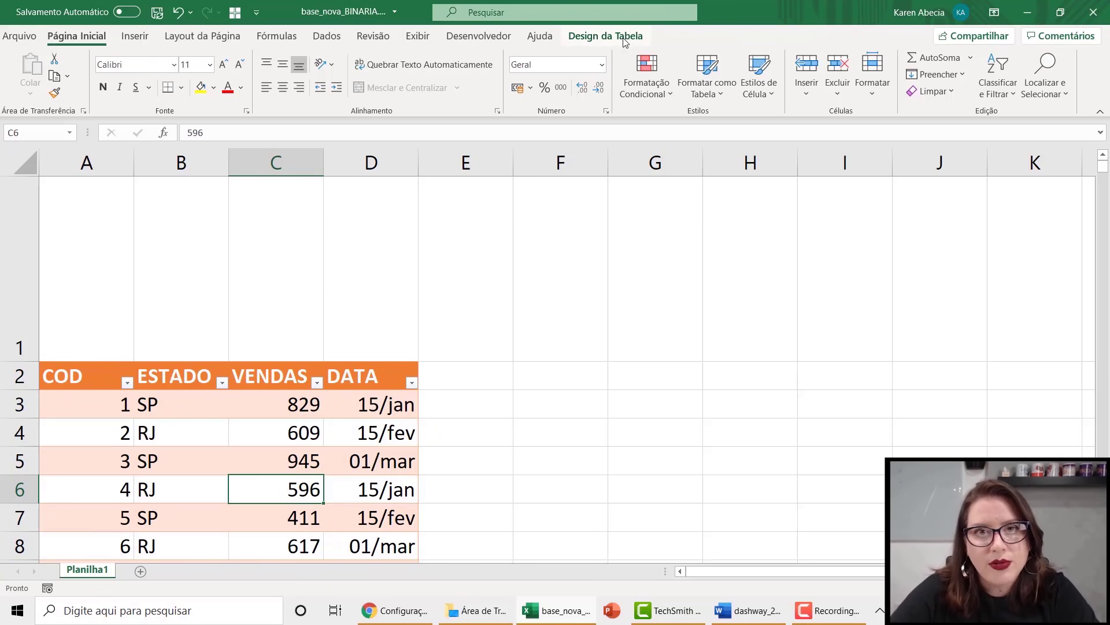
left_click(366, 431)
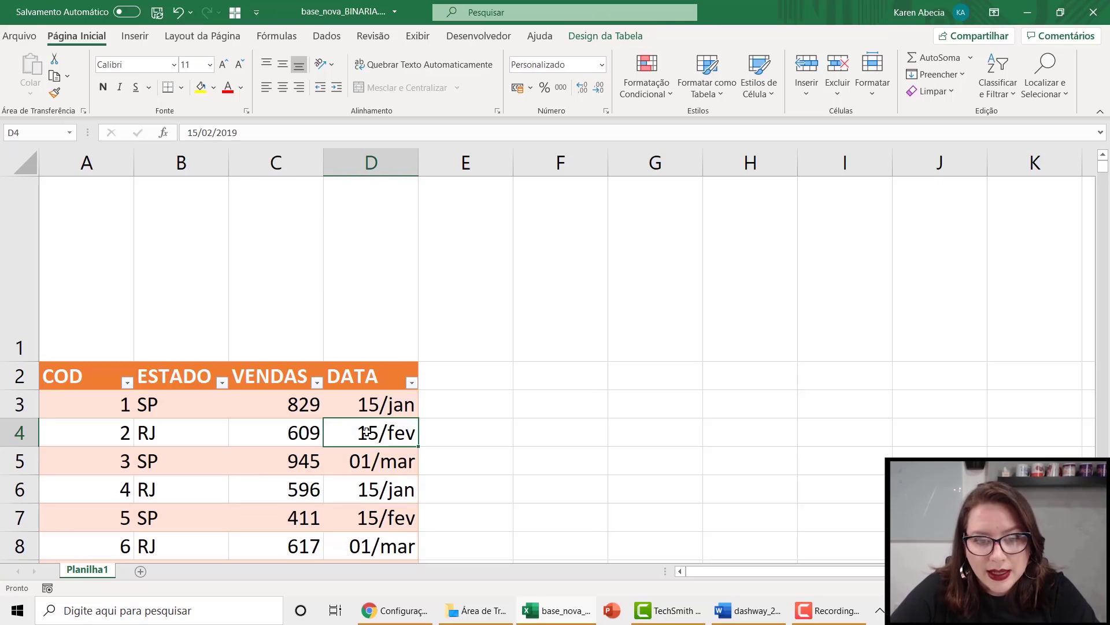
left_click(600, 38)
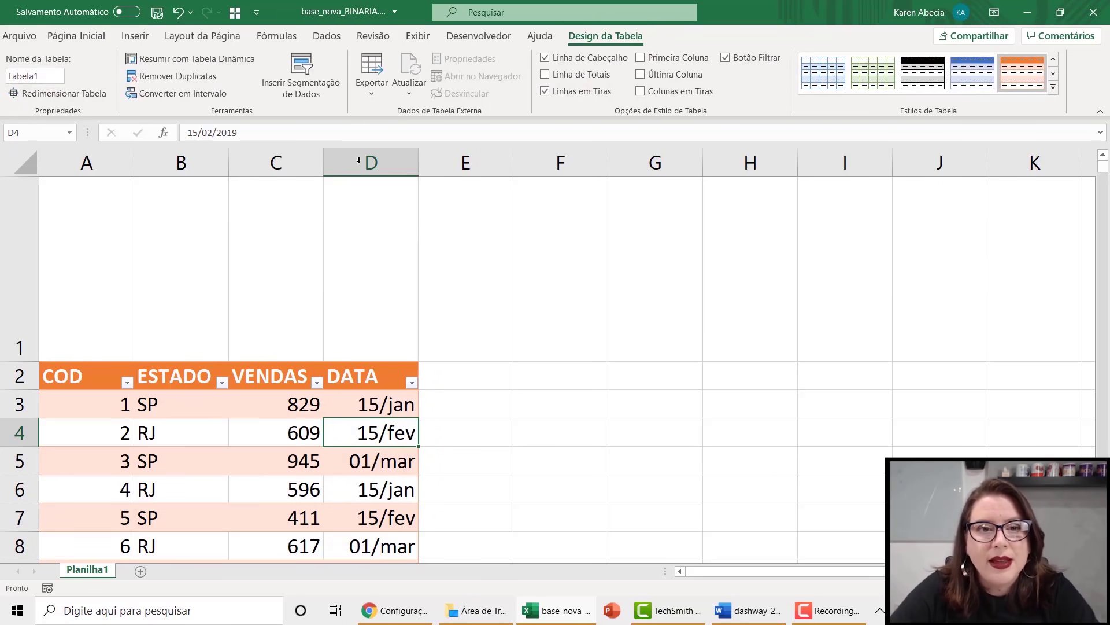
left_click(281, 88)
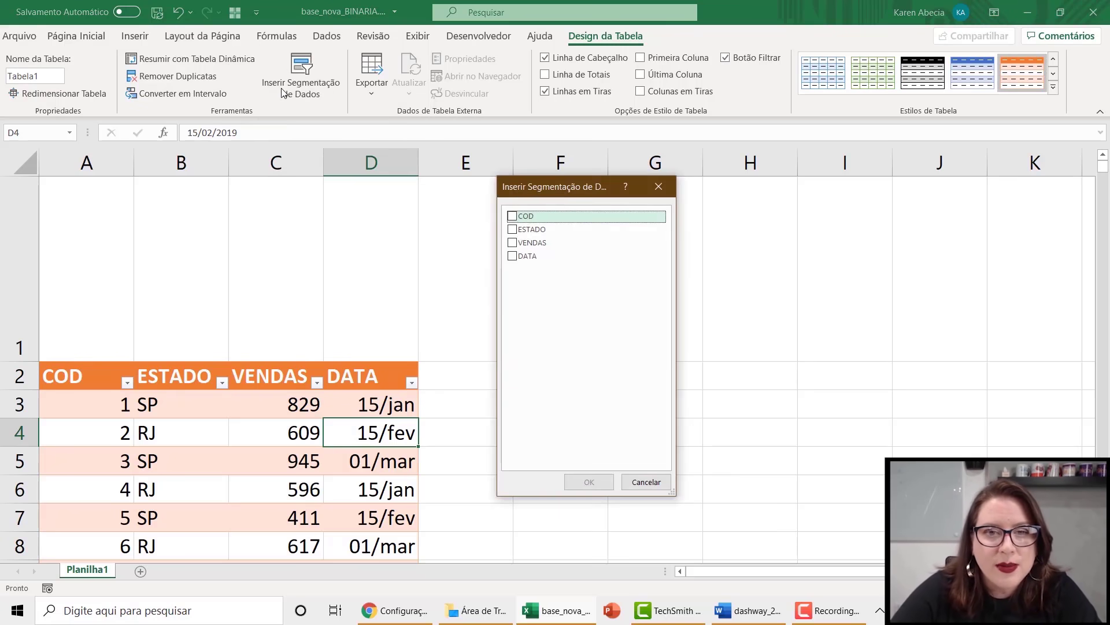
left_click_drag(519, 180, 442, 151)
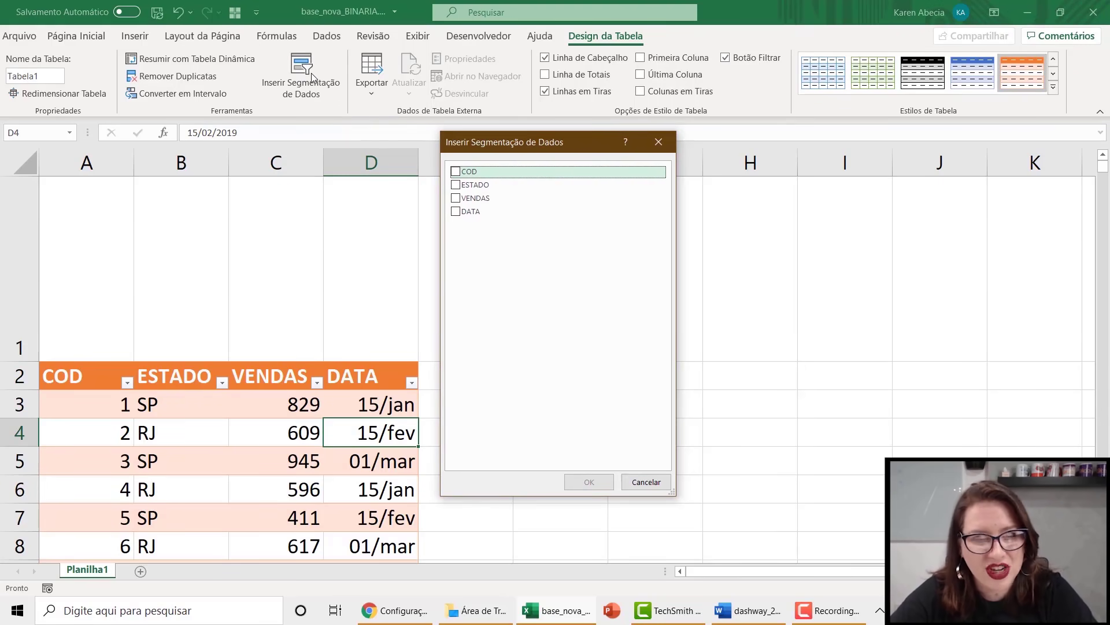
left_click(457, 185)
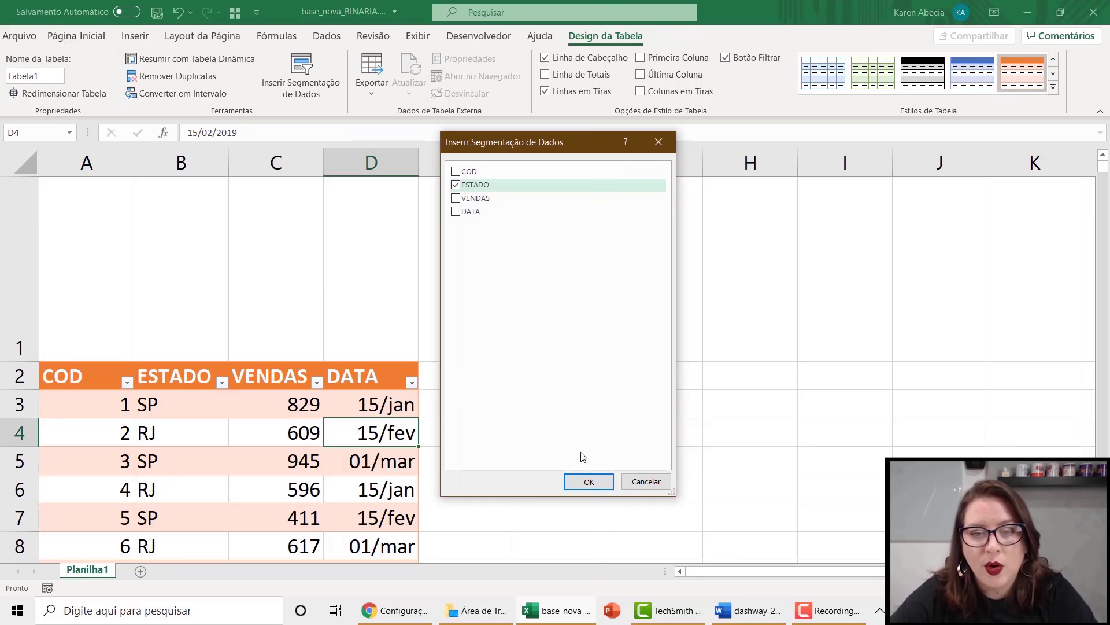
left_click(590, 483)
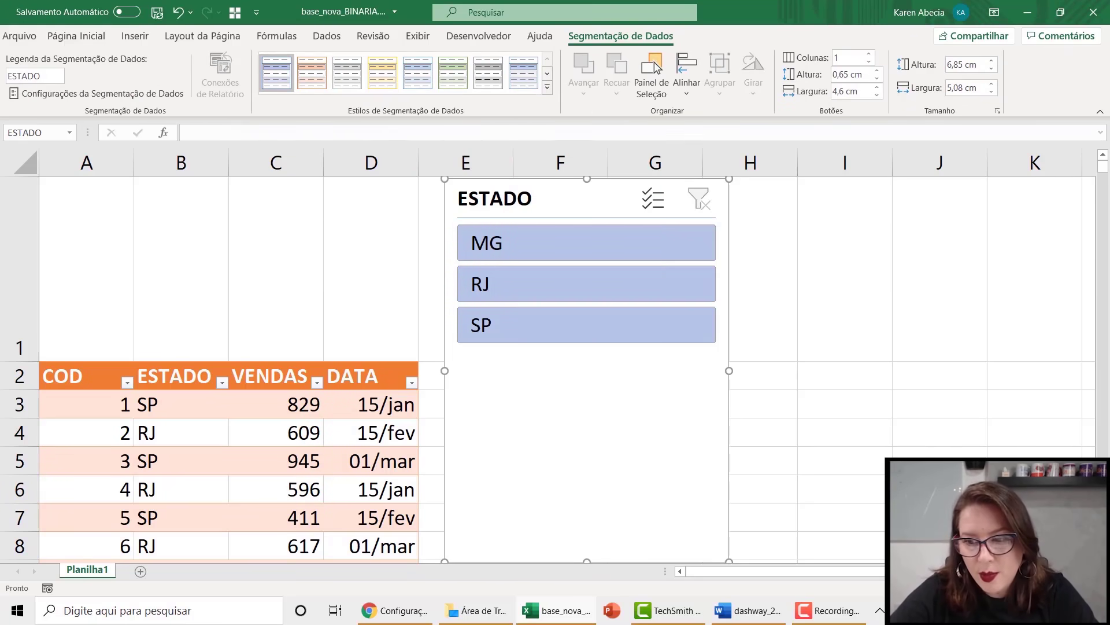
- Shrink the ESTADO slicer to about 3.11 cm high by 3.33 cm wide and place it in row 1 above the table
scroll(528, 349, "down", 8)
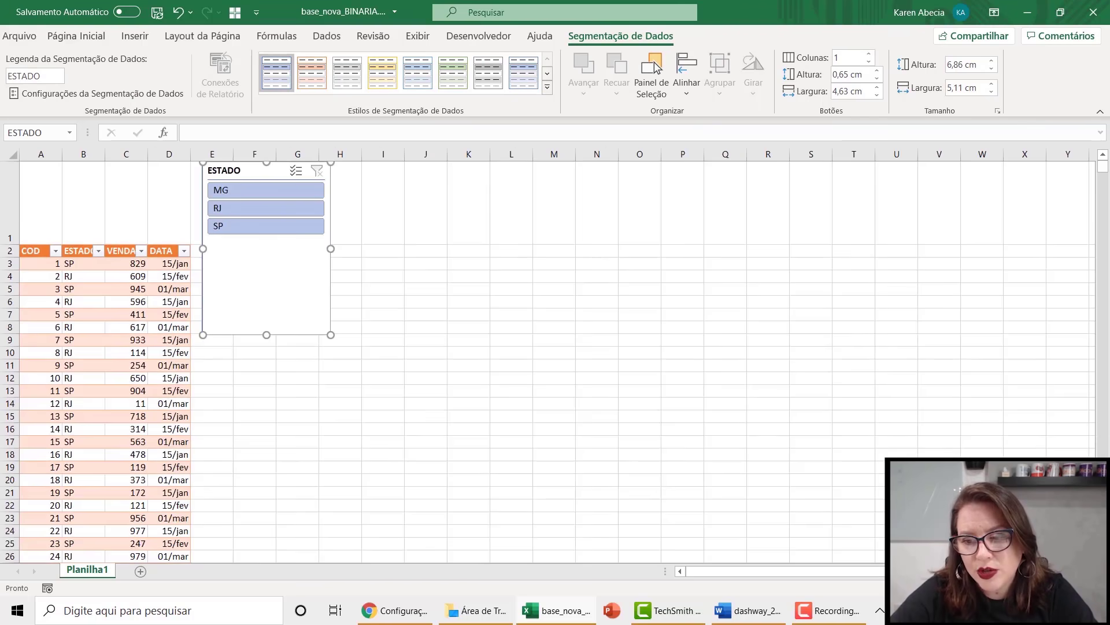
left_click_drag(243, 273, 336, 329)
left_click_drag(400, 356, 131, 231)
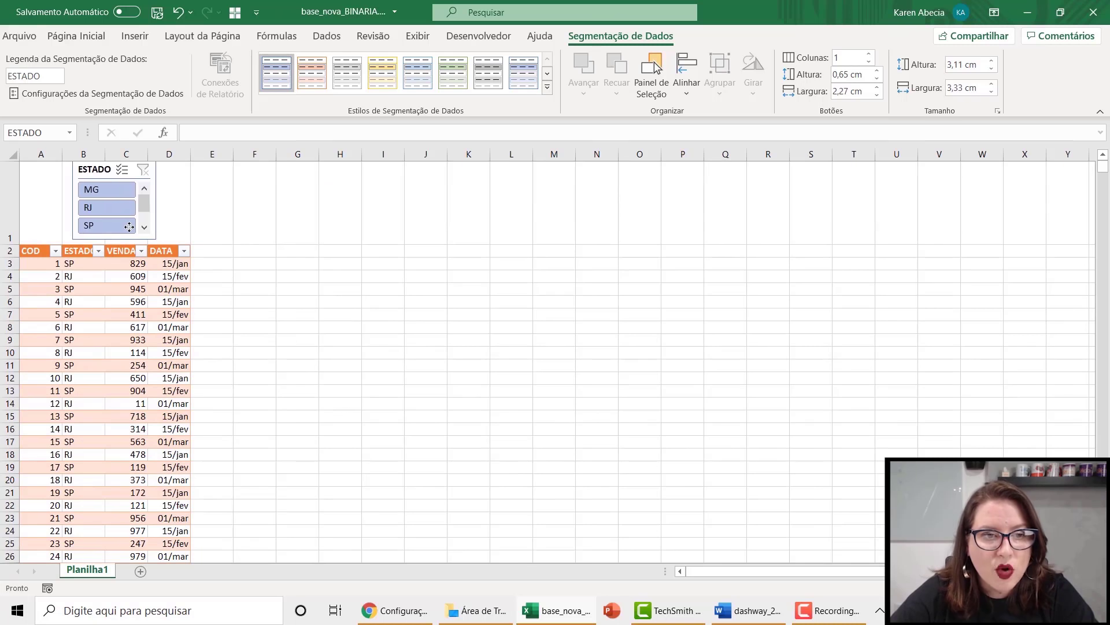
left_click(218, 194)
- Filter the table by MG, RJ and SP in turn using the ESTADO slicer, and clear the filter
left_click(102, 192)
left_click(114, 212)
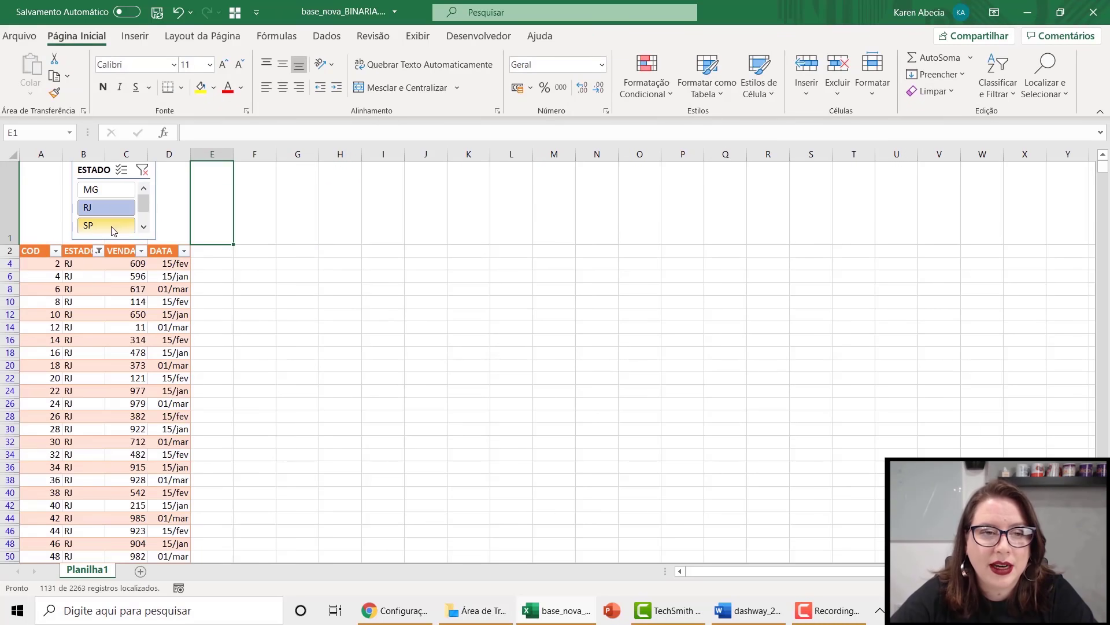
left_click(109, 189)
left_click(113, 206)
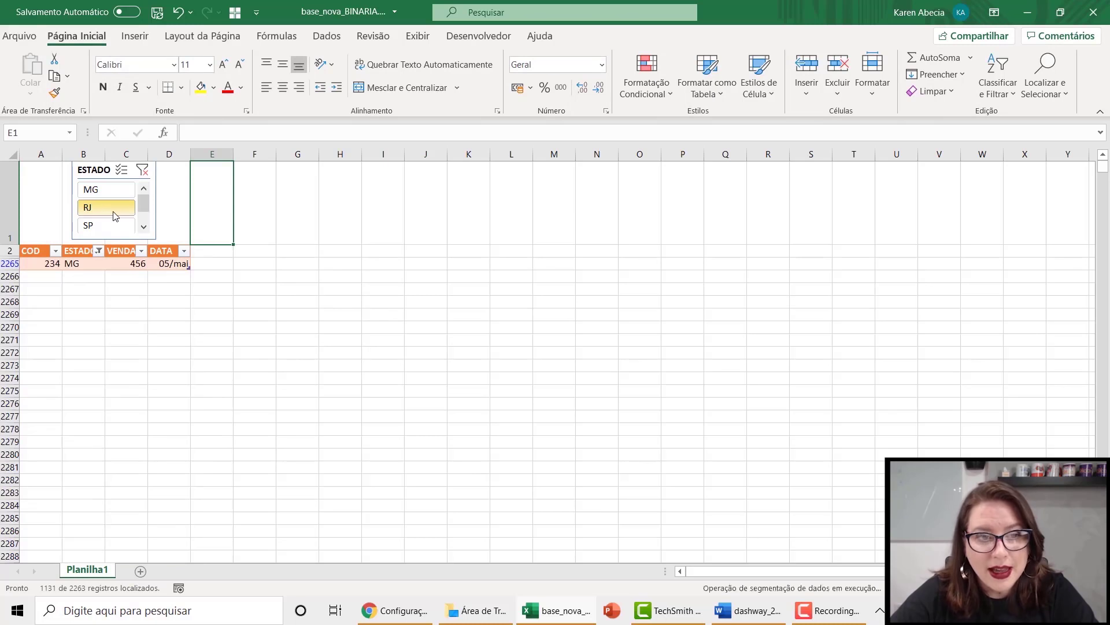
left_click(116, 227)
left_click(117, 212)
left_click(106, 189)
left_click(107, 206)
left_click(115, 226)
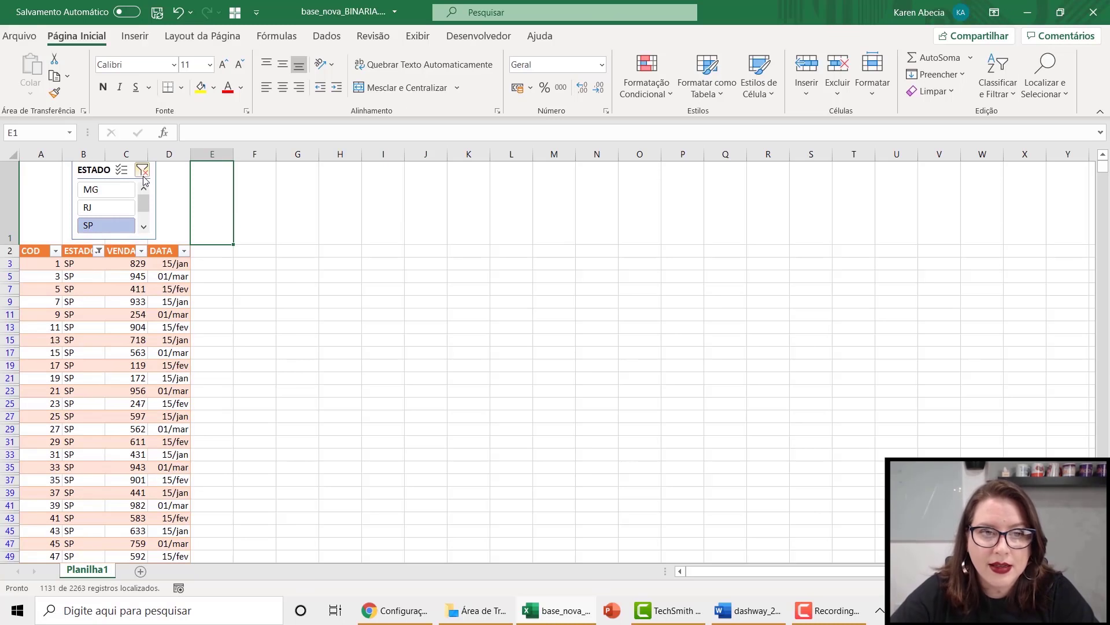
left_click(142, 172)
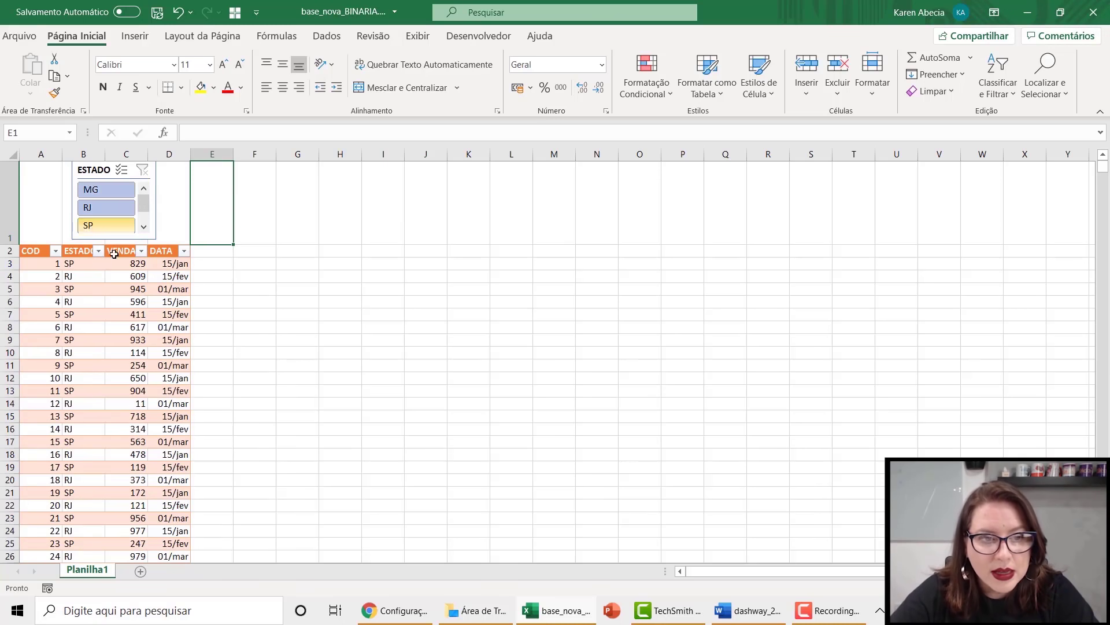
- Change ESTADO to SC for the records with COD 4 and fill it down through COD 15
left_click(88, 303)
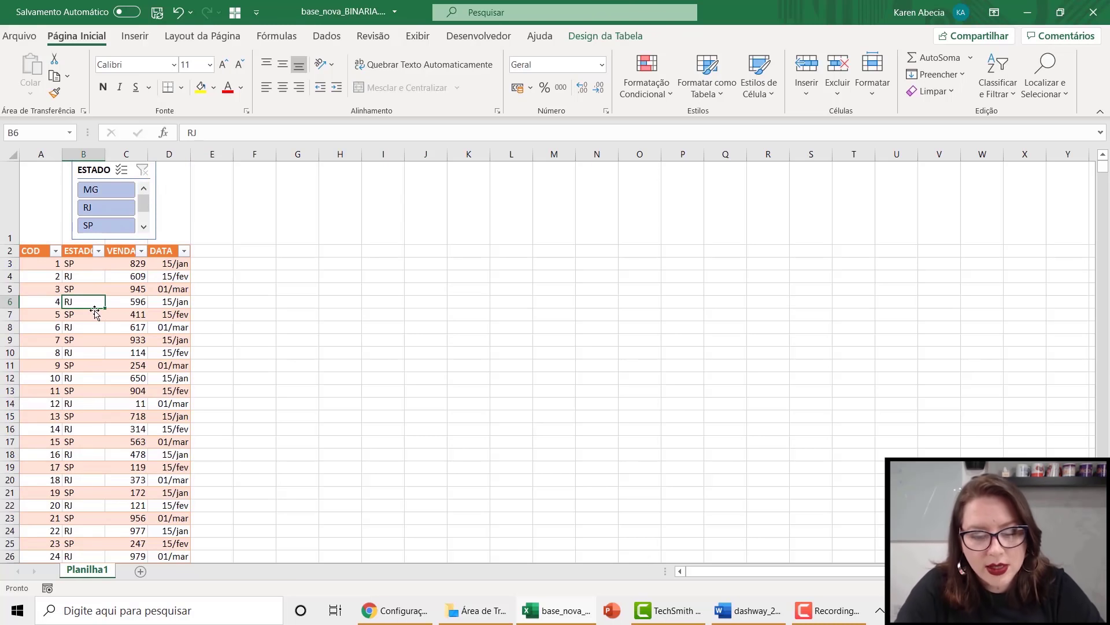
type("SC")
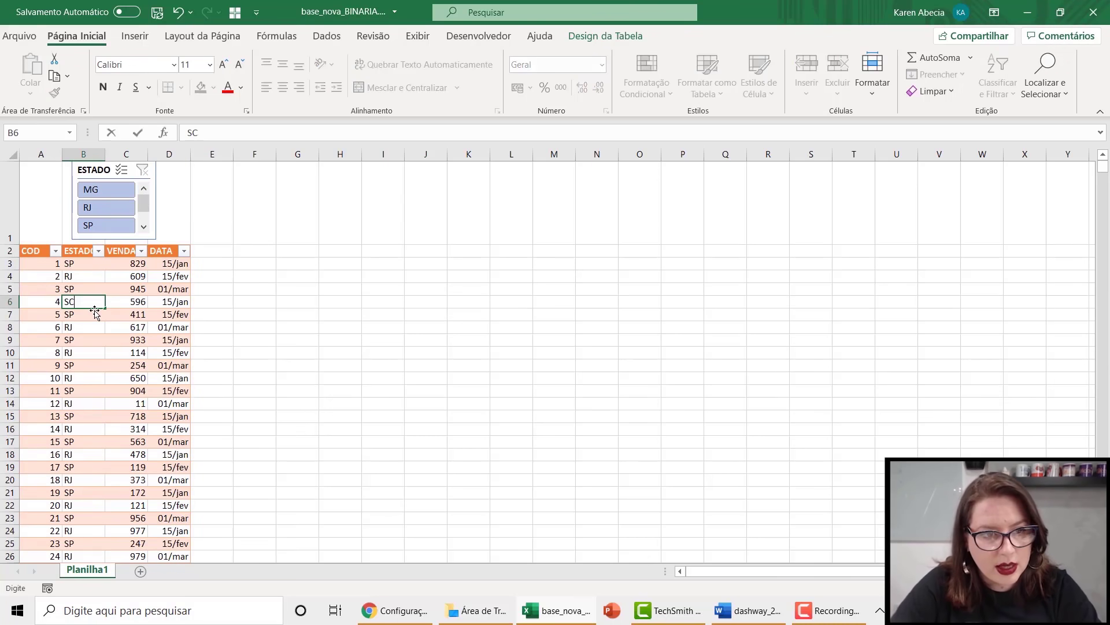
key("Return")
left_click(87, 302)
left_click_drag(104, 308, 100, 444)
- Filter the table by SC and SP alternately using the ESTADO slicer, finishing on SP
scroll(119, 220, "down", 2)
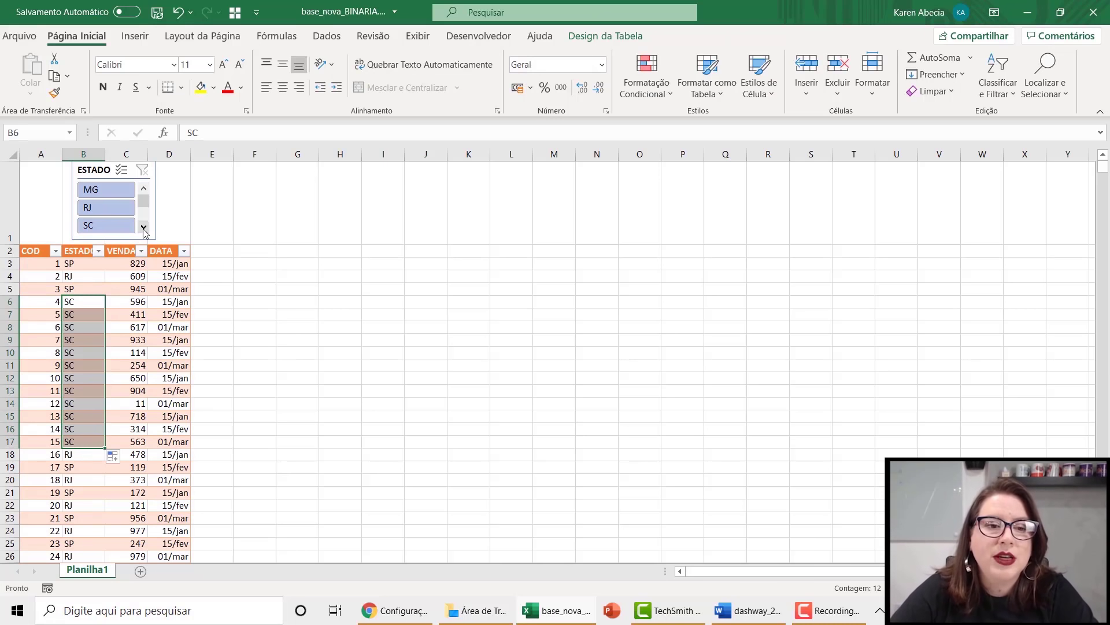
left_click(108, 190)
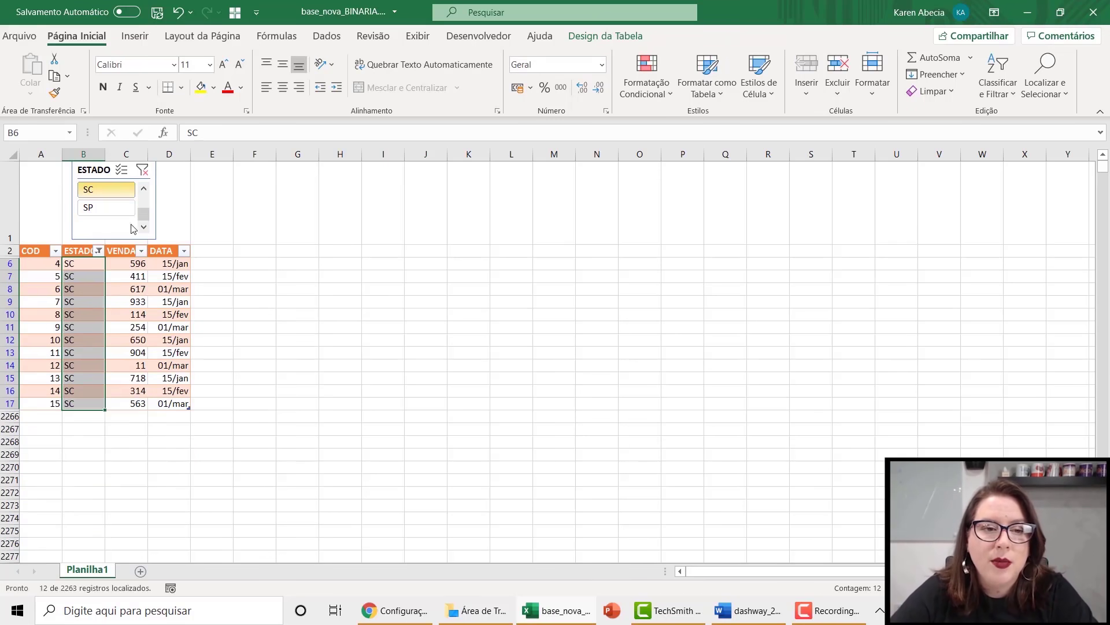
left_click(118, 208)
left_click(112, 190)
left_click(102, 212)
- Make row 1 taller and reposition the ESTADO slicer so it fits fully inside the row above the table
left_click_drag(10, 244, 10, 282)
left_click_drag(92, 174, 59, 194)
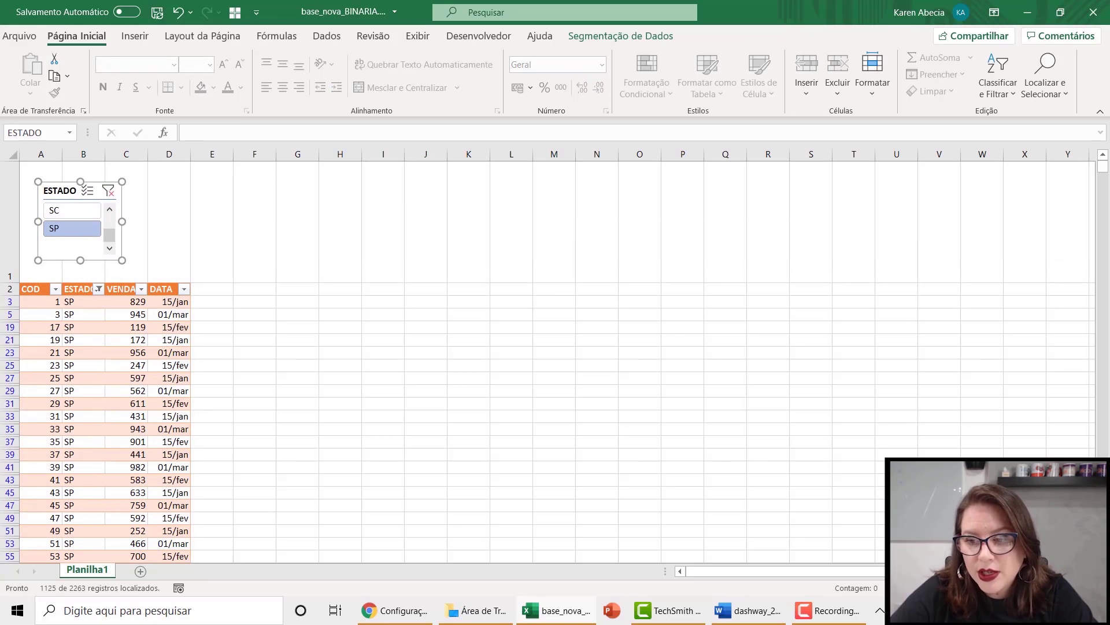
scroll(640, 463, "up", 5)
left_click(513, 441)
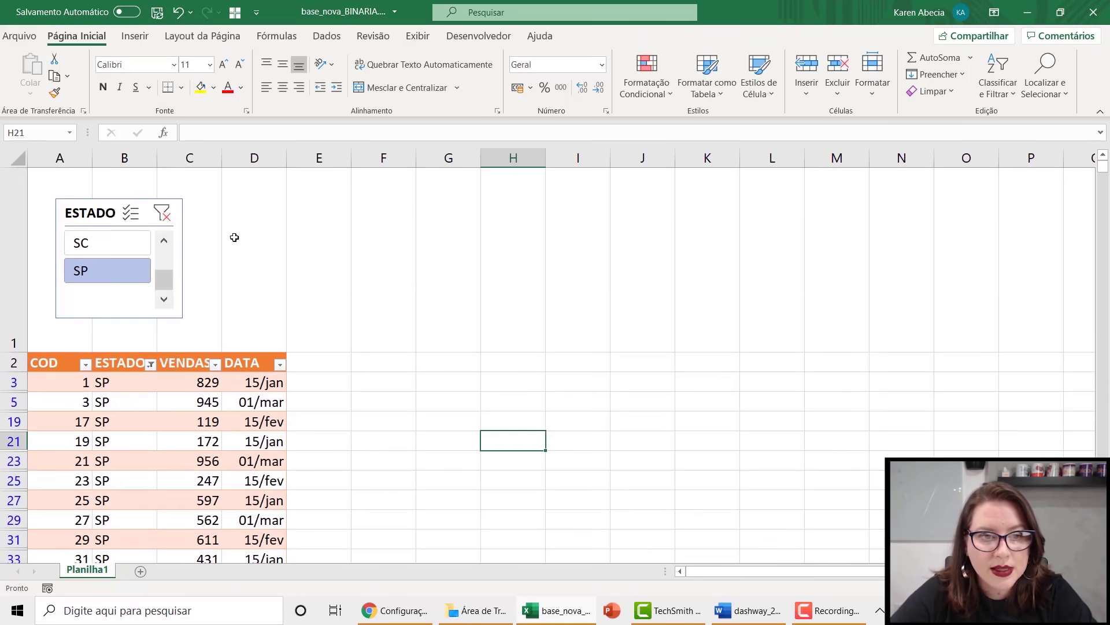
- Clear the ESTADO slicer's filter and apply the dark (Escura) orange slicer style to match the table
left_click(162, 215)
left_click_drag(95, 217, 92, 217)
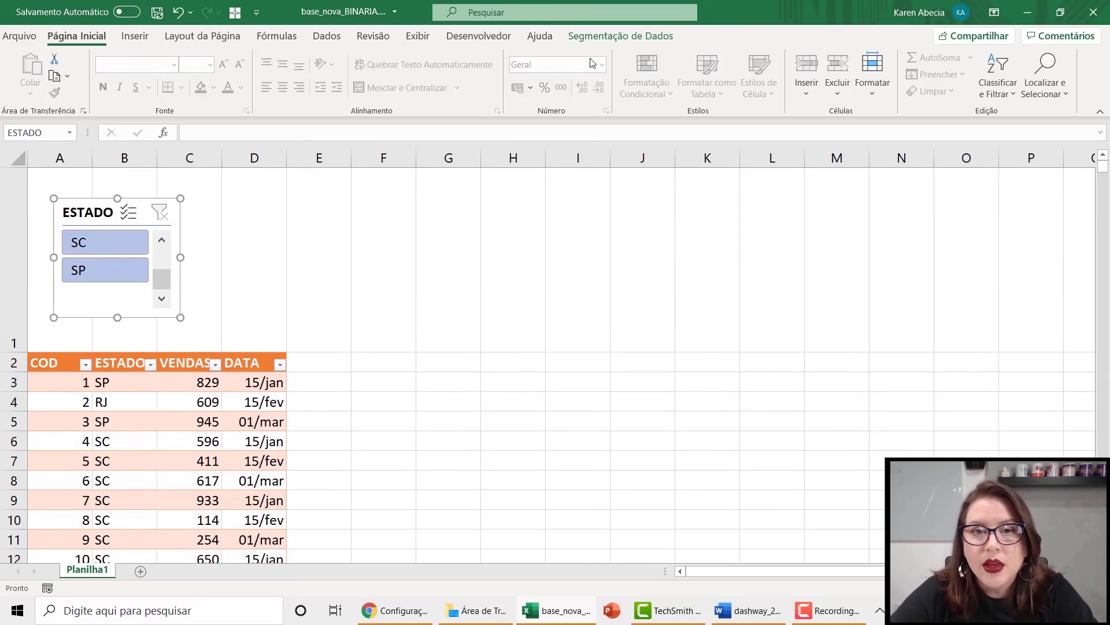
left_click(608, 37)
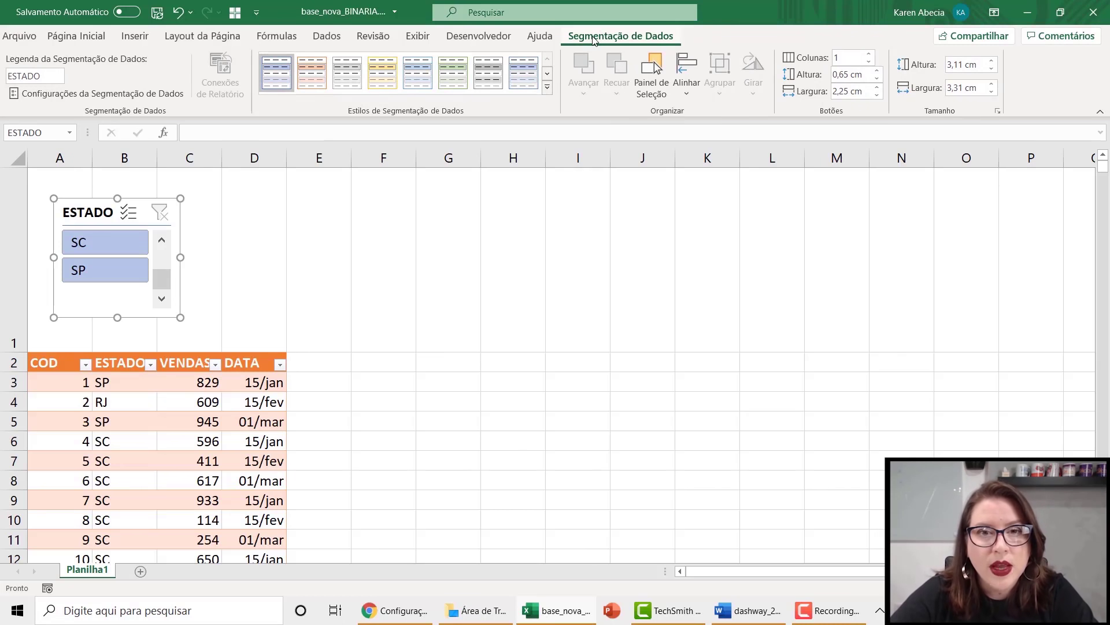
left_click(546, 88)
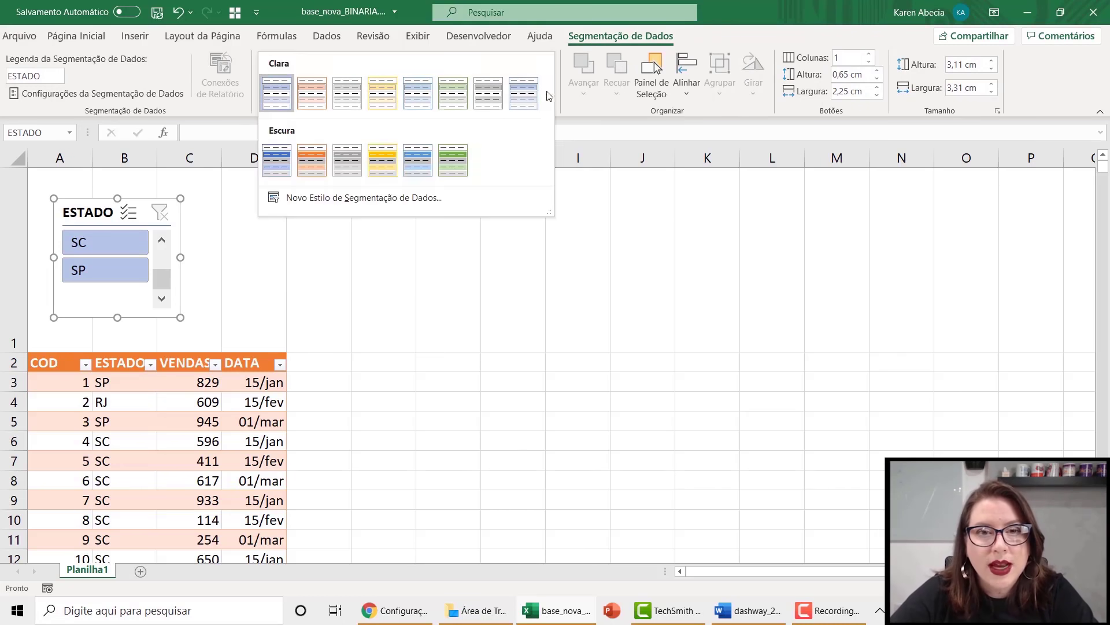
left_click(312, 164)
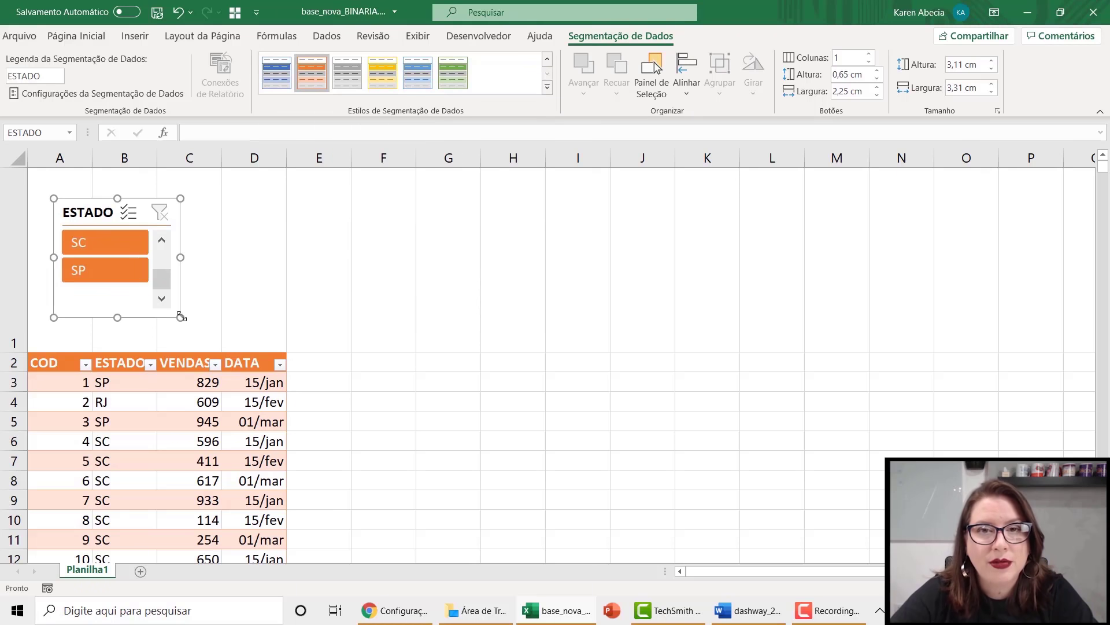
- Test the restyled slicer by switching between SP and SC, leaving the table filtered by SP
left_click(113, 270)
left_click(107, 242)
left_click(110, 271)
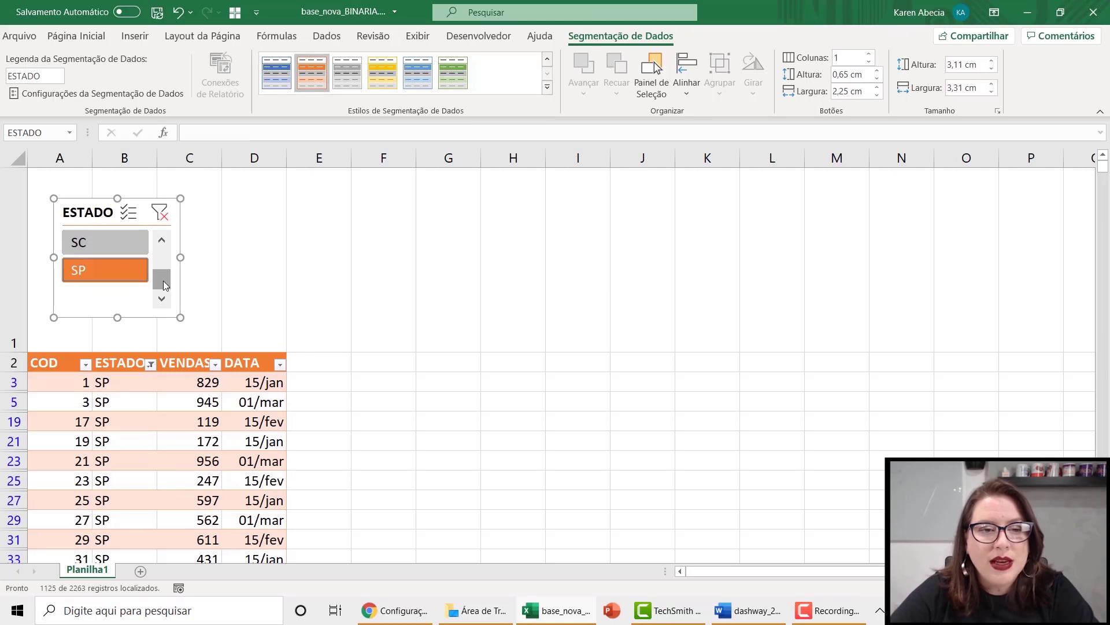
- Enlarge the ESTADO slicer to about 4,43 cm tall so all four states fit without scrolling
left_click_drag(164, 283, 165, 257)
left_click_drag(121, 181, 119, 174)
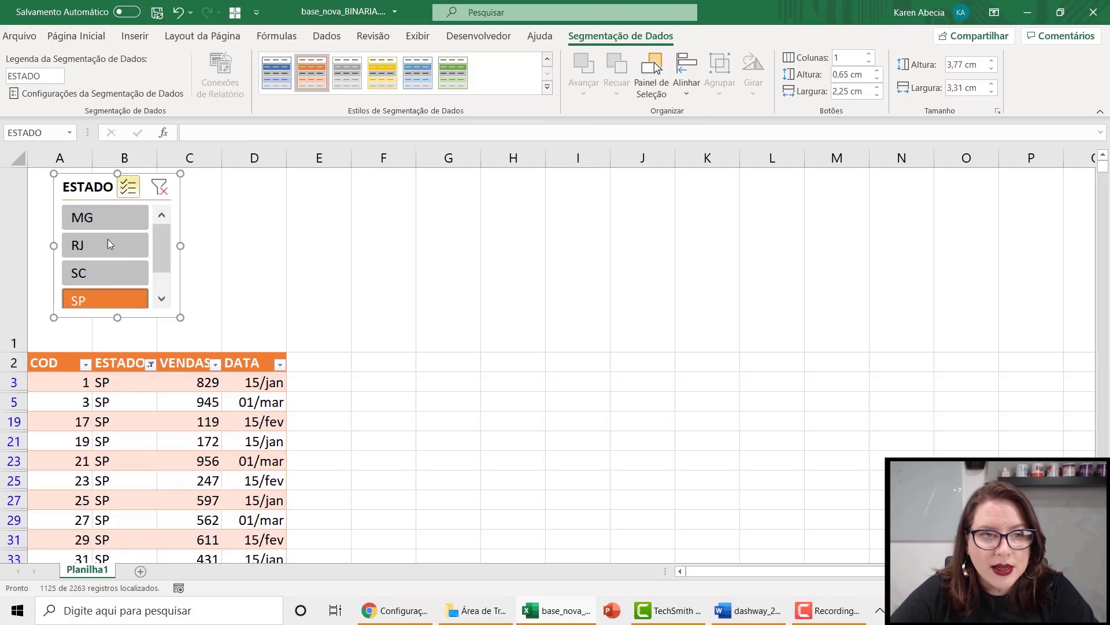
left_click_drag(118, 318, 118, 342)
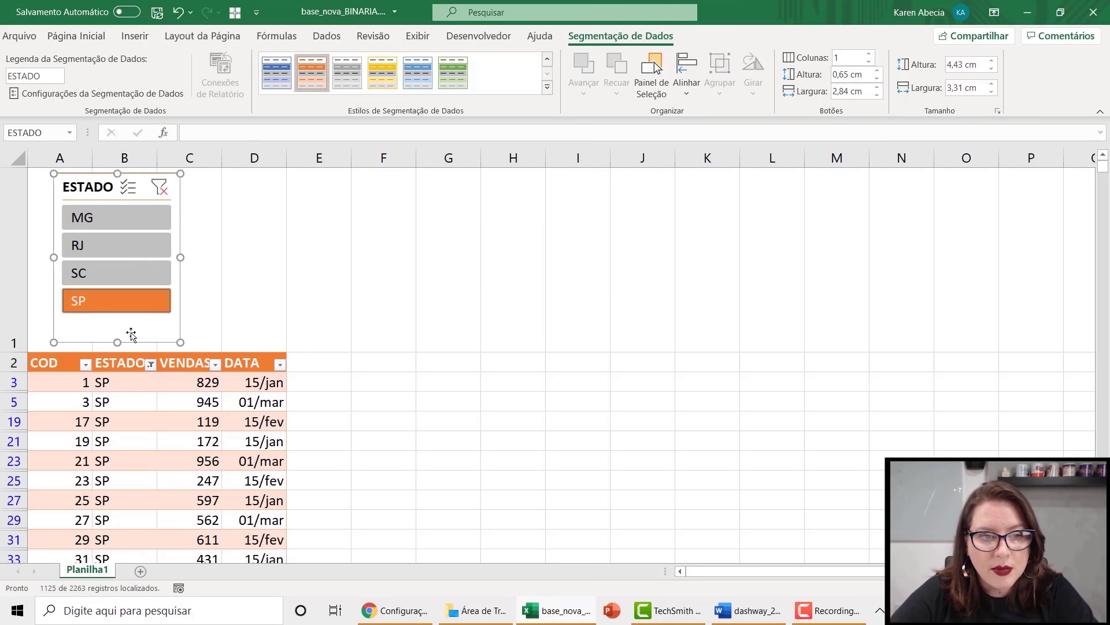
- Test the enlarged ESTADO slicer by filtering the table by SC, RJ and MG, finishing on SP
left_click(123, 277)
left_click(129, 250)
left_click(133, 226)
left_click(133, 248)
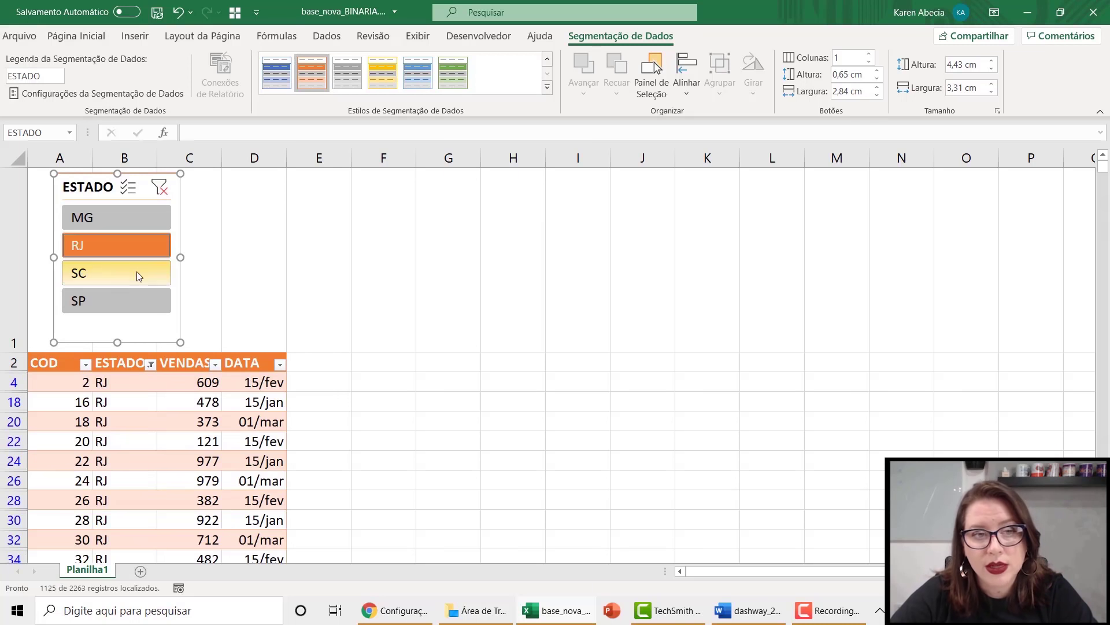
left_click(136, 271)
left_click(143, 301)
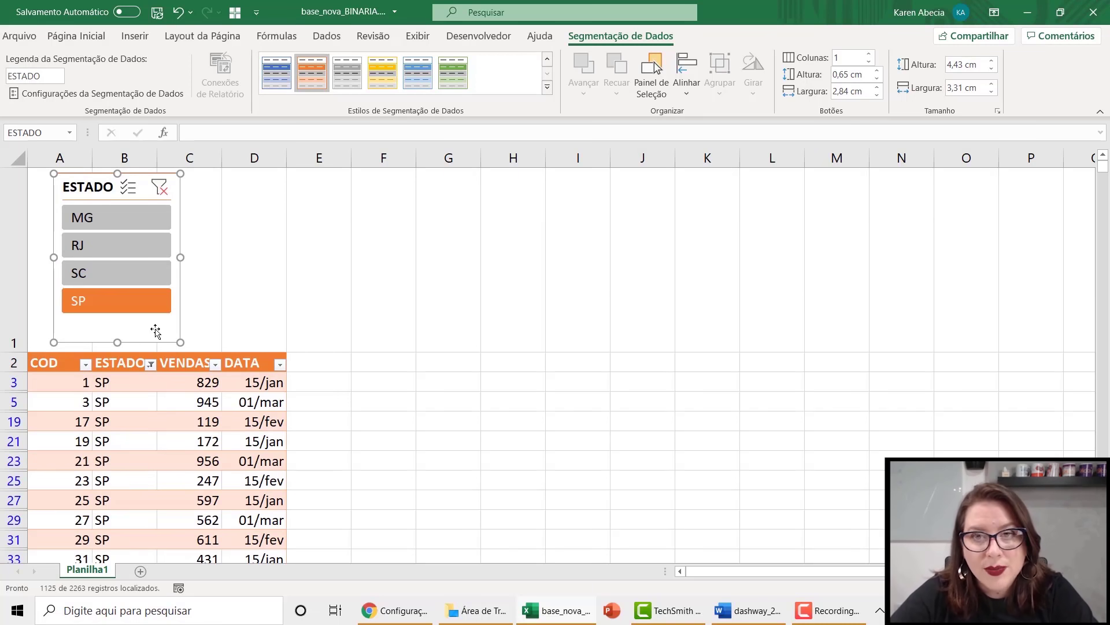
- Lay out the ESTADO slicer in 4 columns at about 1,98 by 8,74 cm, and shorten row 1 to fit it
left_click(867, 54)
left_click(867, 54)
left_click(868, 54)
left_click_drag(180, 342, 388, 249)
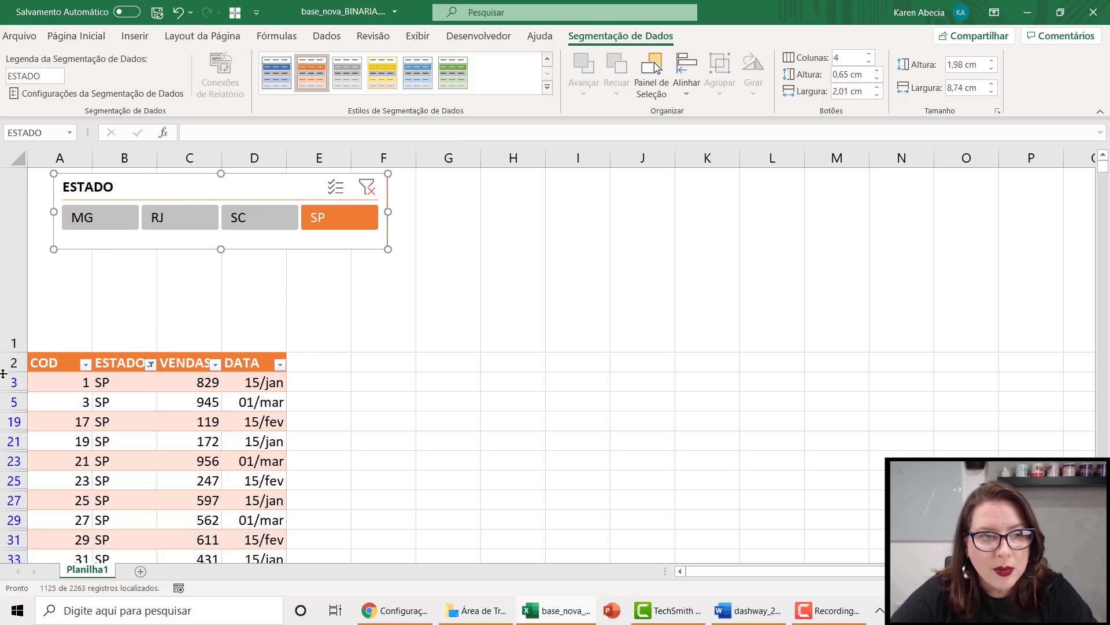
left_click_drag(18, 351, 18, 255)
- Test the horizontal ESTADO slicer by switching through SC, RJ and MG, leaving the table filtered by SP
left_click(410, 219)
left_click(258, 220)
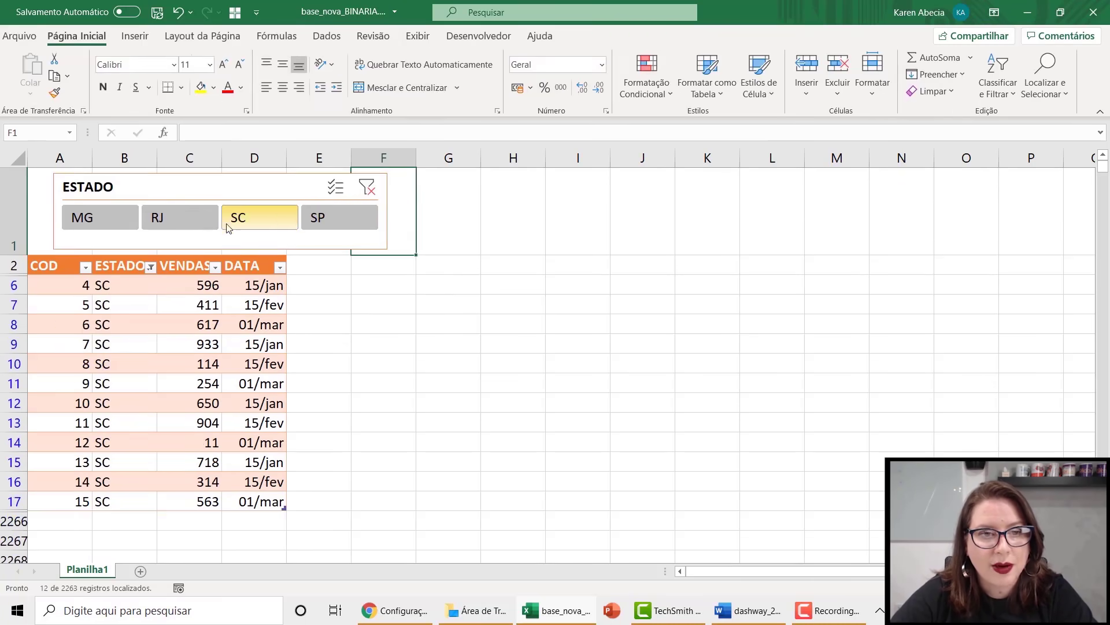
left_click(174, 219)
left_click(117, 227)
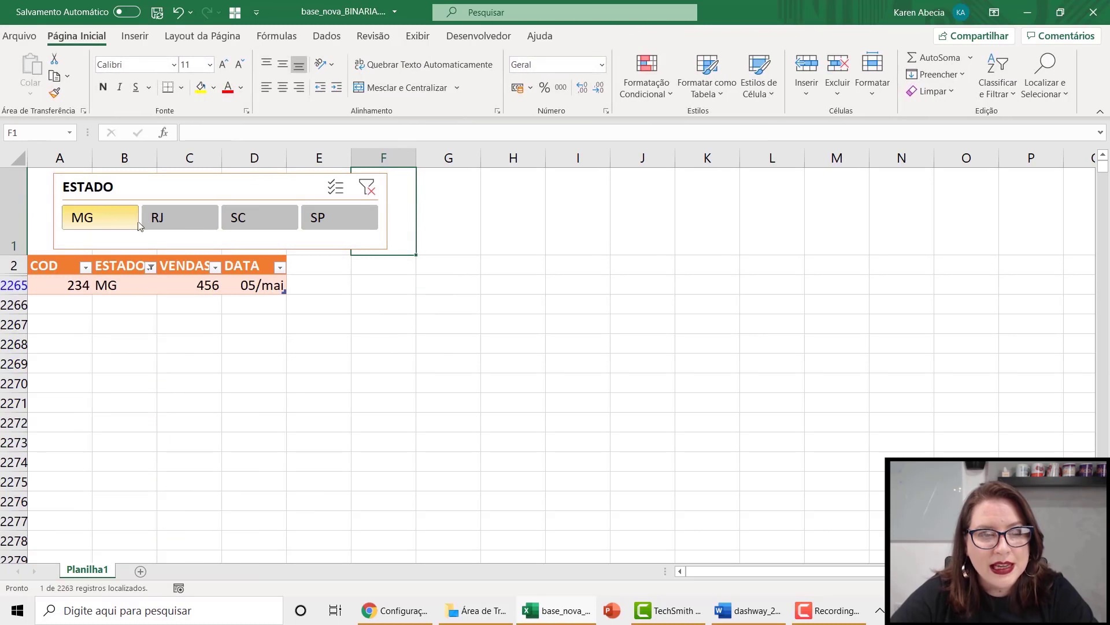
left_click(179, 228)
left_click(279, 220)
left_click(317, 219)
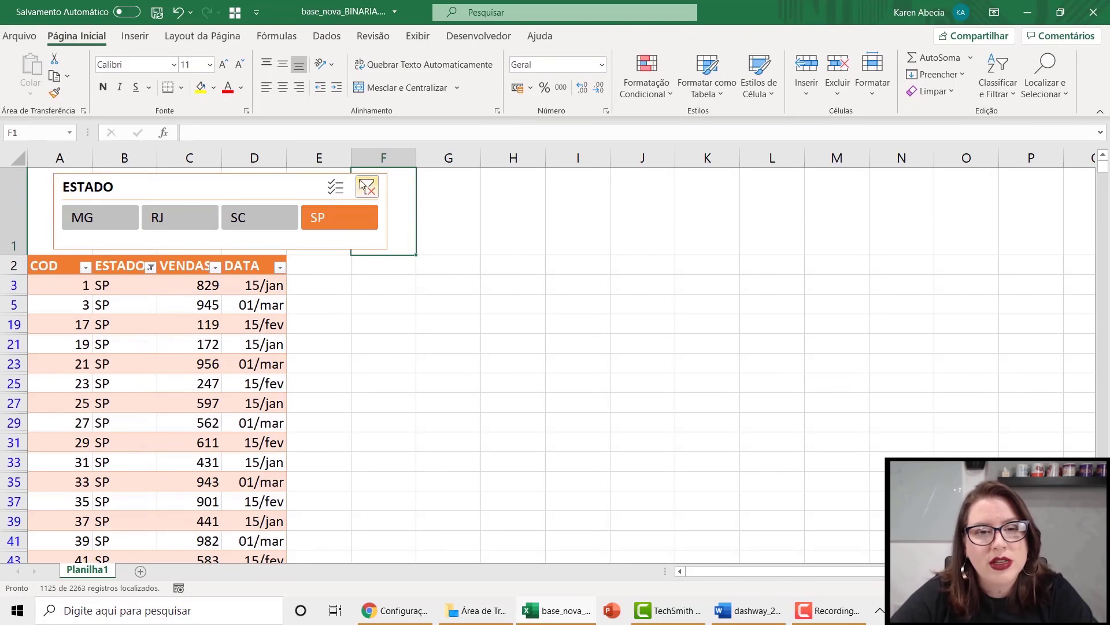
- Filter the table by MG, SC and SP together with the ESTADO slicer, and clear the filter to show all states
left_click(368, 185)
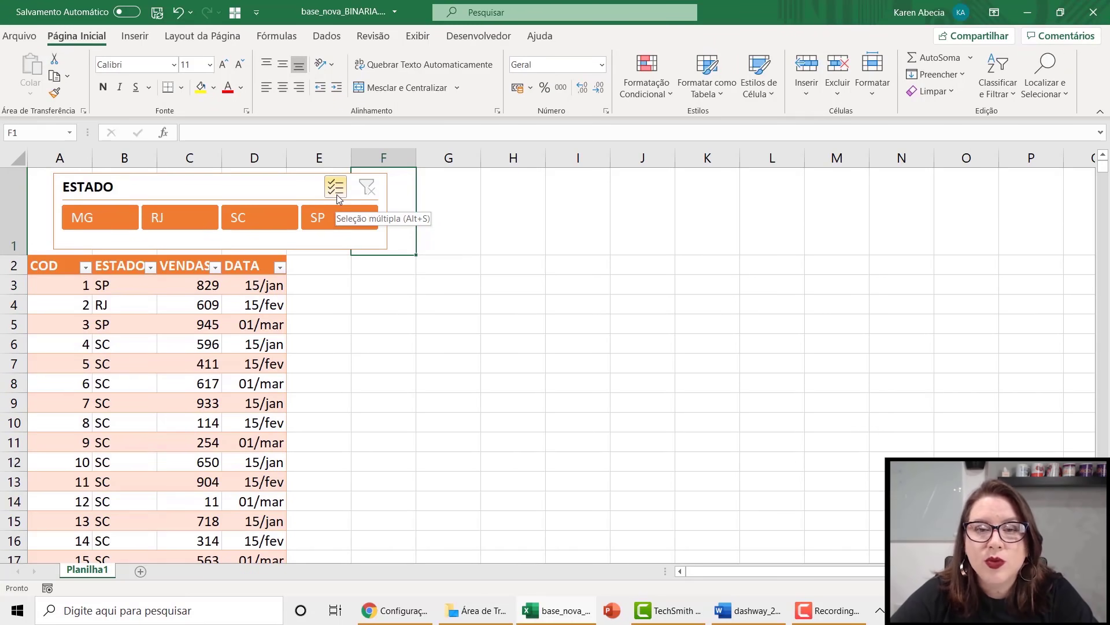
left_click(112, 220)
left_click(243, 220)
left_click(315, 217)
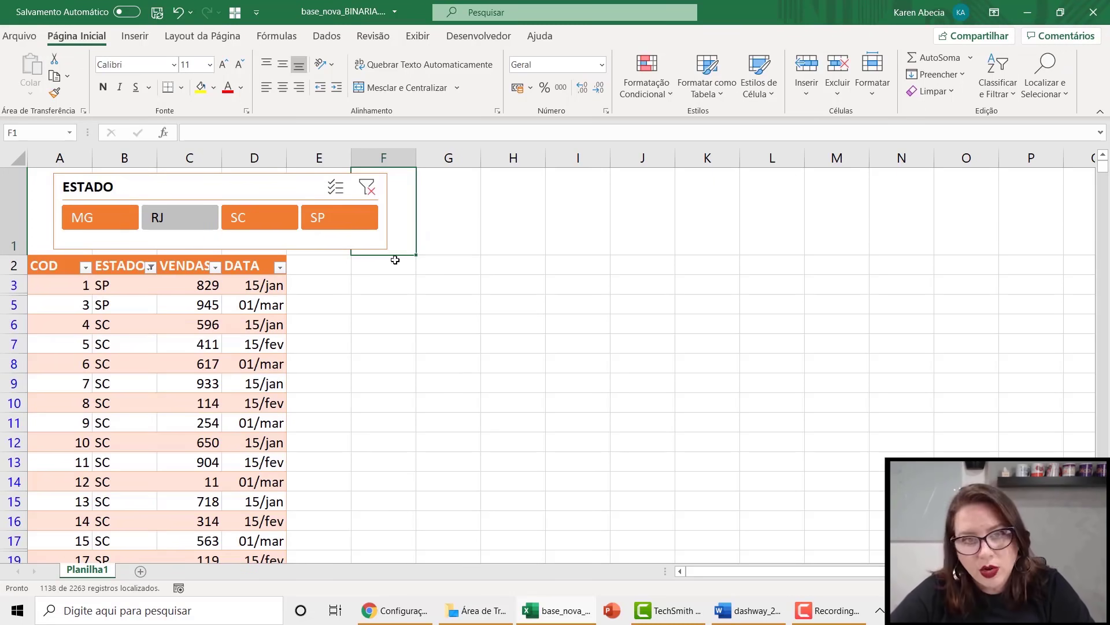
left_click(367, 187)
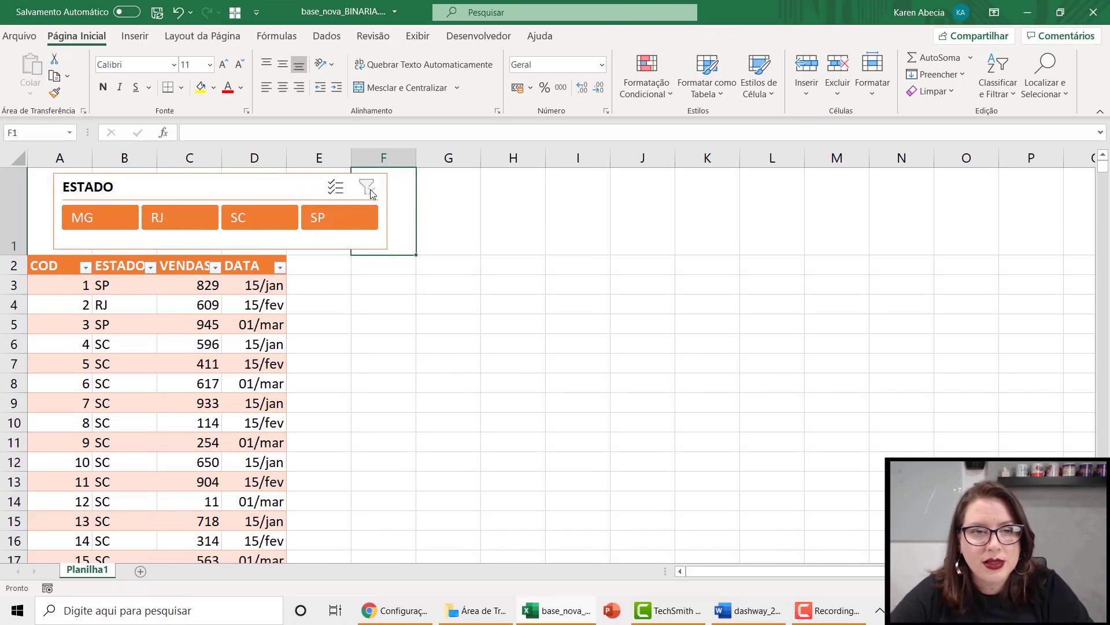
- Add a VENDEDOR column to the table by entering its header in cell E2, next to DATA
left_click(244, 268)
left_click(258, 283)
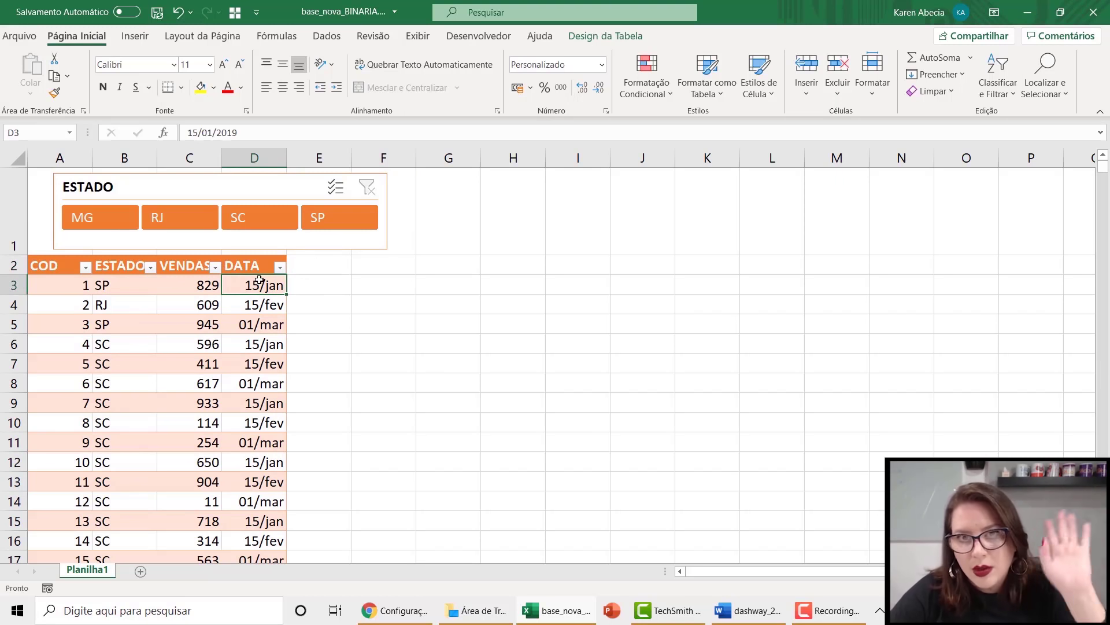
left_click(267, 321)
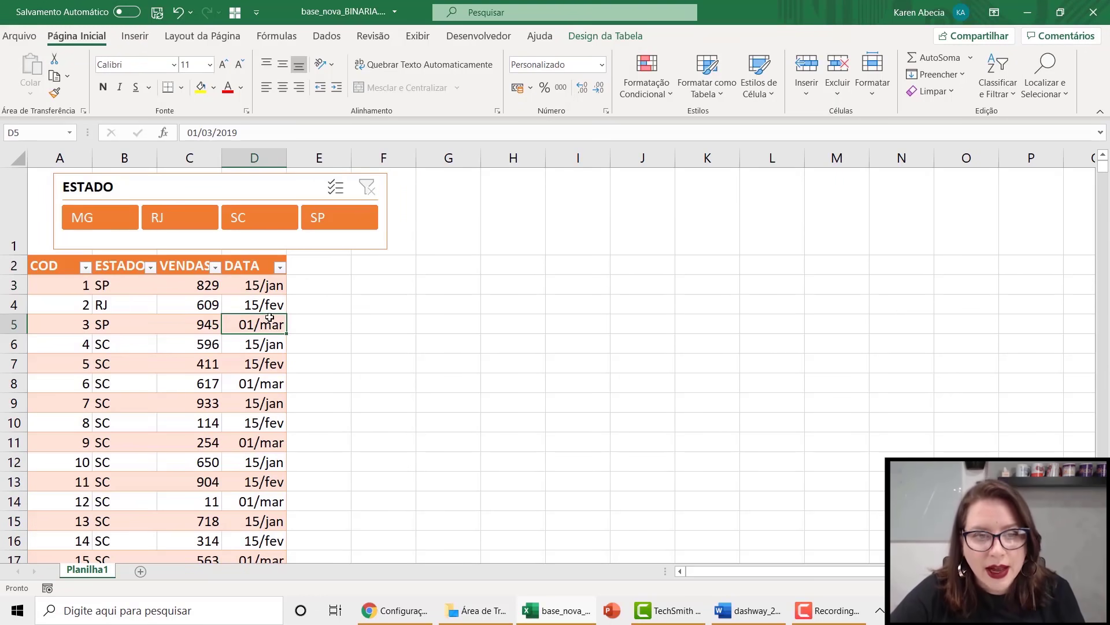
left_click(322, 263)
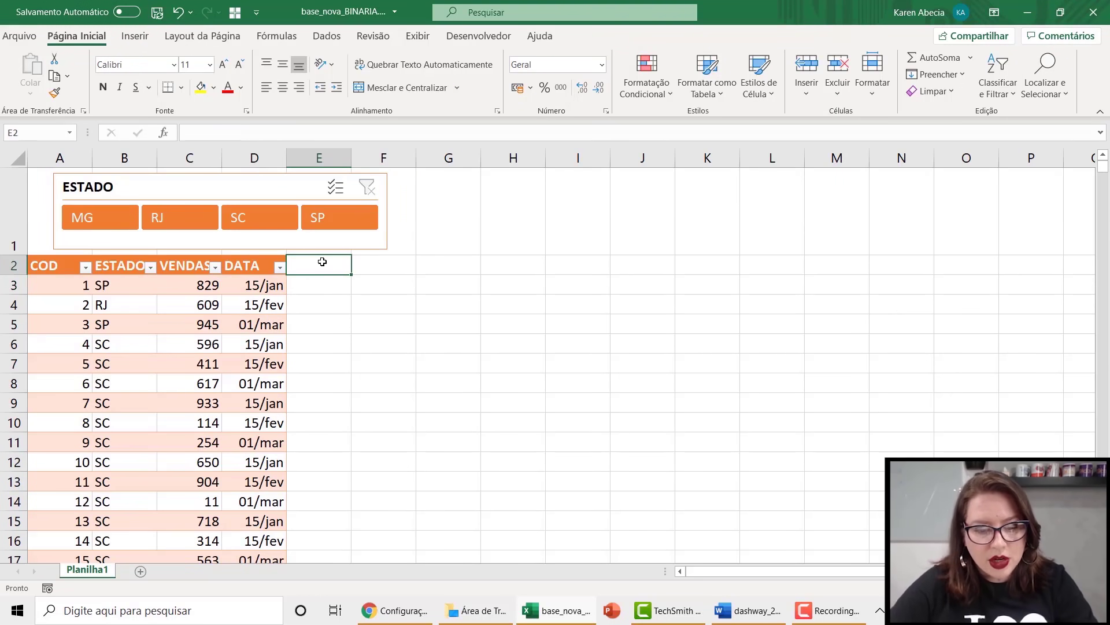
type("VENDEDOR")
key("Return")
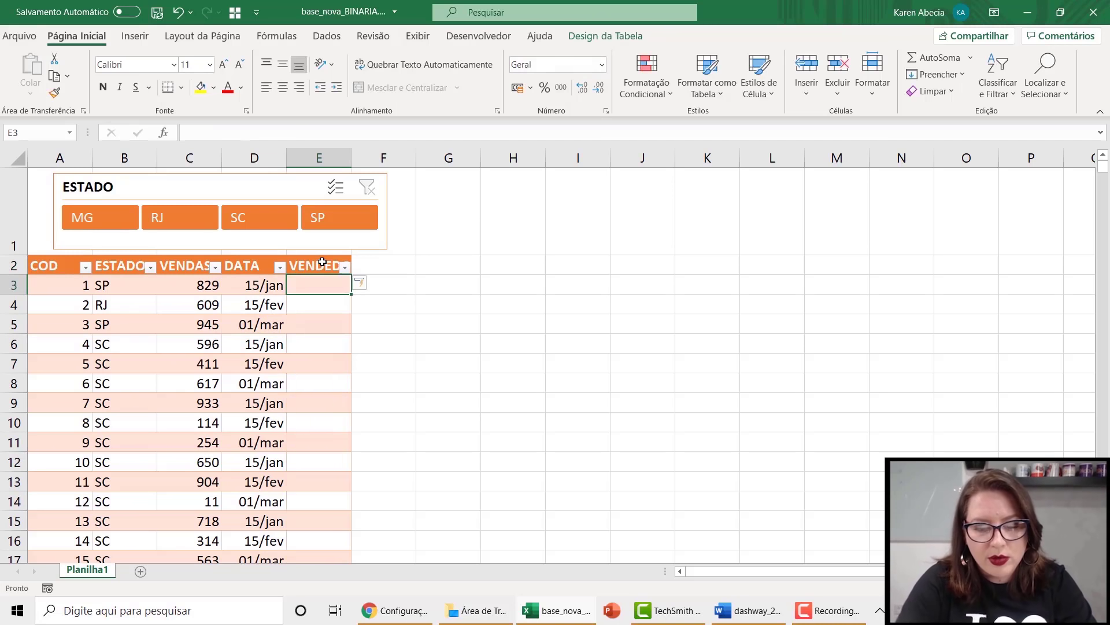
- Enter two different sellers' first names in E3 and E4 and fill the alternating pattern down the VENDEDOR column
type("bIANCA")
key("Return")
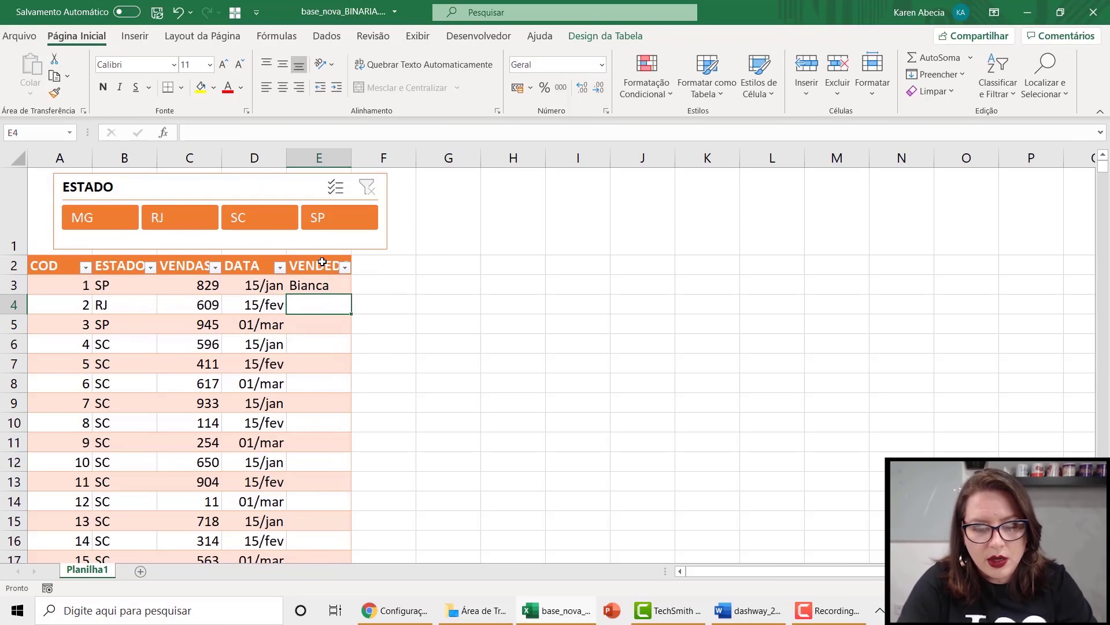
type("Giovanne")
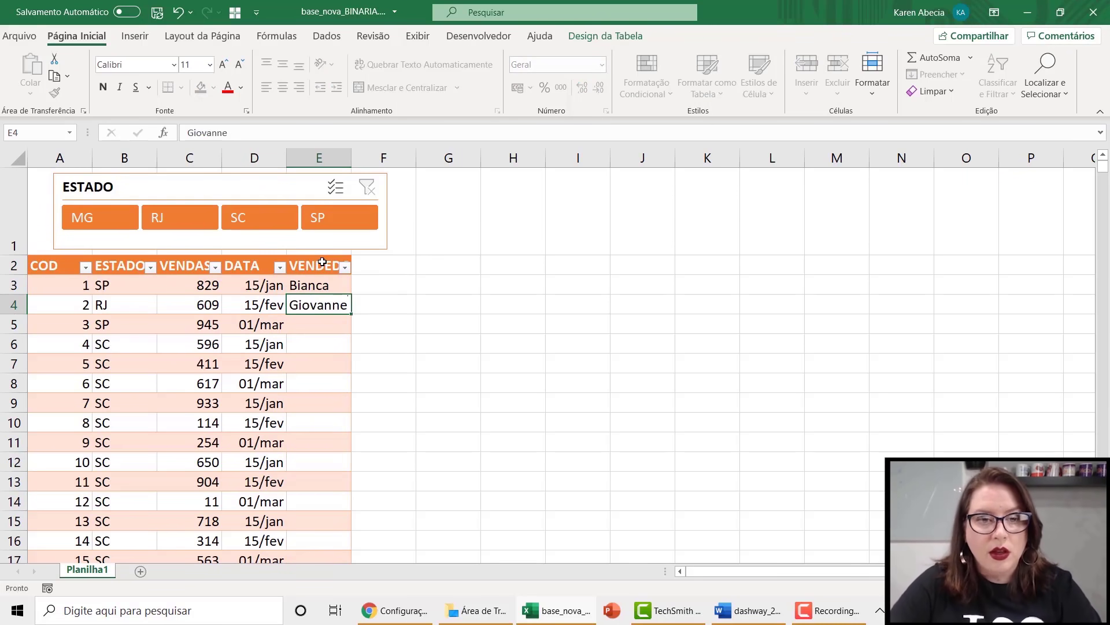
key("Return")
left_click_drag(343, 289, 342, 305)
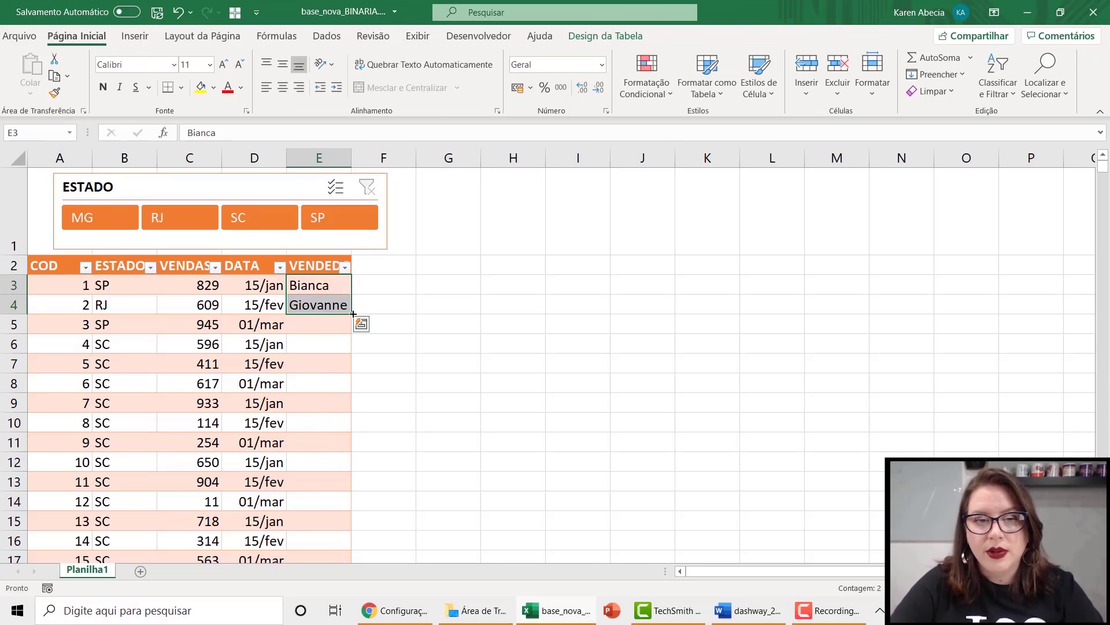
double_click(351, 314)
left_click(299, 324)
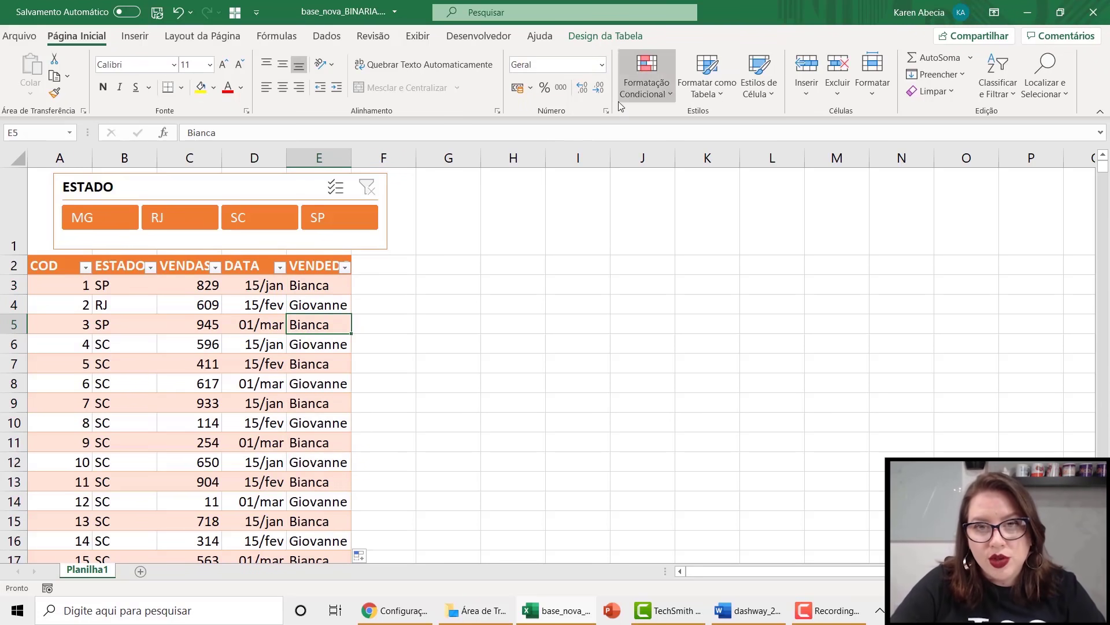
- Insert a slicer for the VENDEDOR field and place it beside the ESTADO slicer above the table
left_click(585, 40)
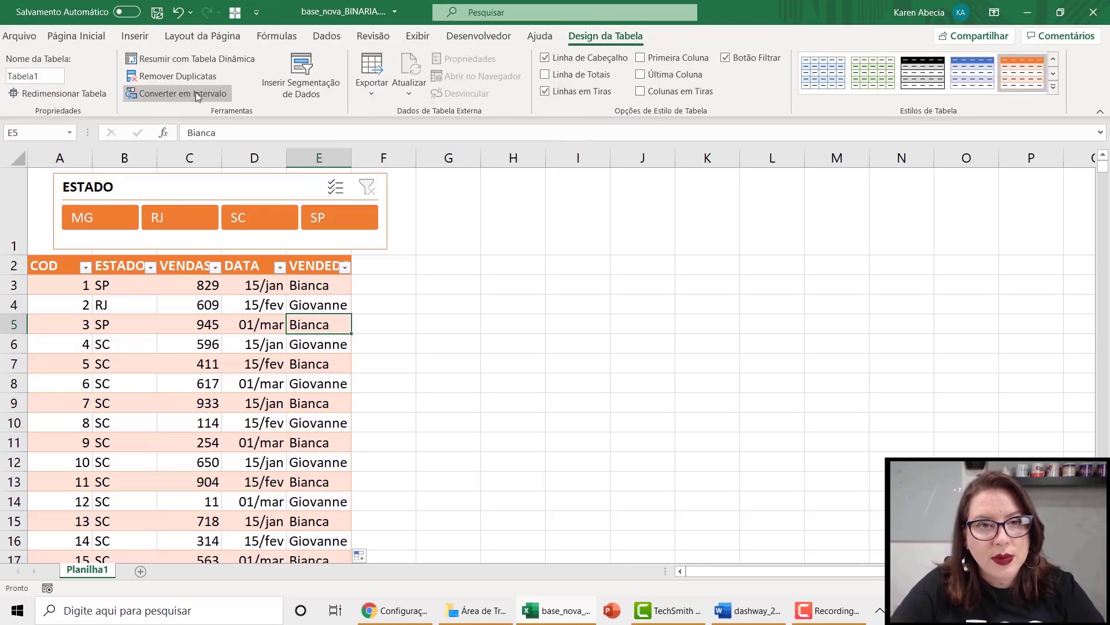
left_click(301, 78)
left_click(484, 248)
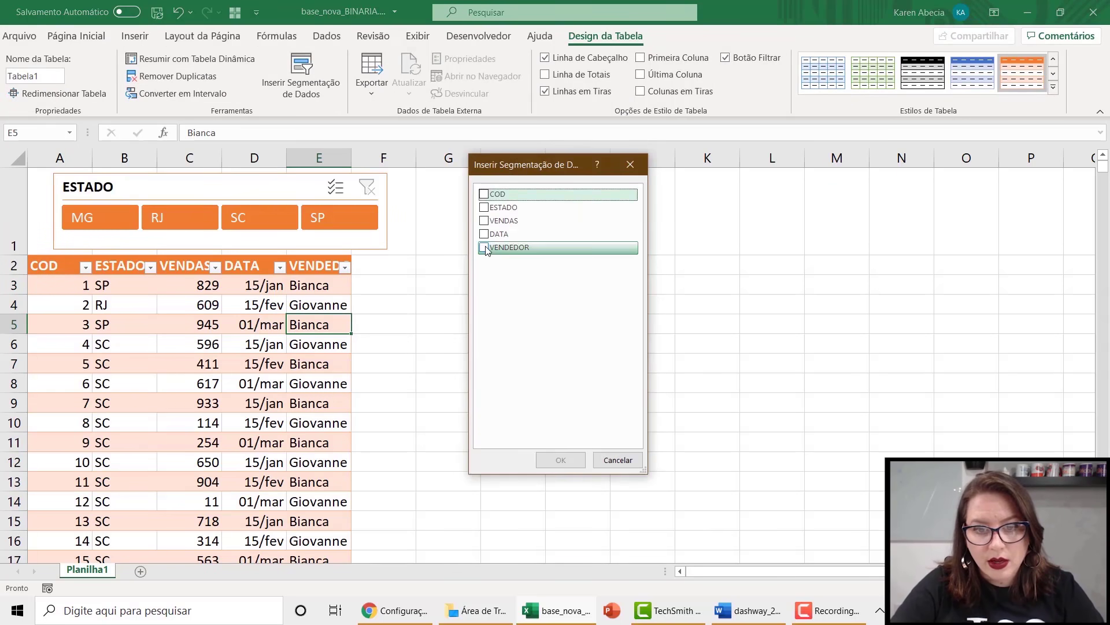
left_click(561, 459)
left_click_drag(518, 501, 465, 443)
- Apply the dark (Escura) orange style to the VENDEDOR slicer and fit it, about 2,49 cm tall, within a taller row 1
left_click(547, 86)
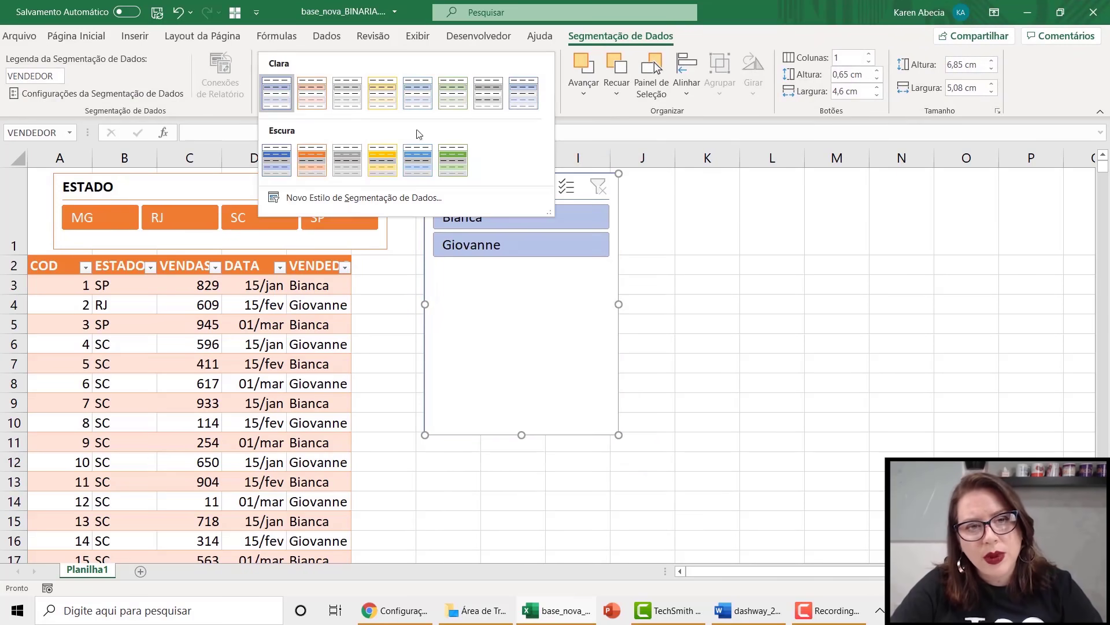
left_click(332, 162)
left_click_drag(522, 435, 521, 270)
left_click_drag(10, 258, 9, 289)
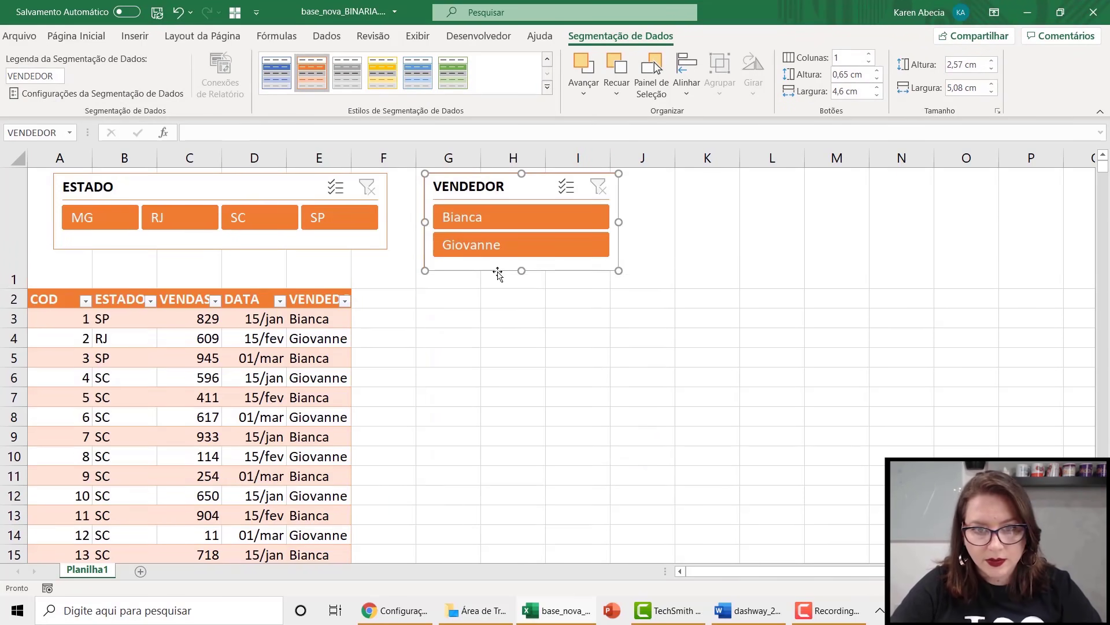
left_click_drag(522, 270, 521, 268)
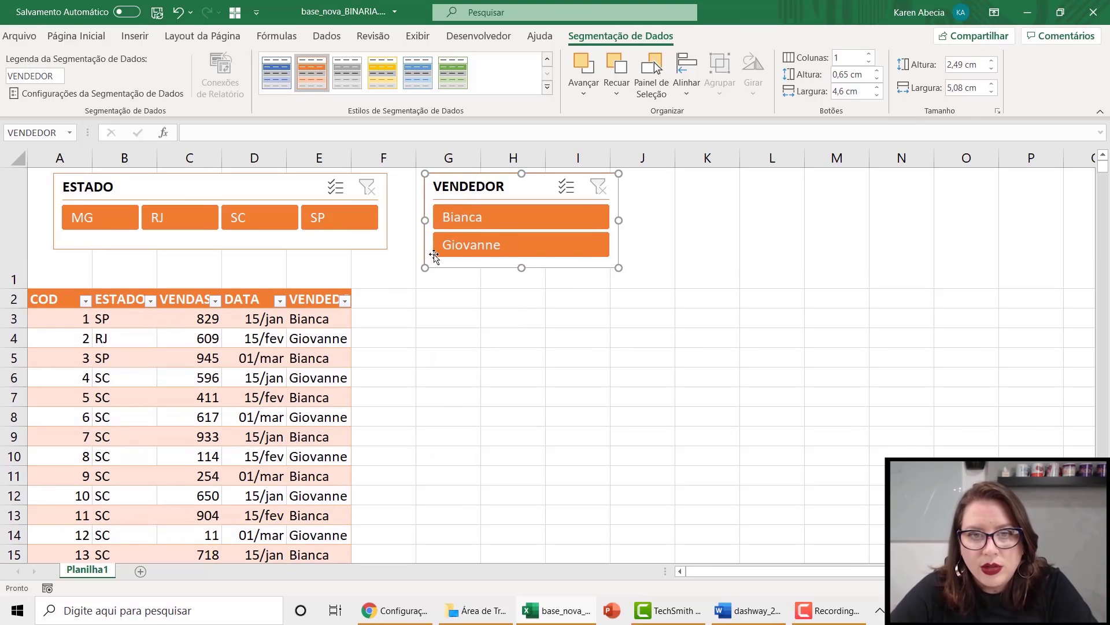
- Test both slicers together by filtering by the first seller and MG, clearing ESTADO, and switching to the second seller
left_click(460, 218)
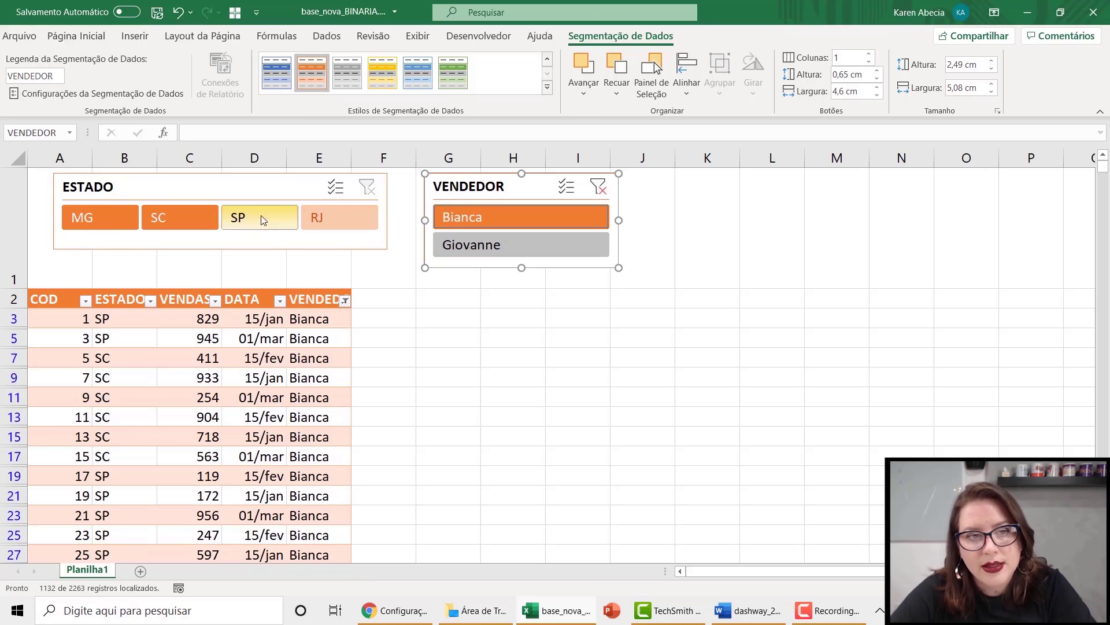
left_click(110, 218)
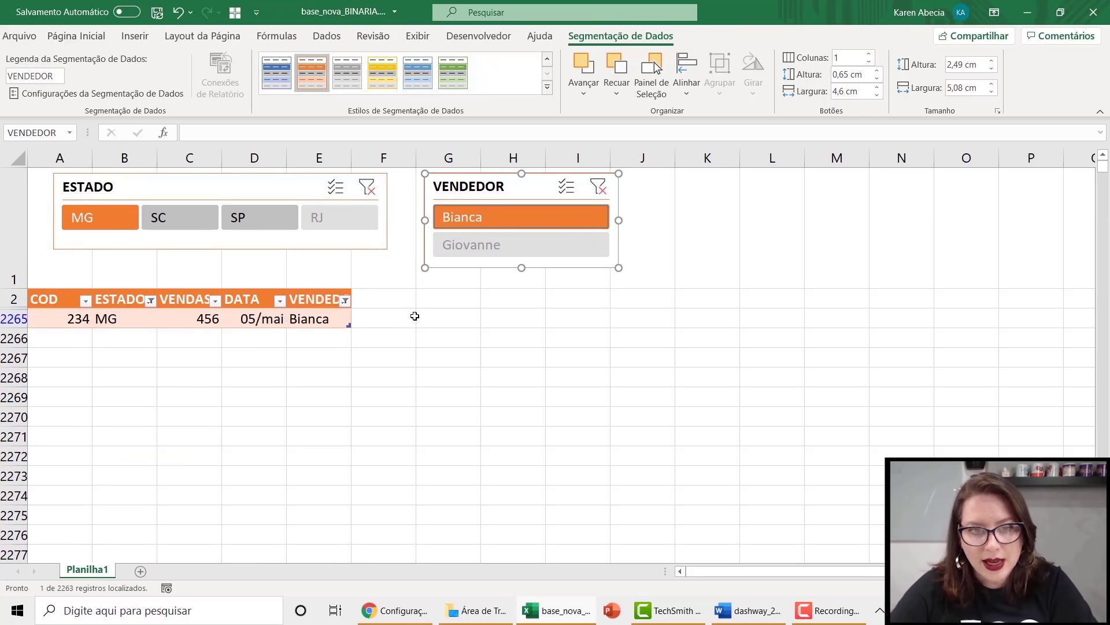
left_click(367, 188)
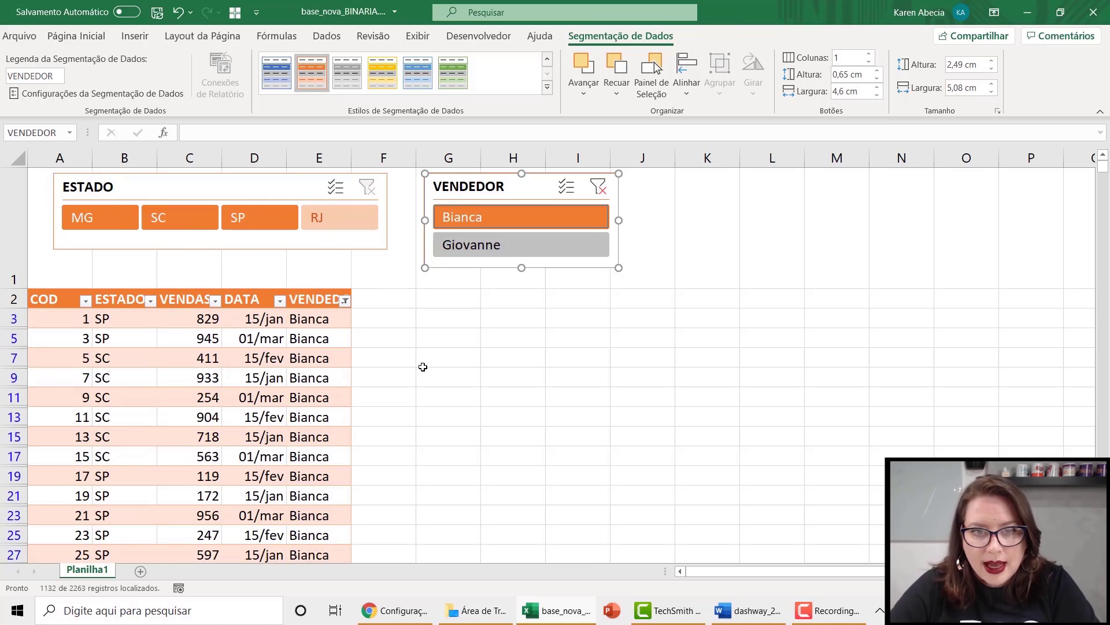
left_click(479, 251)
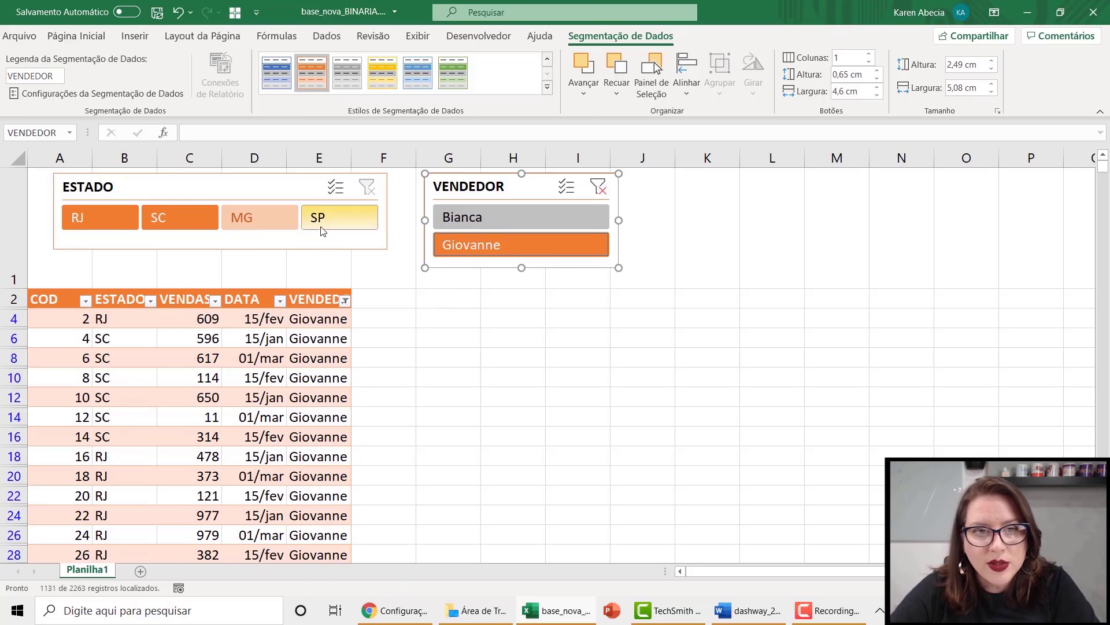
- Set the ESTADO slicer to hide items with no data (Ocultar itens sem dados), and test it by filtering by the first seller
left_click(292, 189)
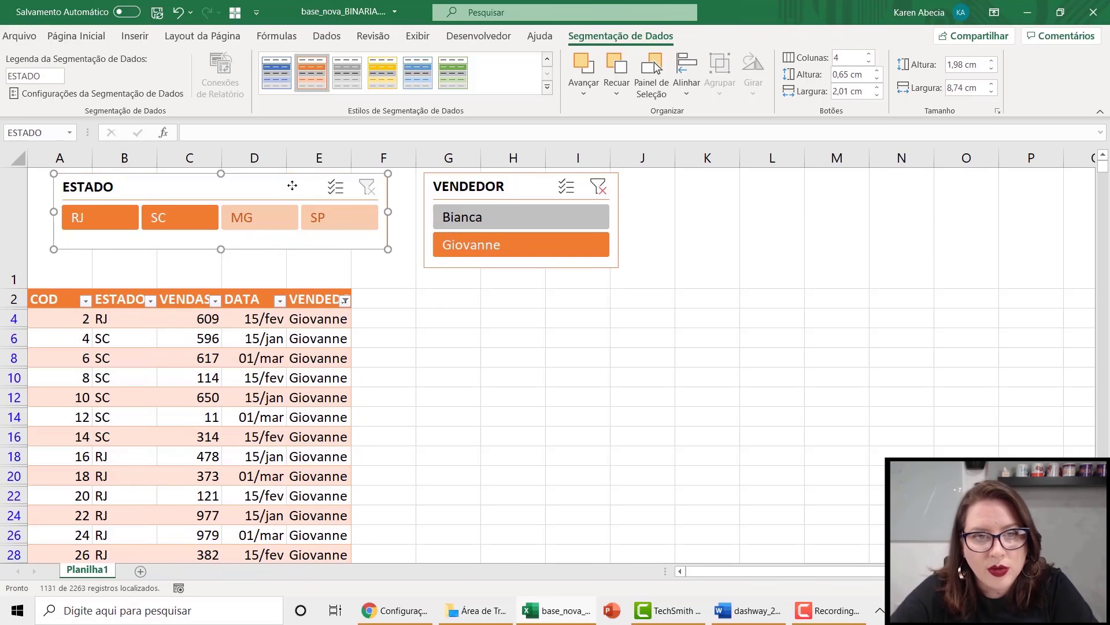
right_click(293, 186)
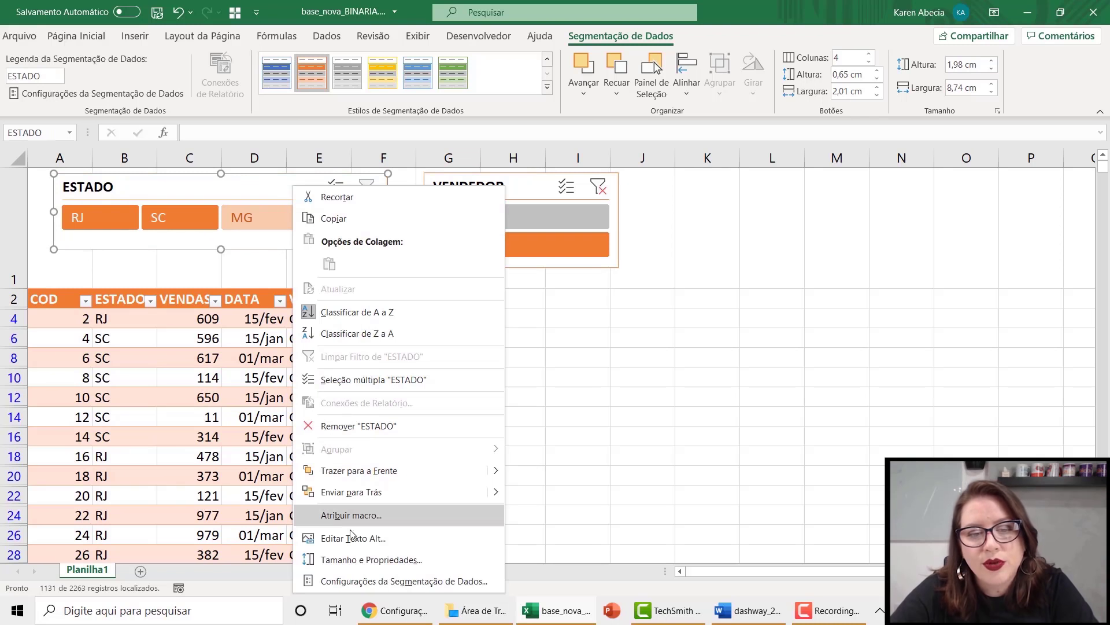
left_click(352, 582)
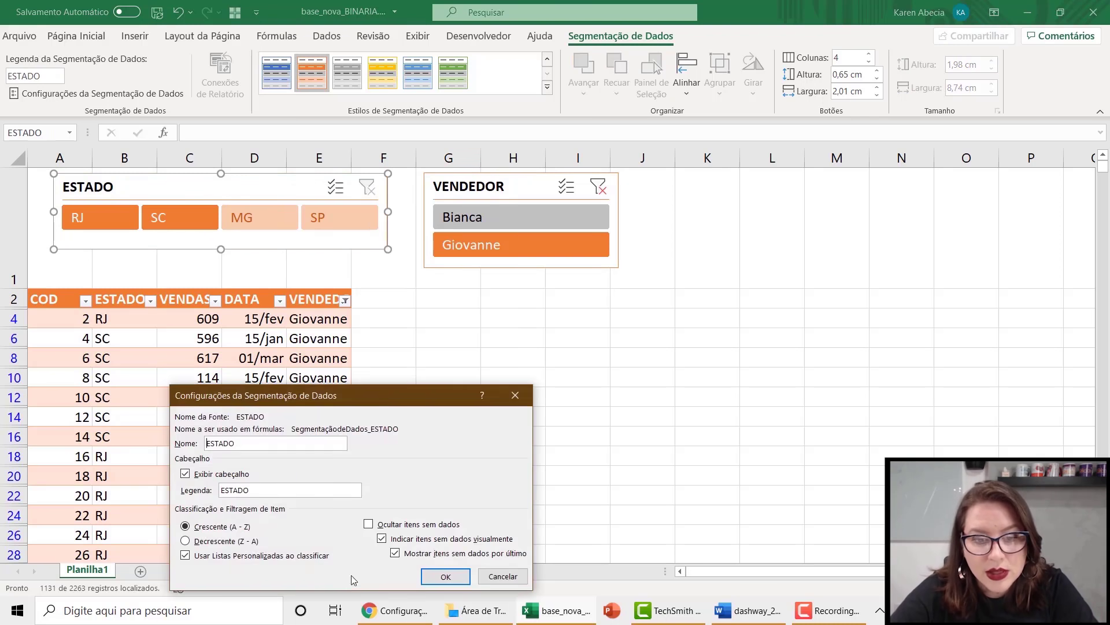
left_click_drag(390, 395, 618, 288)
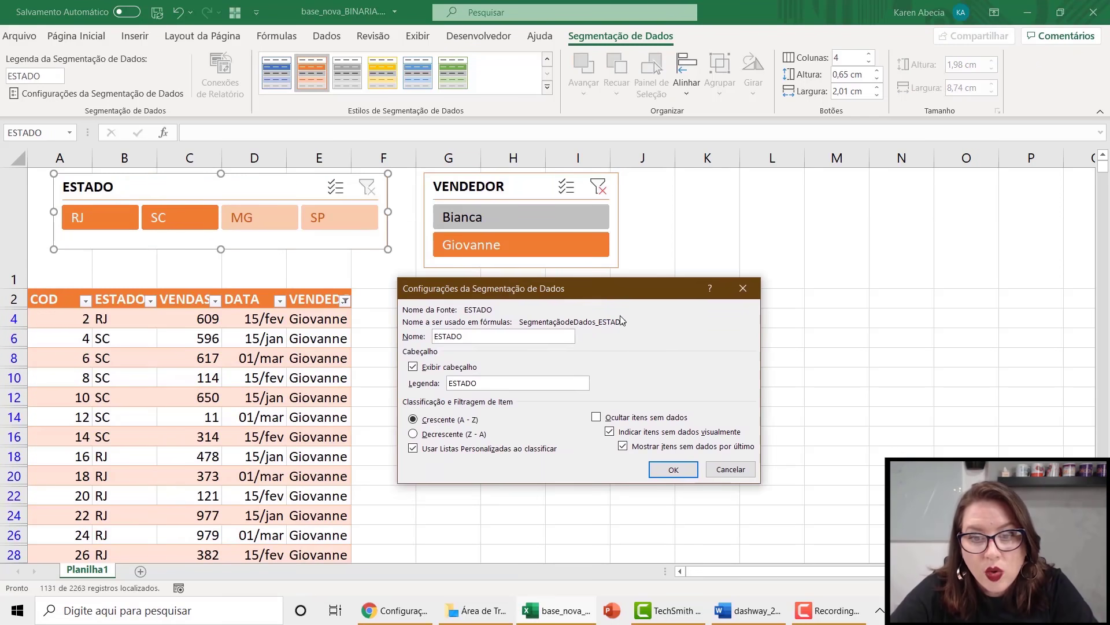
left_click(596, 418)
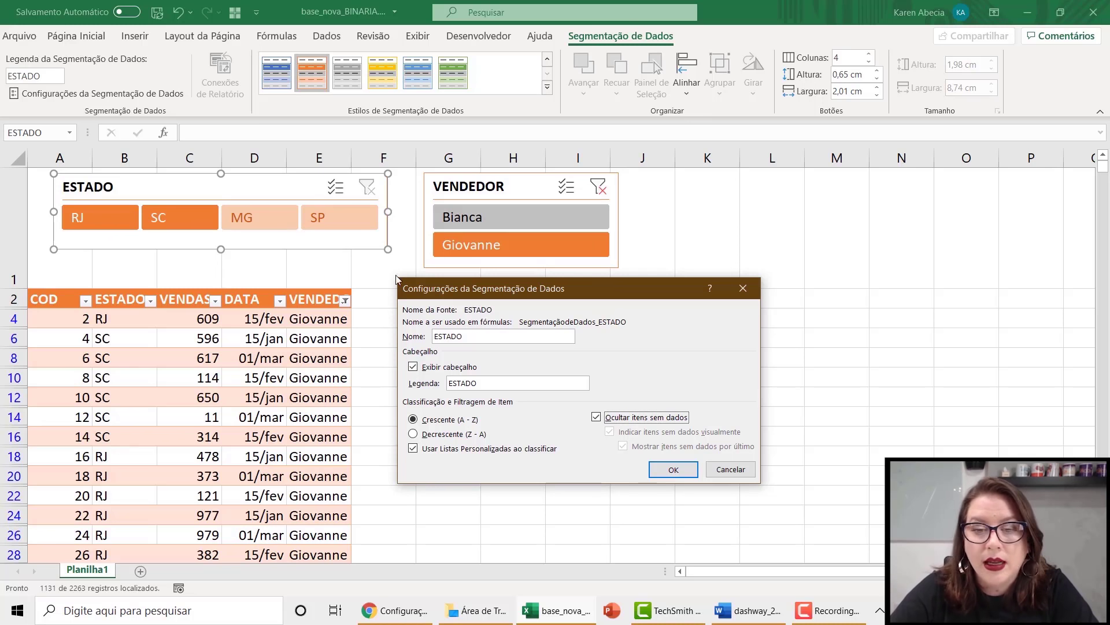
left_click(674, 469)
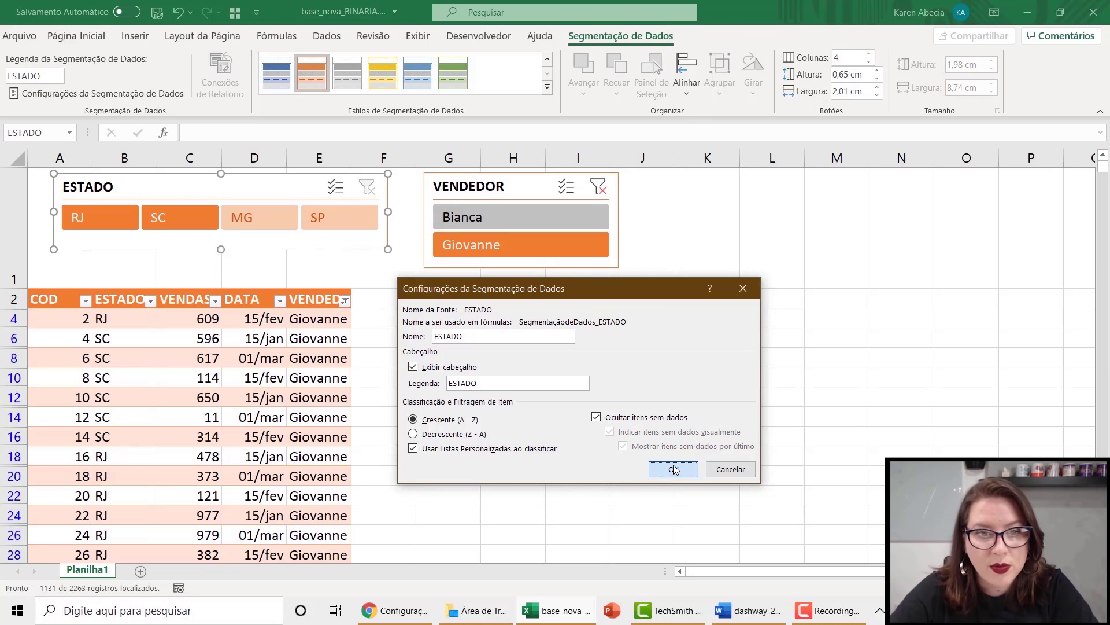
left_click(483, 218)
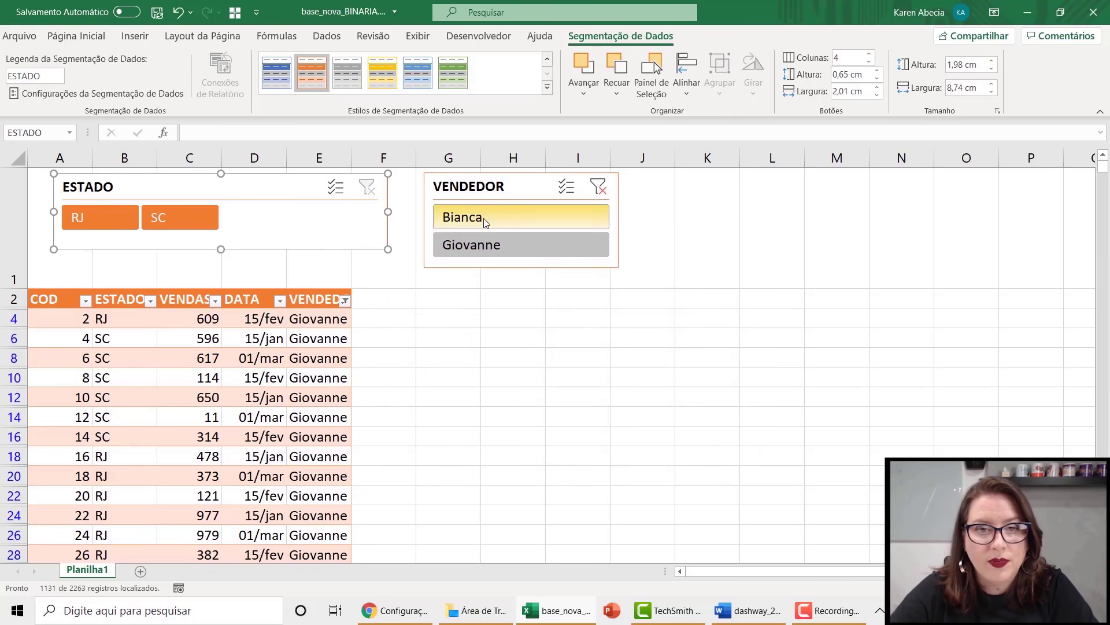
- Test the ESTADO slicer by alternating between the two sellers, and clear the VENDEDOR filter
left_click(480, 245)
left_click(485, 224)
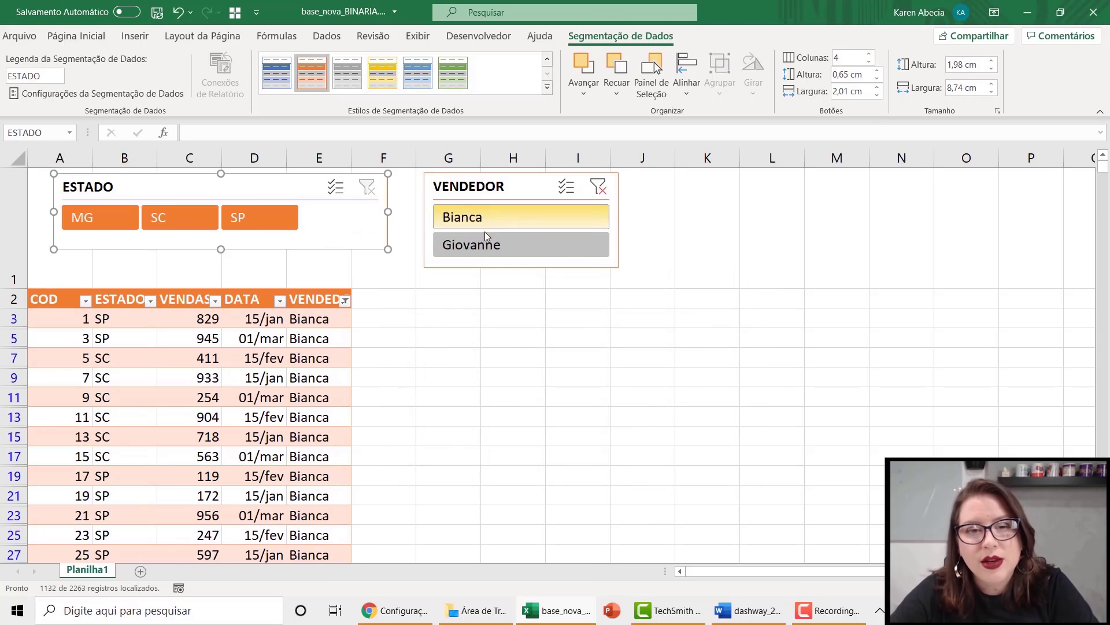
left_click(488, 250)
left_click(492, 224)
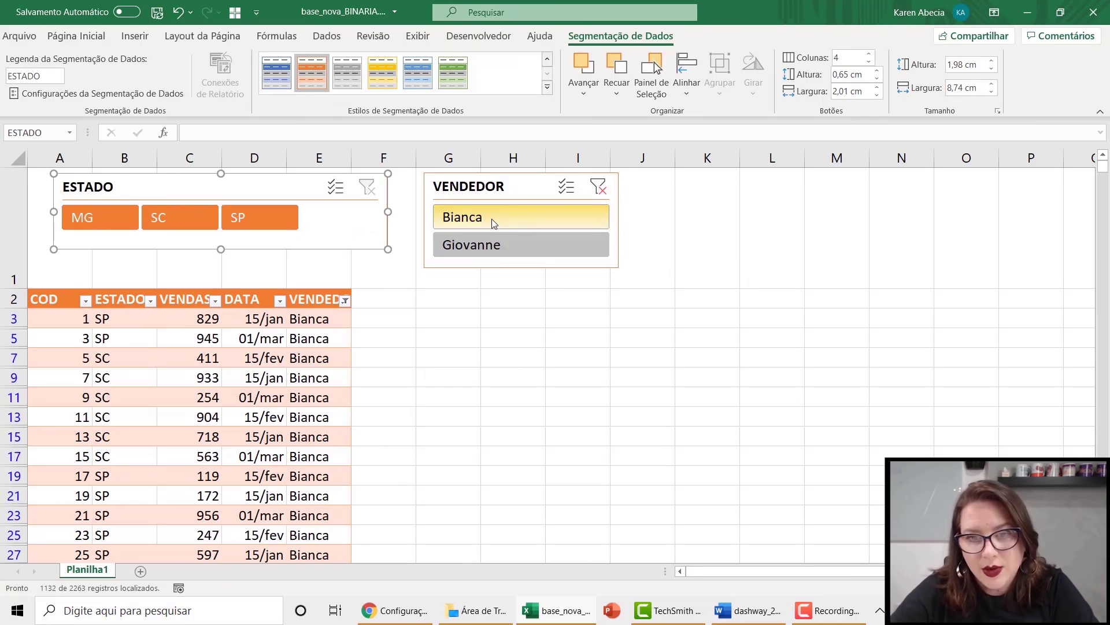
left_click(599, 186)
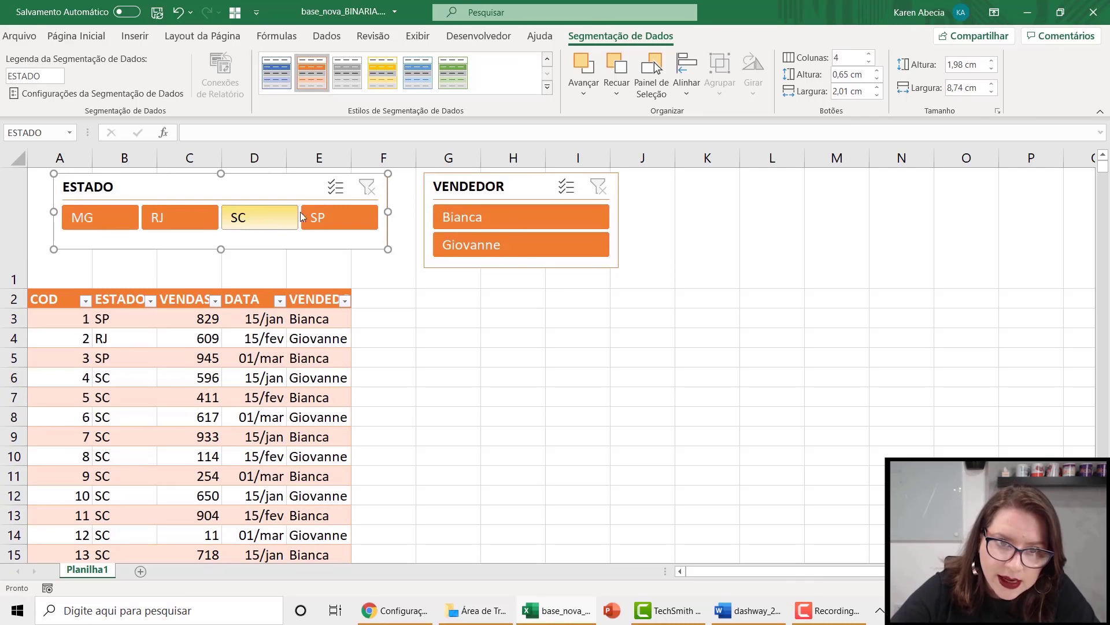
- Filter the table by SP and set the VENDEDOR slicer to hide items with no data (Ocultar itens sem dados)
left_click(316, 223)
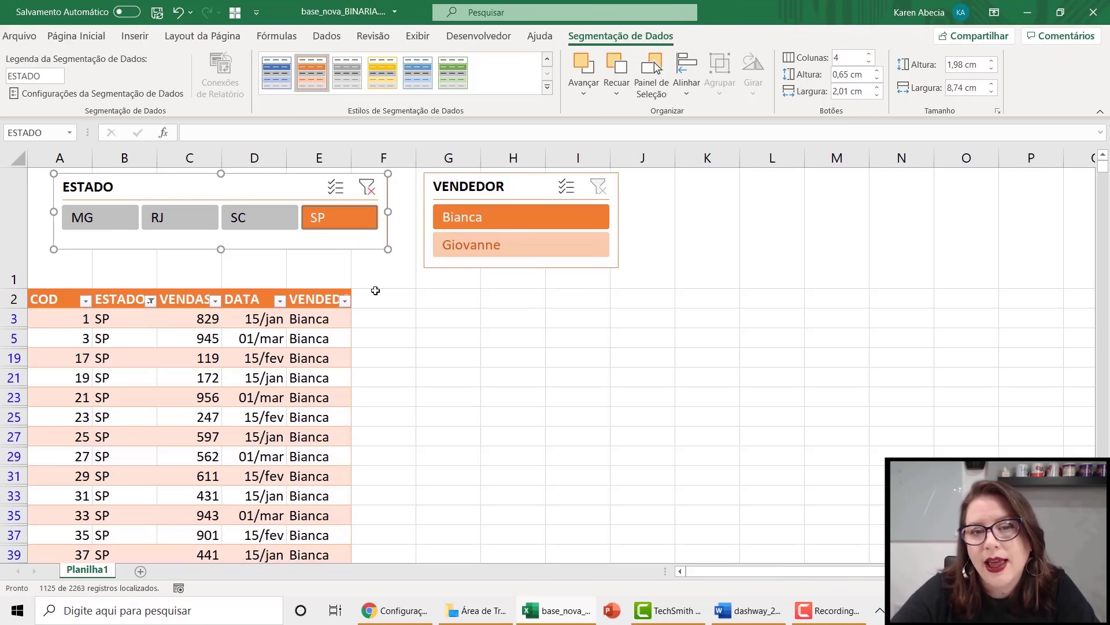
right_click(503, 190)
left_click(539, 582)
left_click(557, 522)
left_click(630, 572)
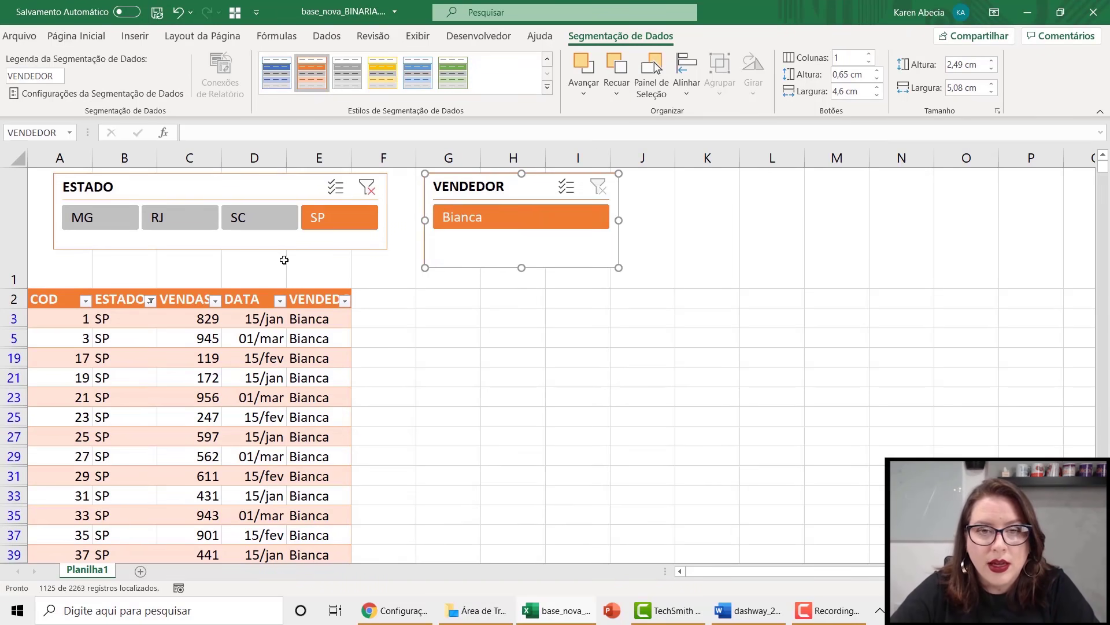
- Test the VENDEDOR slicer by filtering the table in turn by MG, RJ, SC and SP in the ESTADO slicer
left_click(265, 219)
left_click(318, 223)
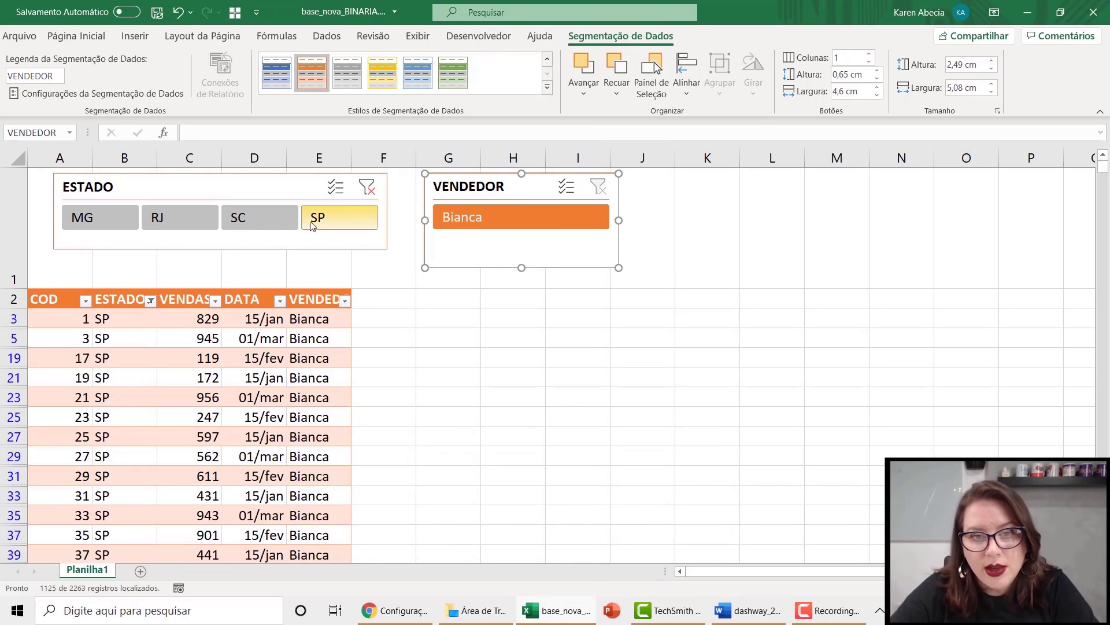
left_click(272, 220)
left_click(178, 222)
left_click(110, 218)
left_click(179, 220)
left_click(249, 218)
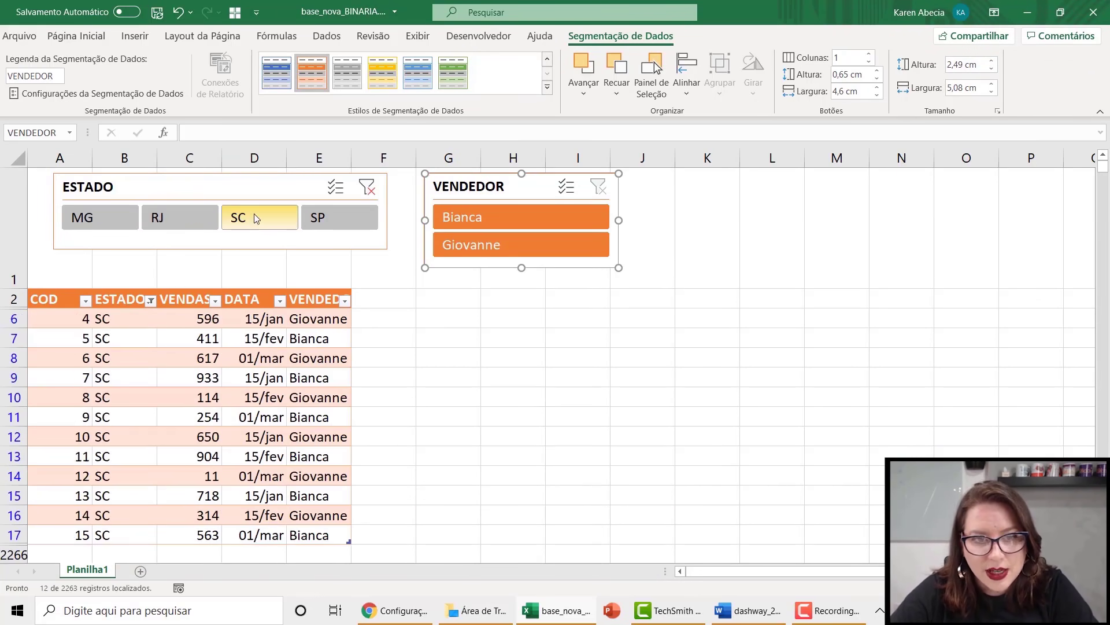
left_click(331, 219)
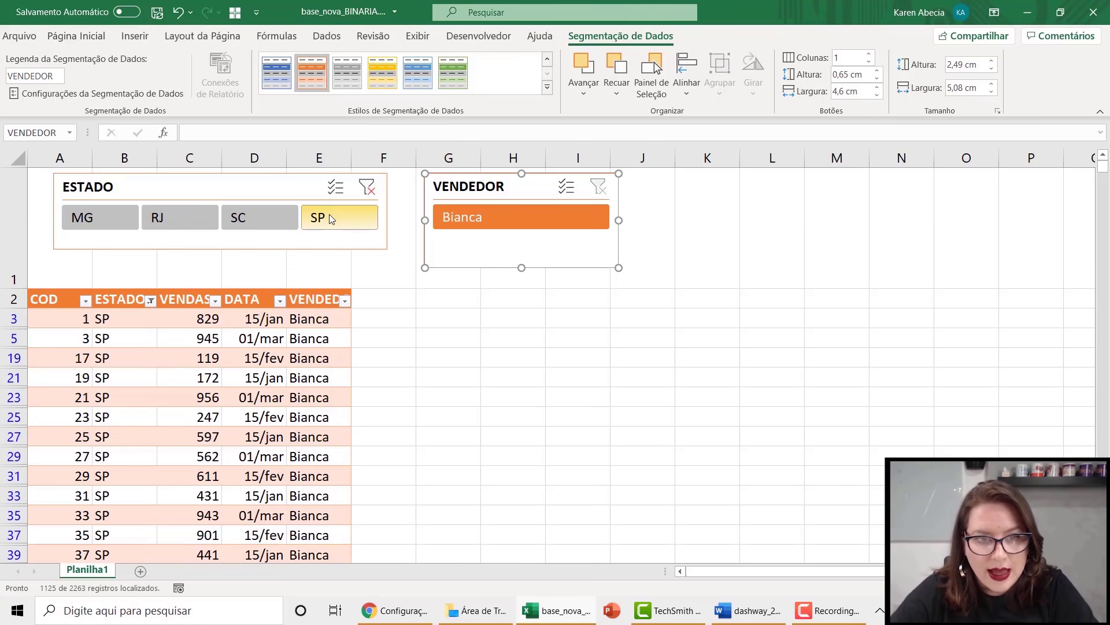
- Clear the ESTADO filter and move the VENDEDOR slicer slightly closer to the ESTADO slicer
left_click(368, 188)
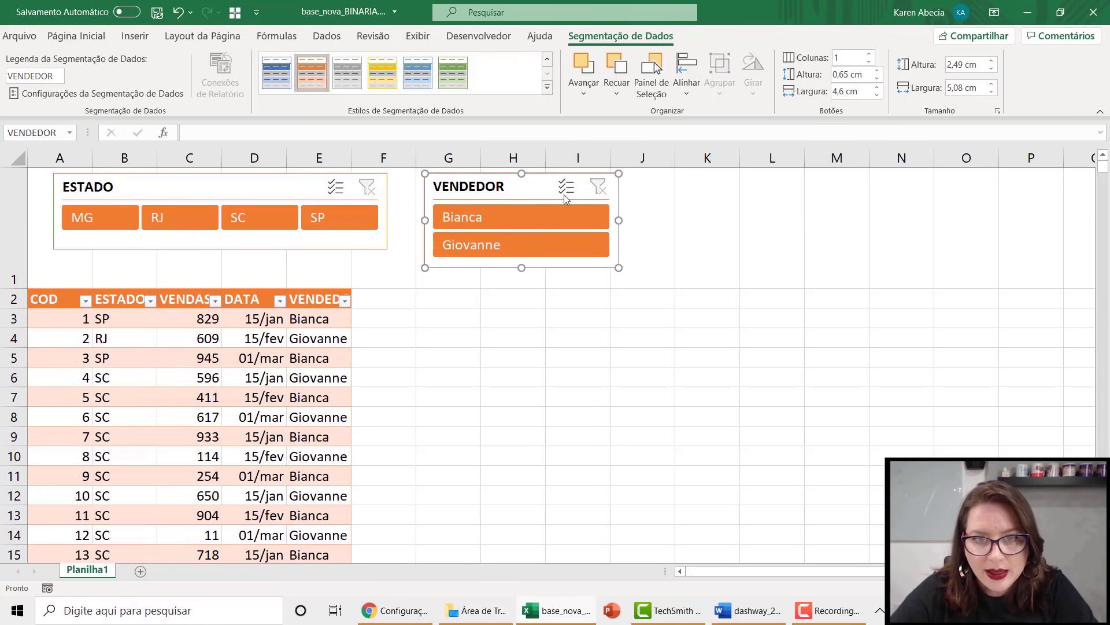
left_click_drag(520, 187, 509, 191)
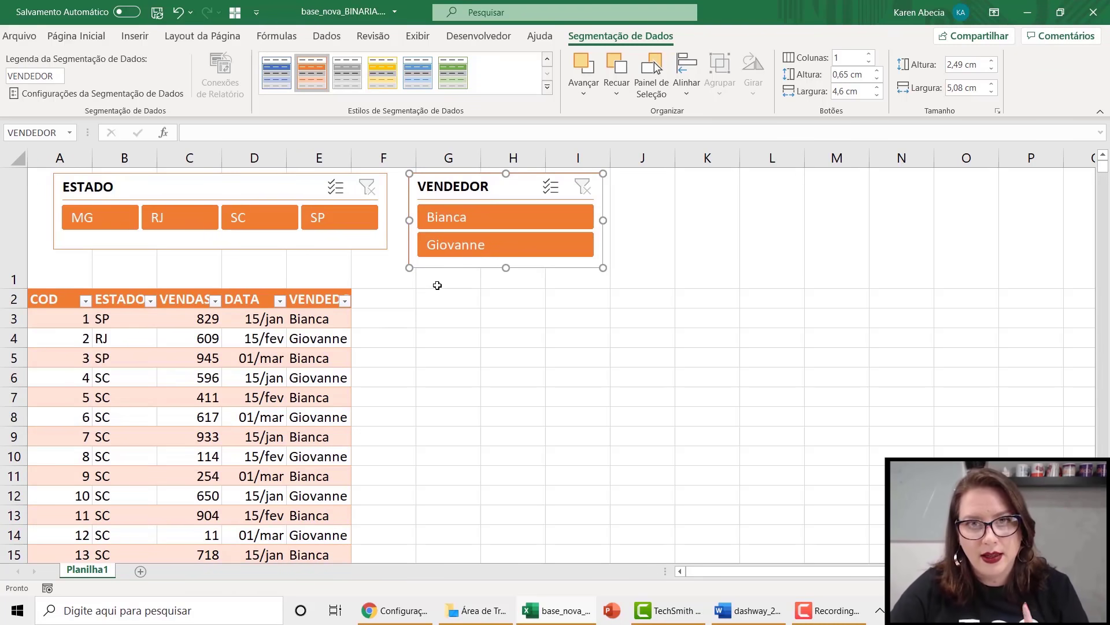
- Create a PivotTable from Tabela1 in the existing worksheet (Planilha Existente), located at Planilha1 cell H3
left_click(281, 372)
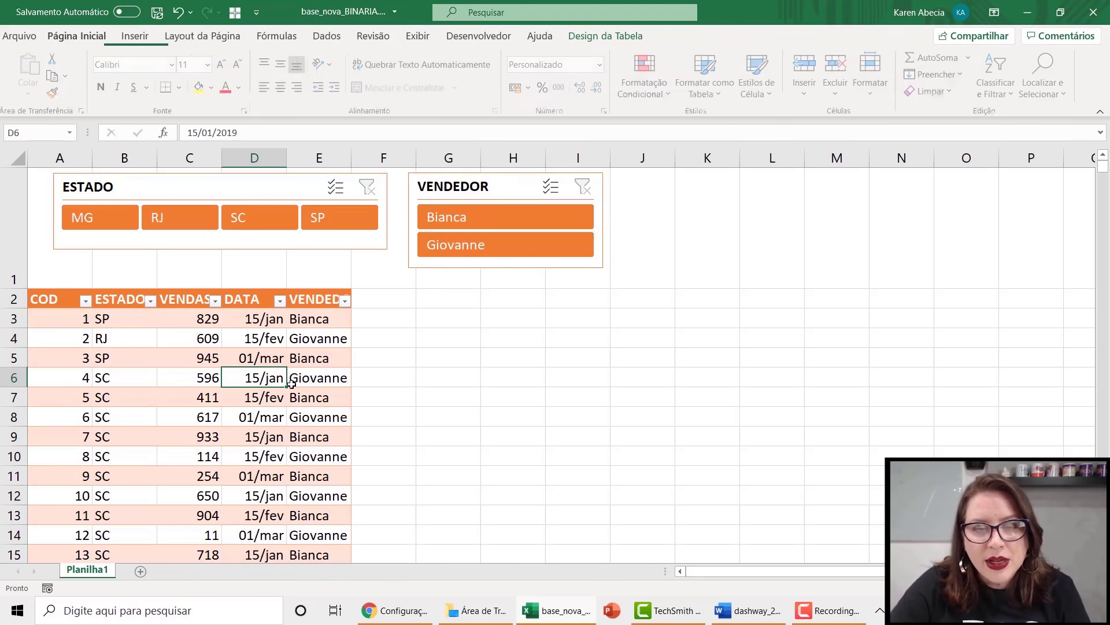
left_click(134, 36)
left_click(26, 85)
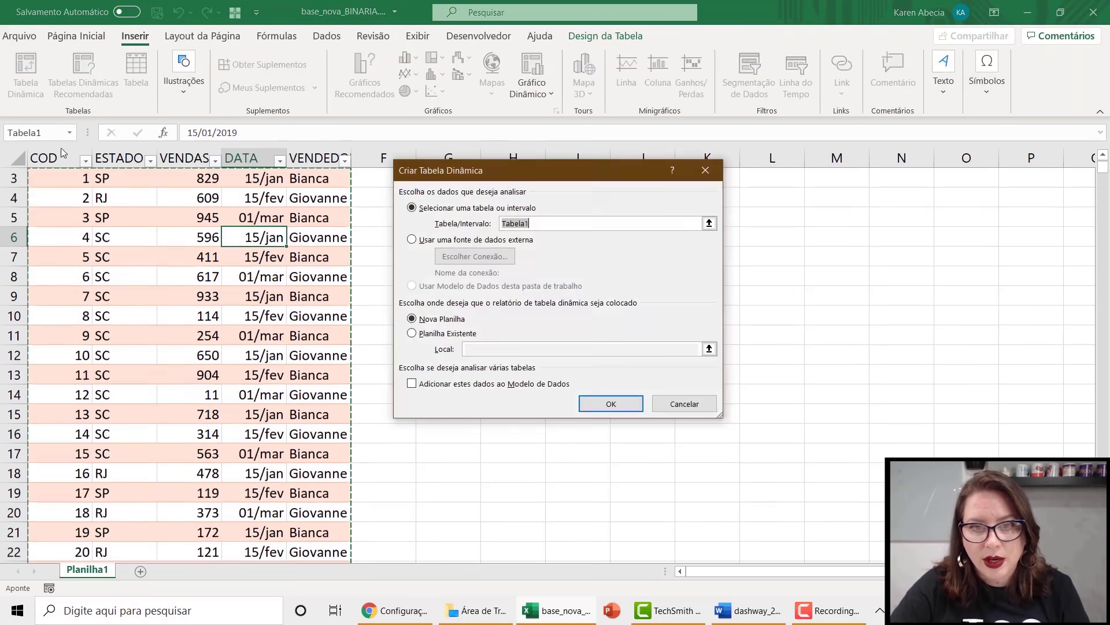
left_click_drag(582, 170, 871, 219)
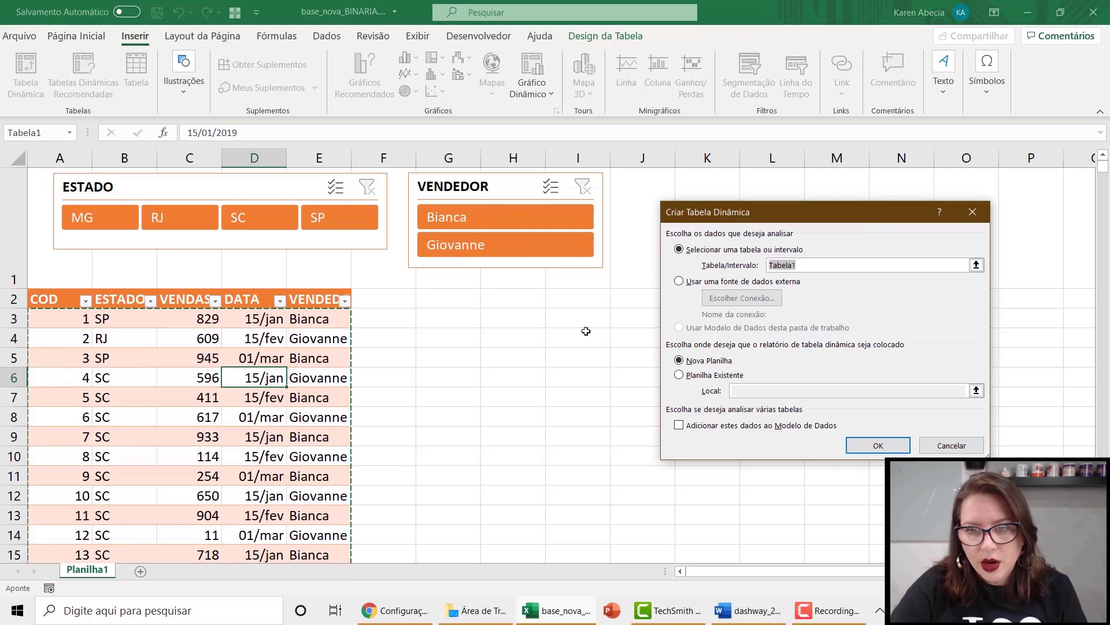
left_click(701, 377)
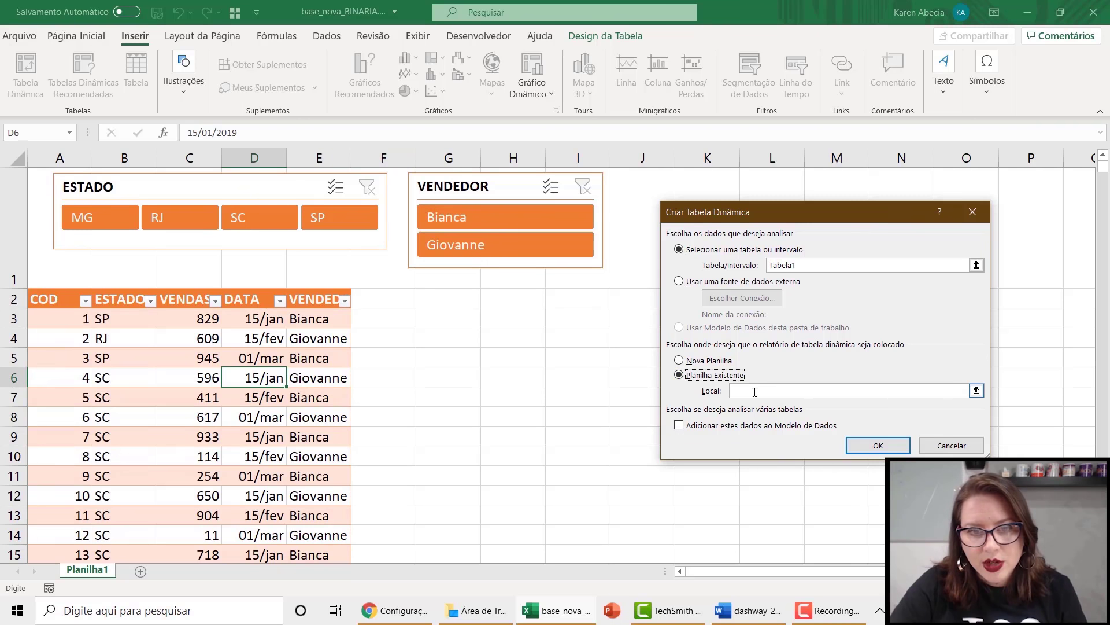
left_click(482, 322)
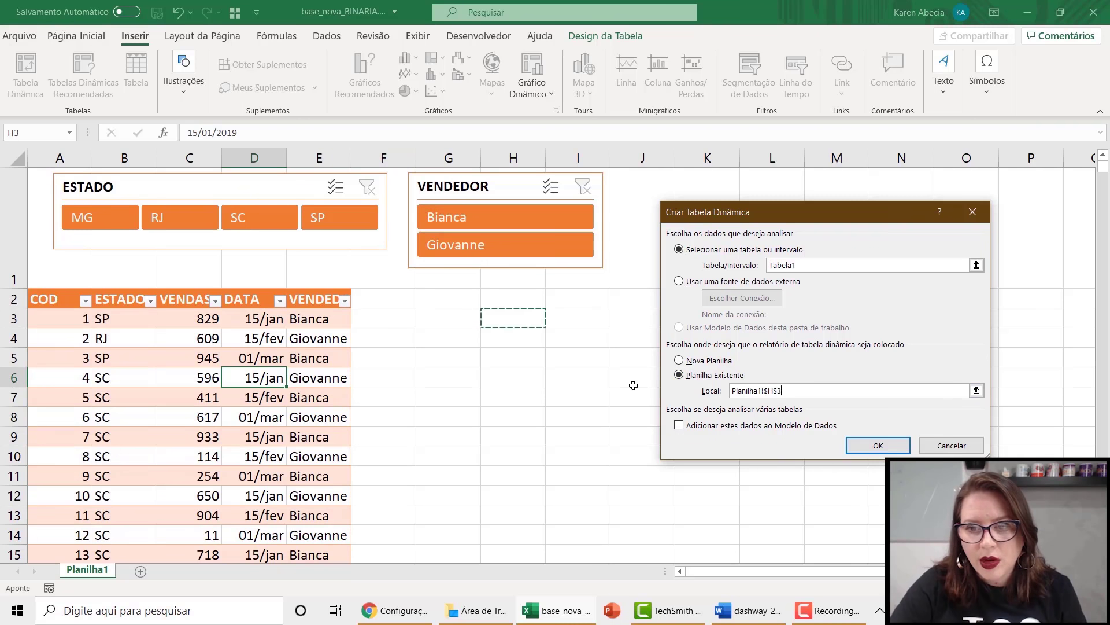
left_click(879, 446)
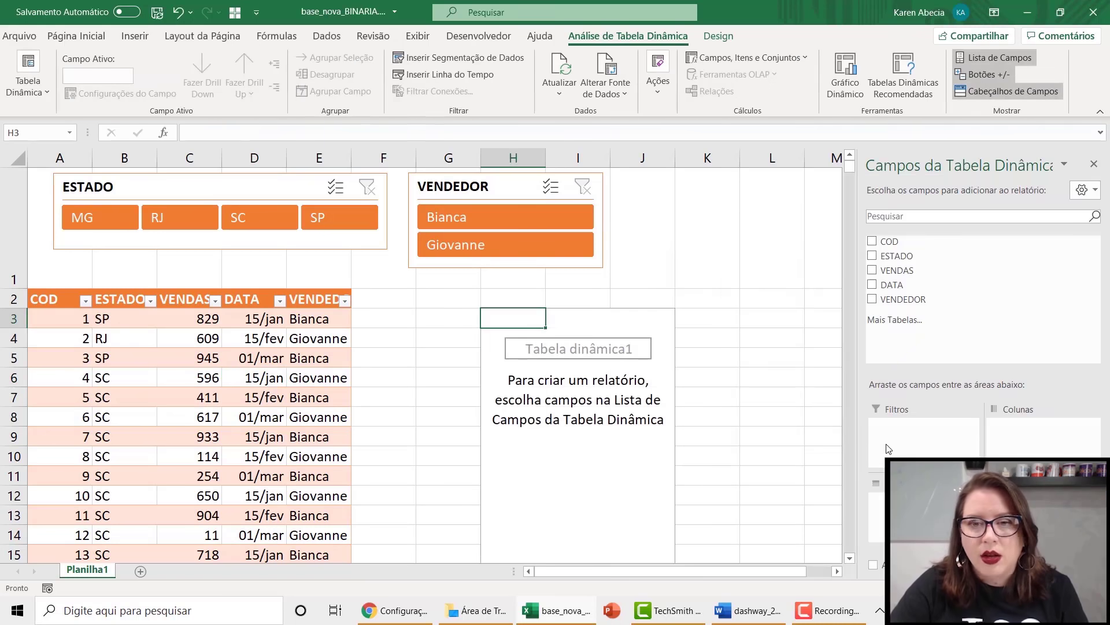
- Summarise VENDAS as values by VENDEDOR in rows, and move the PivotTable down to start at cell H8
left_click(913, 270)
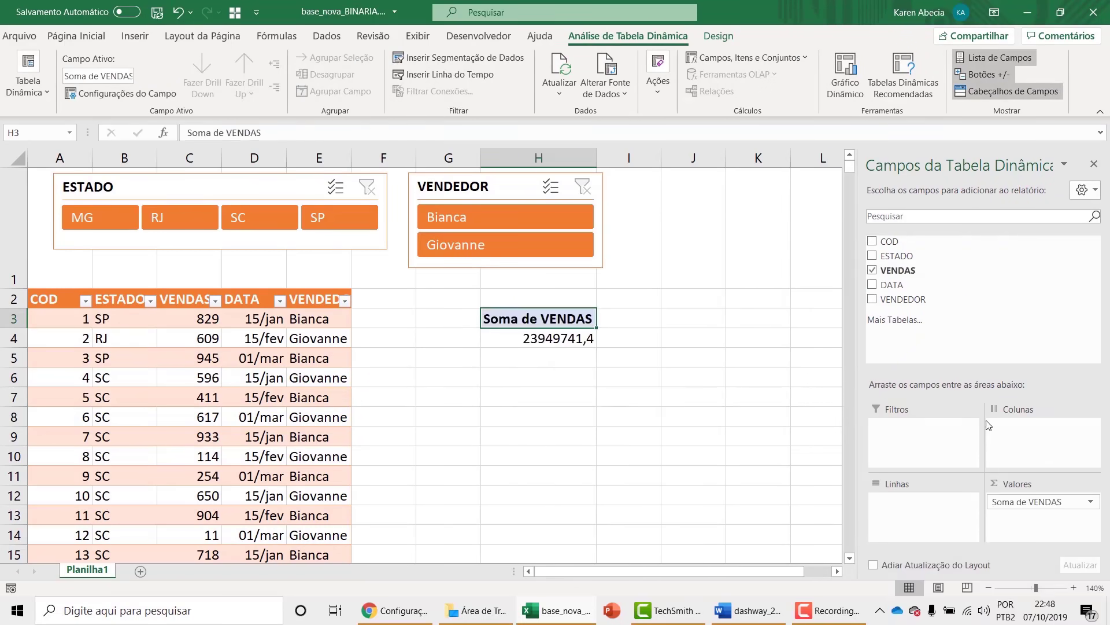
left_click_drag(923, 301, 923, 515)
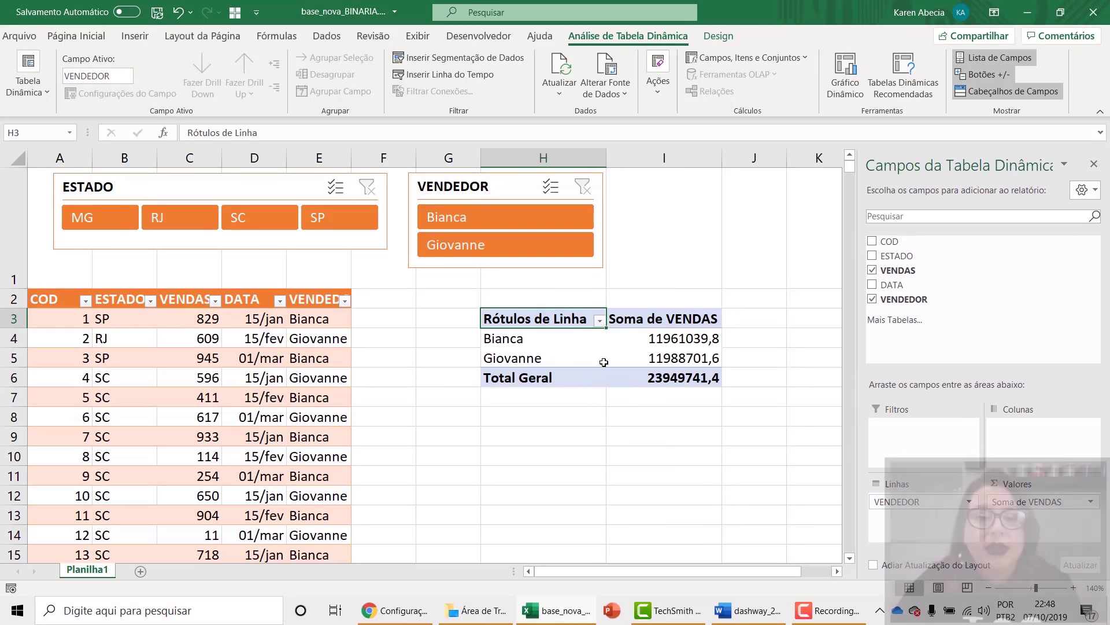
left_click(585, 349)
left_click_drag(549, 320, 648, 496)
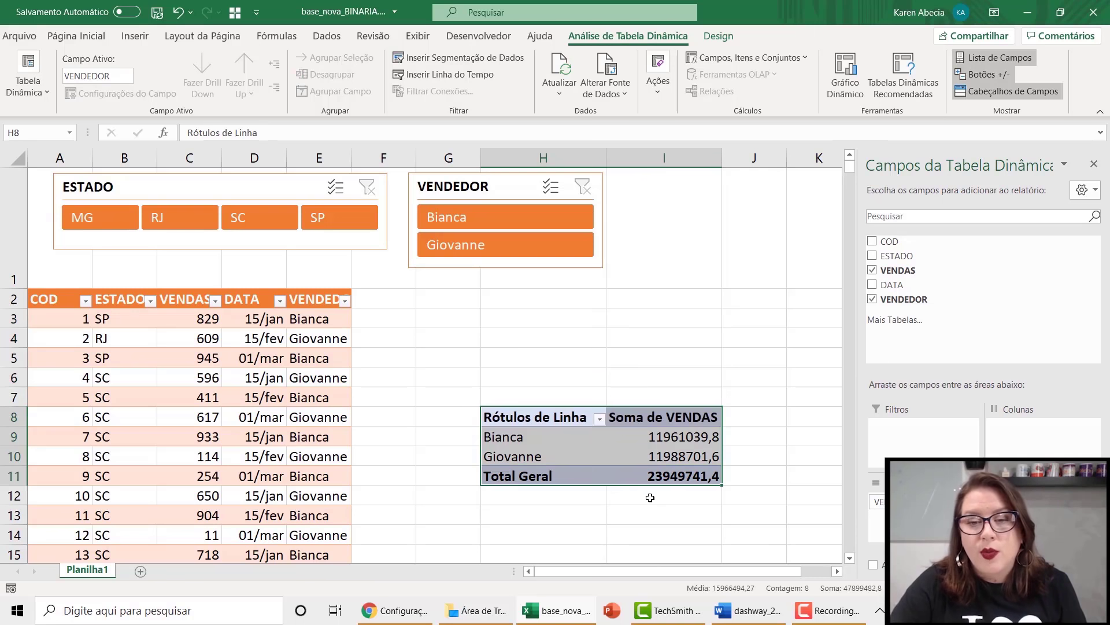
left_click(695, 375)
left_click(633, 435)
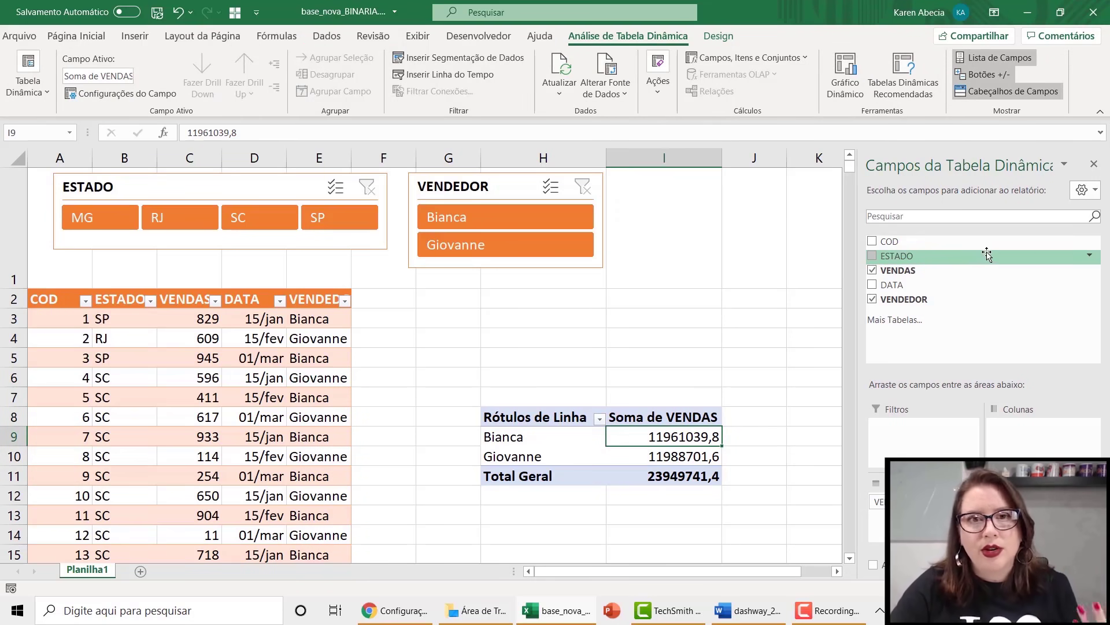
- Insert a timeline for the DATA field of the PivotTable
left_click(664, 458)
left_click(596, 456)
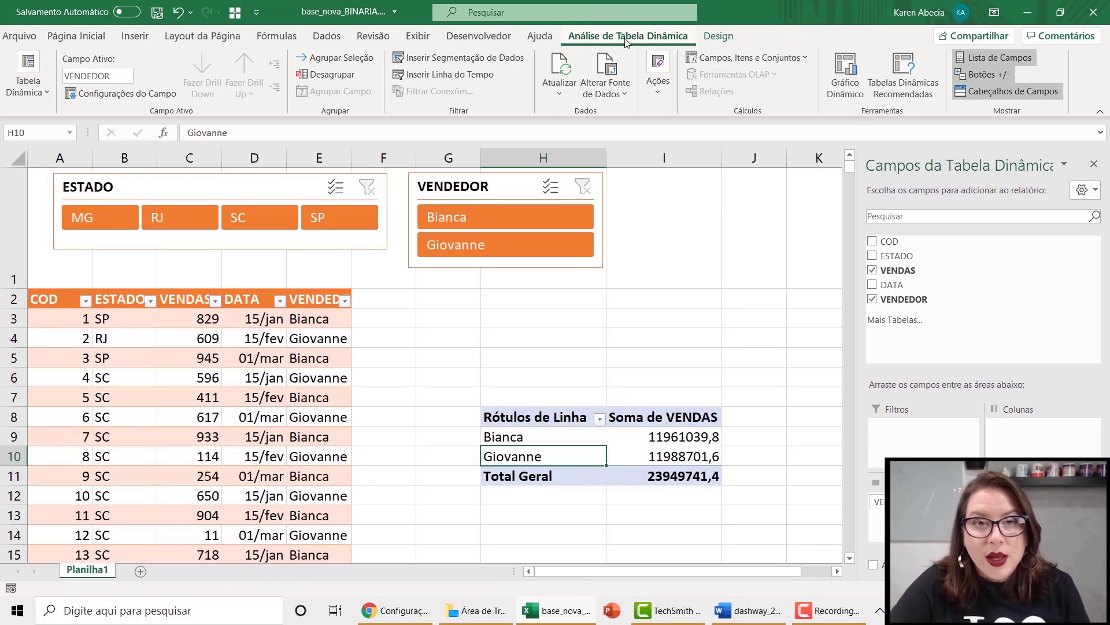
left_click(486, 75)
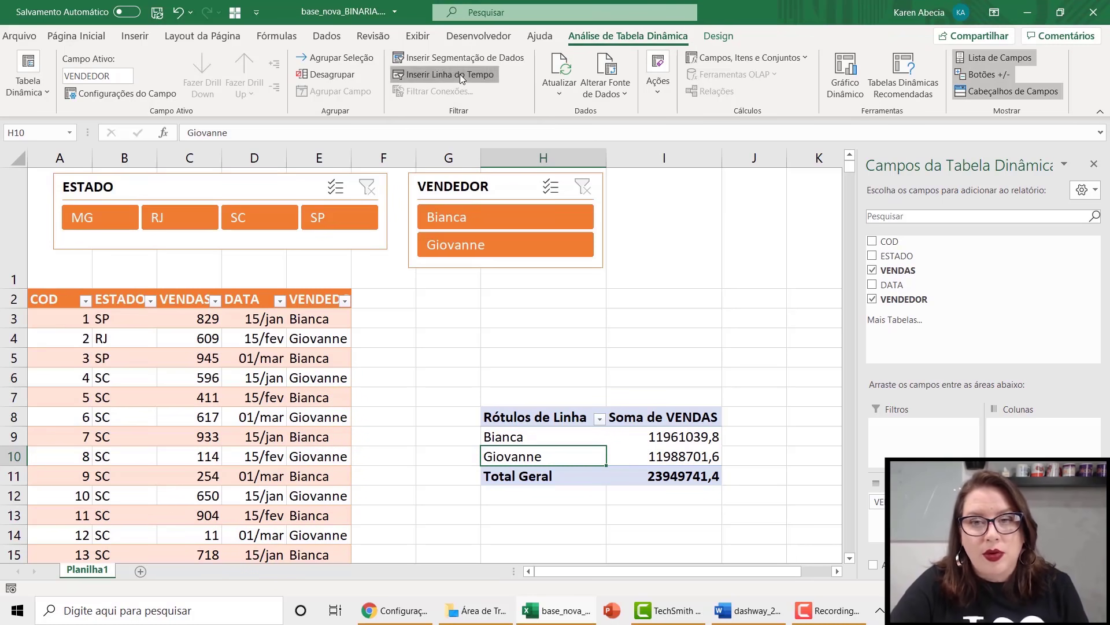
left_click_drag(774, 268, 433, 174)
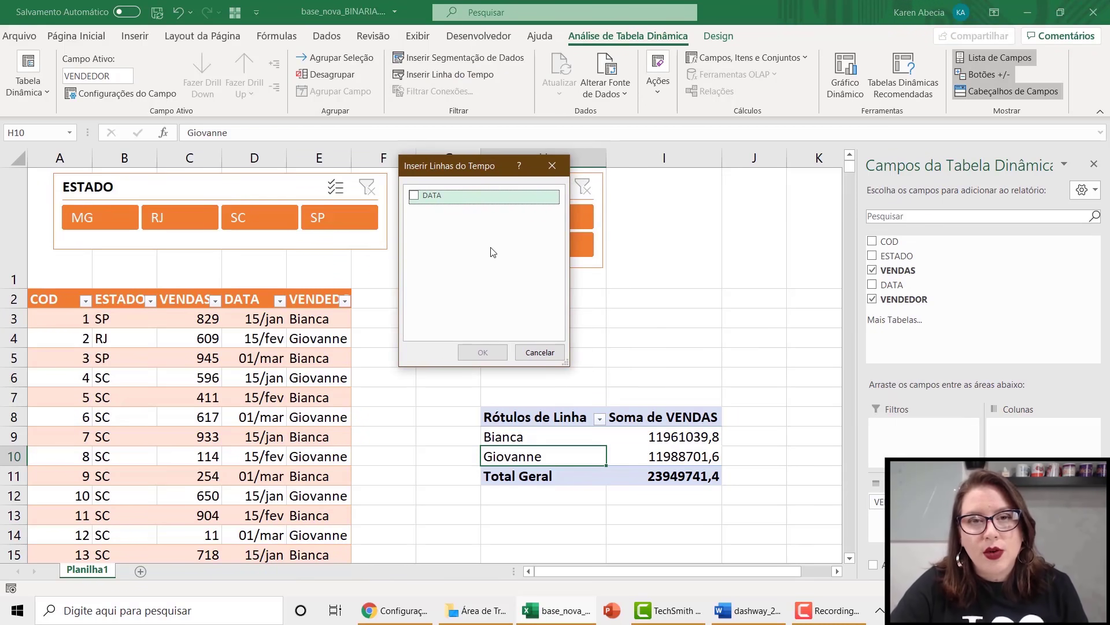
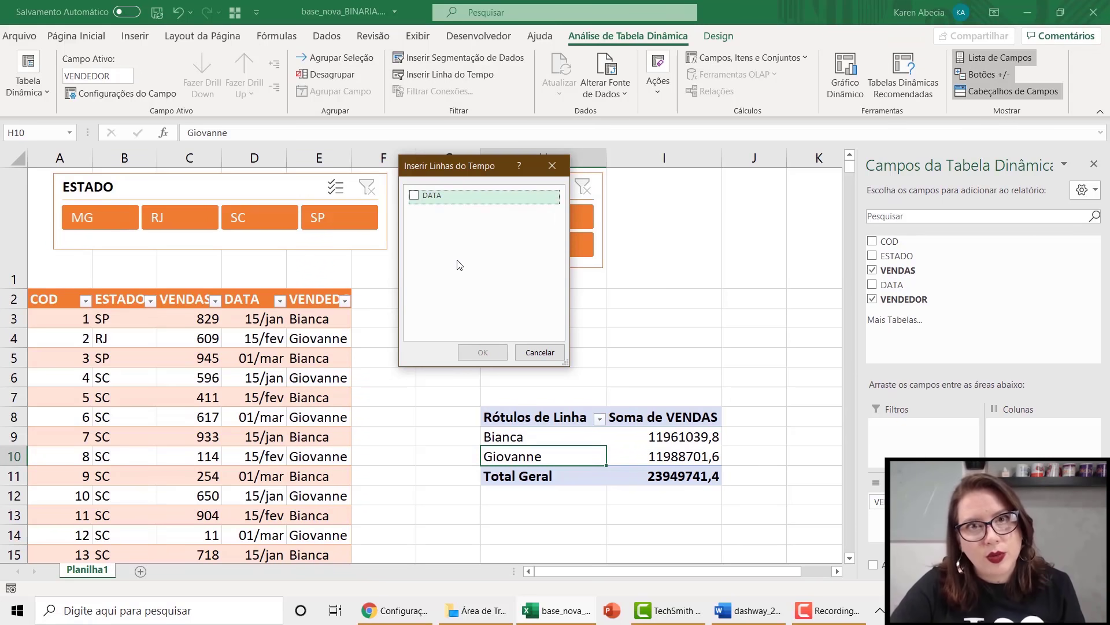
left_click(414, 196)
left_click(484, 351)
- Place the DATA timeline above the PivotTable, beside the VENDEDOR slicer, and resize it to about 3,52 by 16,22 cm
left_click_drag(525, 312, 842, 238)
scroll(451, 276, "right", 3)
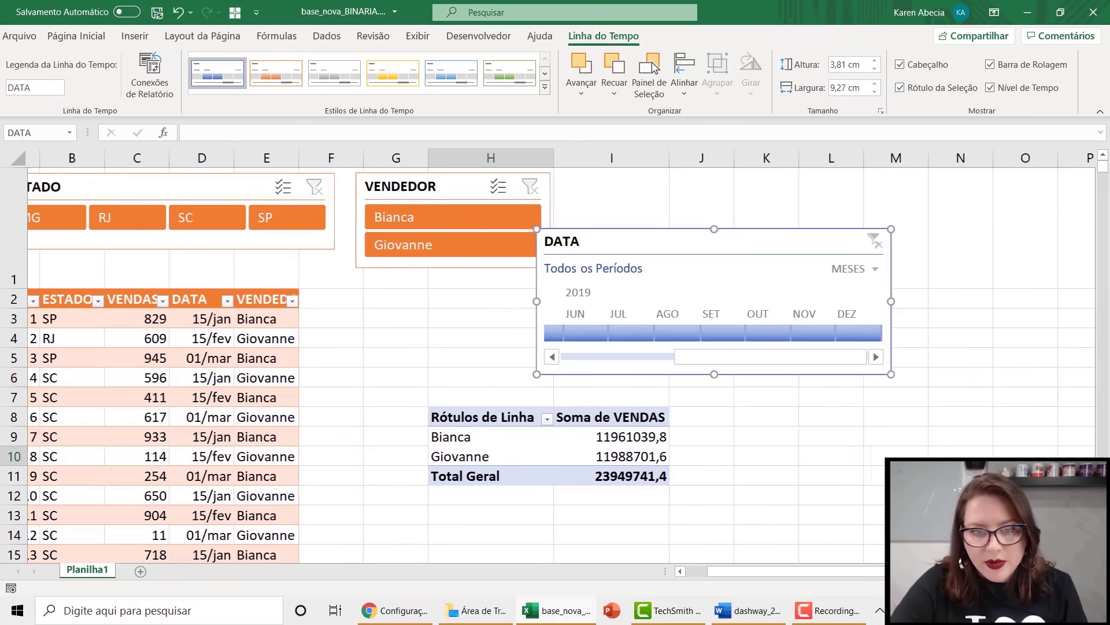
left_click_drag(429, 243, 490, 232)
left_click_drag(623, 360, 882, 350)
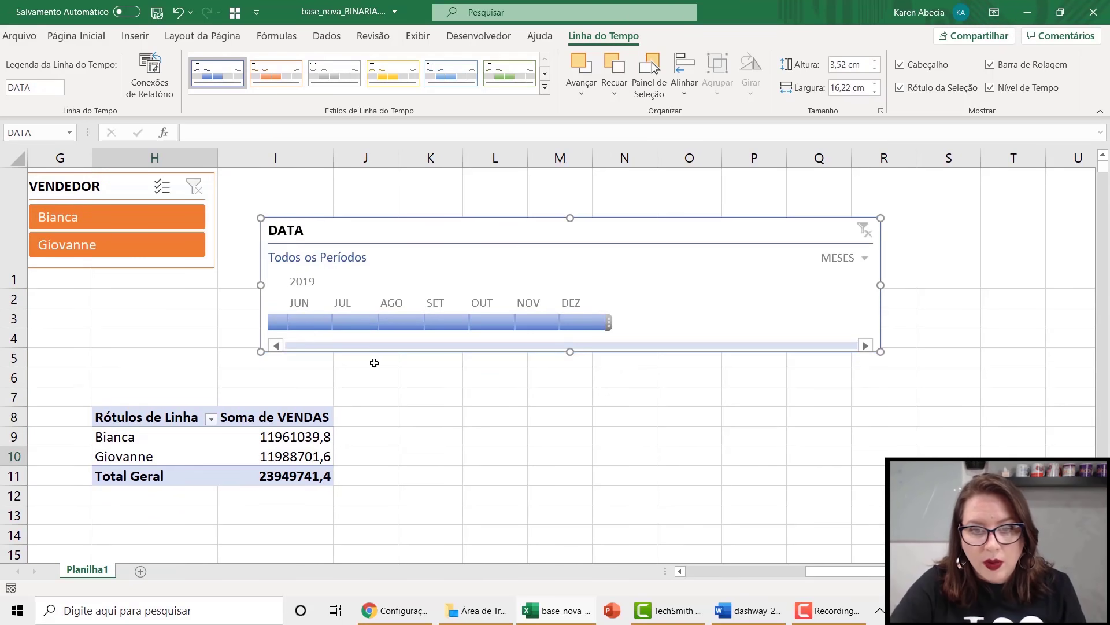
- Test the timeline by month, filtering the PivotTable by May, January to April, and January to March 2019
left_click(281, 326)
left_click(478, 330)
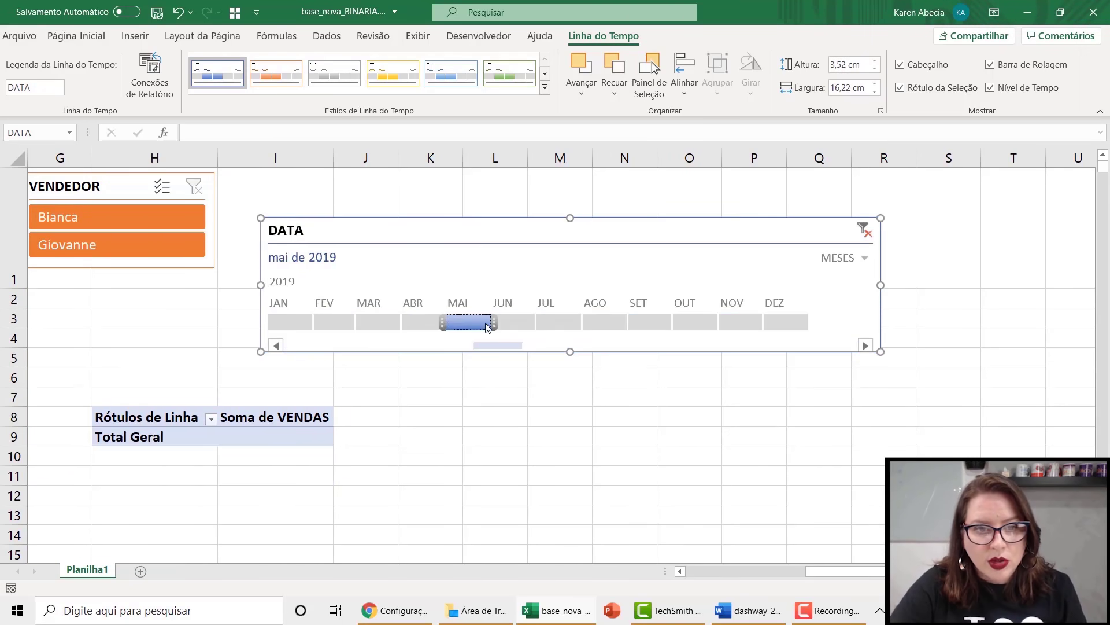
left_click(296, 323)
left_click_drag(312, 321, 445, 322)
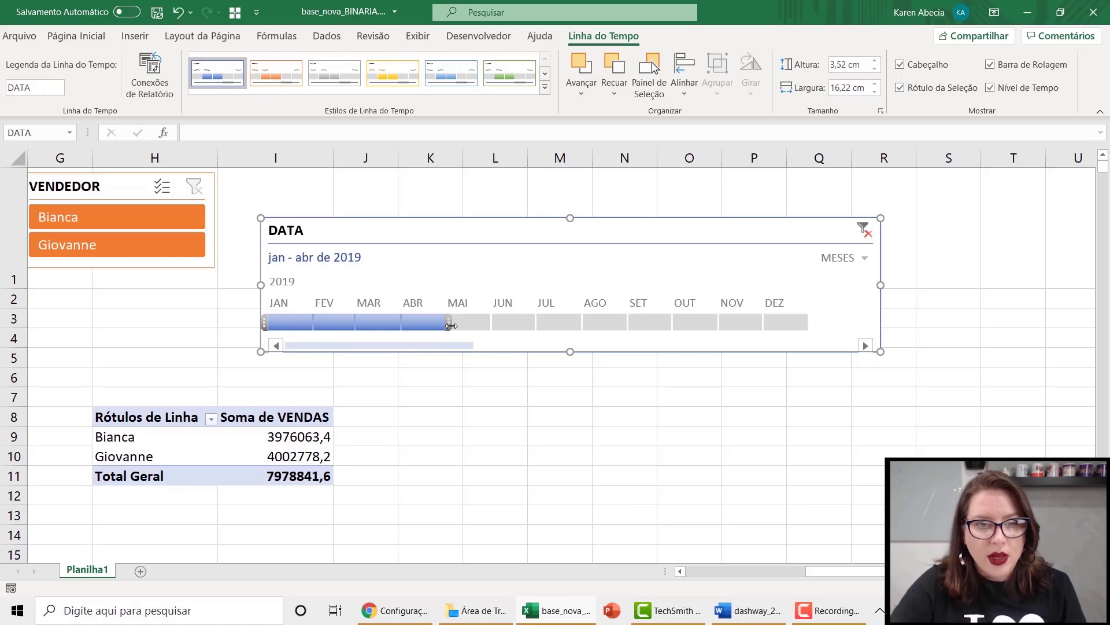
left_click(377, 322)
left_click_drag(352, 322, 272, 322)
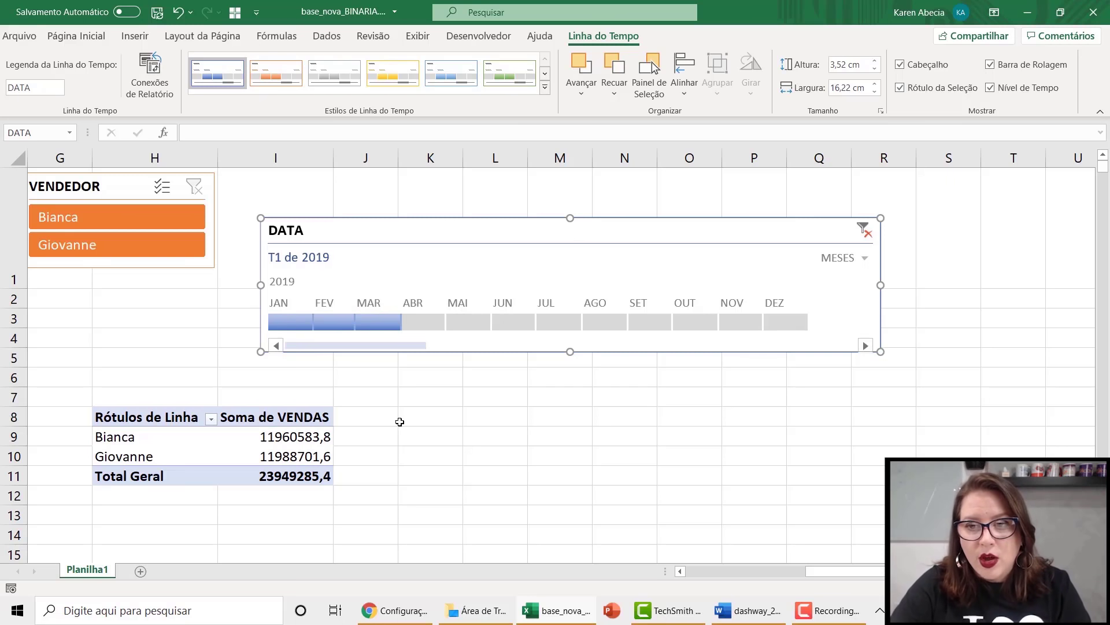
- Set the timeline's time level to quarters (TRIMESTRES) and filter by T1 to T2 of 2019
left_click(844, 258)
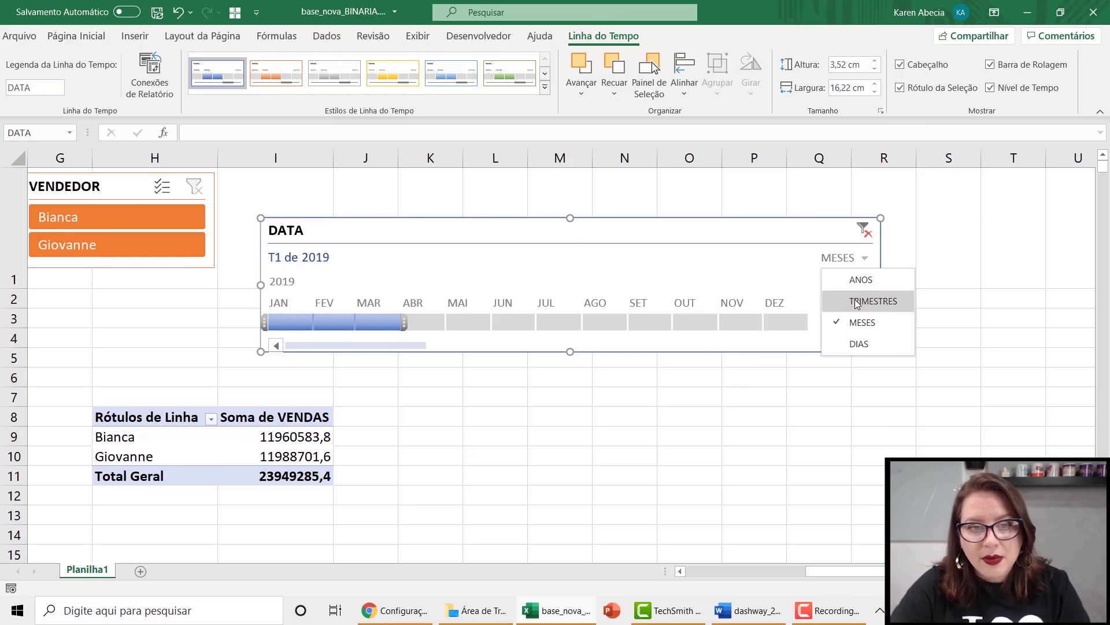
left_click(855, 300)
left_click(312, 322)
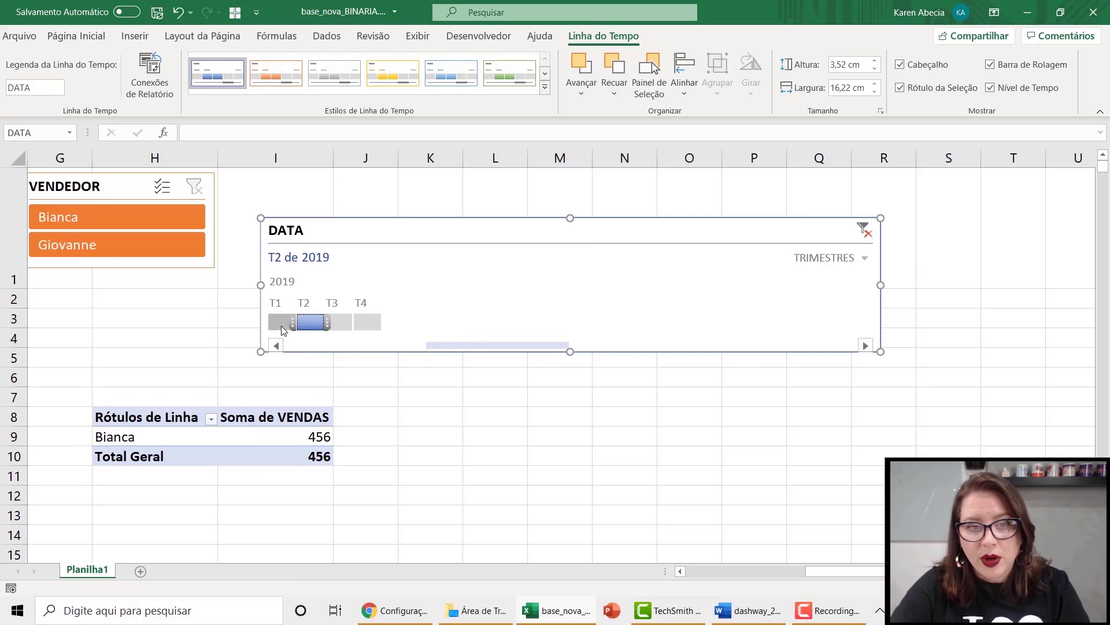
left_click_drag(293, 319, 267, 323)
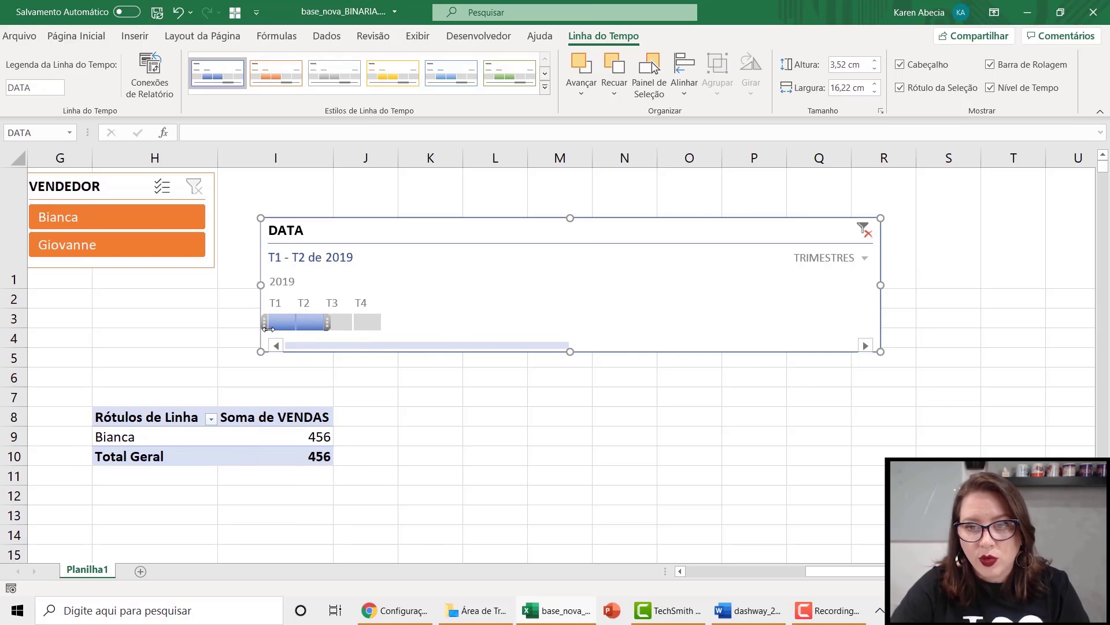
- Switch the timeline's time level back to months (MESES), and change it to days (DIAS)
left_click(832, 260)
left_click(835, 323)
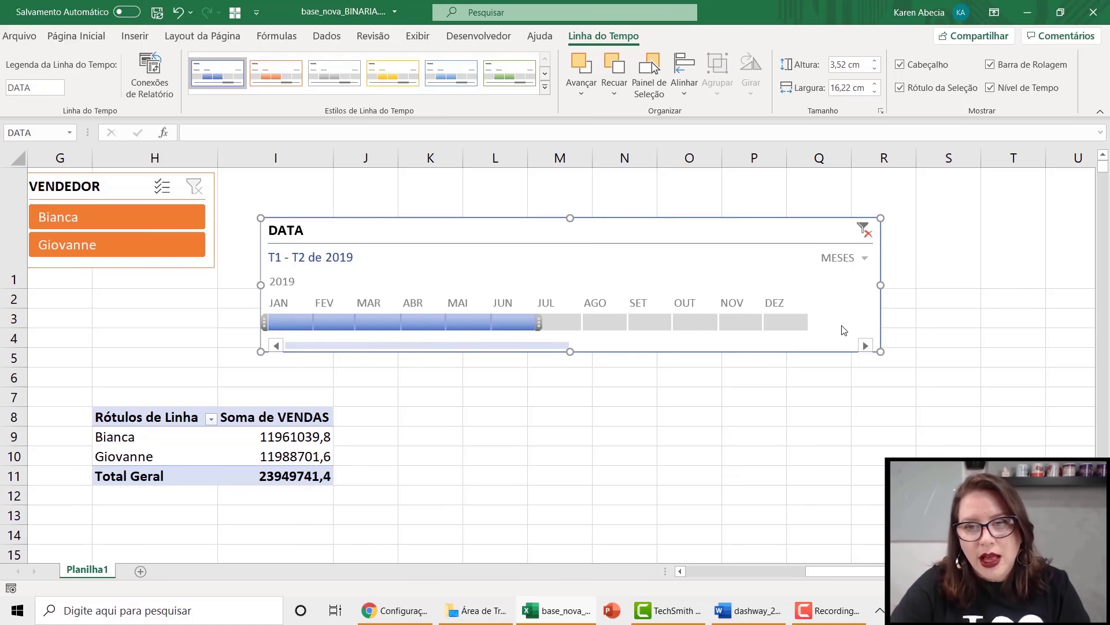
left_click(855, 256)
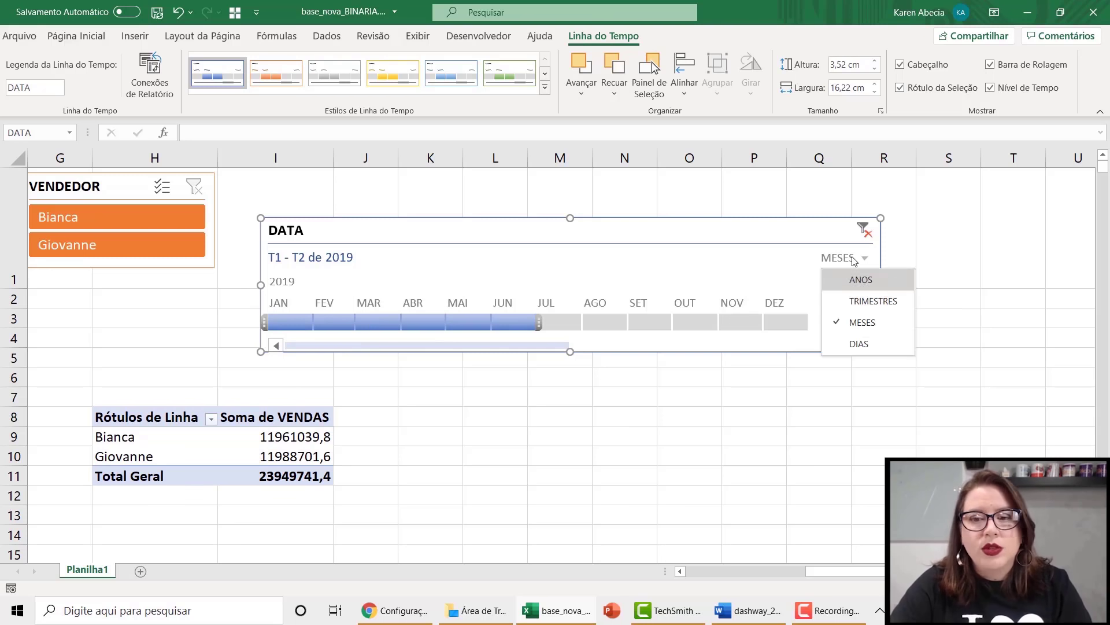
left_click(871, 345)
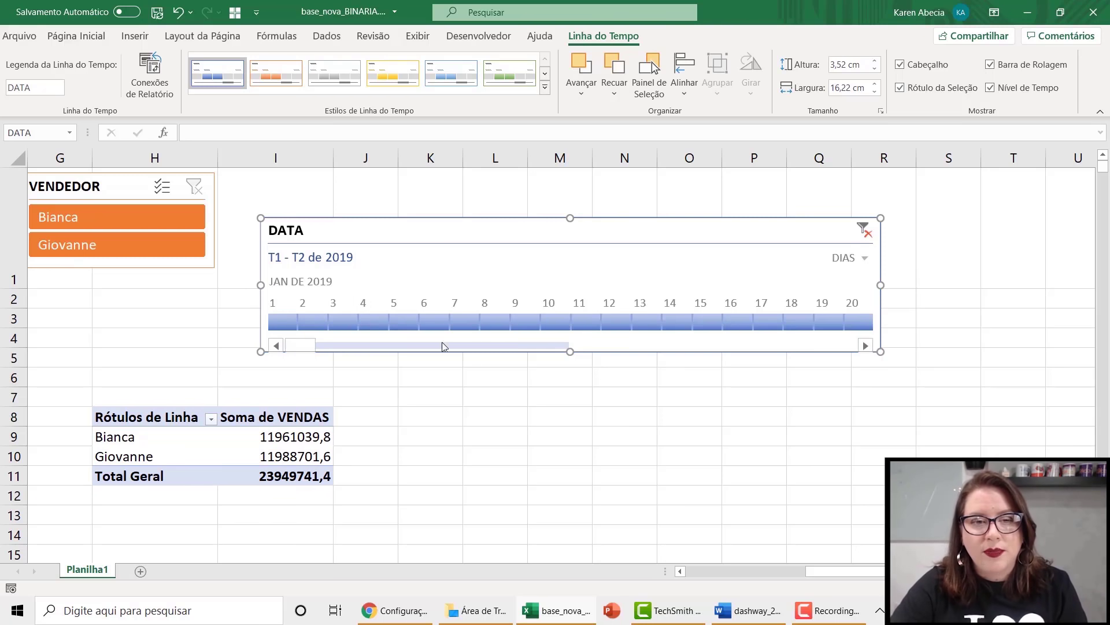
- Test the timeline by day with 2 January and 5 to 20 January 2019, and clear the timeline filter
left_click(319, 326)
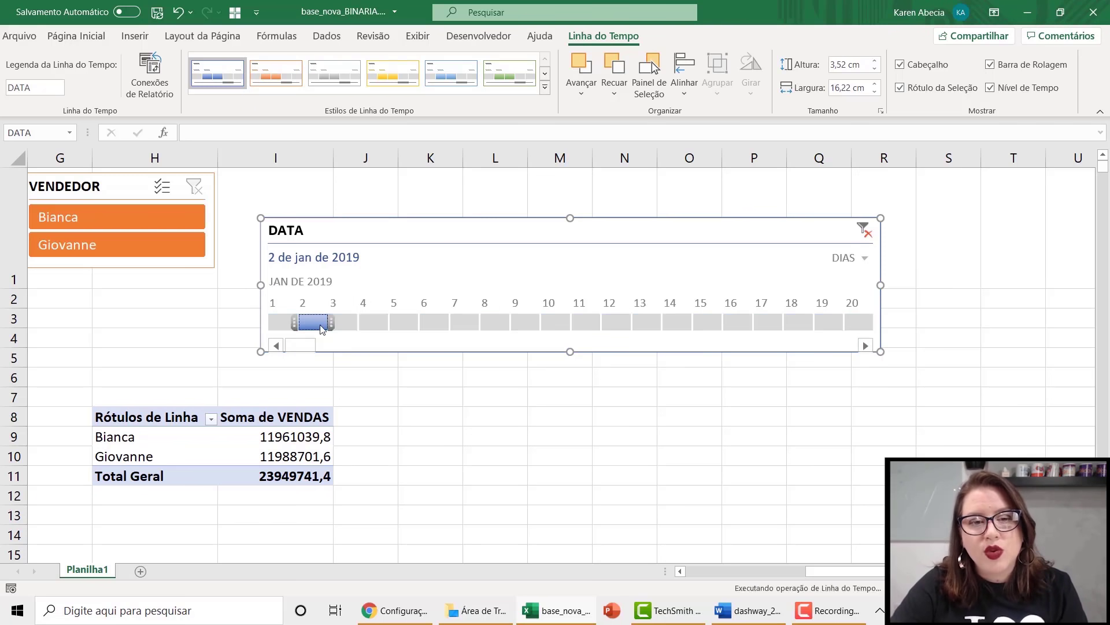
left_click(417, 326)
left_click_drag(421, 328, 868, 330)
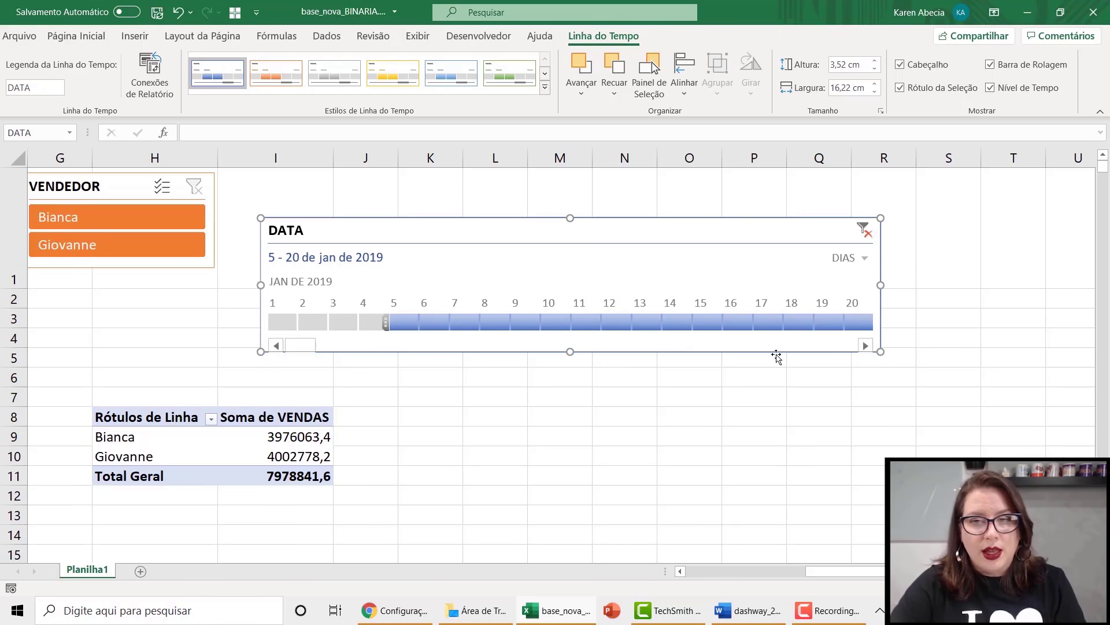
left_click(864, 258)
left_click(864, 262)
left_click(863, 261)
left_click(863, 230)
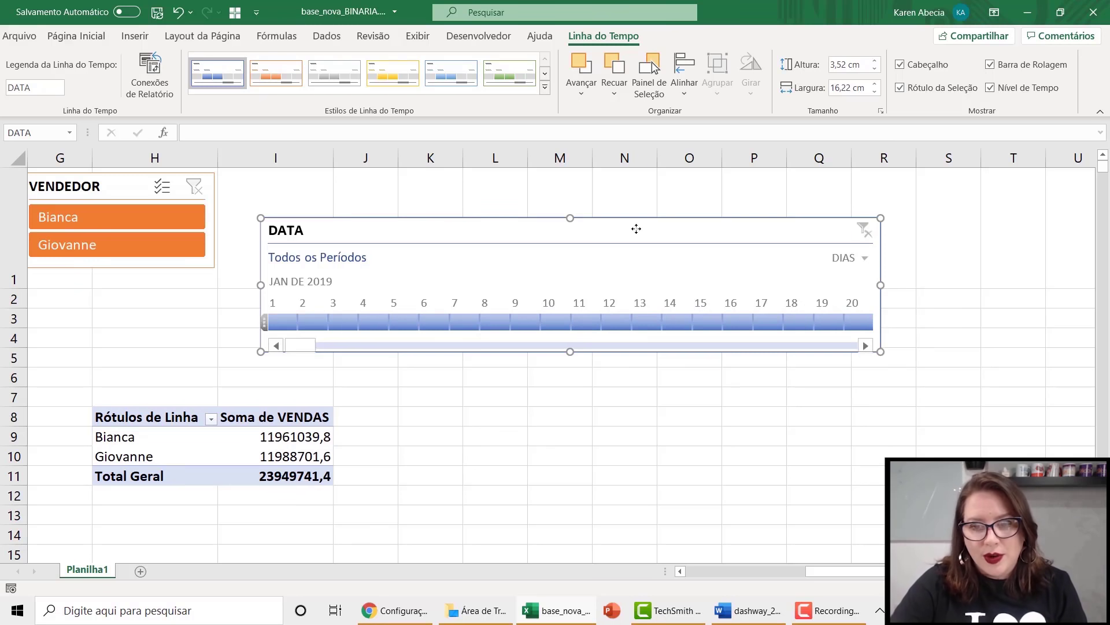
- Reposition the DATA timeline beside the VENDEDOR slicer and shrink it to about 4,11 by 8,63 cm
left_click_drag(637, 230, 645, 220)
left_click_drag(821, 571, 717, 588)
left_click_drag(719, 220, 701, 238)
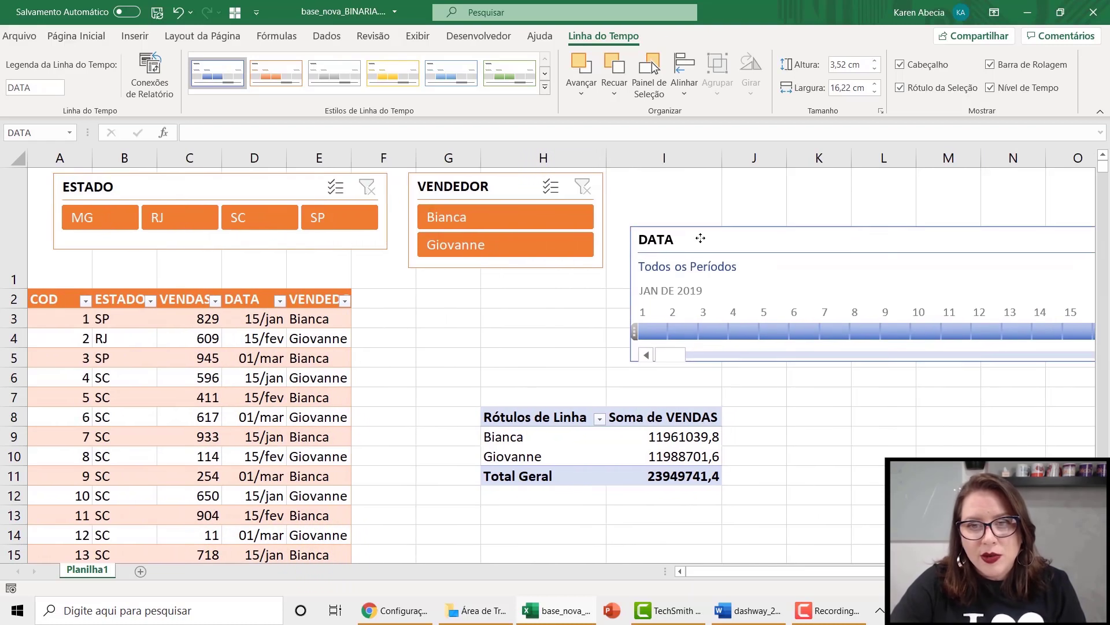
left_click_drag(631, 227, 678, 232)
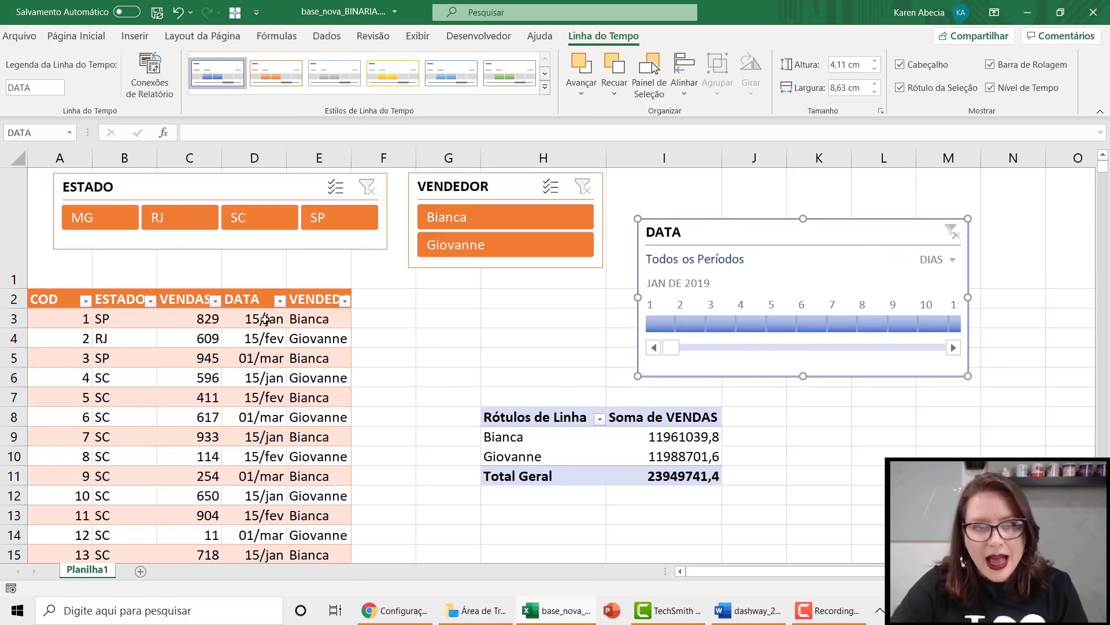
left_click(231, 371)
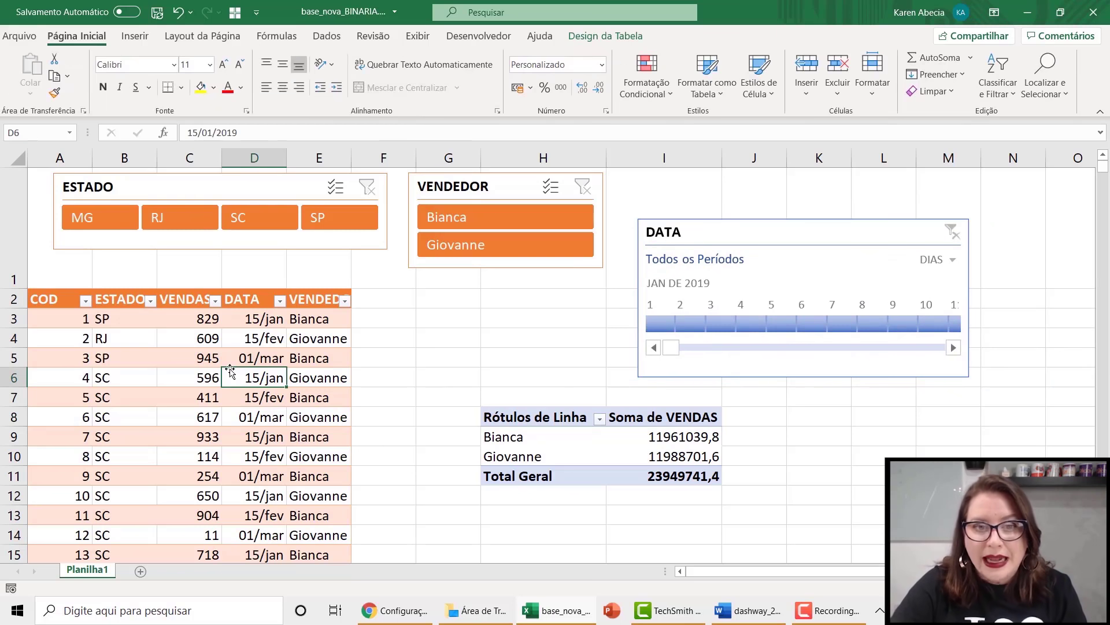
left_click(293, 337)
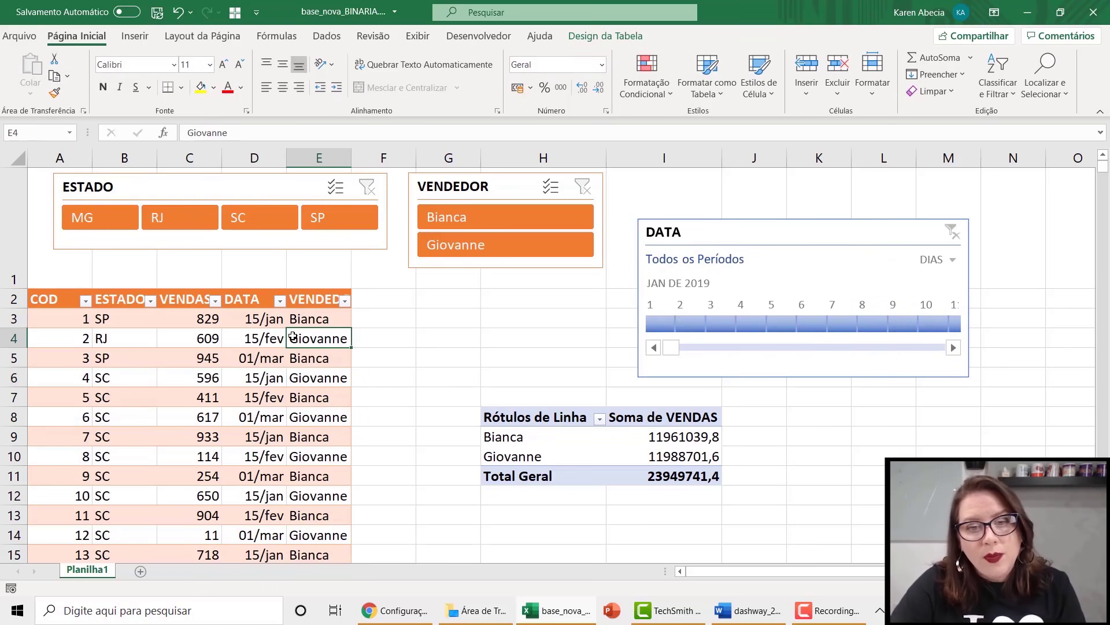
left_click(590, 437)
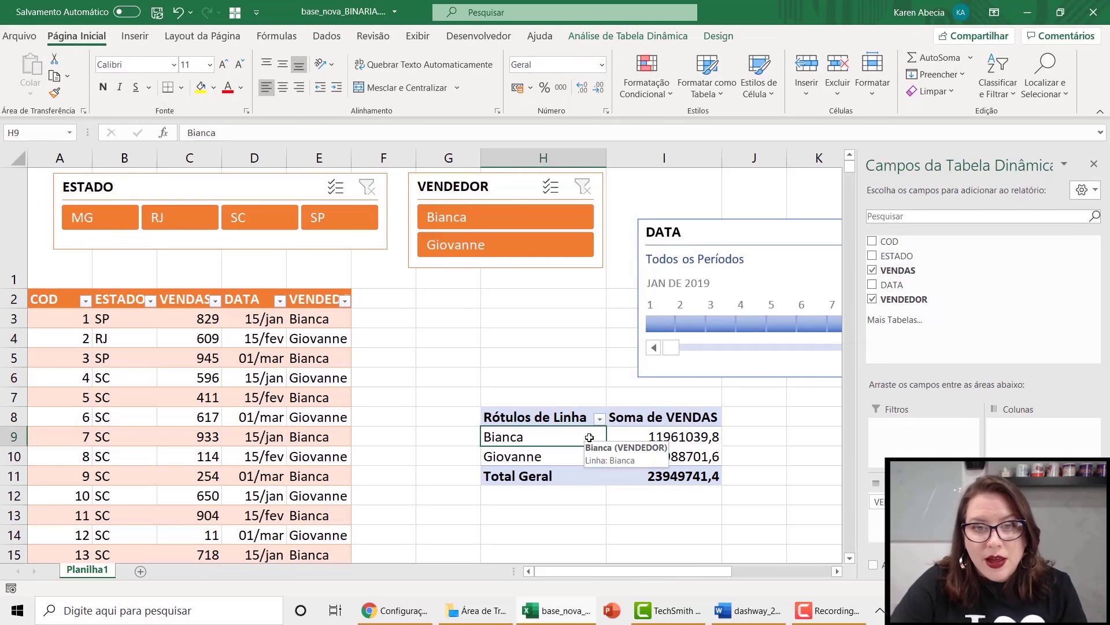
left_click(278, 188)
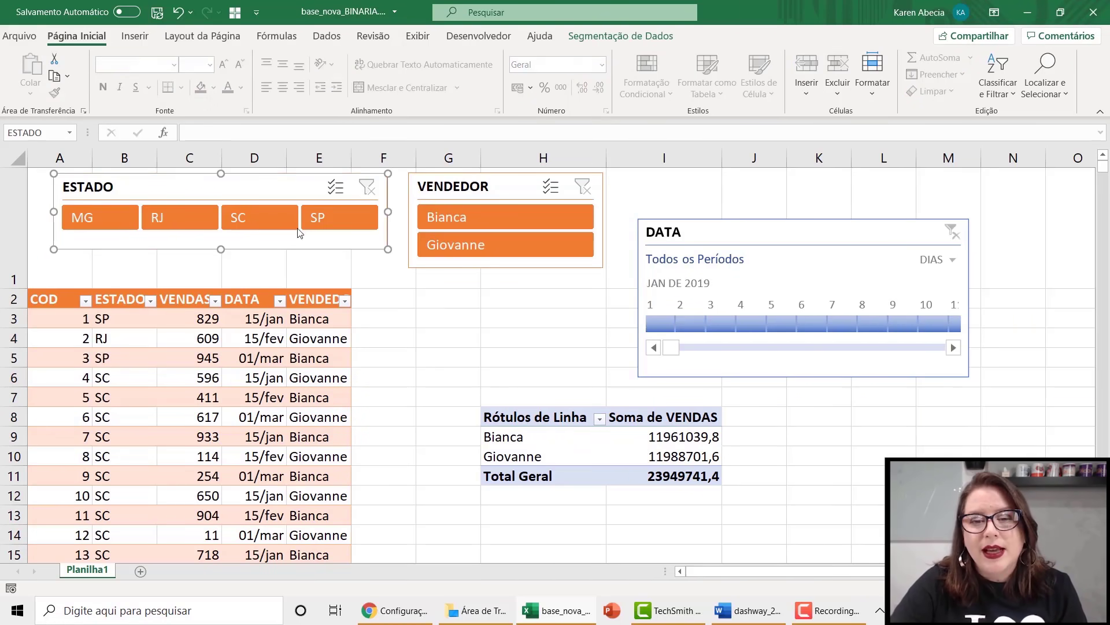
- Insert a VENDEDOR slicer for the sales PivotTable and place it beside the PivotTable, below the DATA timeline
left_click(573, 435)
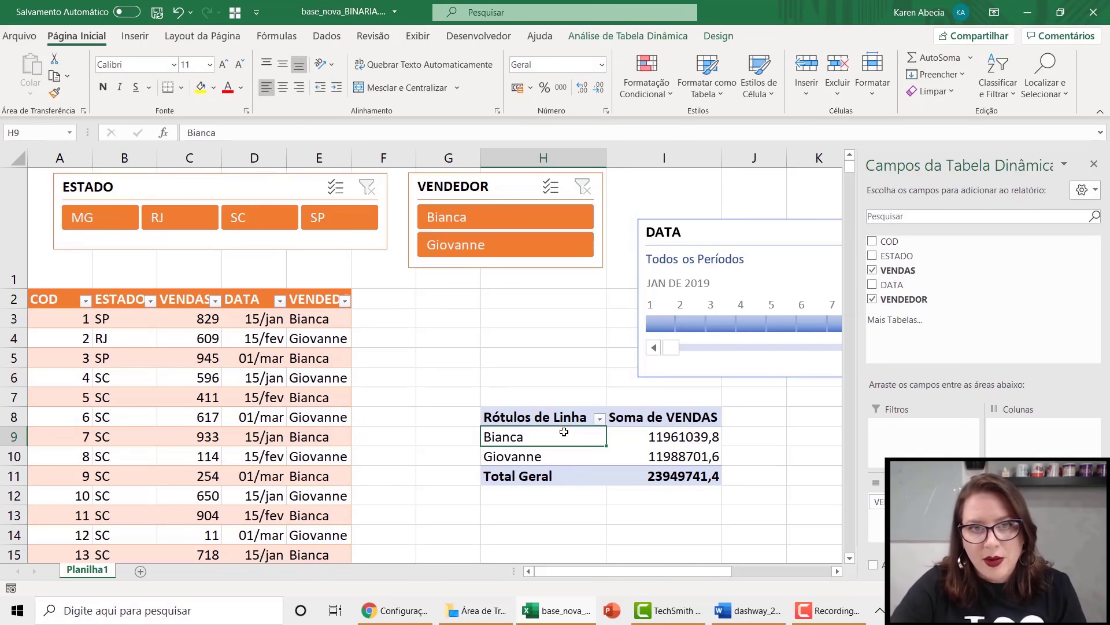
left_click(618, 44)
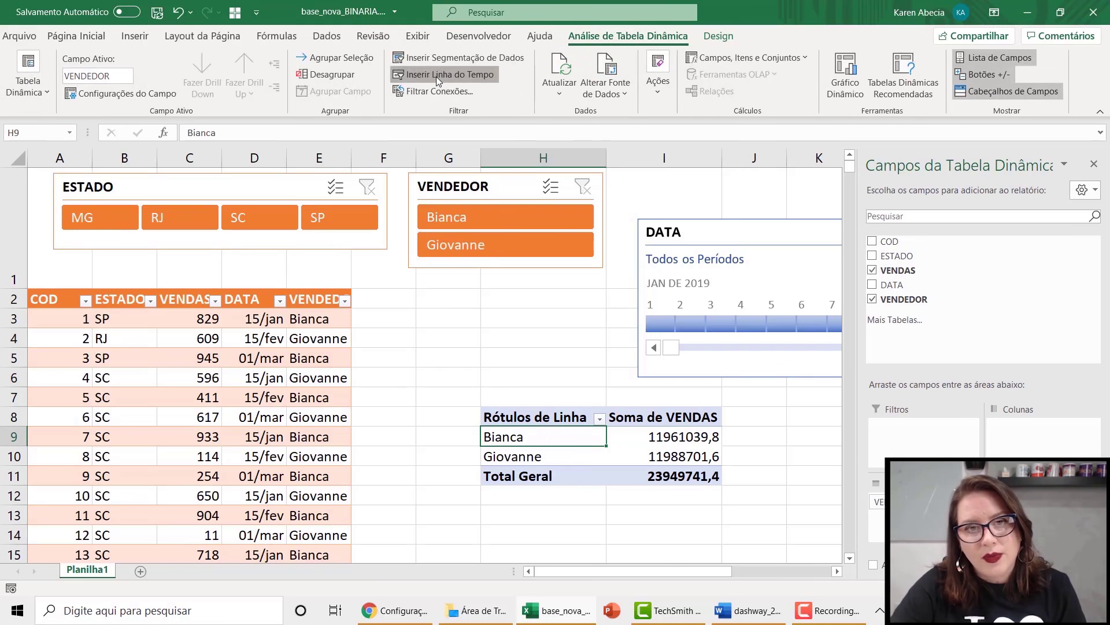
left_click(439, 57)
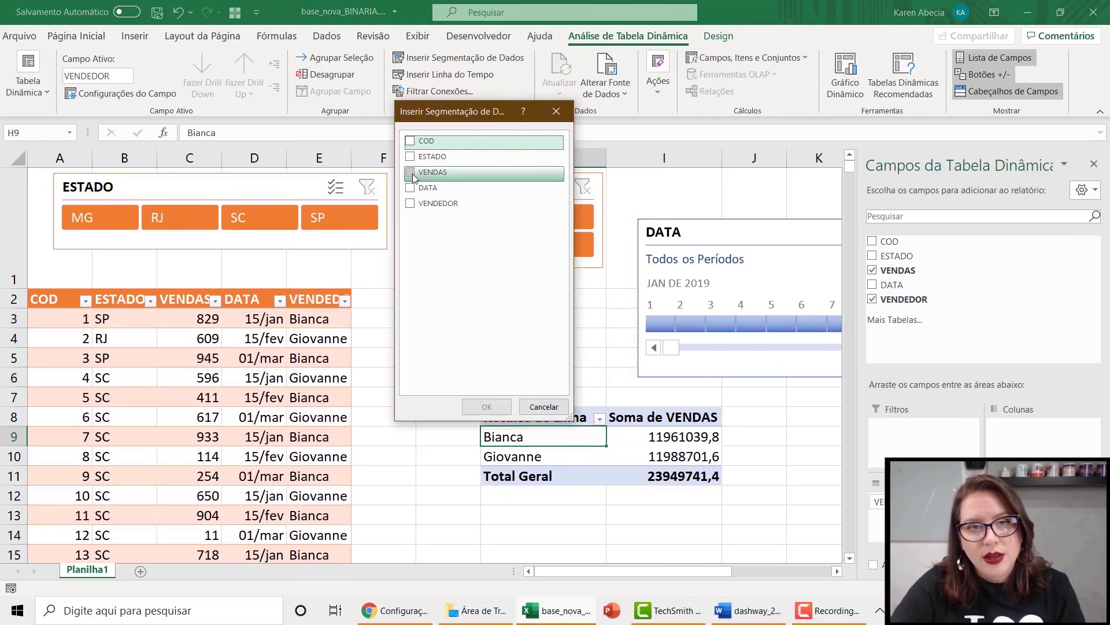
left_click(412, 173)
left_click(411, 203)
left_click(412, 172)
left_click(486, 407)
left_click_drag(438, 401, 834, 546)
- Test the PivotTable's new VENDEDOR slicer by switching between the two sellers, ending on the second one
left_click(809, 425)
left_click(802, 449)
left_click(804, 425)
left_click(804, 452)
left_click(804, 425)
left_click(245, 349)
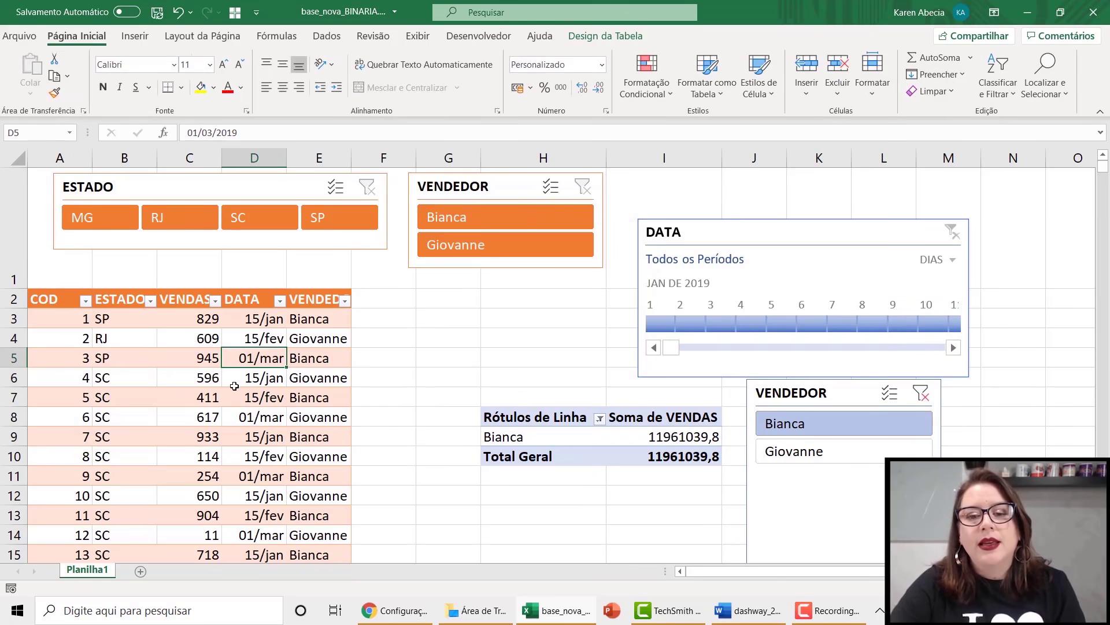
left_click(825, 451)
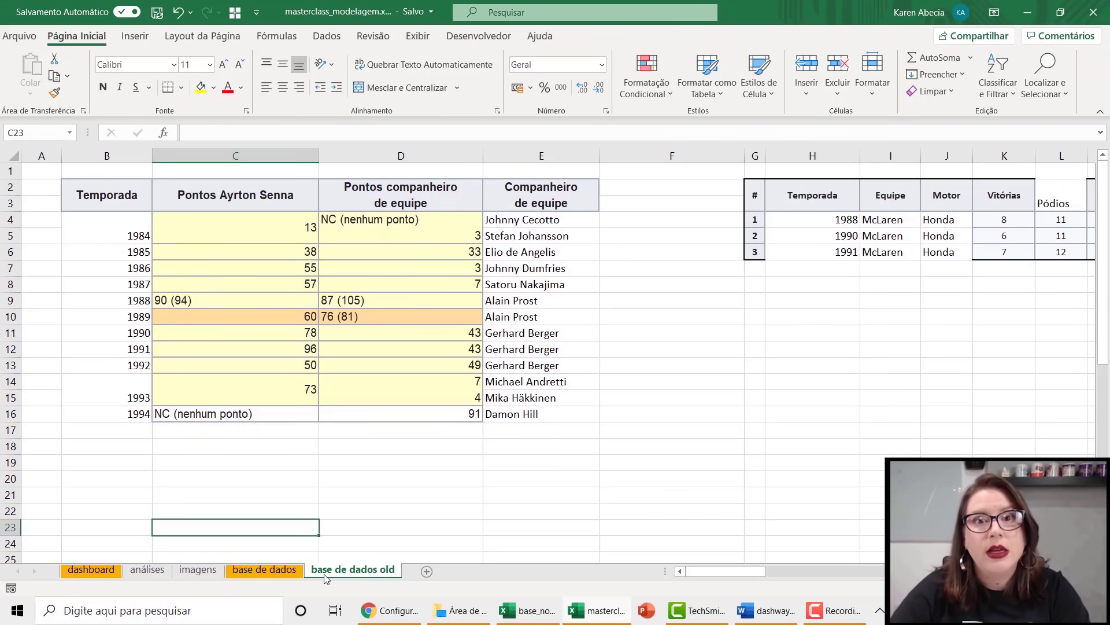
- In the masterclass_modelagem workbook, compare the raw tables on base de dados old with the structured tables on base de dados
left_click(273, 496)
mouse_move(761, 571)
left_mouse_down()
mouse_move(872, 575)
mouse_move(759, 575)
left_mouse_up()
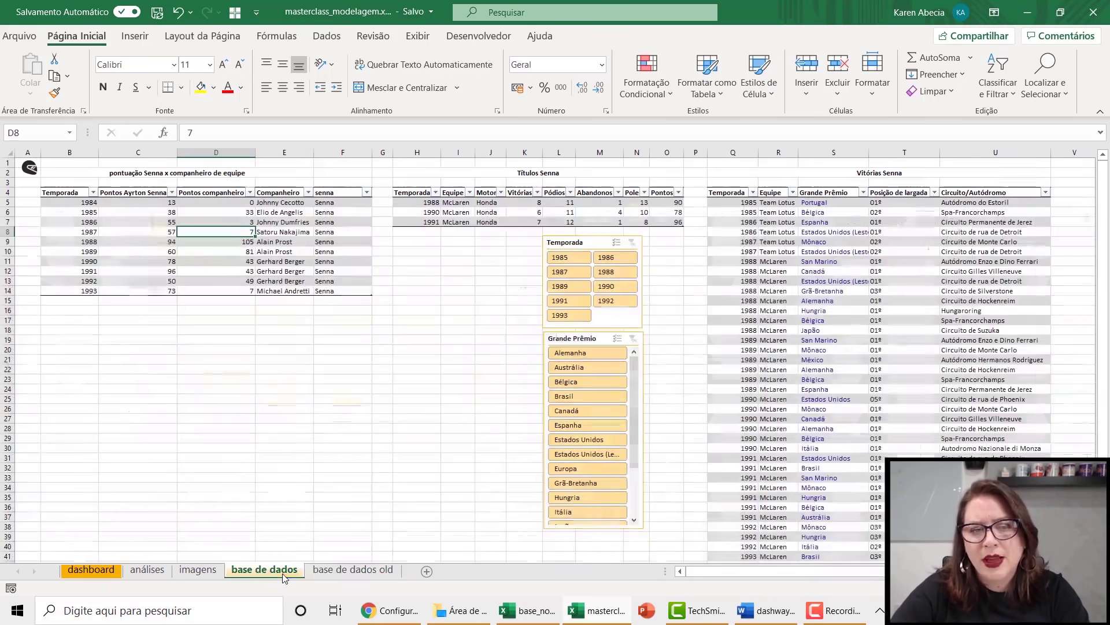
left_click(240, 569)
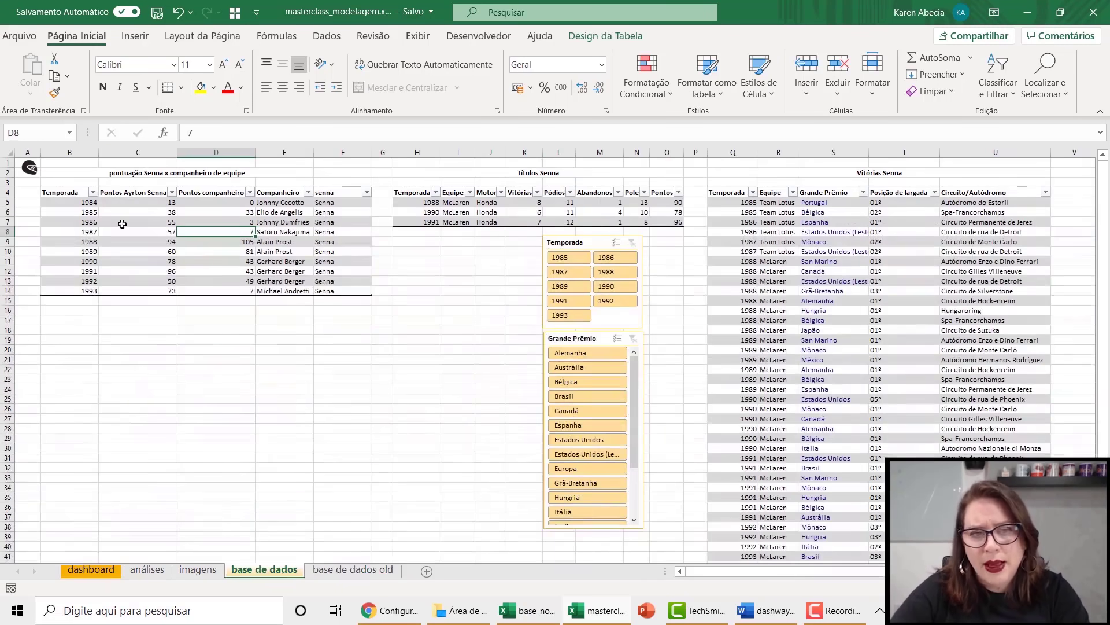
mouse_move(768, 574)
left_mouse_down()
mouse_move(829, 574)
mouse_move(769, 570)
left_mouse_up()
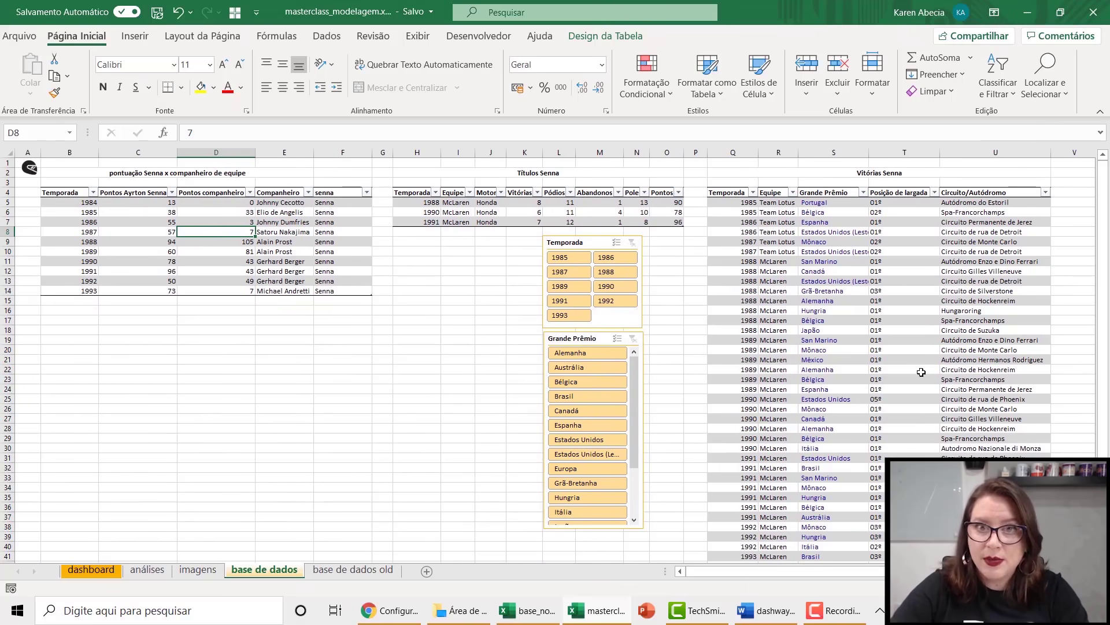
- Test the Grande Prêmio slicer with Austrália and Bélgica on the Vitórias Senna table, and clear its filter
left_click(596, 370)
left_click(596, 381)
left_click(633, 340)
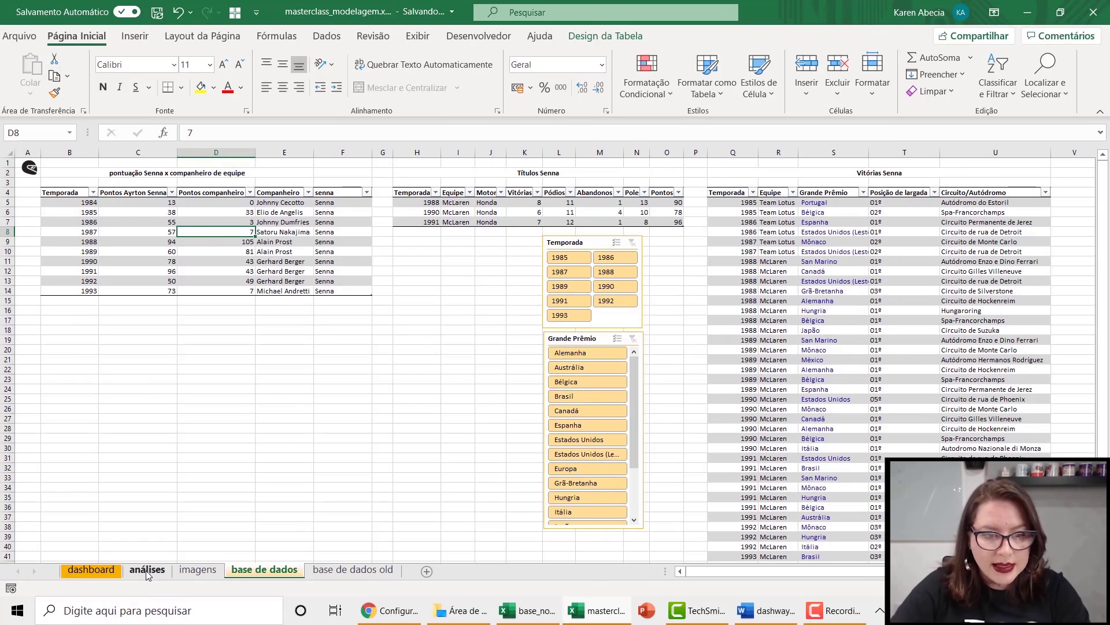
- Look through the análises, imagens and dashboard sheets, and return to base de dados
left_click(167, 573)
left_click(198, 570)
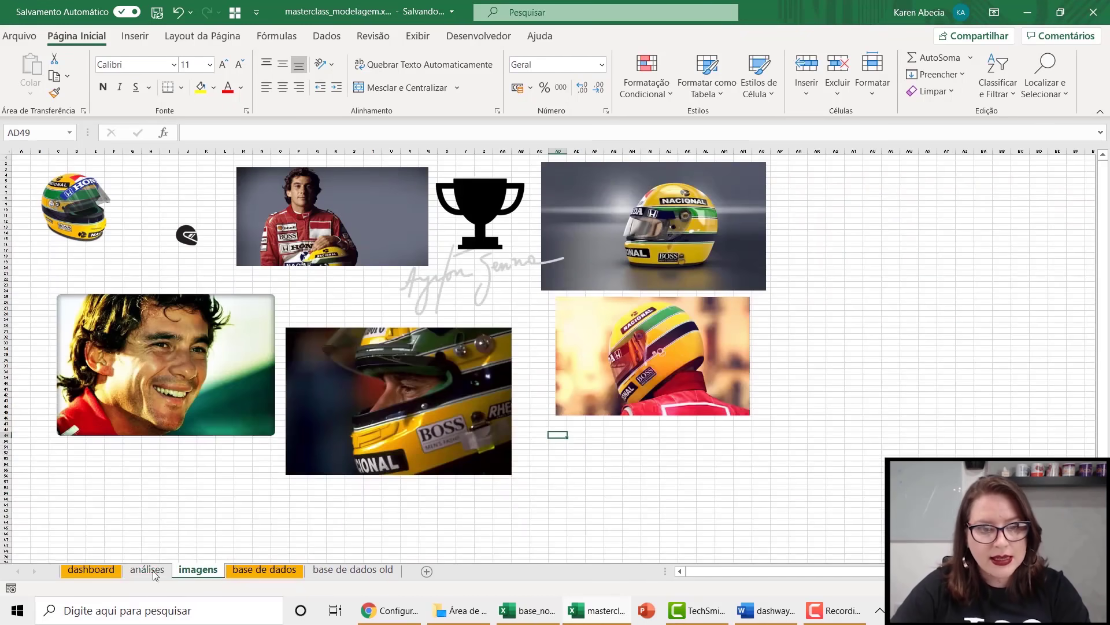
left_click(97, 570)
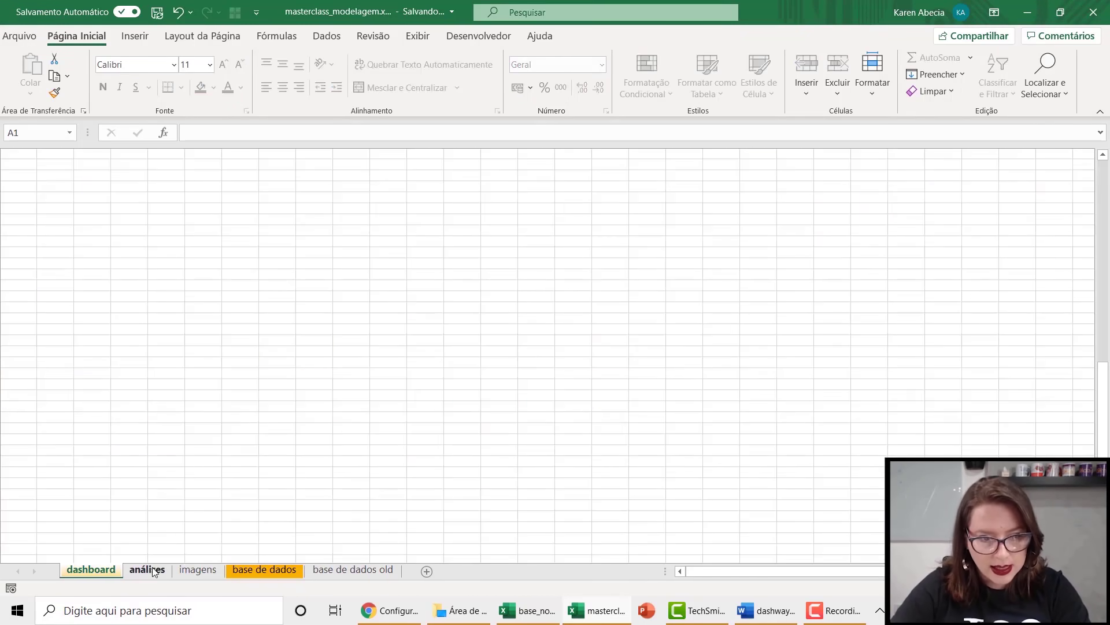
left_click(147, 570)
left_click(197, 570)
left_click(252, 571)
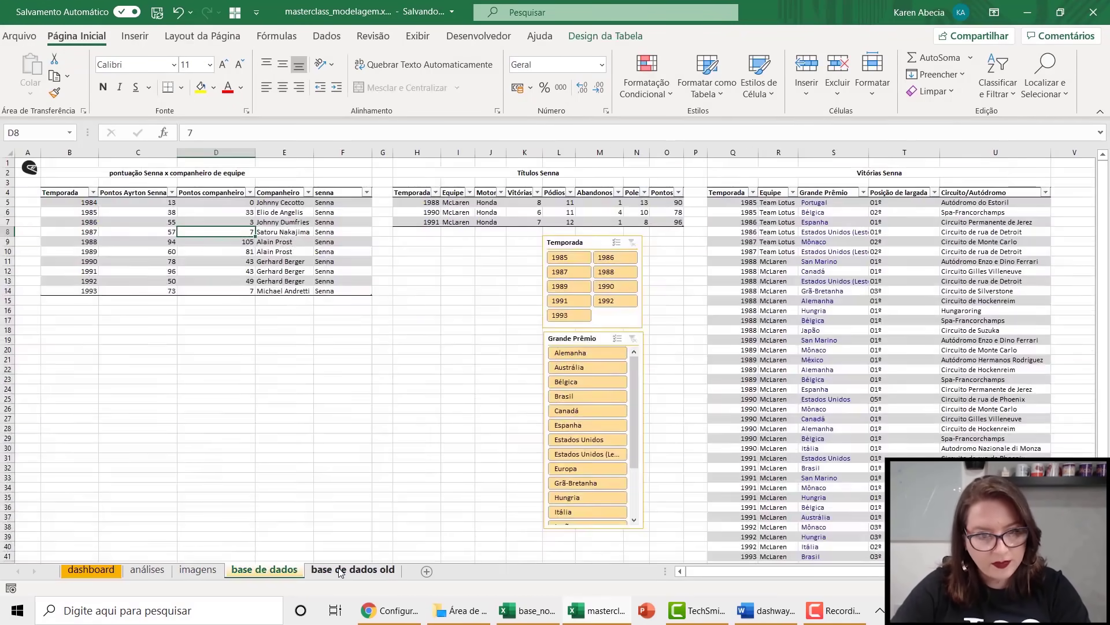
- Hide the base de dados old sheet
left_click(340, 571)
right_click(328, 574)
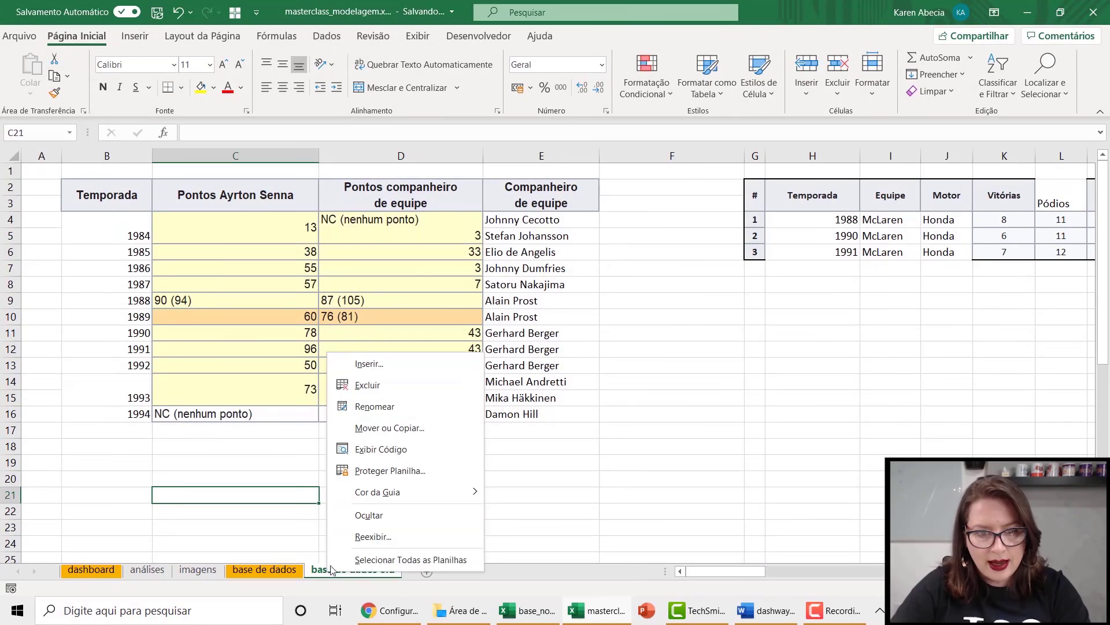
left_click(368, 515)
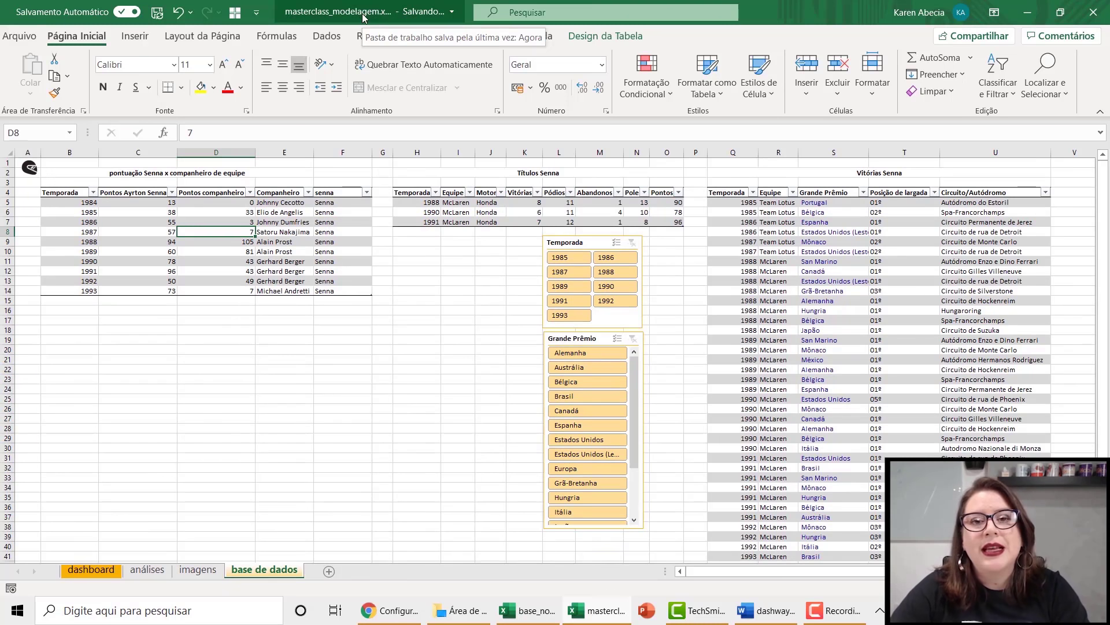
left_click(414, 355)
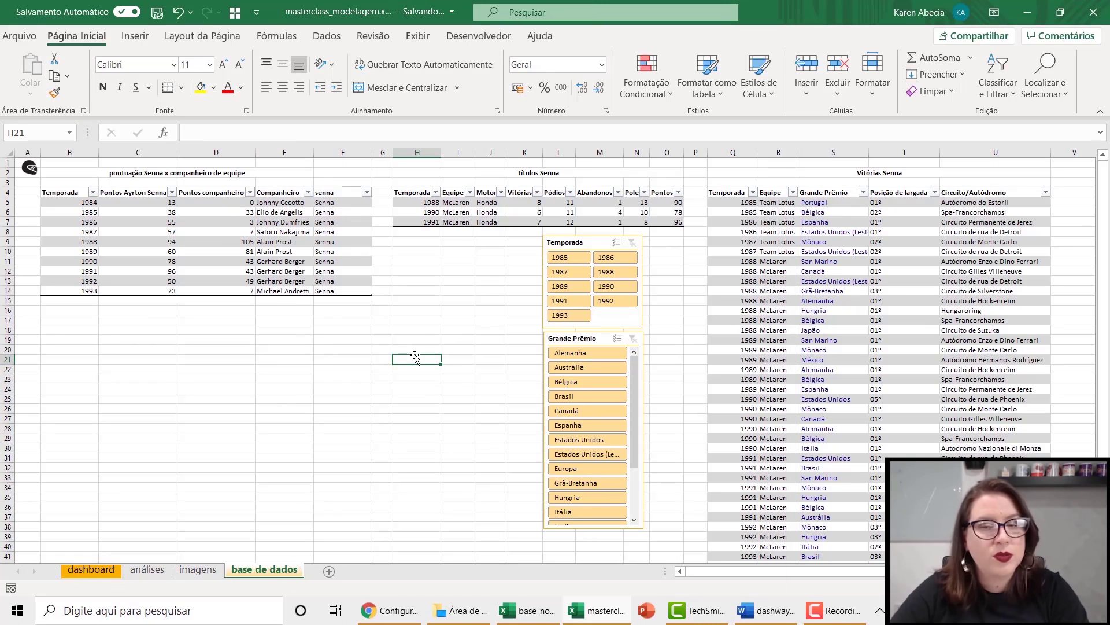
- Add two new sheets named apoio and help after the base de dados sheet
left_click(329, 571)
double_click(327, 570)
type("apoio")
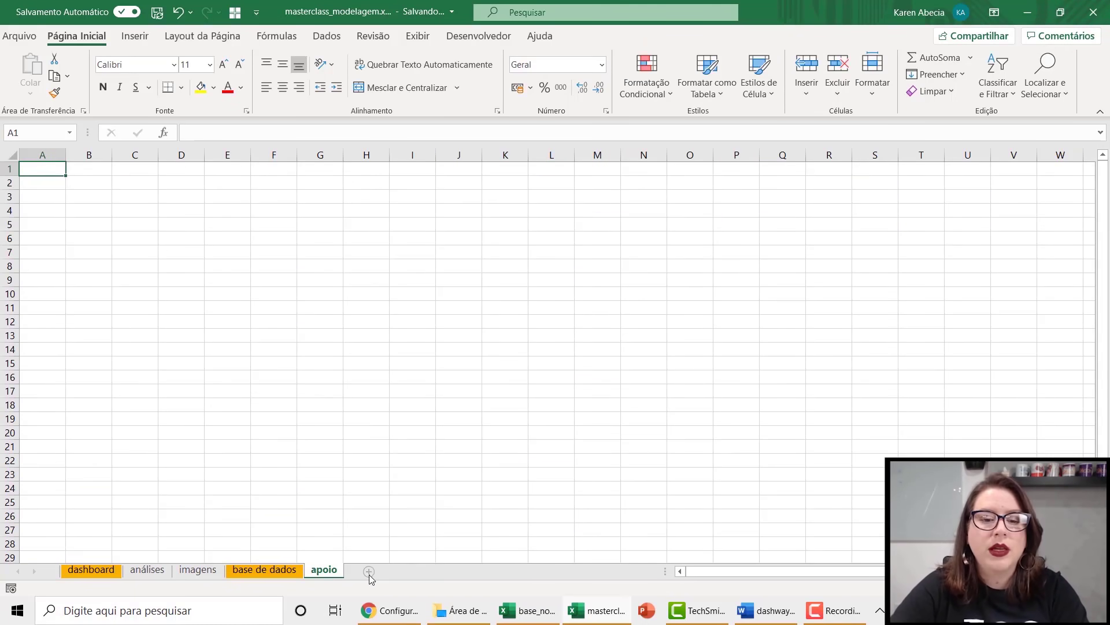
left_click(368, 571)
double_click(360, 570)
type("help")
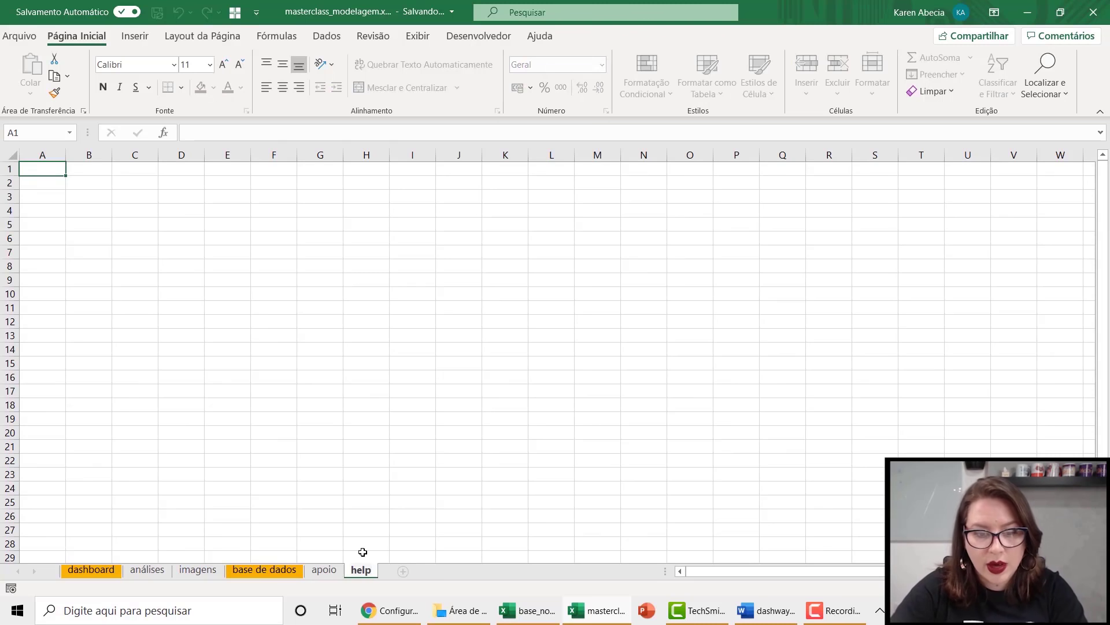
key("Return")
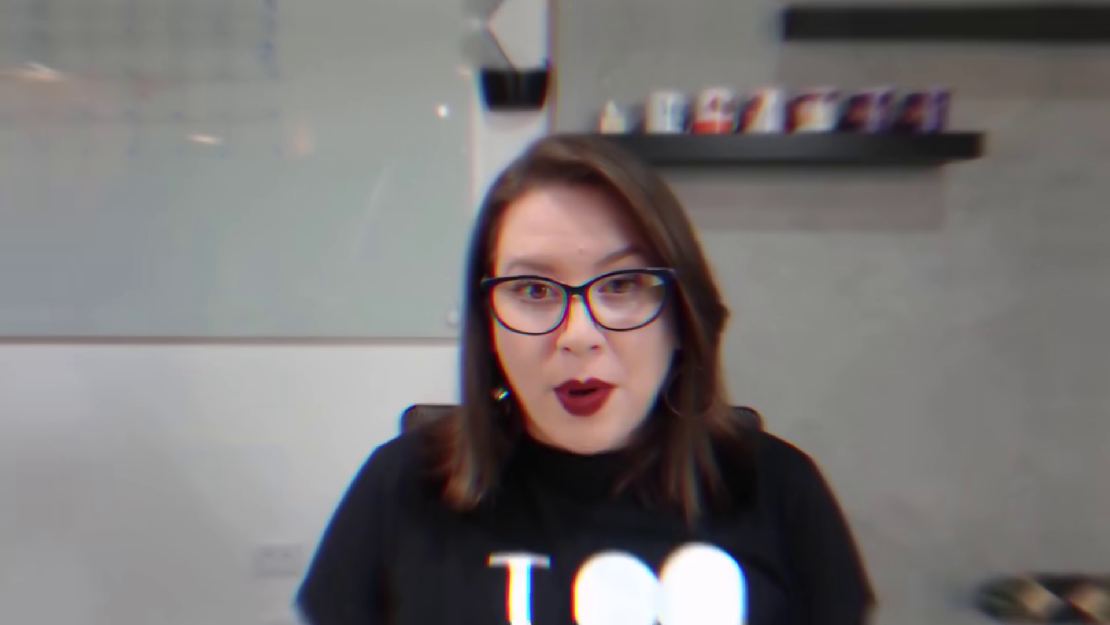